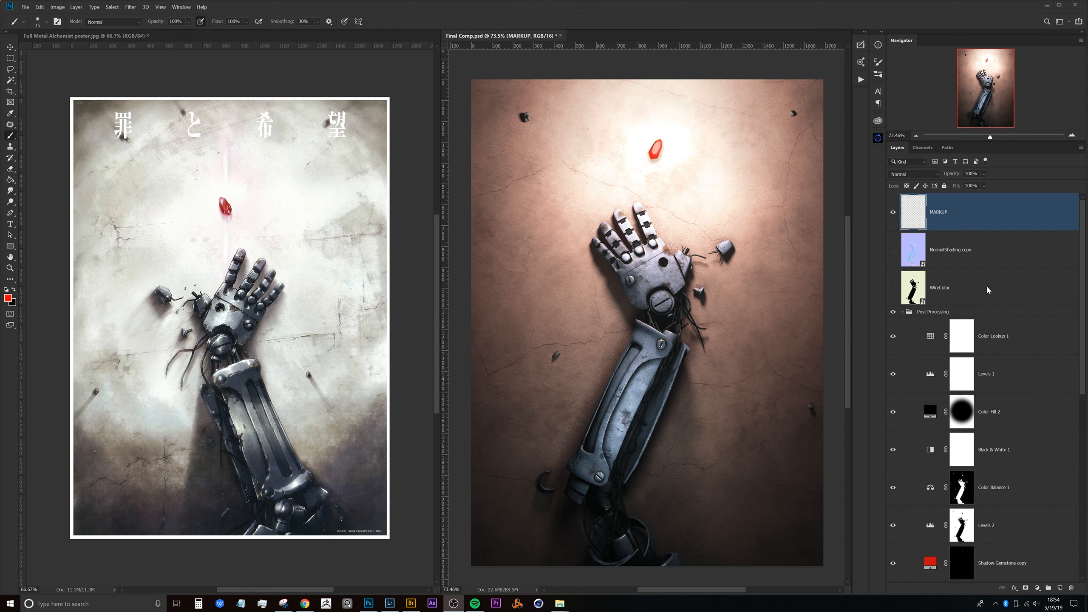
Circle the four small debris pieces around the robotic arm in red on the MARKUP layer.
click(563, 24)
drag(663, 271, 653, 303)
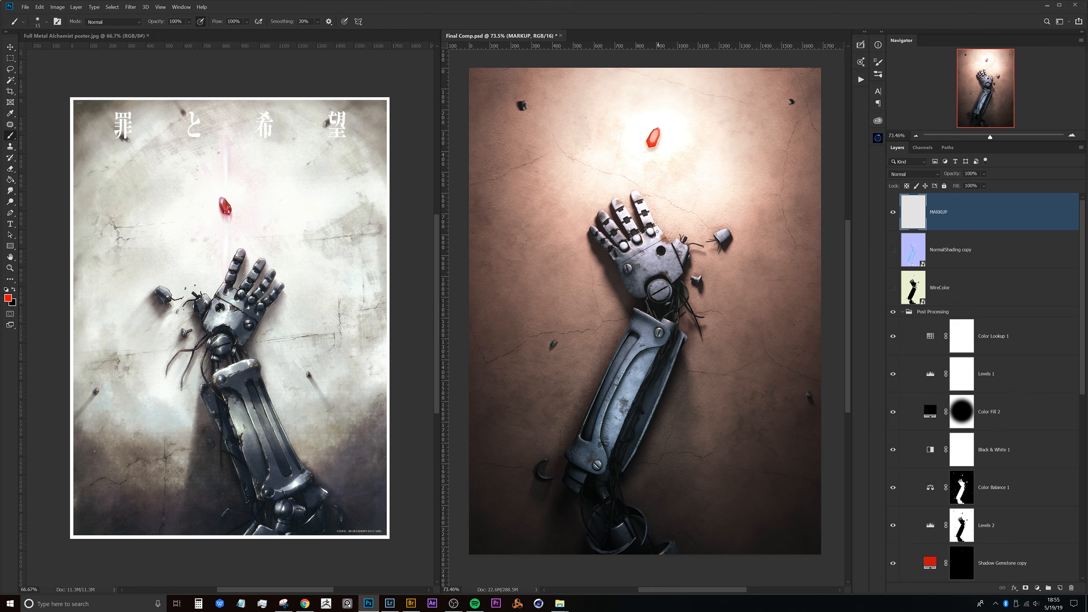
drag(645, 253, 656, 265)
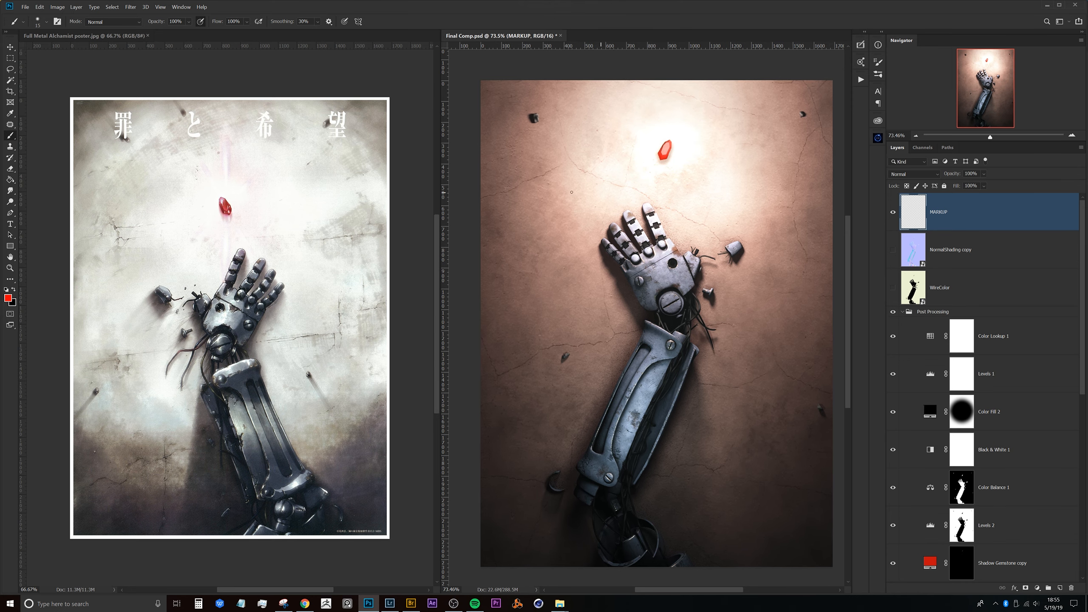
drag(556, 140, 615, 244)
drag(614, 245, 561, 263)
drag(656, 379, 614, 239)
drag(593, 329, 561, 265)
drag(755, 286, 663, 298)
drag(753, 321, 774, 527)
drag(679, 233, 728, 476)
drag(695, 242, 853, 216)
drag(579, 266, 695, 259)
drag(646, 178, 588, 164)
drag(645, 232, 586, 232)
drag(650, 326, 585, 326)
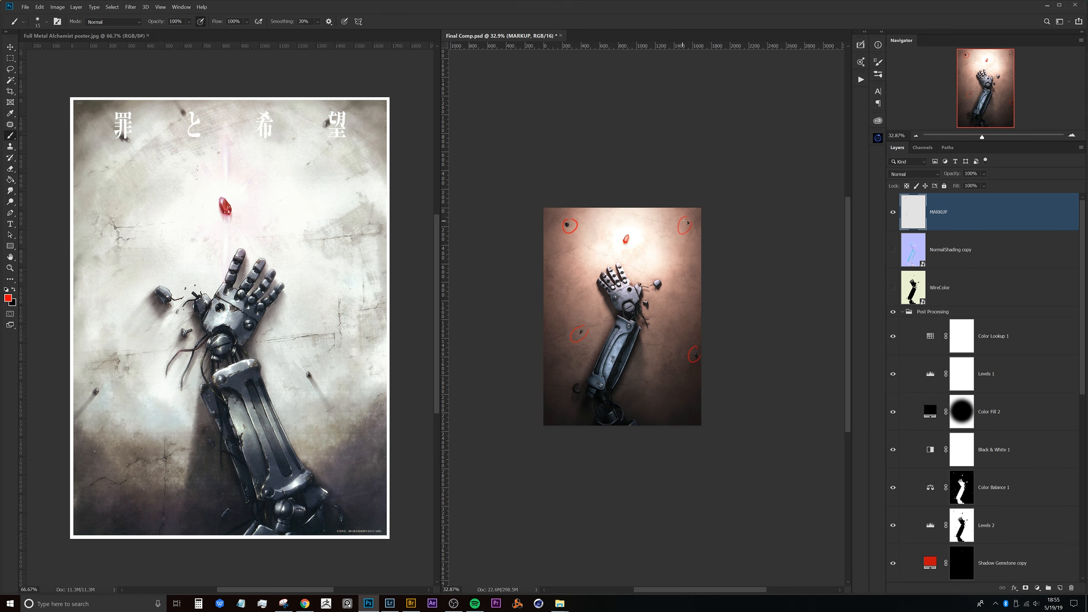
Examine the circled debris pieces up close and against the whole composition to judge their sharpness.
drag(567, 228, 599, 255)
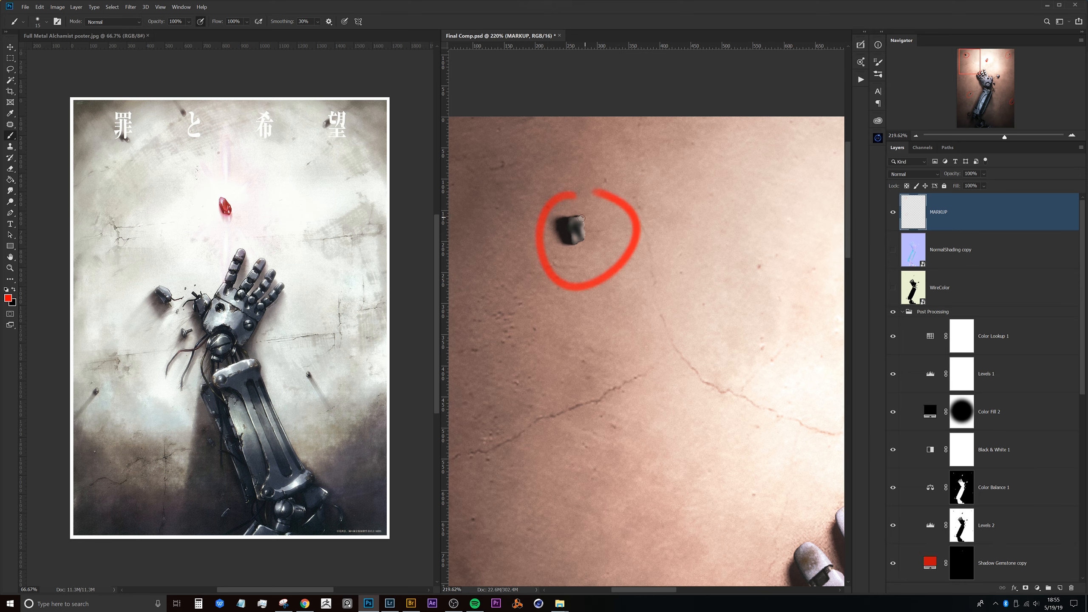
drag(616, 262, 586, 255)
drag(659, 344, 595, 239)
drag(617, 408, 539, 330)
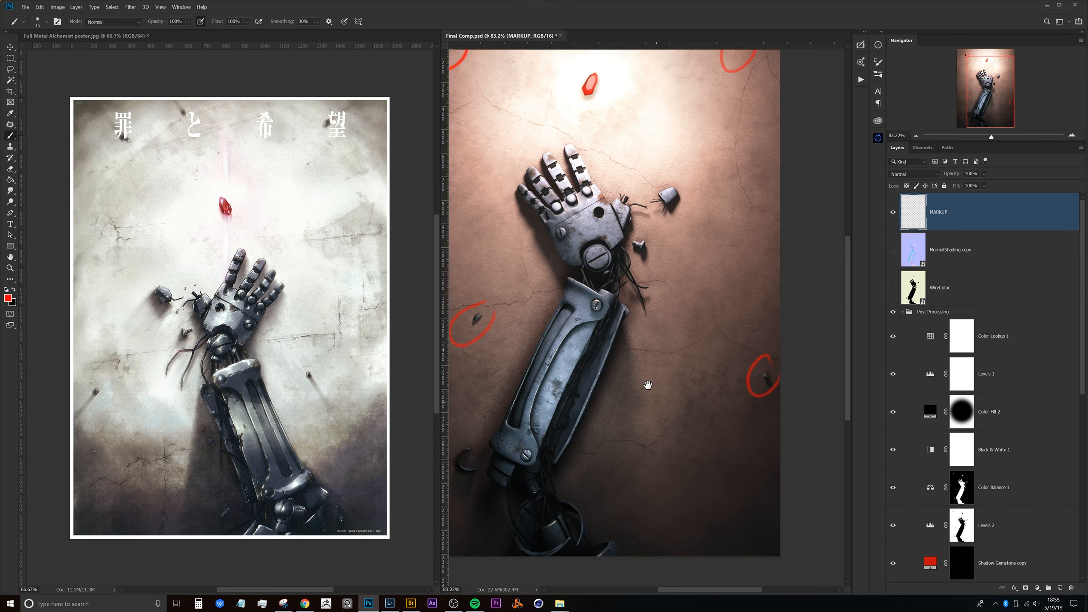
drag(703, 380, 658, 342)
drag(724, 334, 746, 318)
drag(704, 348, 700, 323)
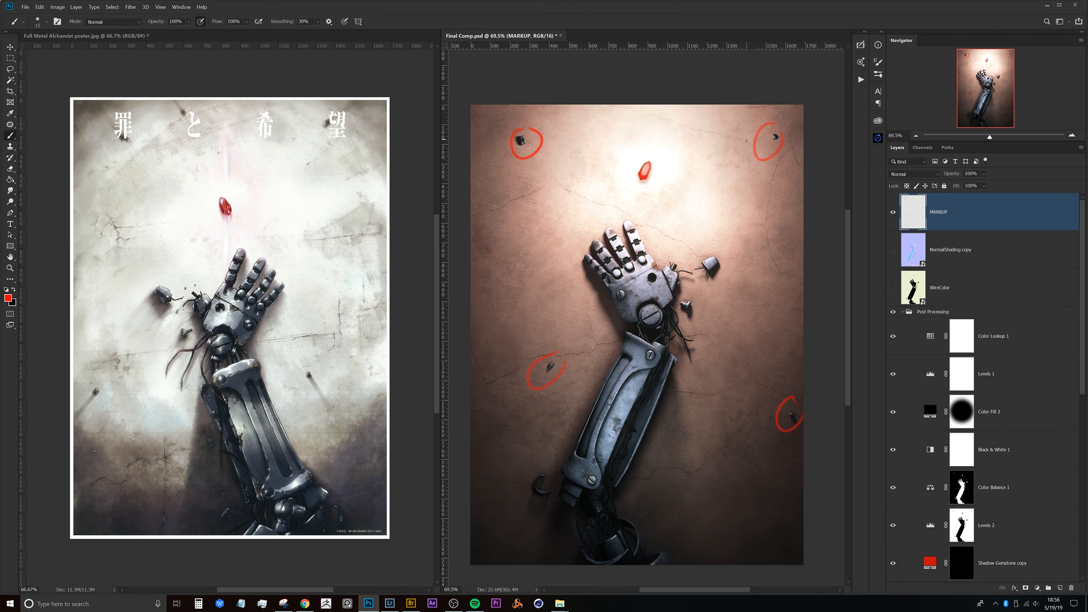
drag(625, 307, 622, 295)
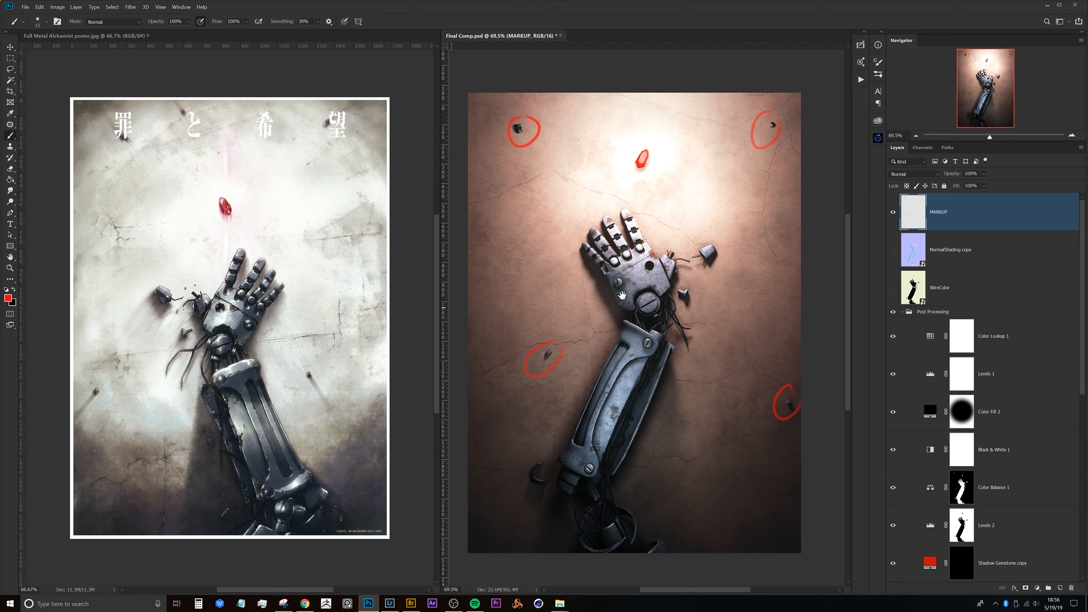
drag(518, 128, 536, 148)
drag(533, 153, 605, 216)
drag(602, 264, 579, 262)
drag(680, 333, 594, 223)
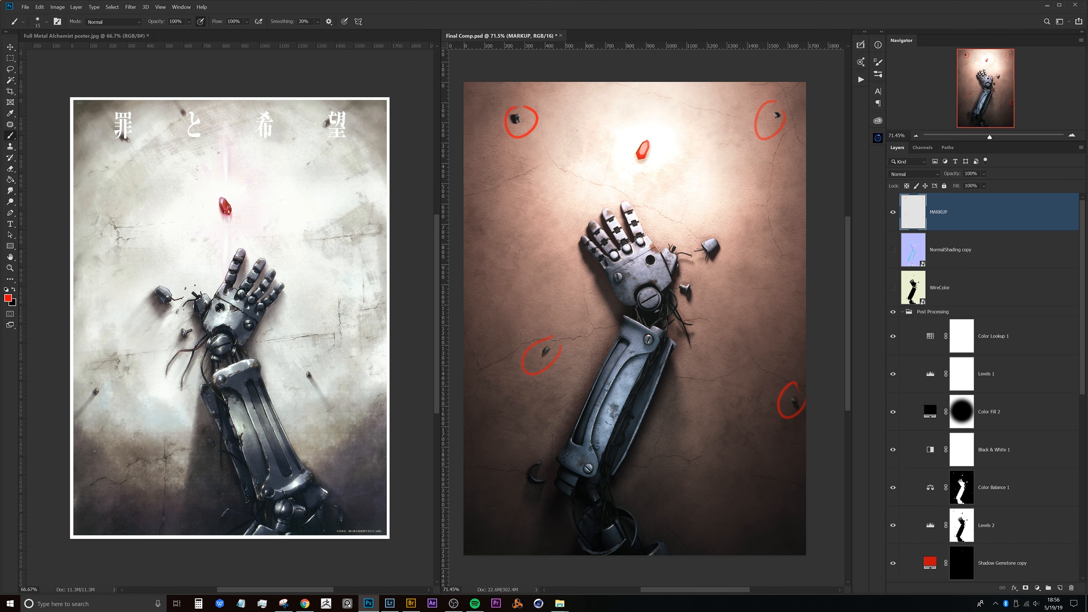
Hide the Beauty_HalfDenoise and Beauty_NoDenoise copy layers in the Post Processing group.
drag(1084, 253, 1080, 423)
click(920, 387)
click(920, 386)
drag(1087, 365, 1080, 463)
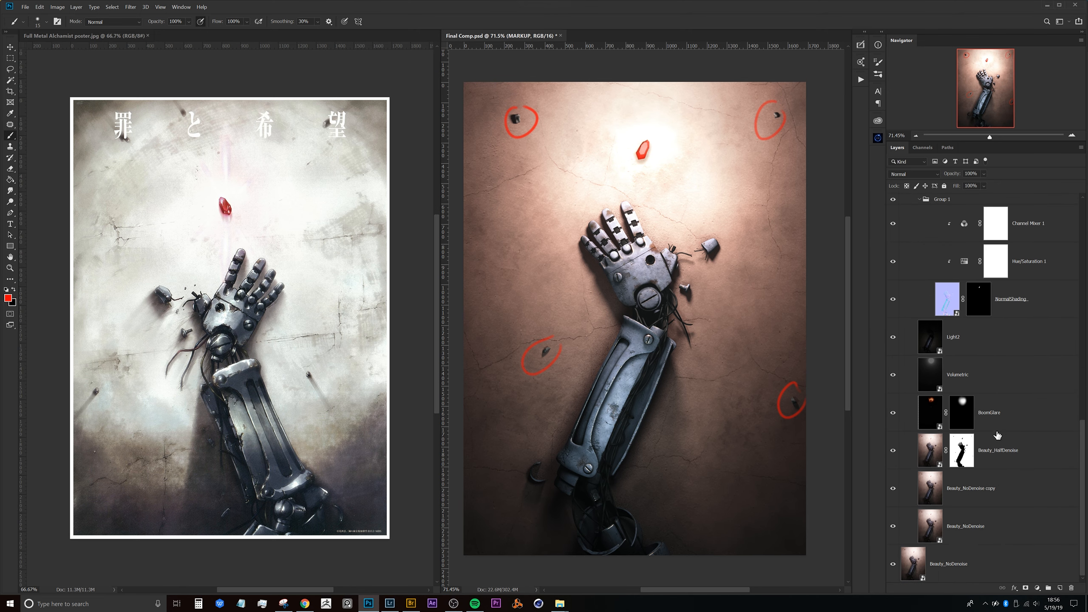
click(993, 451)
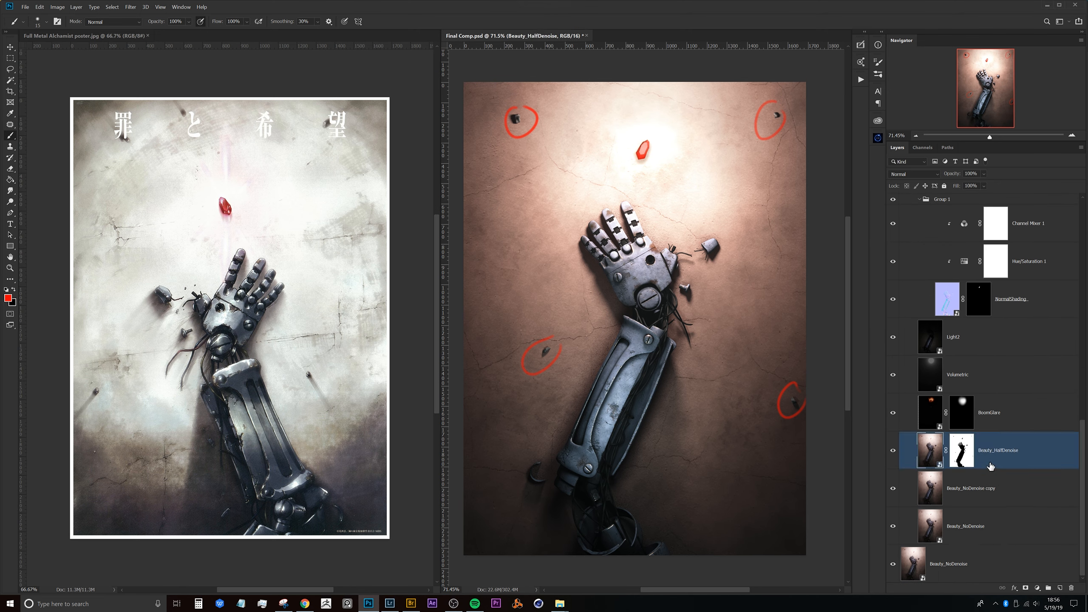
click(894, 452)
click(893, 451)
click(894, 453)
drag(550, 166, 570, 210)
drag(537, 155, 573, 138)
drag(612, 287, 599, 235)
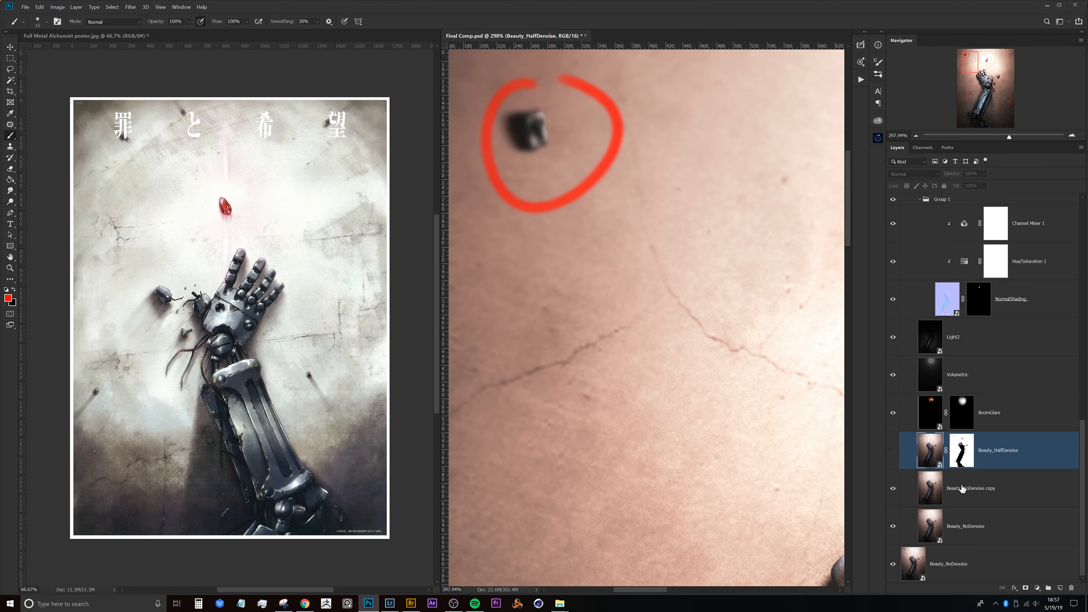
click(893, 489)
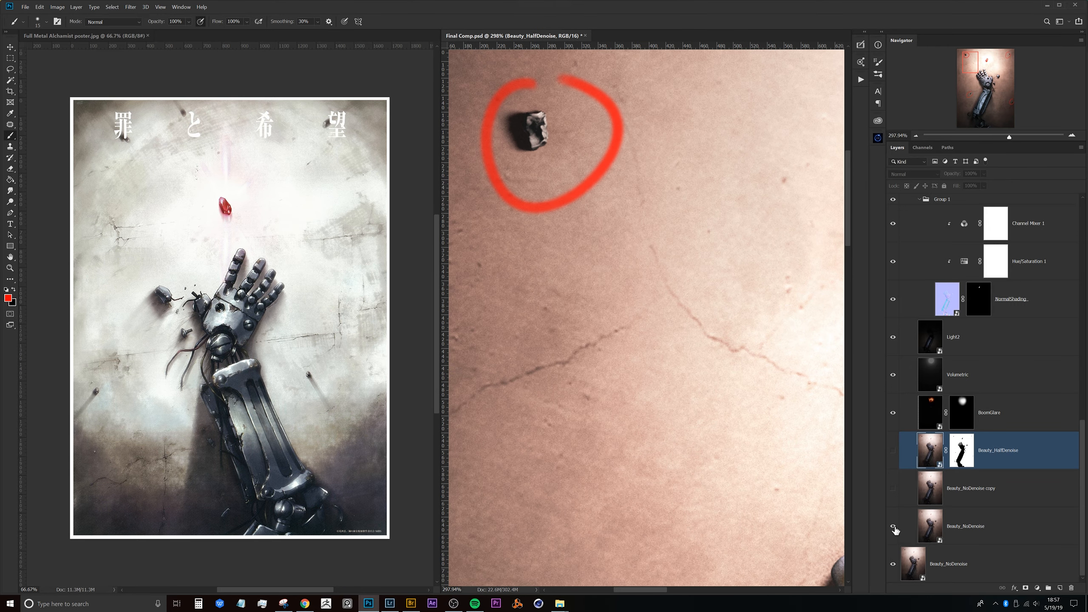
Compare the debris and arm detail with the Beauty_HalfDenoise and Beauty_NoDenoise copy layers shown and hidden.
drag(685, 423, 602, 225)
drag(612, 406, 679, 394)
drag(757, 331, 905, 333)
drag(639, 338, 741, 346)
drag(568, 256, 595, 277)
drag(649, 328, 620, 277)
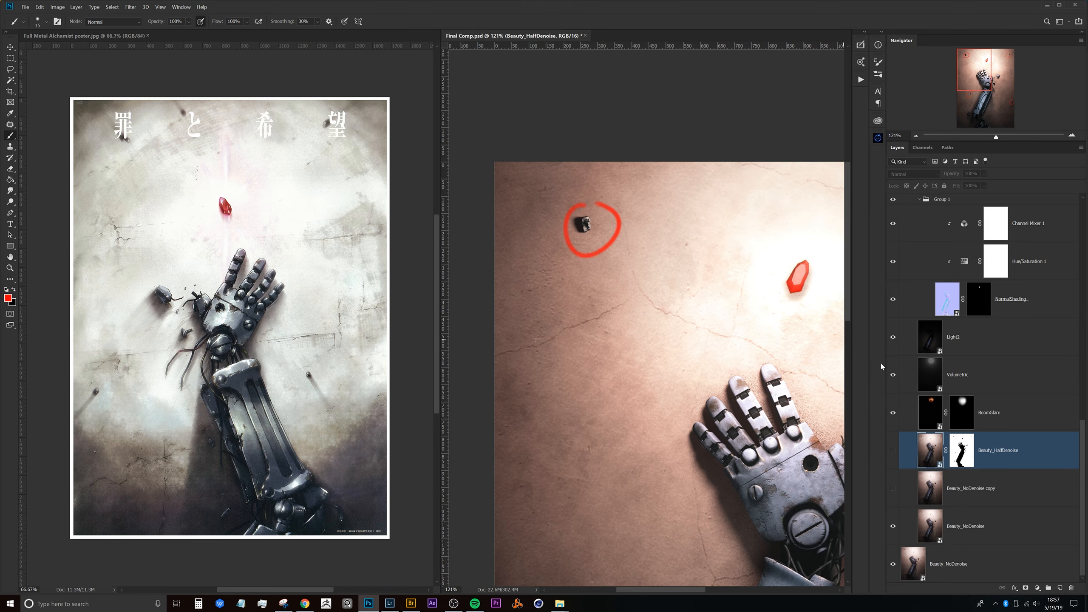
click(895, 451)
click(894, 490)
click(894, 491)
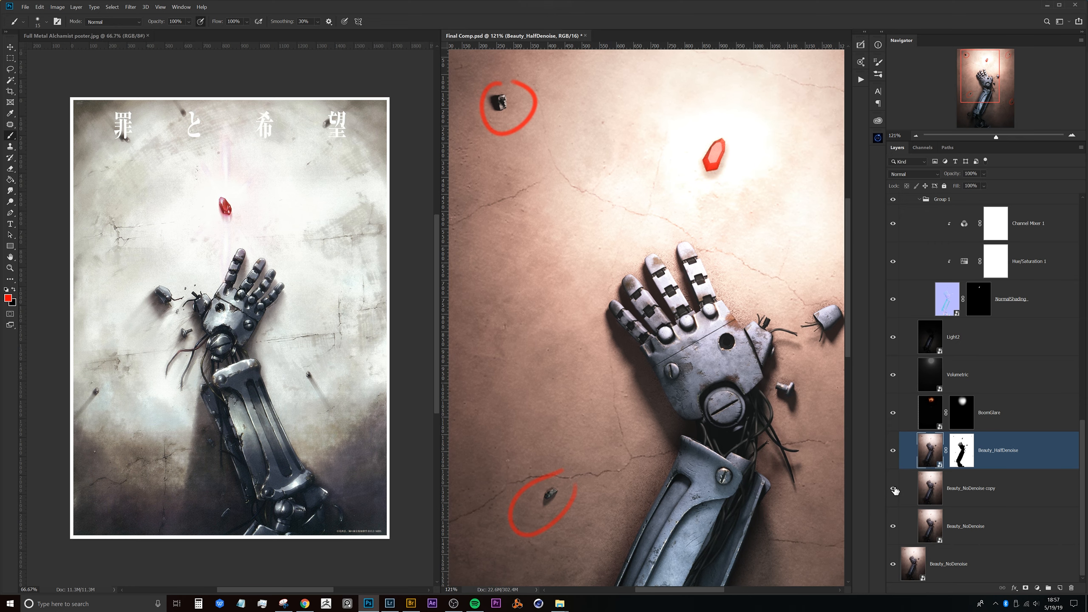
drag(662, 447, 660, 417)
scroll(802, 423, down, 2)
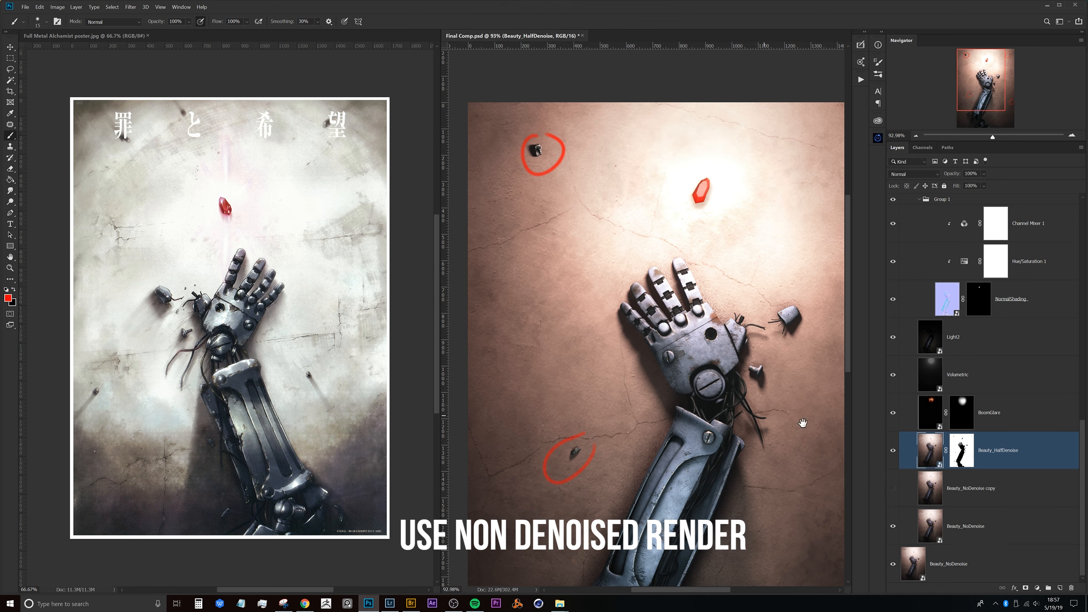
click(894, 453)
drag(793, 476, 729, 442)
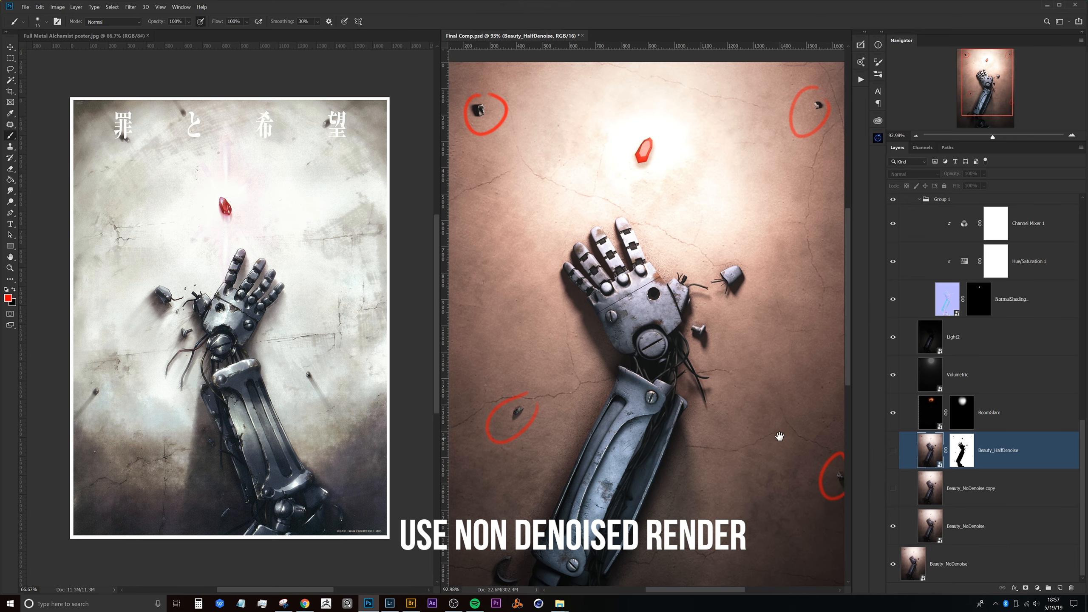
Group the Beauty_HalfDenoise and Beauty_NoDenoise copy layers, colour-code the group red, and hide it.
shift+click(980, 483)
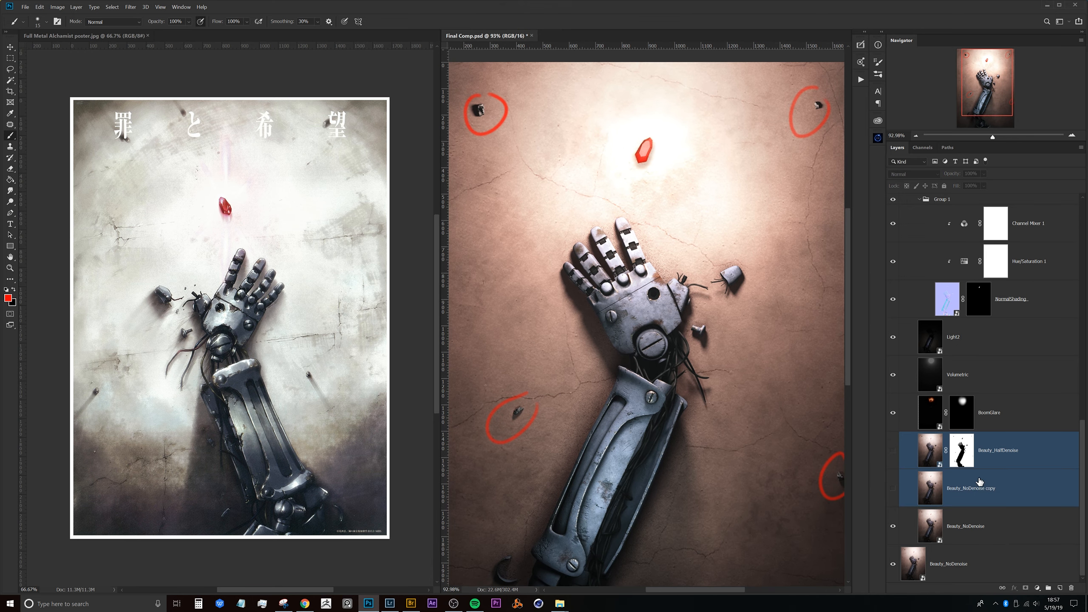
key(ctrl+g)
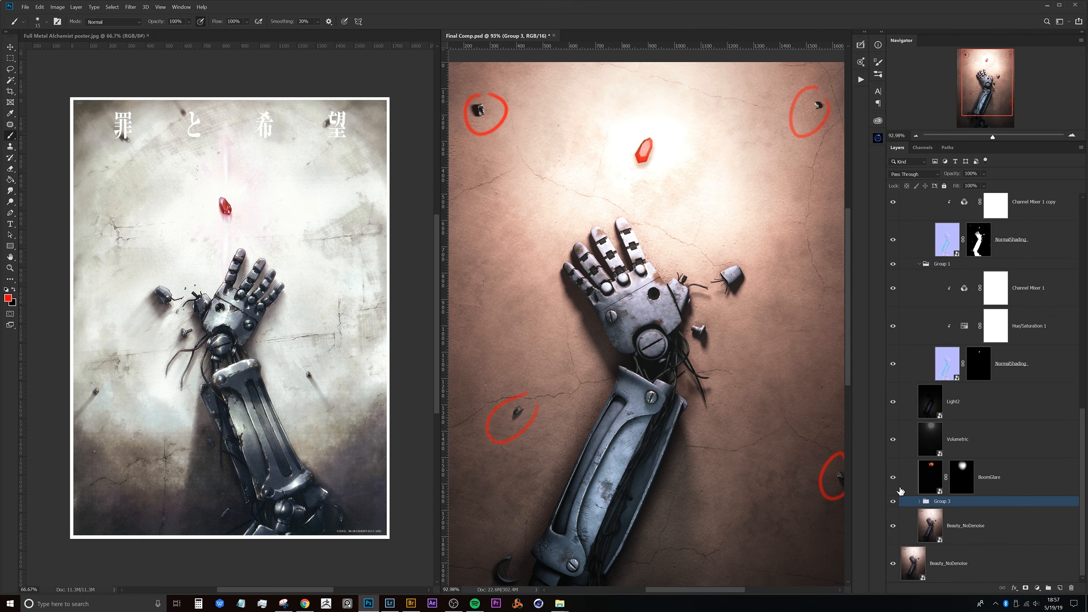
right_click(893, 502)
click(917, 530)
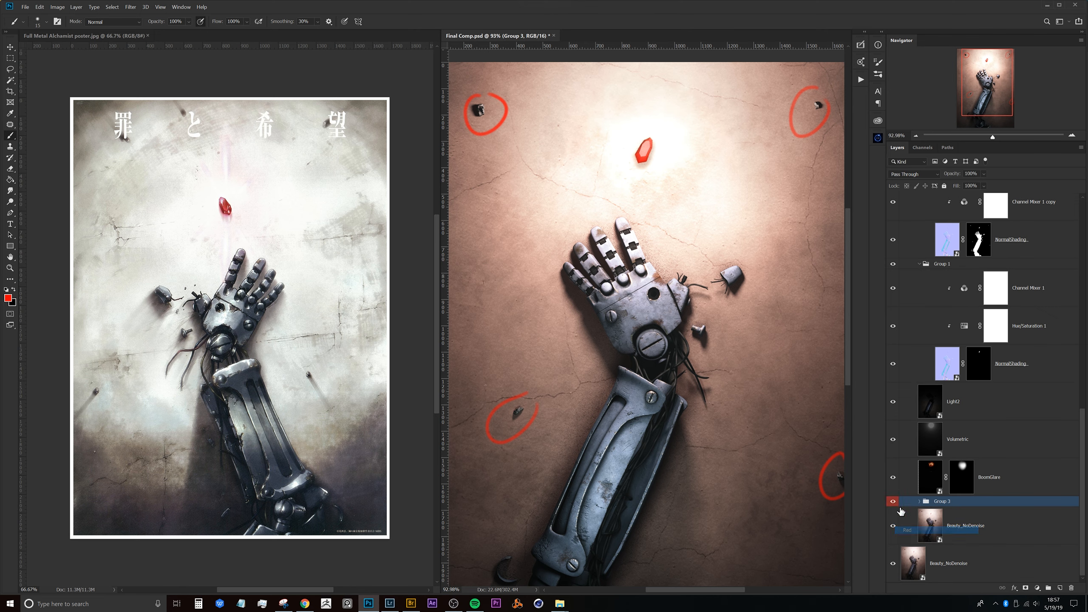
click(893, 502)
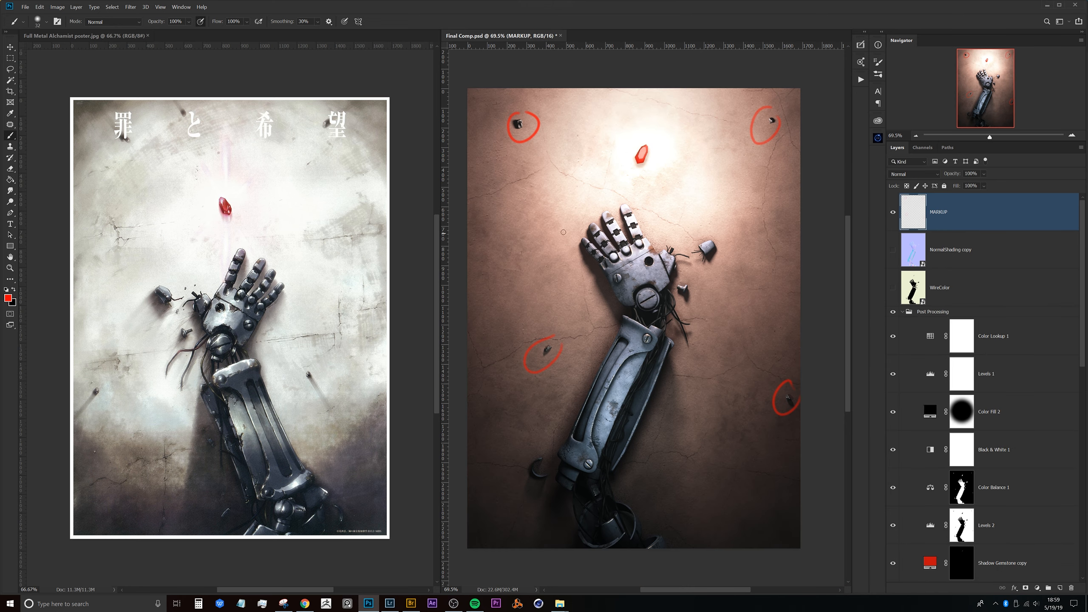
Draw red brackets over the background on both sides of the hand and write "Desat" beside the forearm on the MARKUP layer.
drag(555, 244, 548, 285)
drag(764, 282, 751, 324)
drag(532, 258, 513, 399)
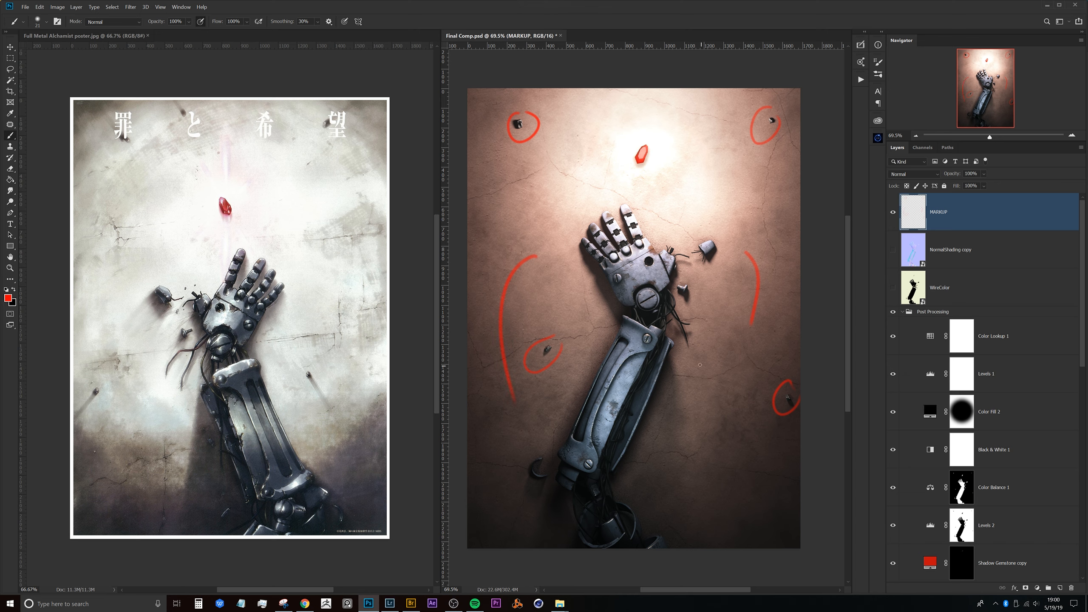
drag(703, 356, 714, 362)
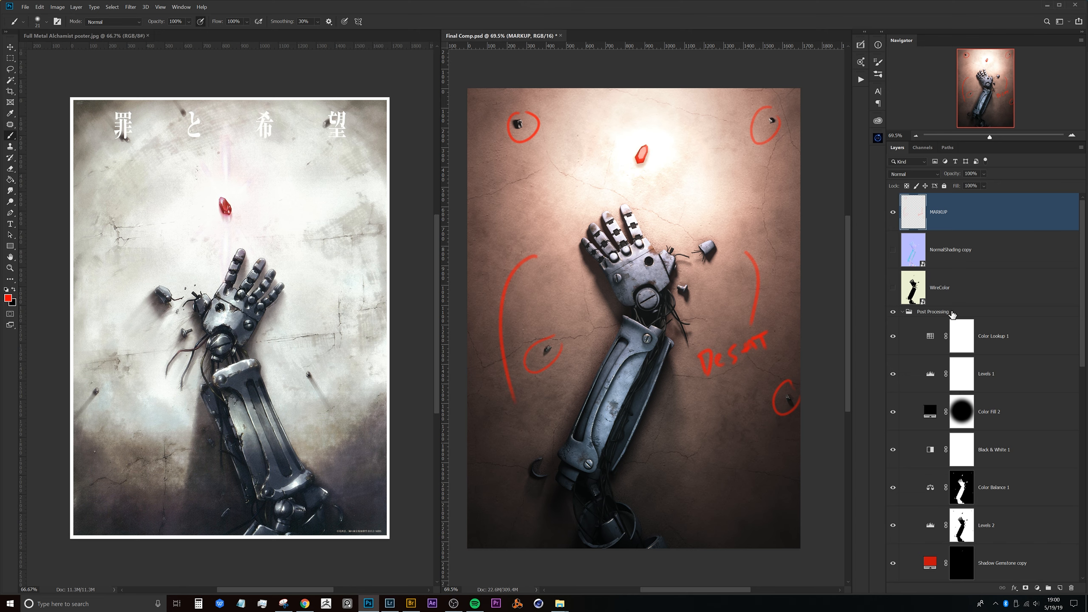
Collapse the Post Processing group and create a new group above it named DV EDIT.
click(904, 313)
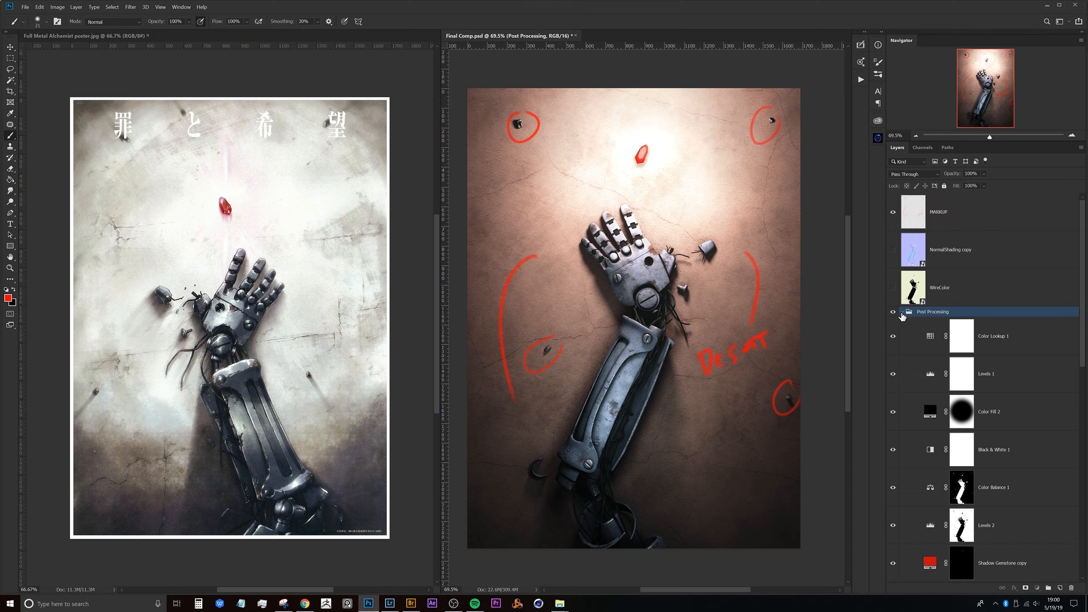
click(903, 312)
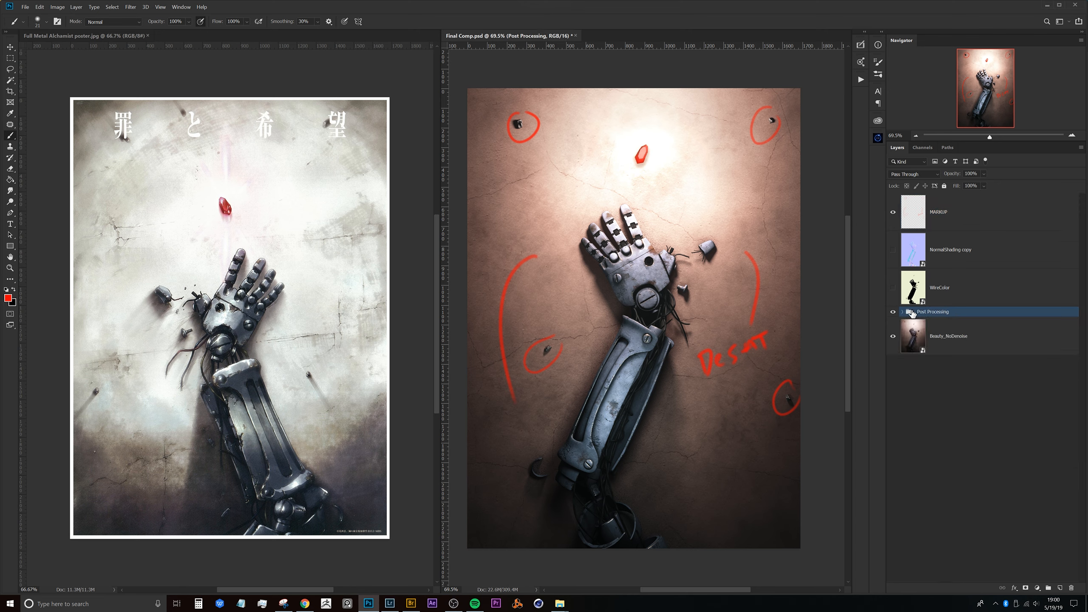
click(1049, 588)
double_click(922, 311)
text(DV EDIT)
key(Return)
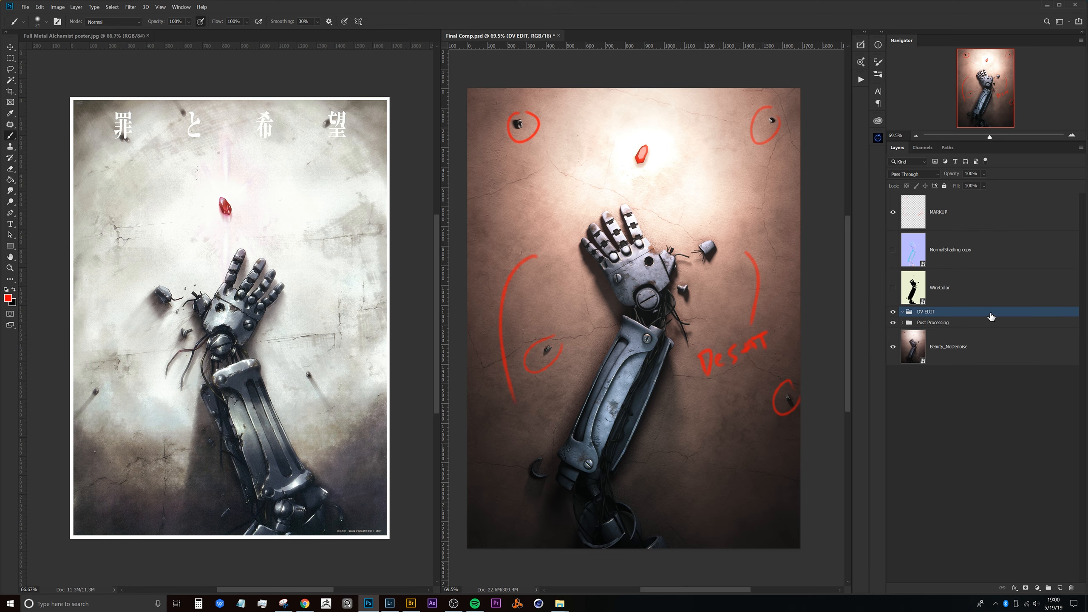
Preview the WireColor and NormalShading copy passes, leaving WireColor visible and selected.
click(894, 288)
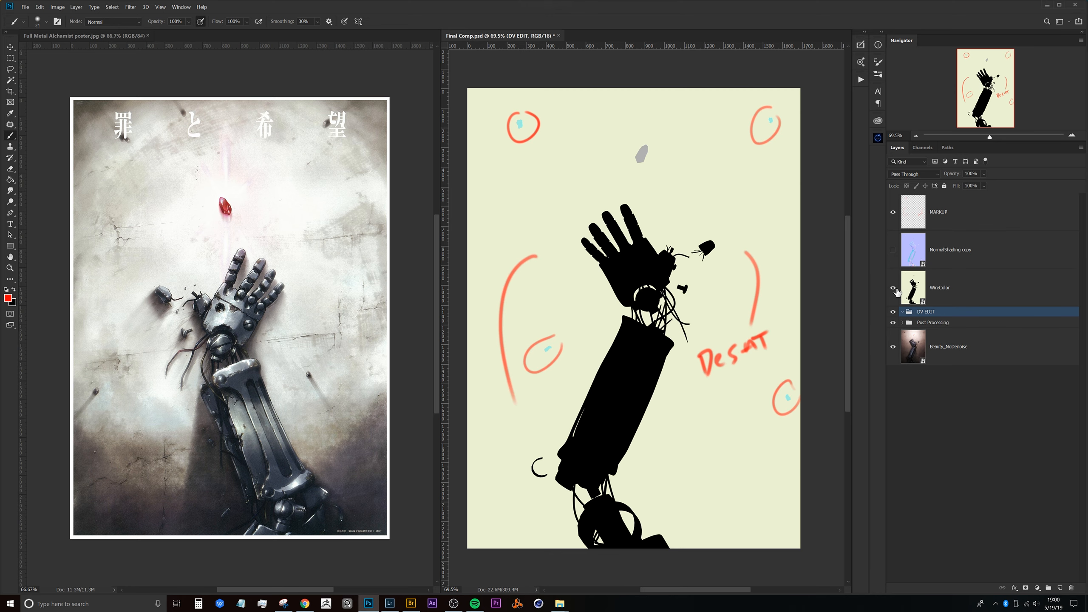
click(893, 287)
click(894, 251)
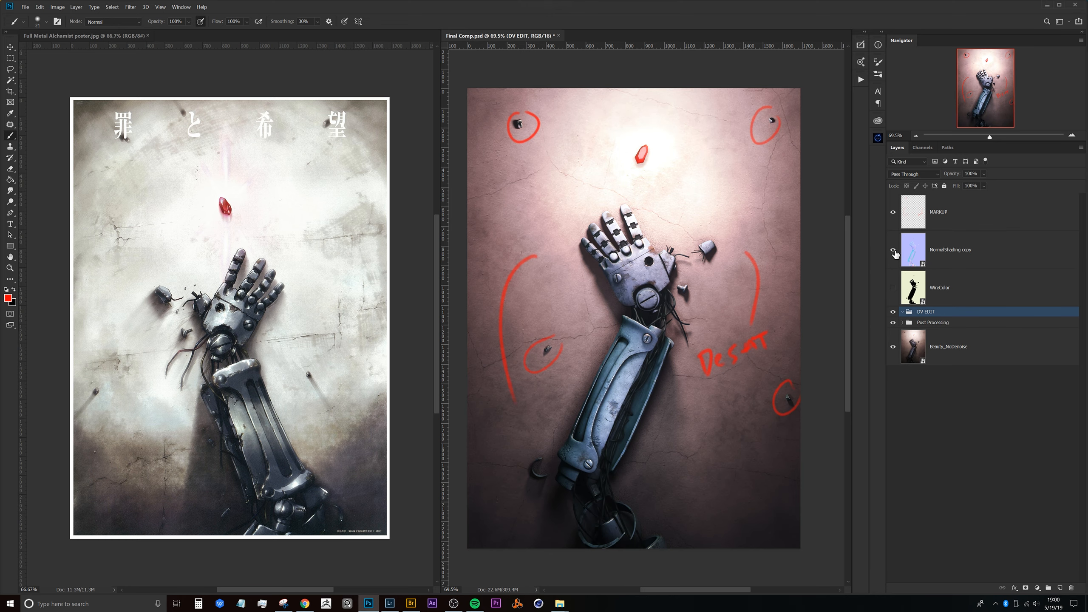
click(893, 250)
click(894, 287)
click(916, 293)
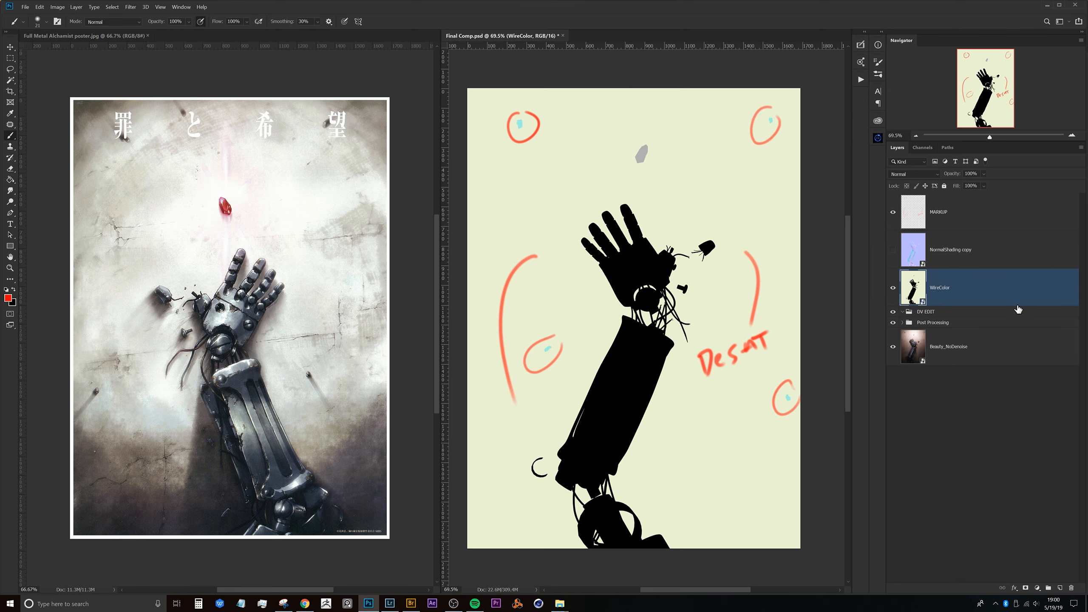
Set the NormalShading copy layer to Normal blending at 98% opacity to inspect it, and hide it again.
click(926, 251)
click(894, 250)
click(927, 174)
click(917, 182)
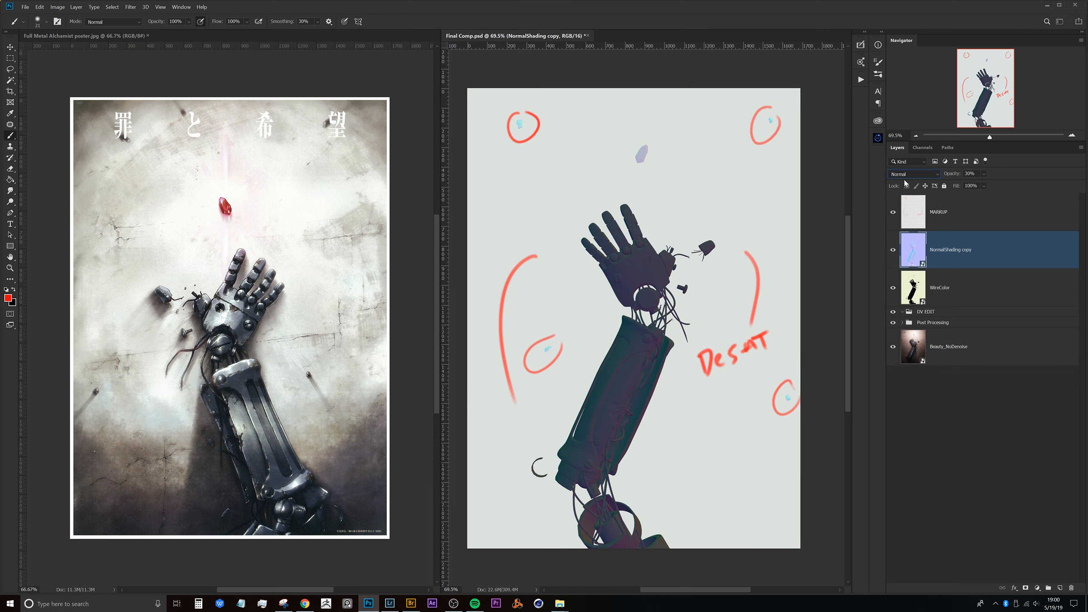
drag(954, 173, 1067, 171)
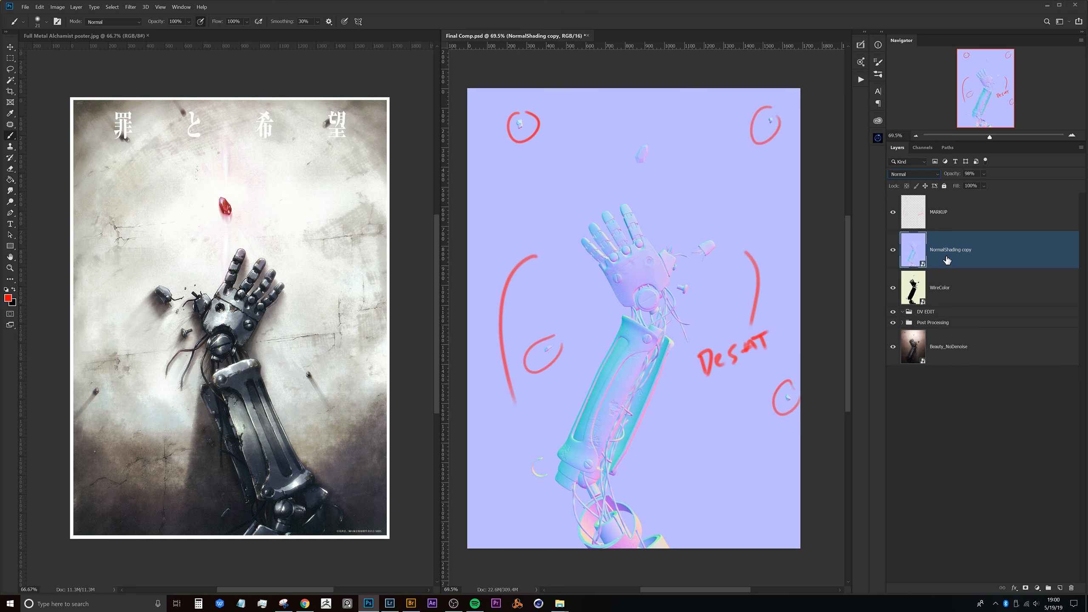
drag(981, 173, 979, 173)
click(893, 249)
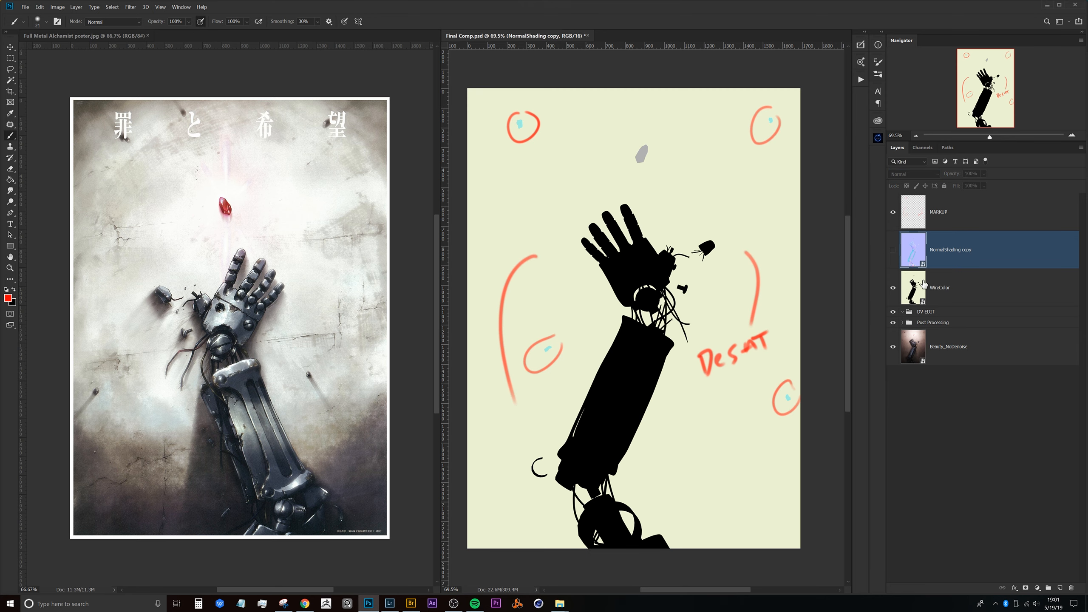
Select the background area from the WireColor layer with the Magic Wand and hide that layer.
click(922, 280)
click(892, 288)
click(893, 288)
key(w)
key(alt+w)
click(757, 226)
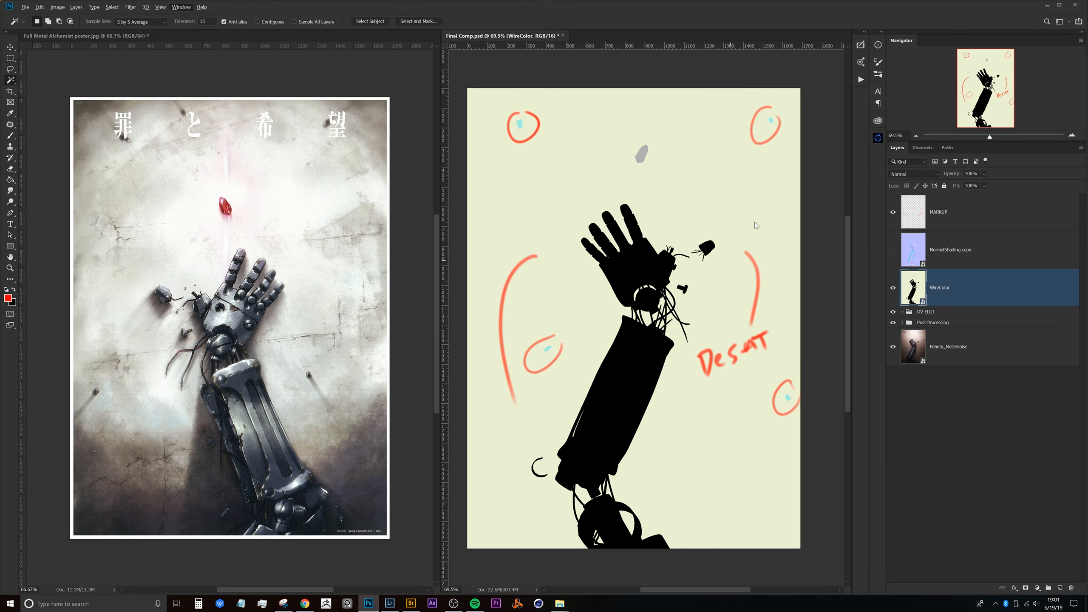
click(893, 288)
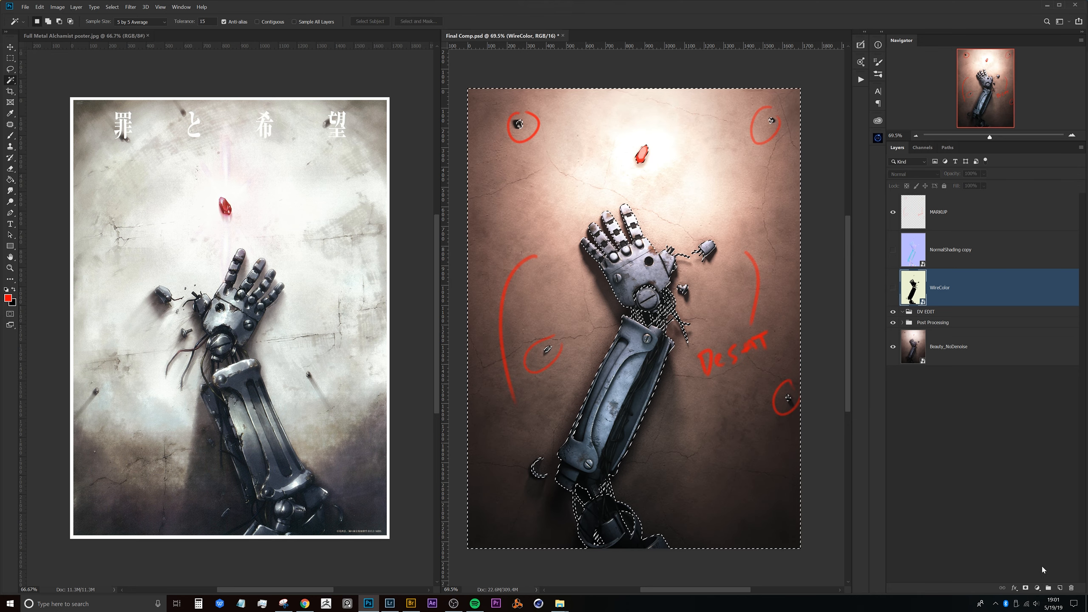
Add a Vibrance adjustment layer masked to the selected background and set its vibrance to -100.
click(1038, 589)
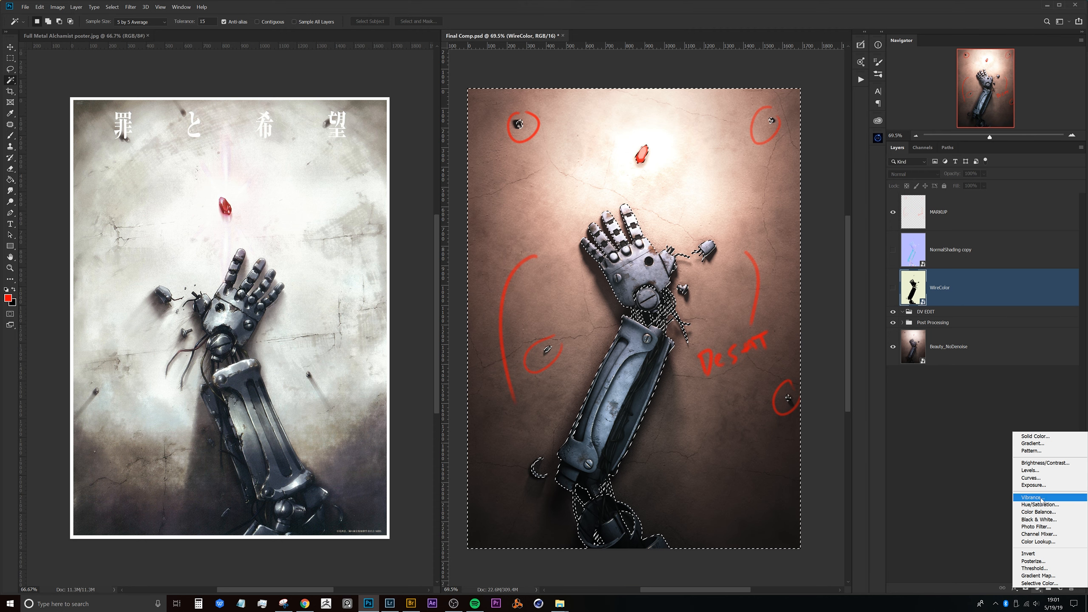
click(1042, 498)
drag(747, 457, 733, 459)
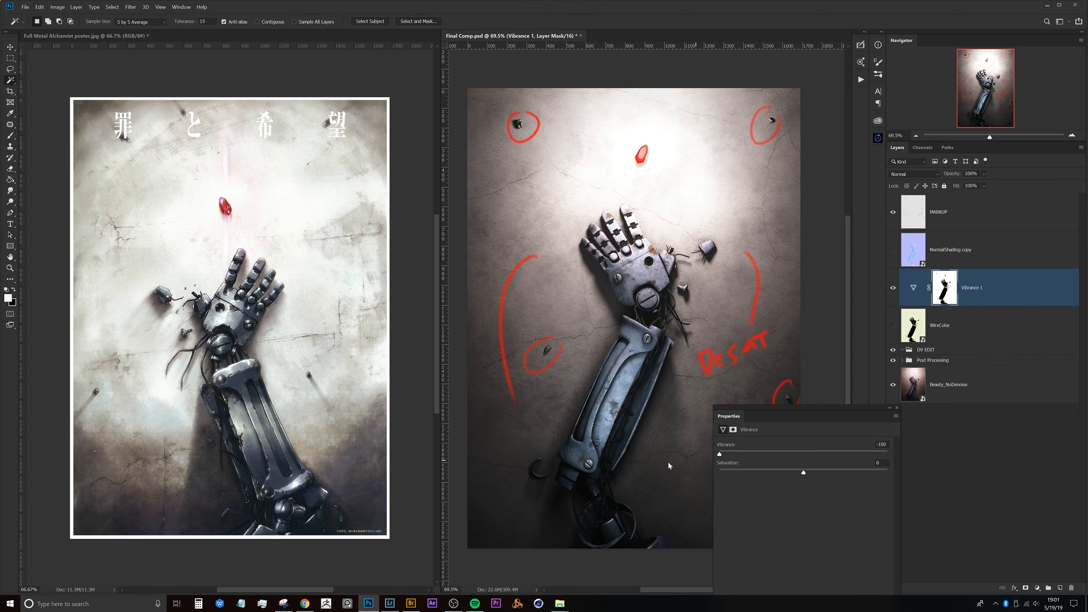
Add a Curves adjustment layer directly above Vibrance 1 and clip it to that layer.
click(897, 409)
click(986, 295)
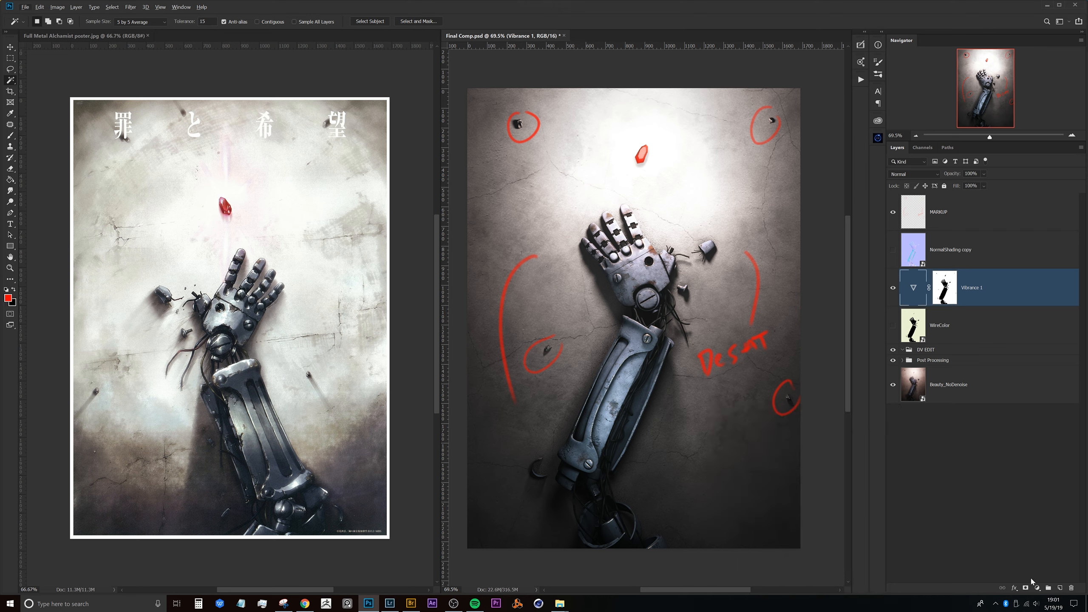
click(1038, 590)
click(1045, 478)
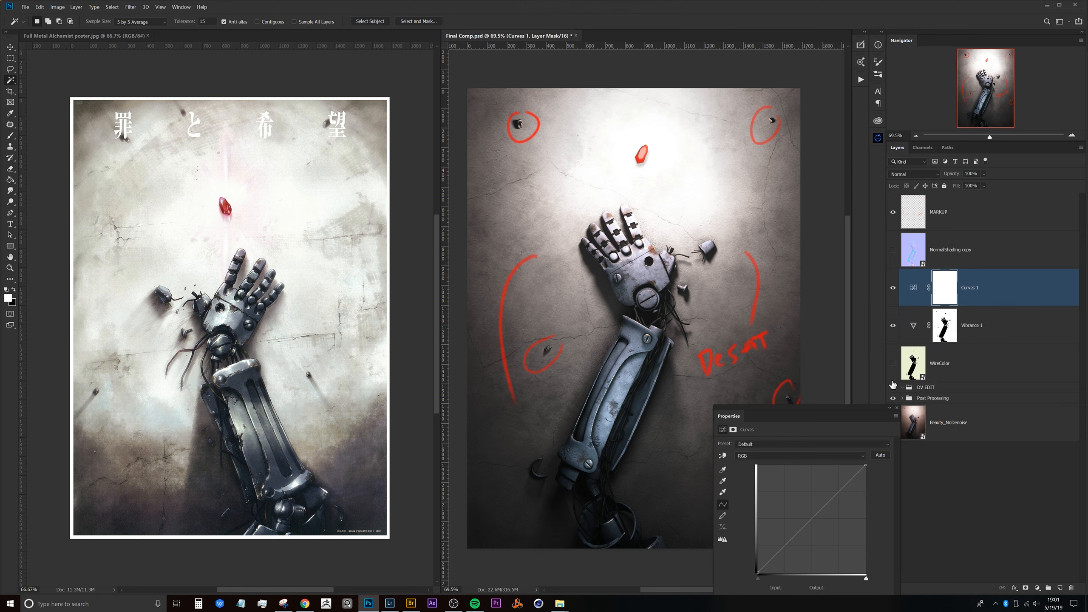
click(976, 307)
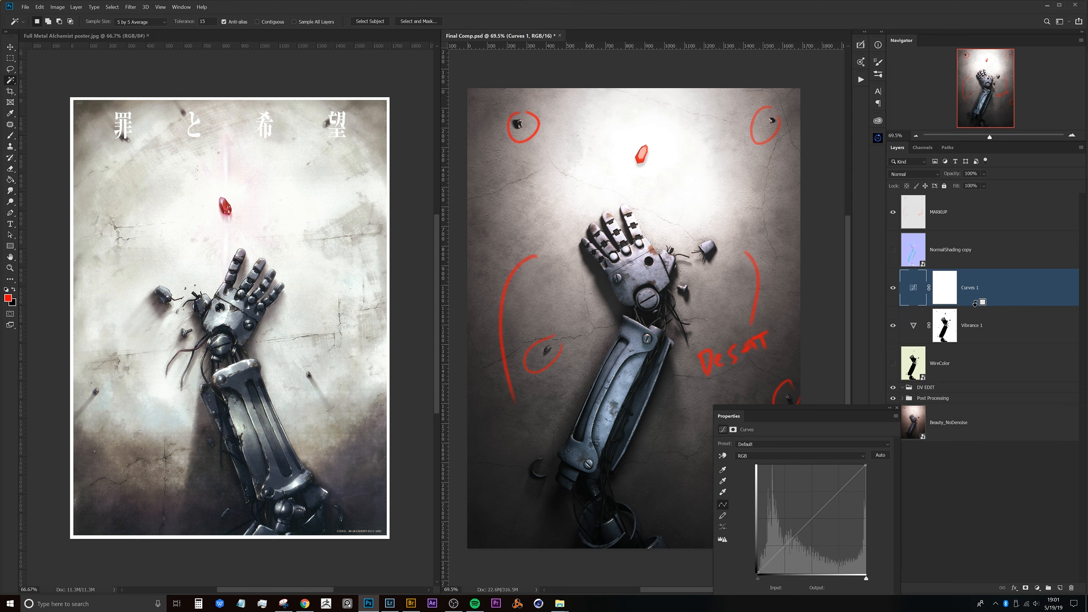
alt+click(977, 307)
Raise the curve's midtones and shadows to brighten the background, and lower the white point's output to 231.
mouse_move(814, 518)
mouse_down()
mouse_move(817, 497)
mouse_move(783, 539)
mouse_move(813, 501)
mouse_up()
drag(773, 548, 773, 542)
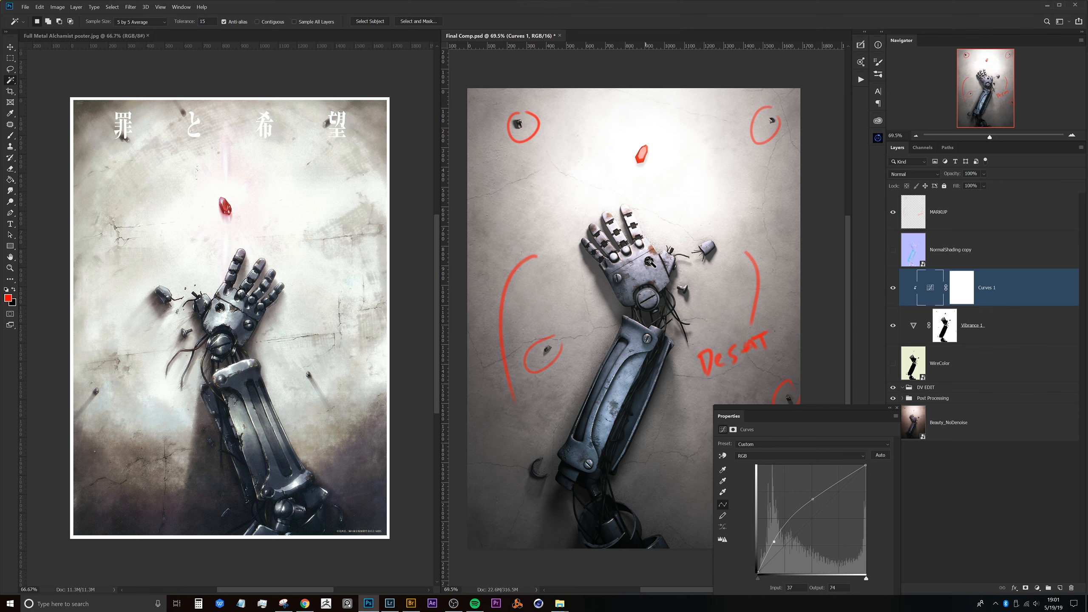
drag(814, 499, 815, 497)
drag(866, 466, 870, 476)
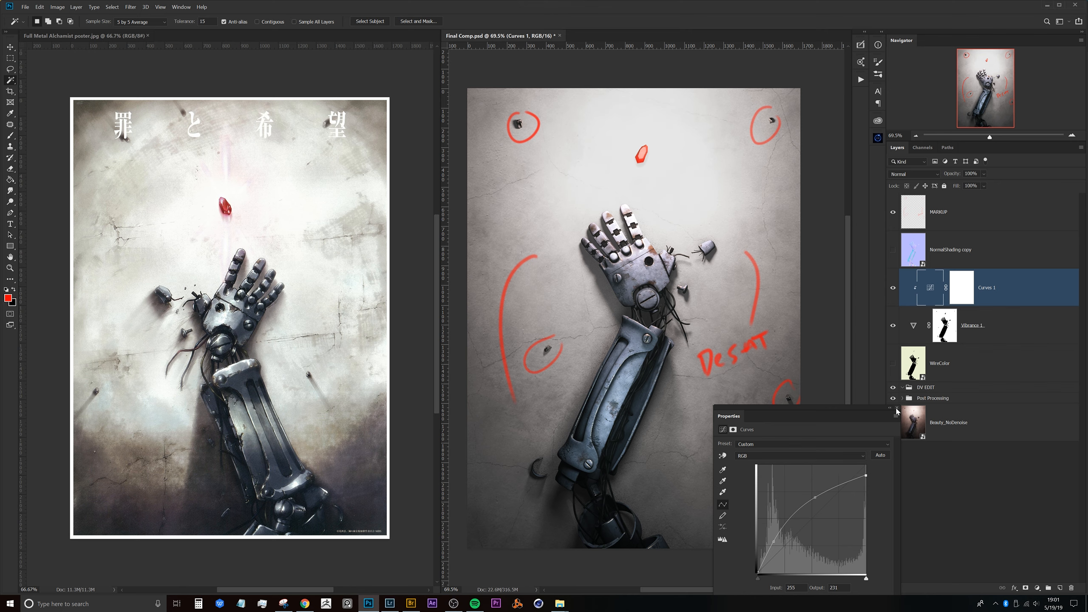
click(898, 408)
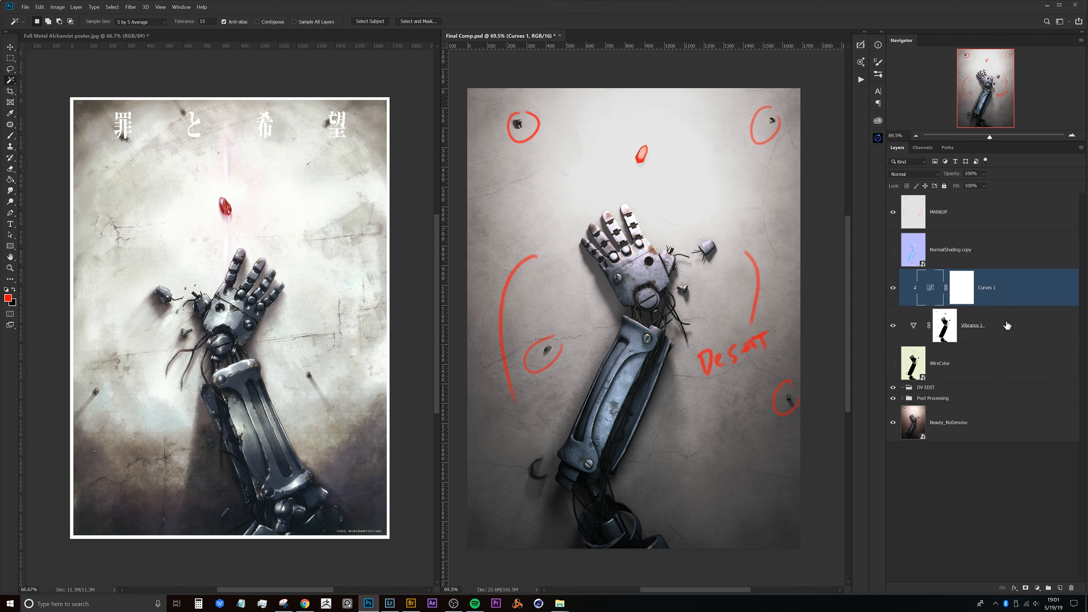
Move the Curves and Vibrance layers into the DV EDIT group and group them together as BG.
shift+click(996, 337)
drag(996, 337, 962, 389)
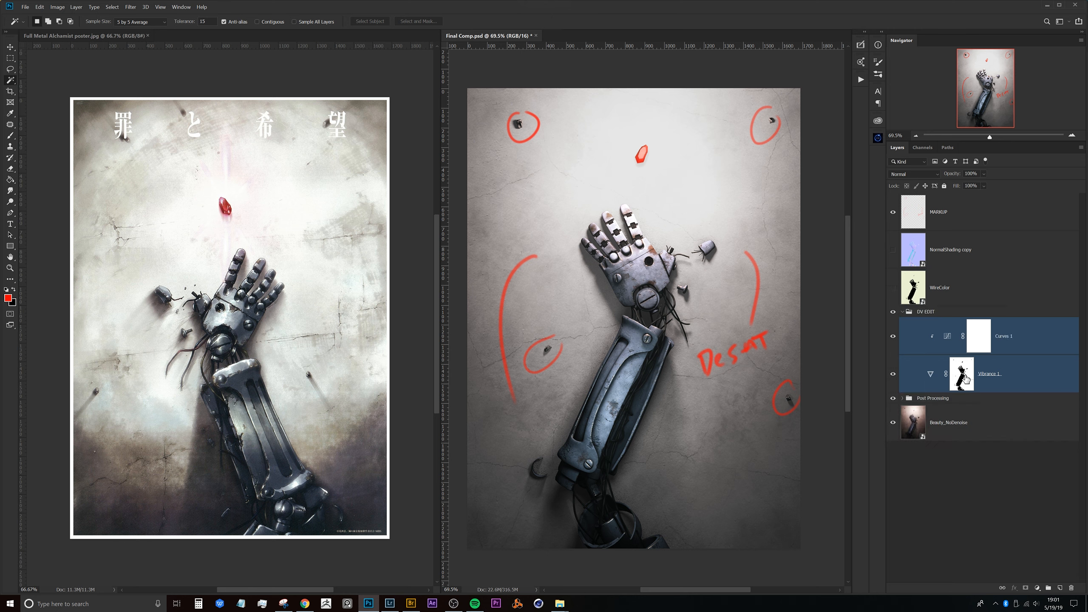
click(1014, 343)
shift+click(1017, 372)
key(ctrl+g)
double_click(942, 322)
text(BG)
key(Return)
Activate the MARKUP layer with the Brush and examine the hand, loose parts and forearm against the reference poster.
key(b)
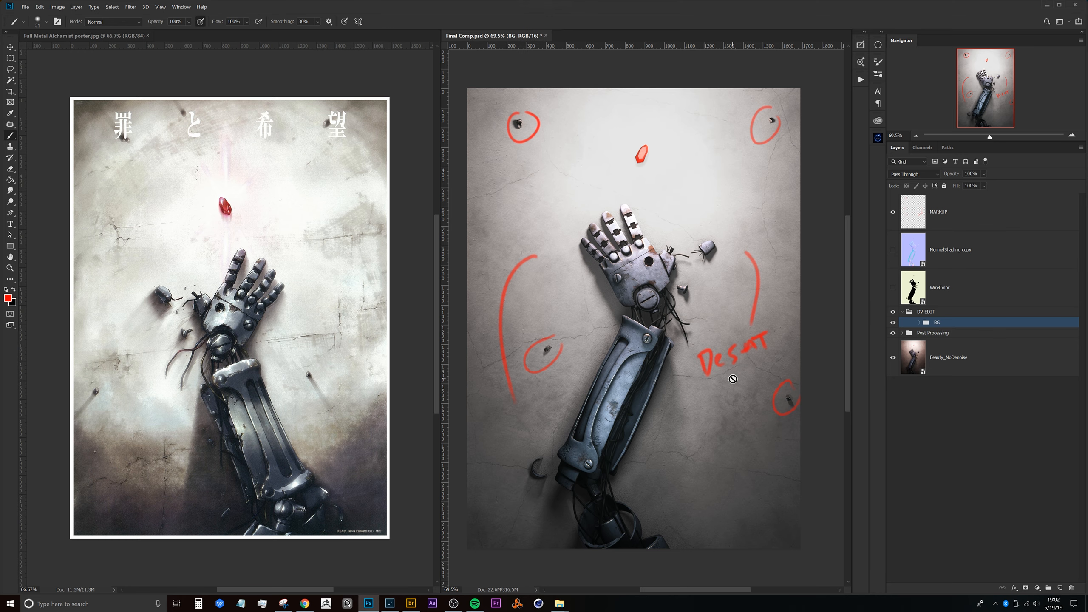
click(940, 226)
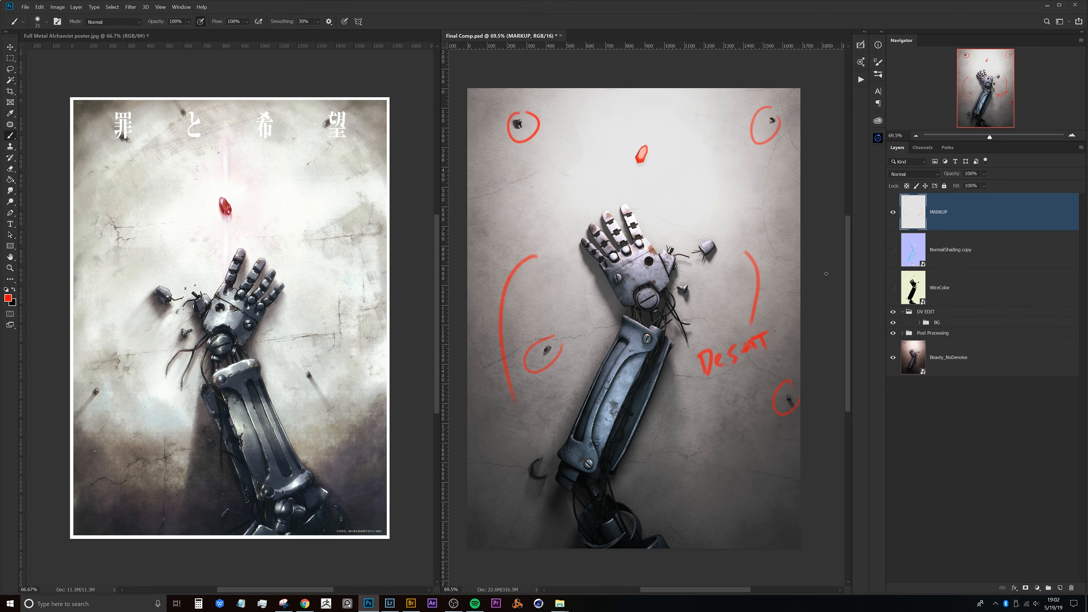
scroll(662, 286, up, 1)
drag(662, 285, 658, 320)
scroll(660, 299, up, 2)
scroll(670, 305, up, 3)
scroll(657, 319, up, 4)
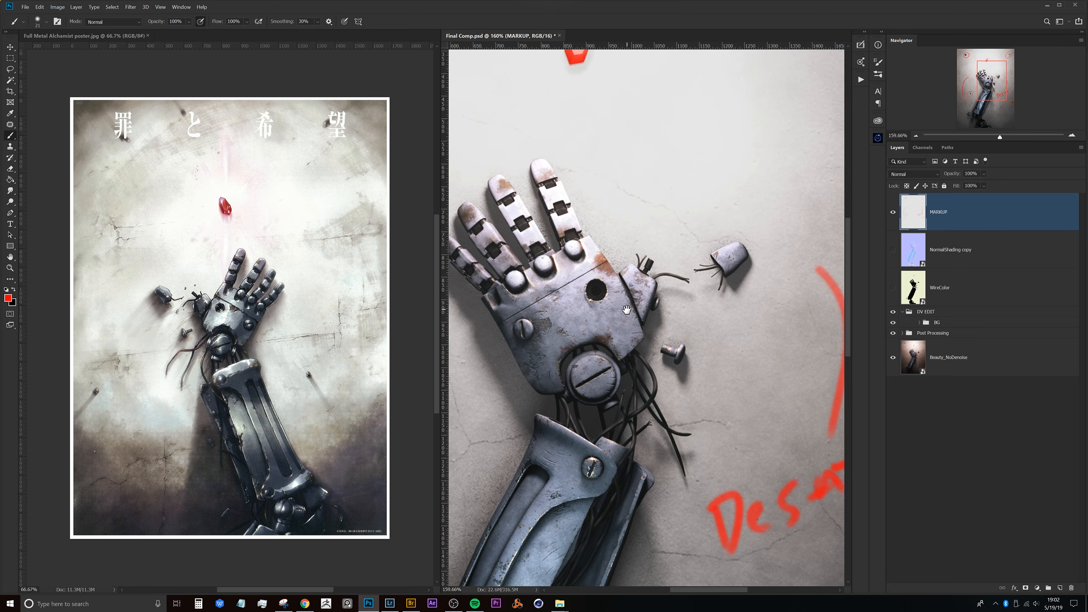
drag(668, 282, 621, 283)
mouse_move(653, 357)
mouse_down()
mouse_move(661, 315)
mouse_move(641, 348)
mouse_up()
drag(603, 516, 624, 530)
drag(610, 343, 583, 460)
drag(638, 326, 608, 421)
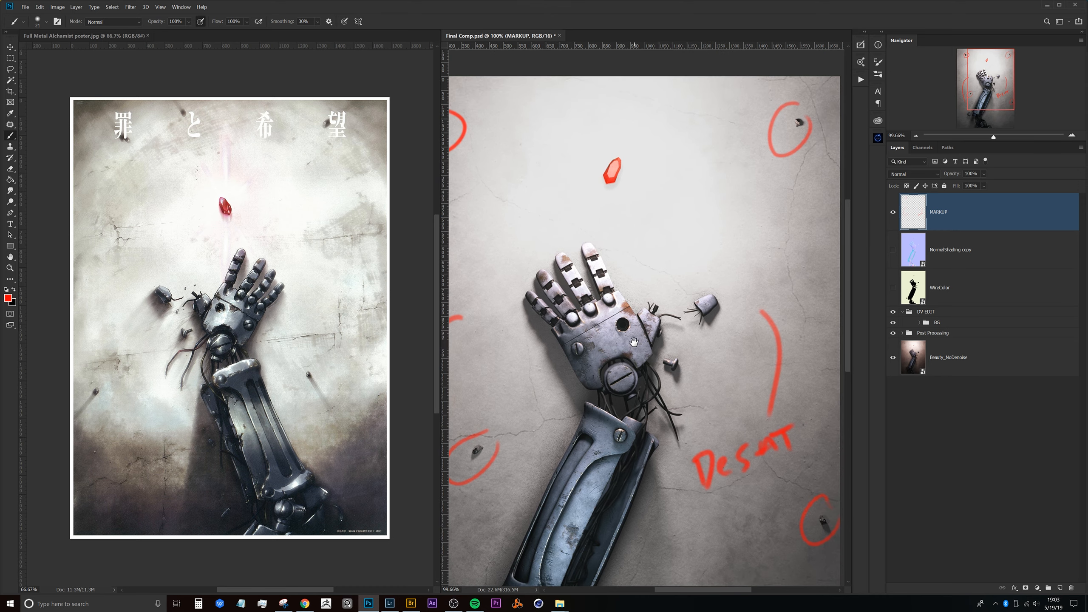
mouse_move(625, 330)
mouse_down()
mouse_move(620, 349)
mouse_move(652, 344)
mouse_move(623, 315)
mouse_move(635, 317)
mouse_move(614, 326)
mouse_move(619, 316)
mouse_up()
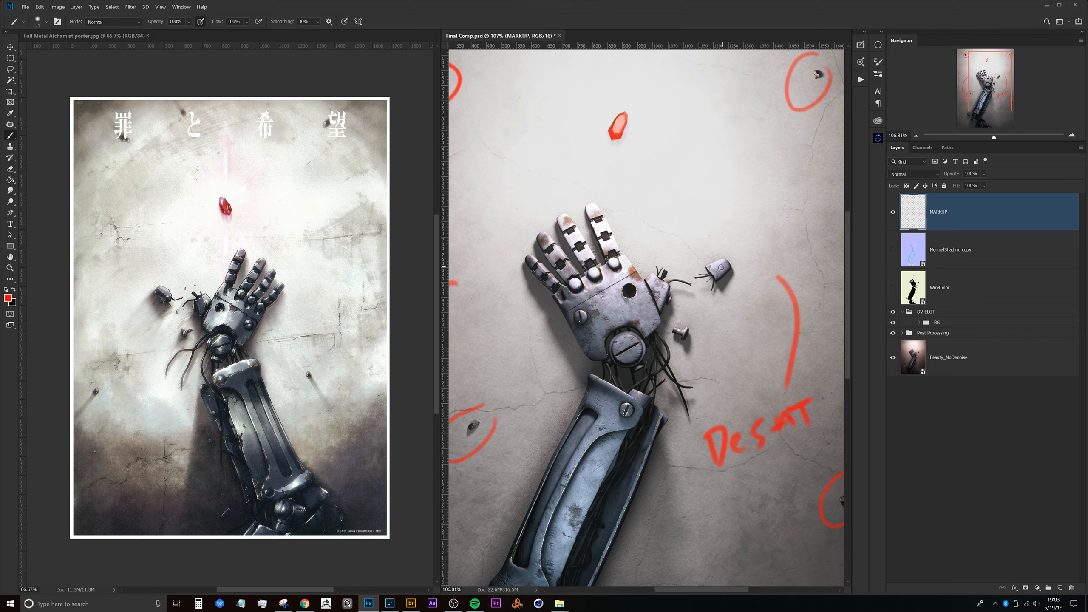
Mark the detached thumb piece in red on the MARKUP layer using a 17-pixel brush.
alt+right_click(730, 256)
drag(727, 250, 719, 270)
mouse_move(719, 269)
mouse_down()
mouse_move(740, 270)
mouse_move(733, 263)
mouse_up()
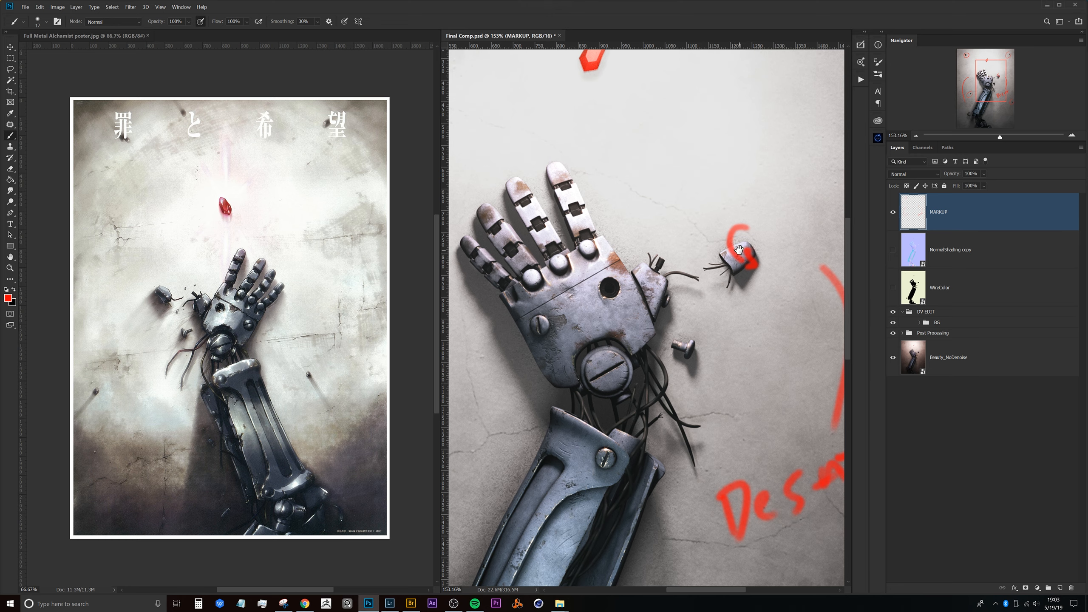
drag(736, 265, 746, 271)
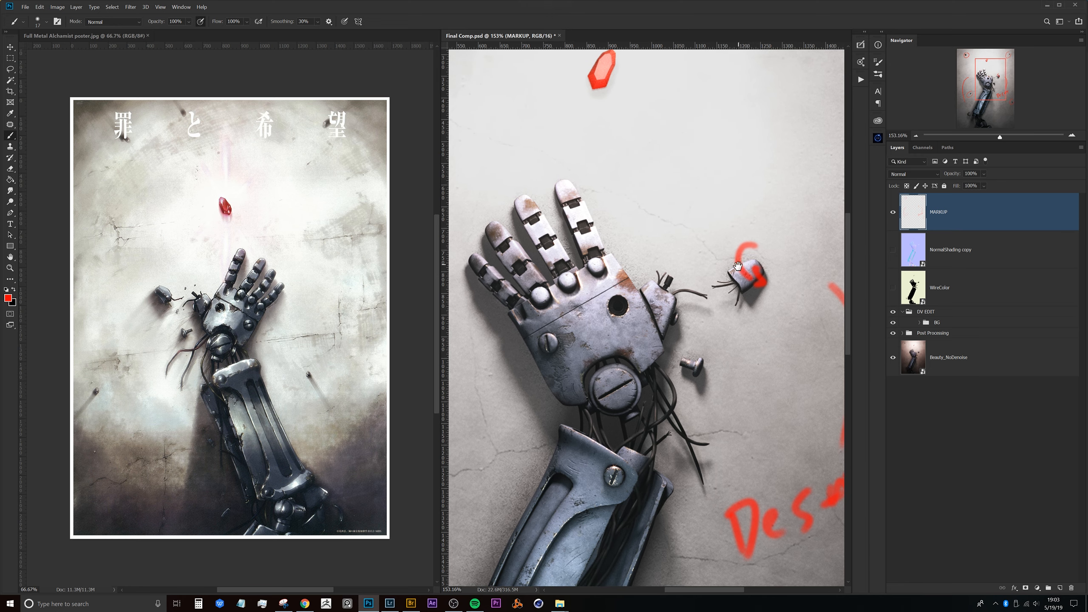
Draw a curved red arrow from the thumb side across the palm to the opposite edge near the wrist.
drag(619, 322, 629, 281)
mouse_move(660, 259)
mouse_down()
mouse_move(649, 294)
mouse_move(655, 269)
mouse_up()
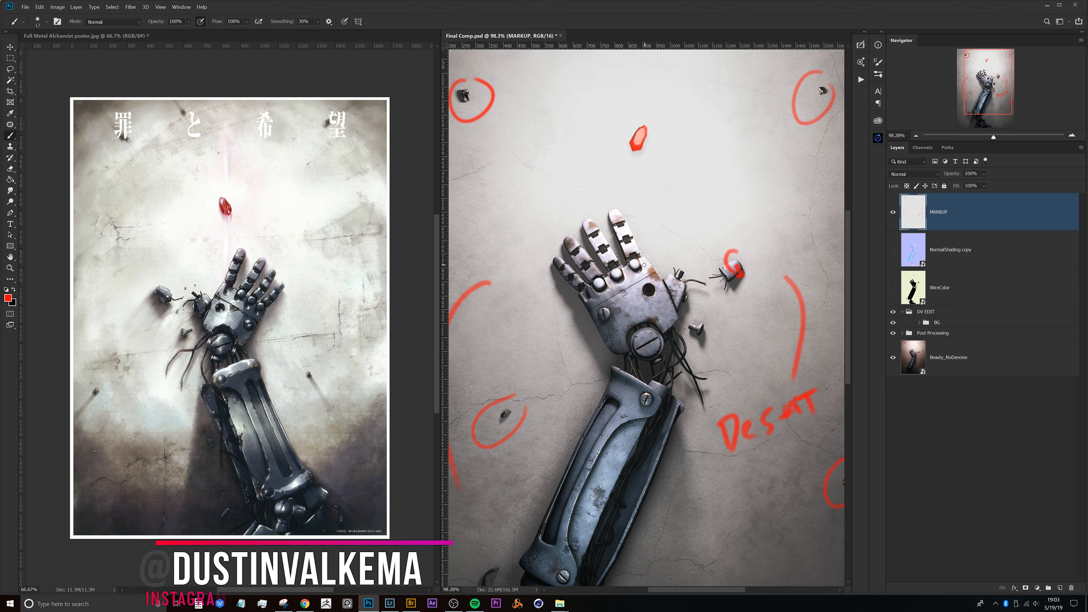
mouse_move(670, 261)
mouse_down()
mouse_move(605, 306)
mouse_move(597, 343)
mouse_up()
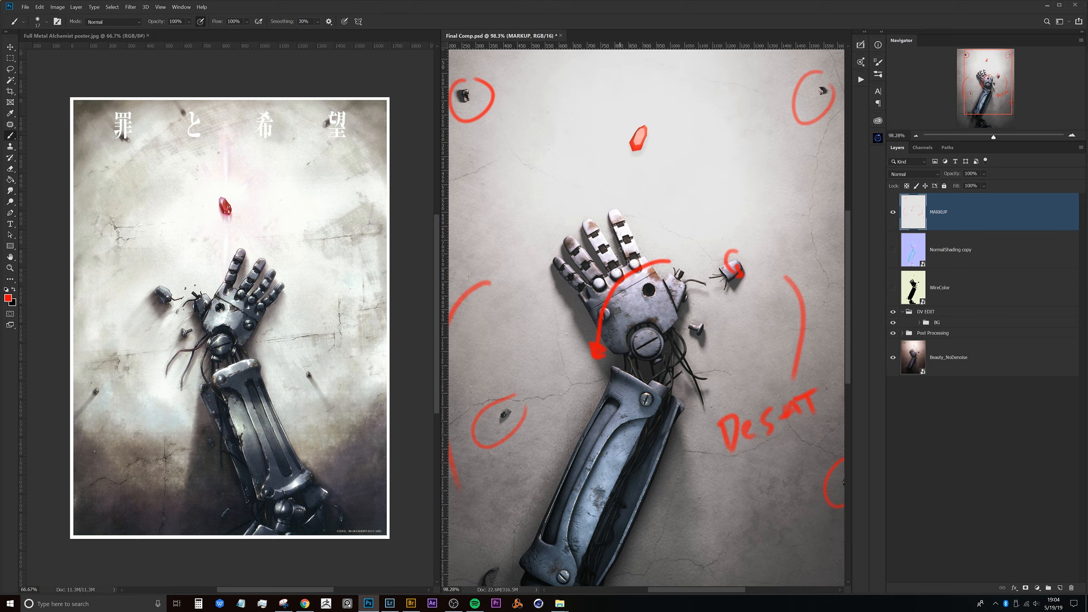
Add a new layer to the reference poster and draw a red arrow toward the index finger's base.
click(180, 263)
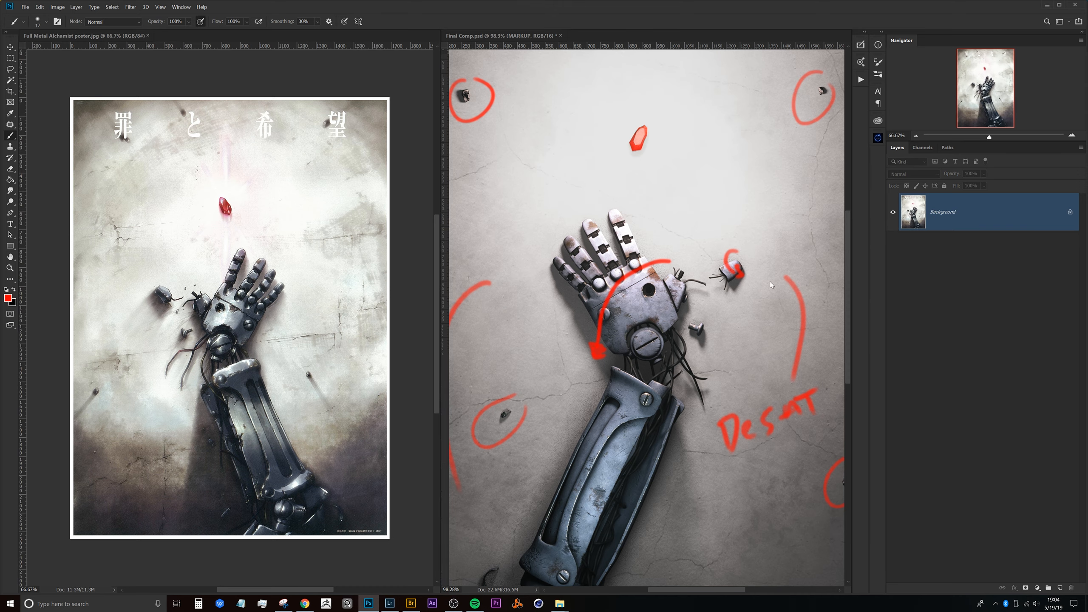
click(1057, 588)
drag(224, 298, 286, 286)
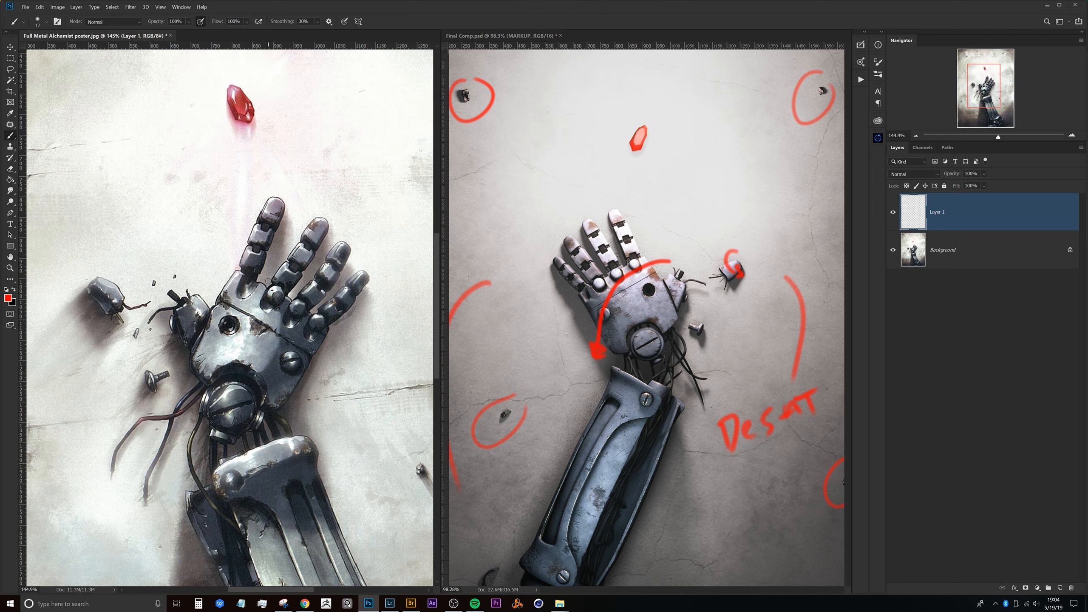
mouse_move(205, 250)
mouse_down()
mouse_move(241, 290)
mouse_move(227, 294)
mouse_up()
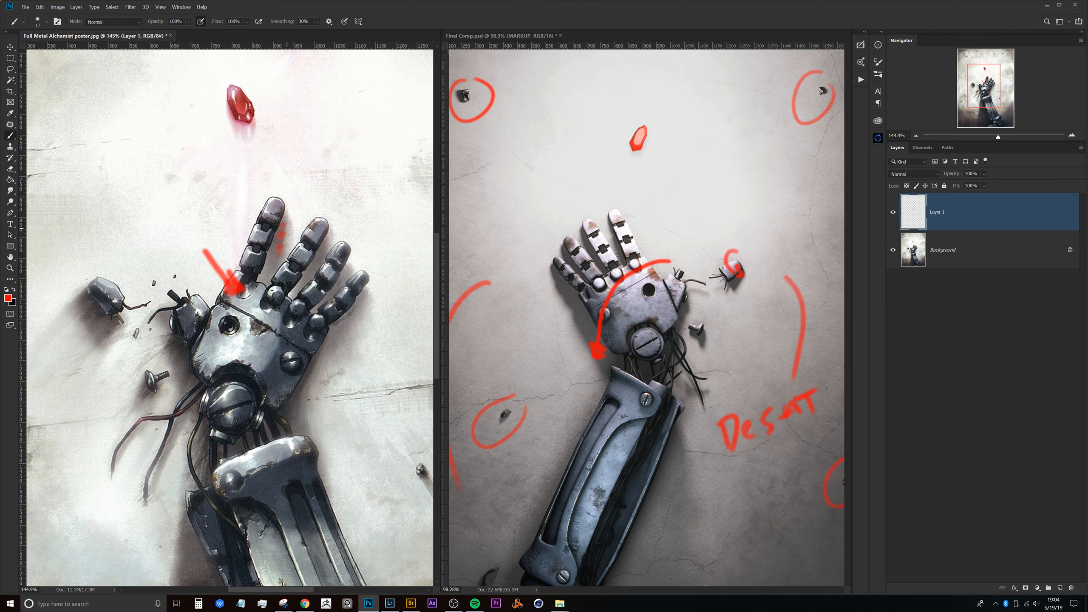
Draw red strokes across the finger bases on the reference poster to mark the knuckle line.
drag(277, 281, 313, 307)
drag(254, 278, 327, 320)
drag(259, 310, 305, 316)
key(ctrl+r)
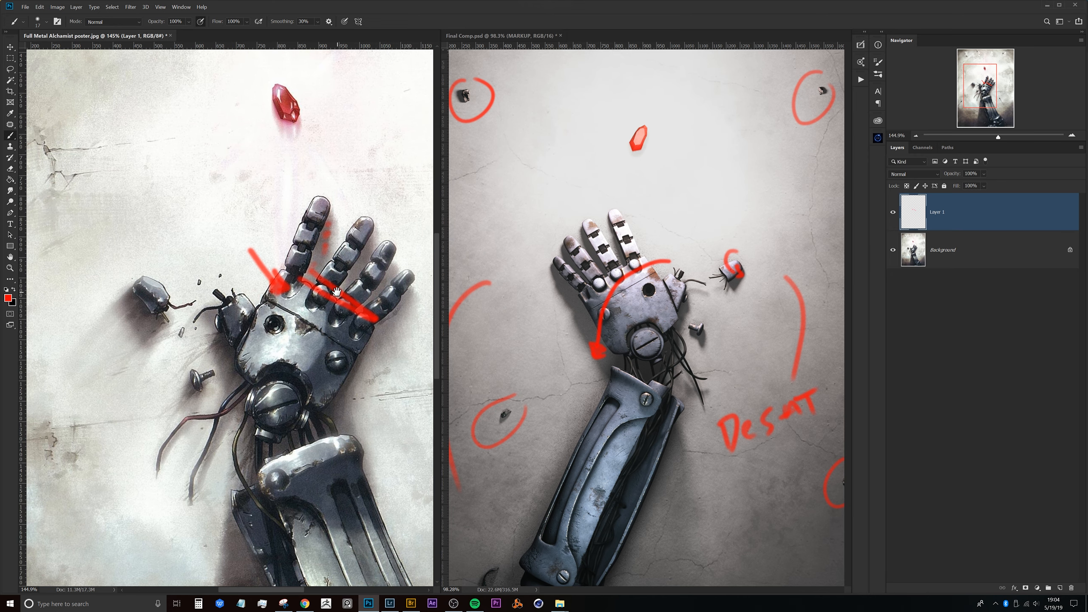
drag(312, 362, 316, 341)
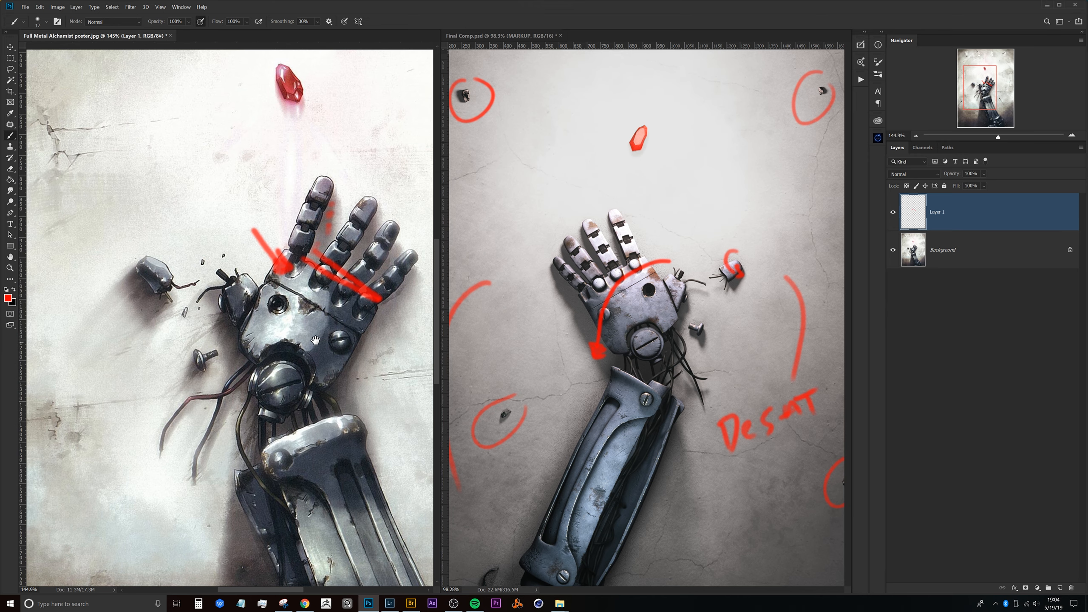
drag(299, 365, 248, 381)
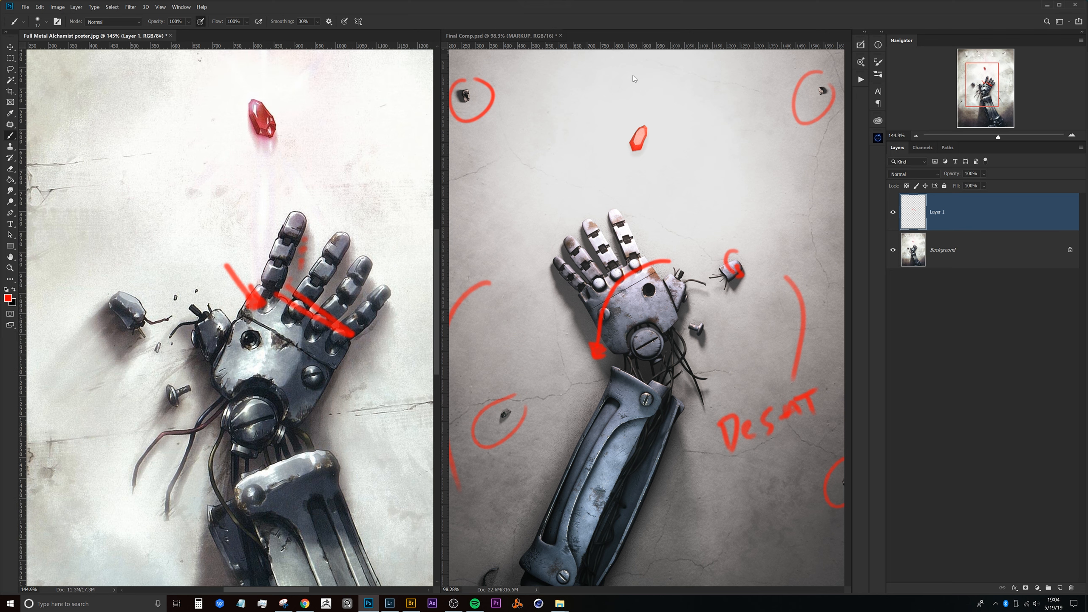
Return to Final Comp and paint short red strokes on the palm beside the large wrist screw.
click(632, 302)
drag(634, 299, 638, 265)
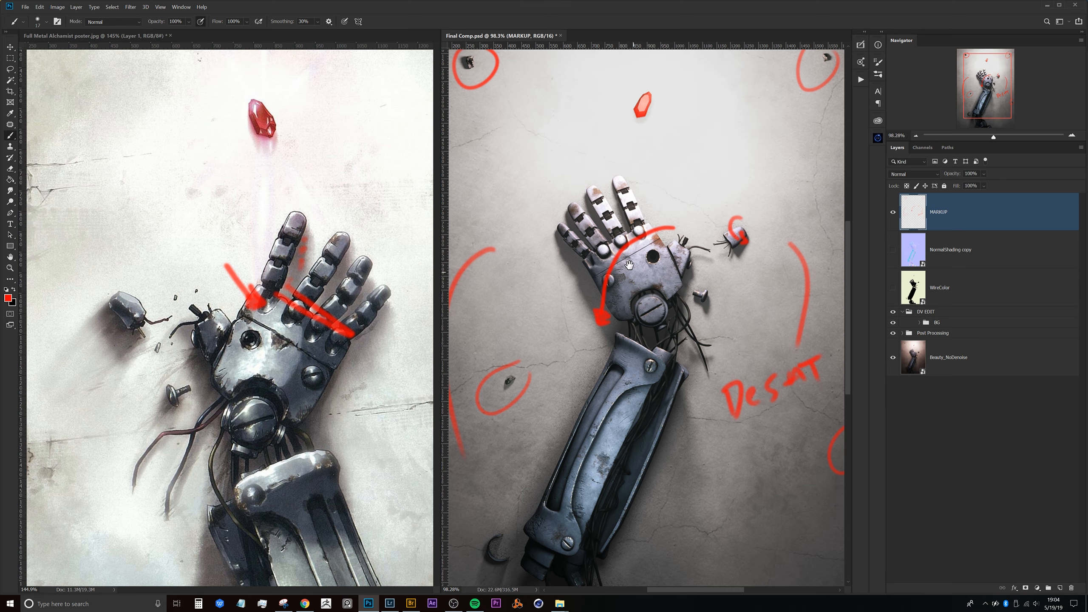
mouse_move(642, 267)
mouse_down()
mouse_move(625, 286)
mouse_move(635, 285)
mouse_up()
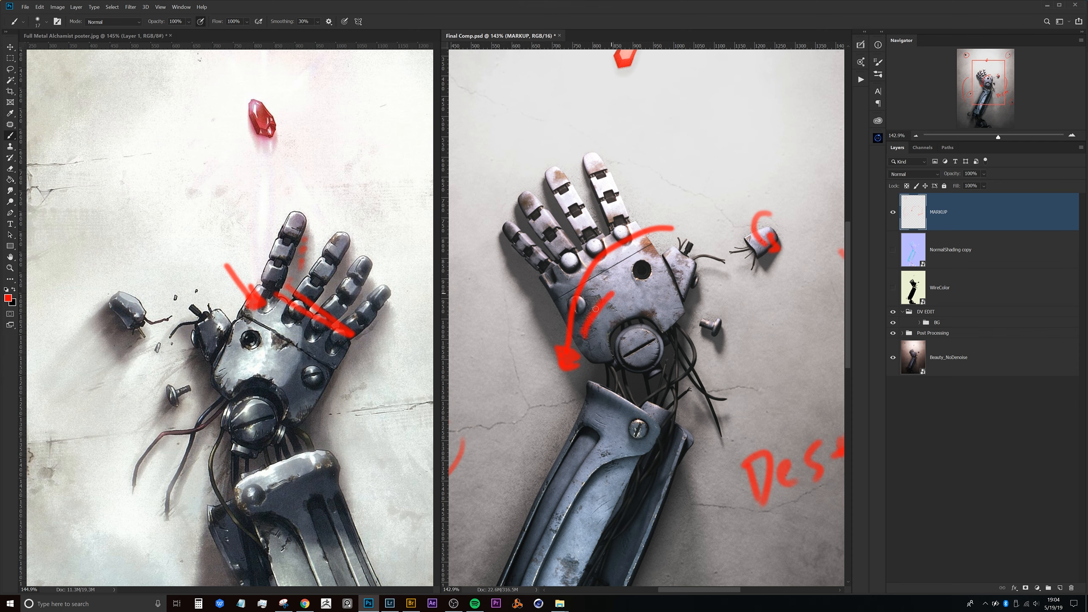
drag(616, 307, 600, 334)
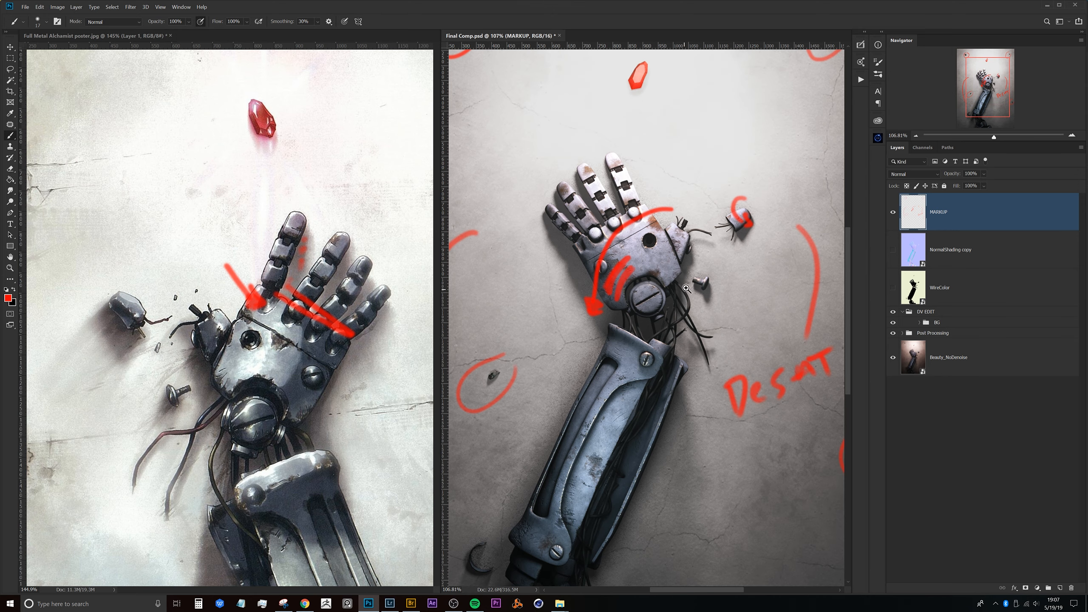
Check the palm hole's details up close and add a Curves adjustment layer above the BG group.
drag(682, 284, 655, 255)
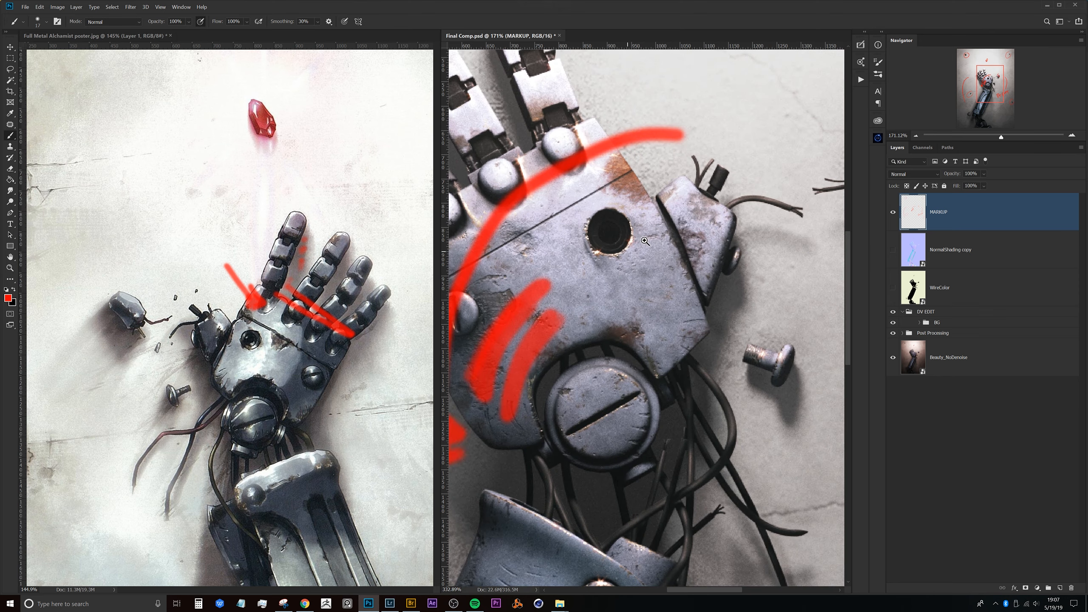
drag(584, 277, 617, 287)
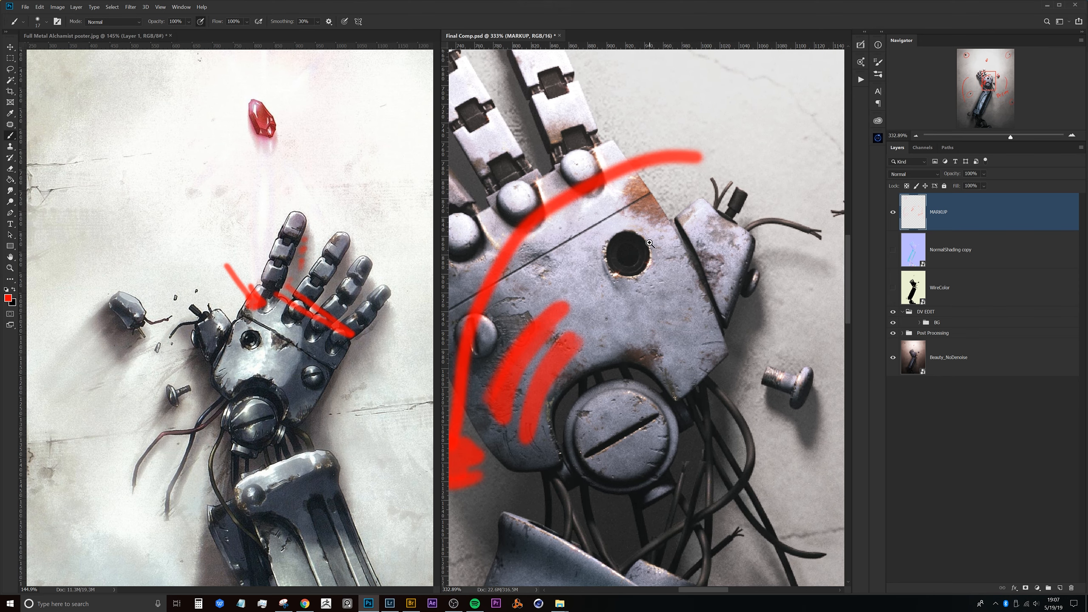
drag(636, 250, 651, 295)
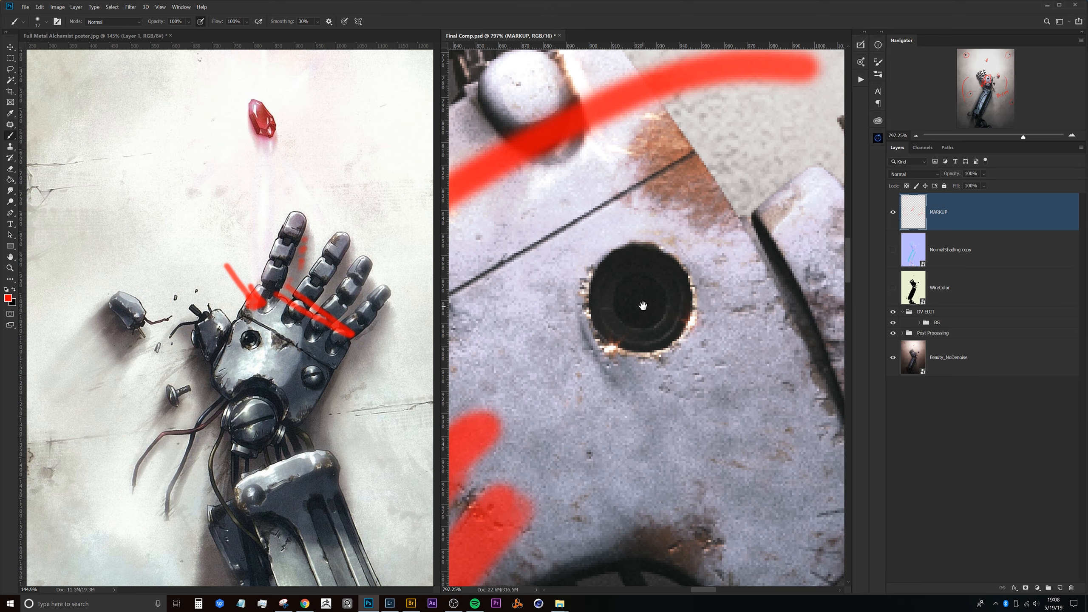
scroll(645, 300, down, 5)
drag(645, 279, 674, 263)
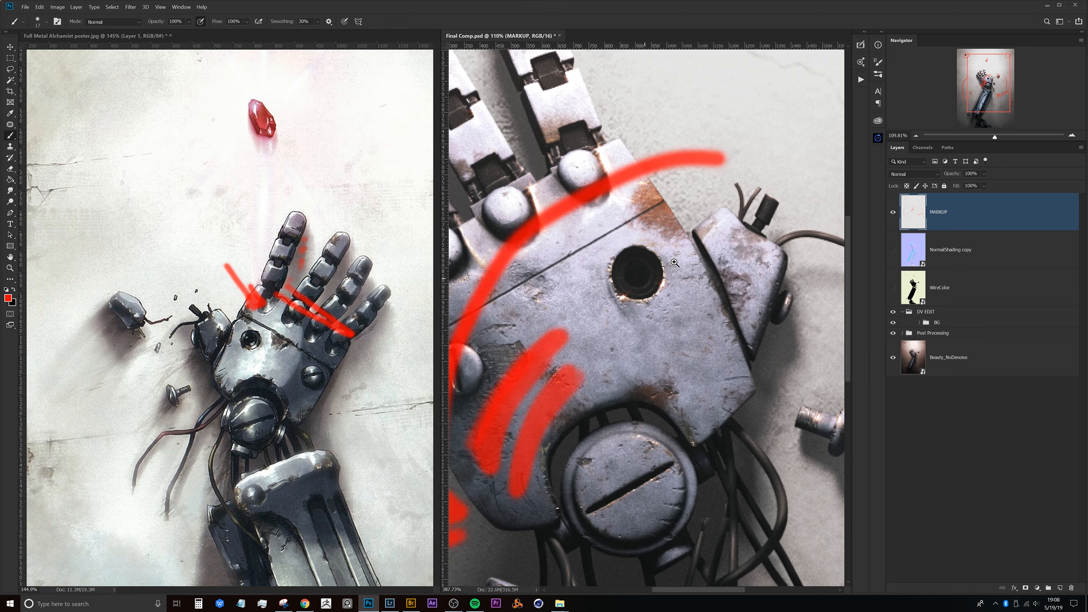
click(938, 322)
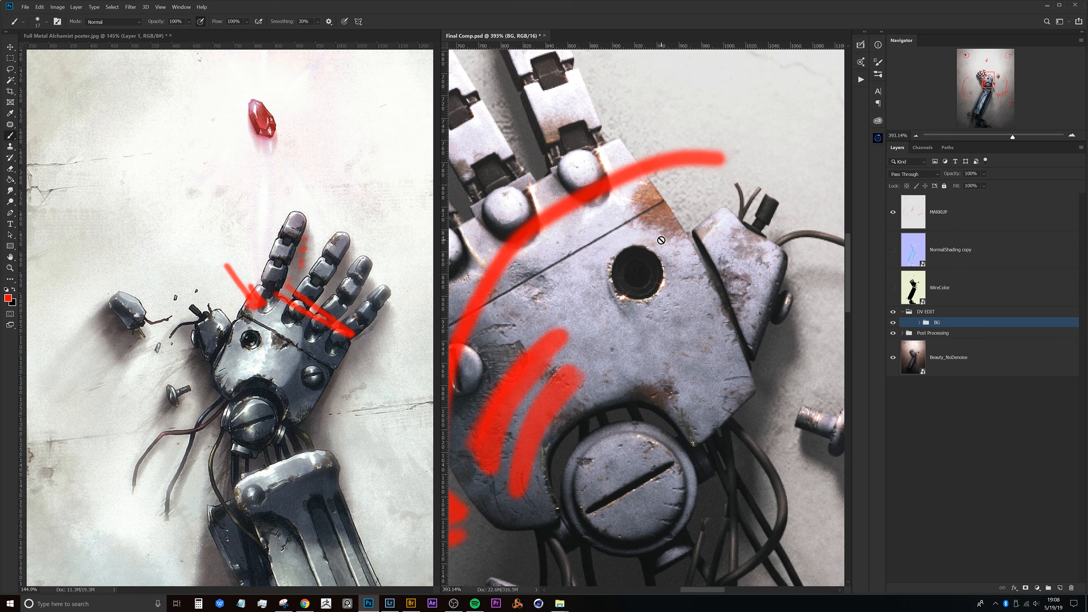
click(1037, 588)
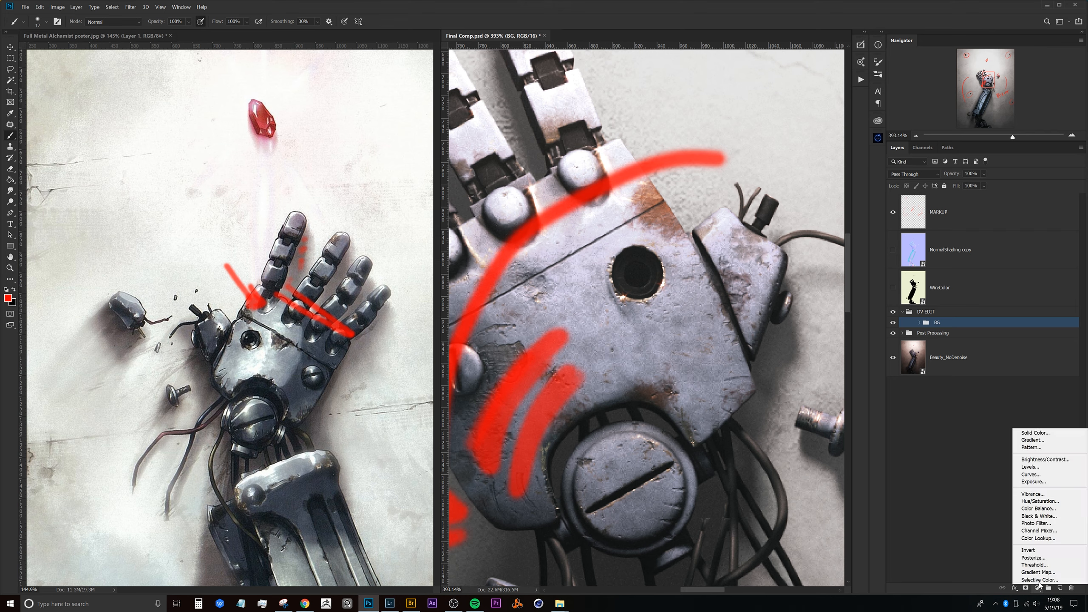
click(1031, 475)
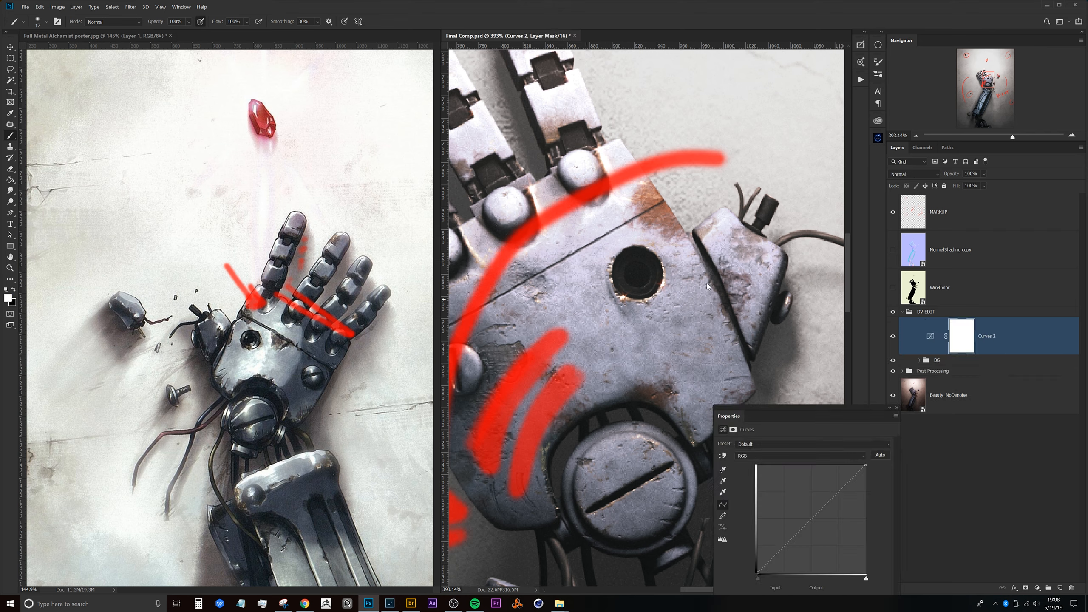
Steepen the new curve for strong highlights, setting the shadow point to input 29, output 37, and invert the layer mask.
drag(818, 513, 802, 485)
drag(767, 552, 771, 556)
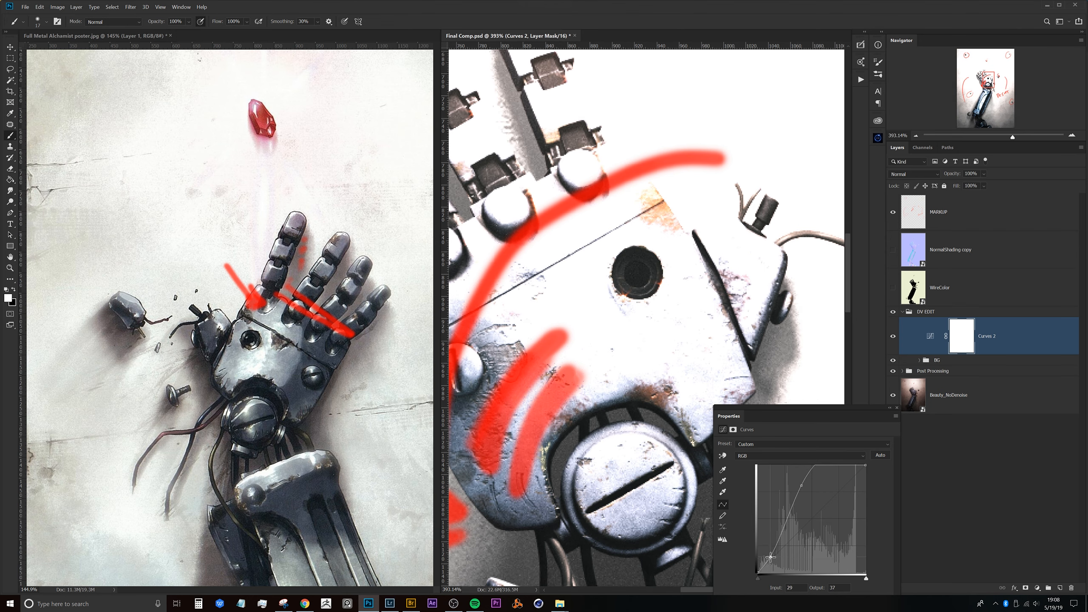
click(965, 341)
key(ctrl+i)
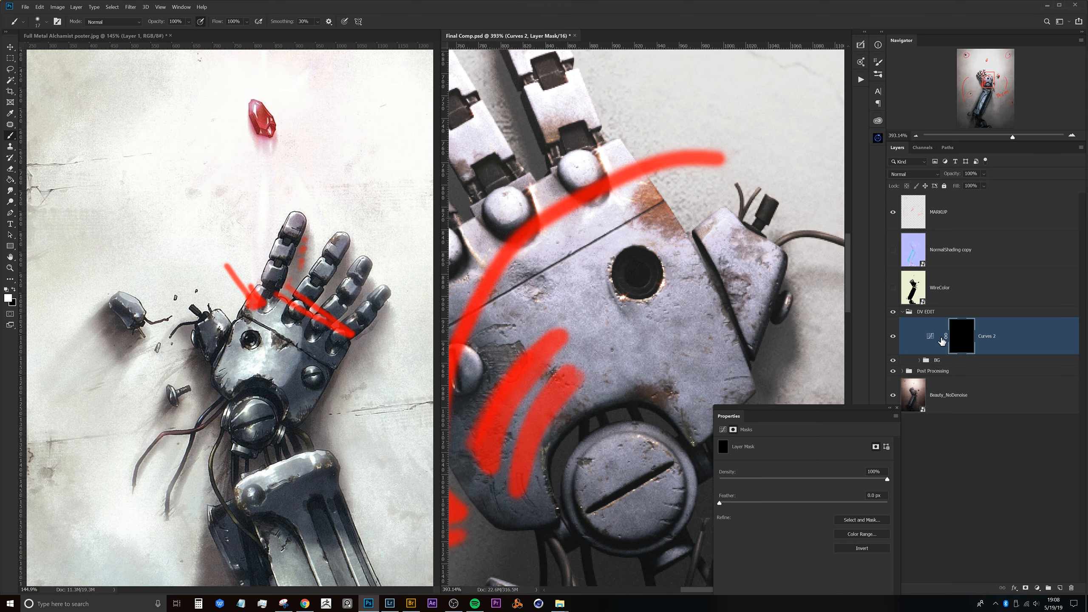
Paint white on the Curves 2 mask around the palm hole's rim and compare the image with and without the adjustment.
mouse_move(648, 273)
mouse_down()
mouse_move(604, 269)
mouse_move(600, 283)
mouse_move(678, 278)
mouse_move(636, 305)
mouse_move(654, 268)
mouse_move(638, 320)
mouse_move(658, 268)
mouse_move(657, 300)
mouse_move(617, 316)
mouse_move(639, 312)
mouse_move(602, 285)
mouse_up()
drag(667, 292, 570, 292)
drag(750, 292, 784, 292)
click(893, 337)
click(893, 337)
click(893, 337)
click(893, 337)
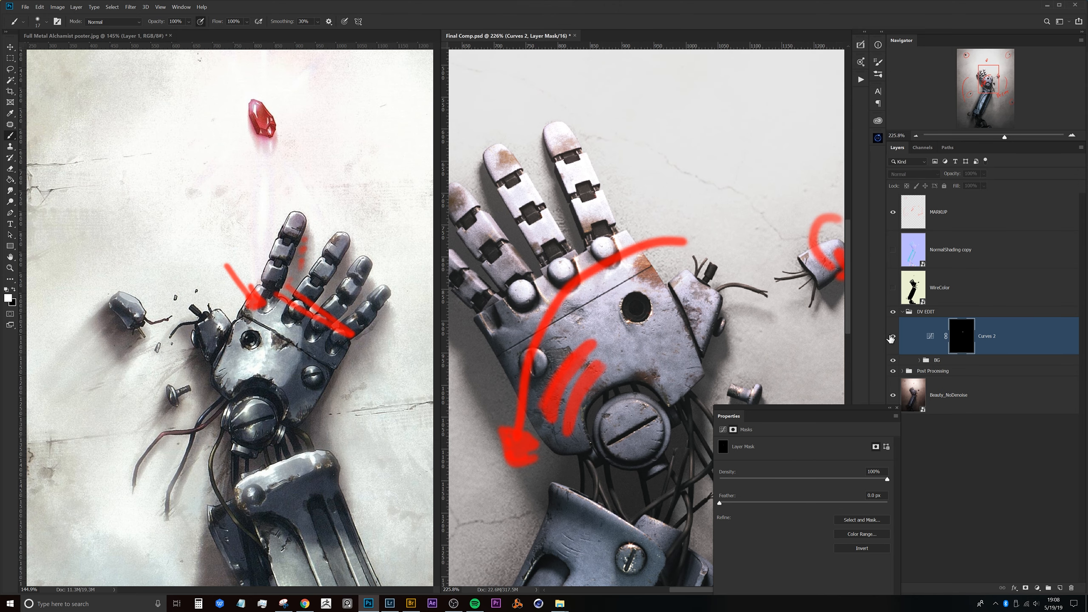
Compare the artwork with and without the Curves 2 adjustment and review the hand, forearm and whole composition.
drag(635, 344, 660, 245)
click(894, 339)
click(894, 339)
click(895, 339)
click(895, 339)
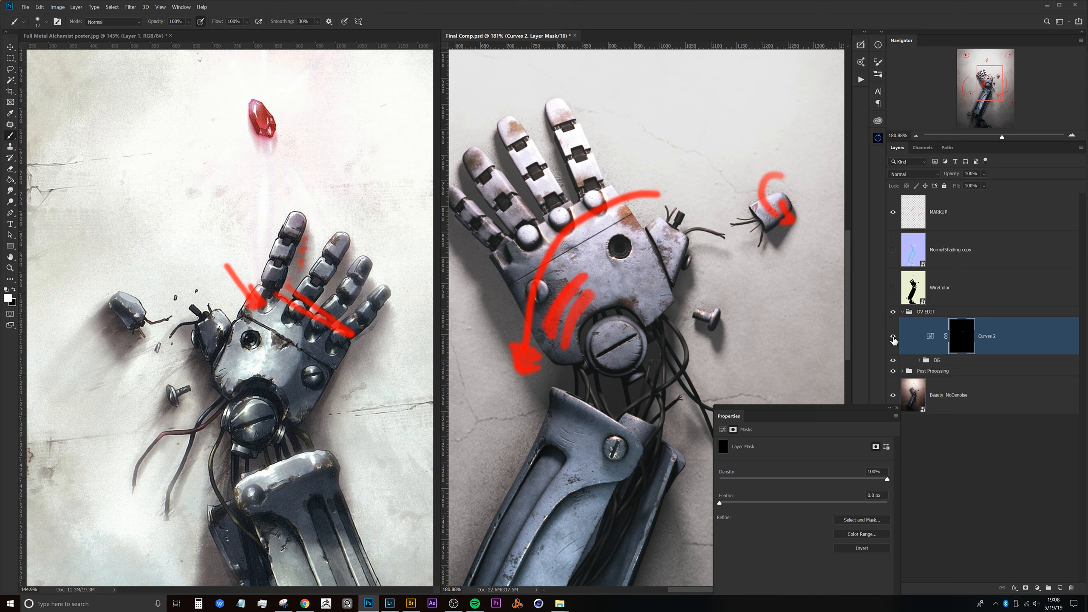
drag(578, 300, 576, 244)
drag(604, 335, 650, 257)
drag(636, 296, 586, 362)
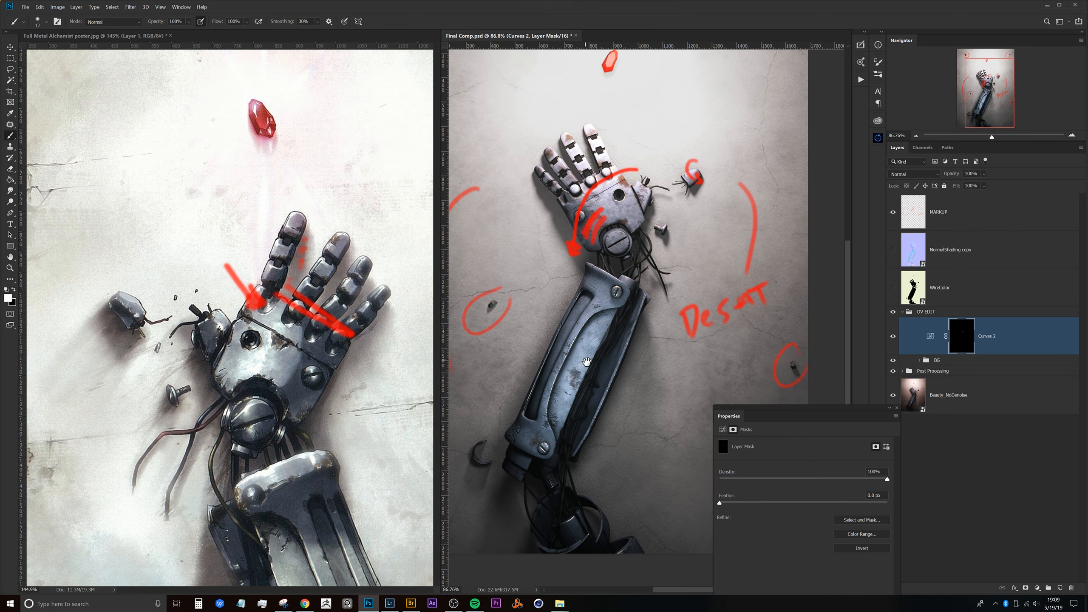
drag(569, 449, 570, 488)
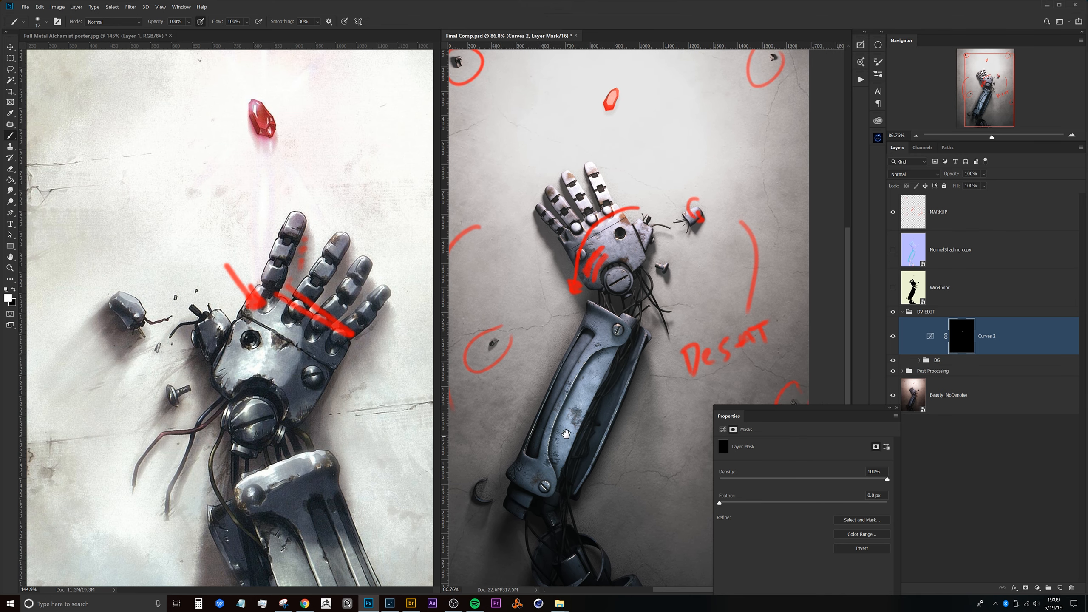
drag(598, 388, 595, 371)
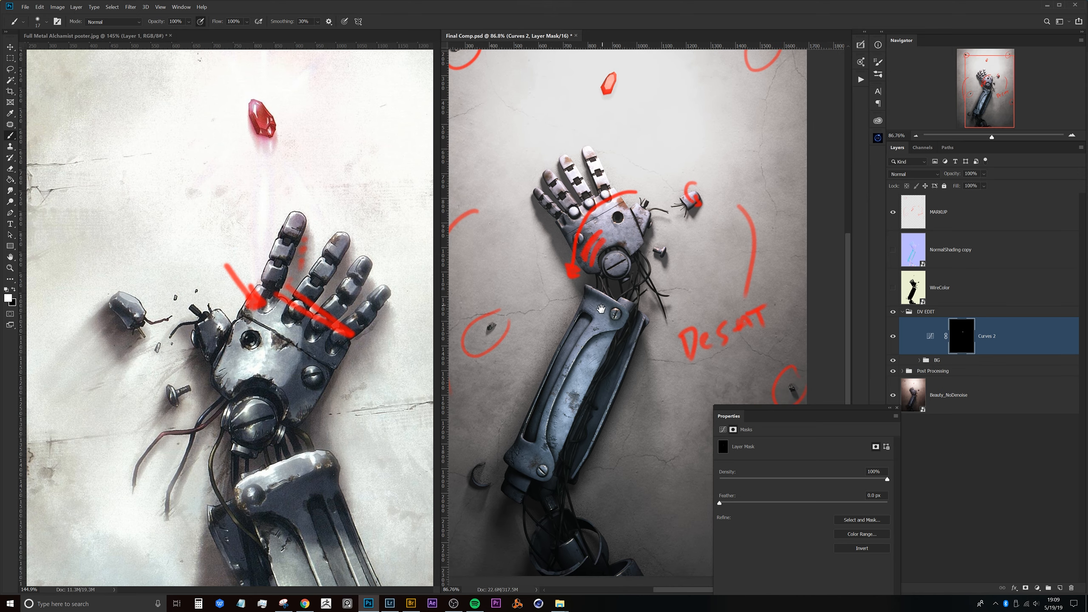
drag(621, 270, 630, 316)
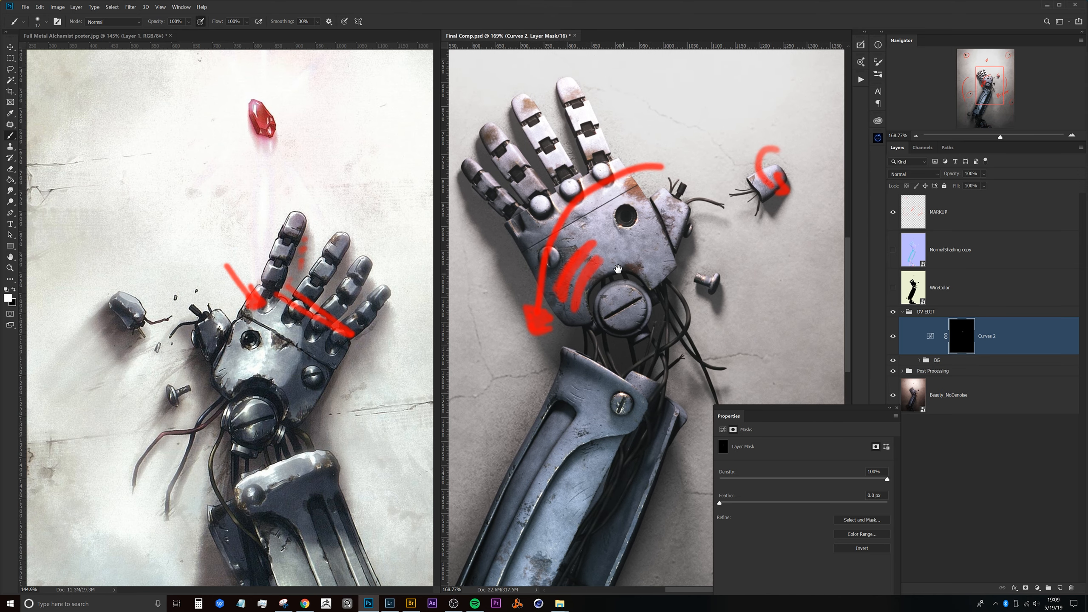
Inspect the highlights around the palm hole's rim and the large wrist screw up close.
mouse_move(634, 213)
mouse_down()
mouse_move(658, 213)
mouse_move(638, 214)
mouse_up()
drag(633, 278, 631, 255)
drag(626, 194, 661, 228)
drag(622, 228, 620, 233)
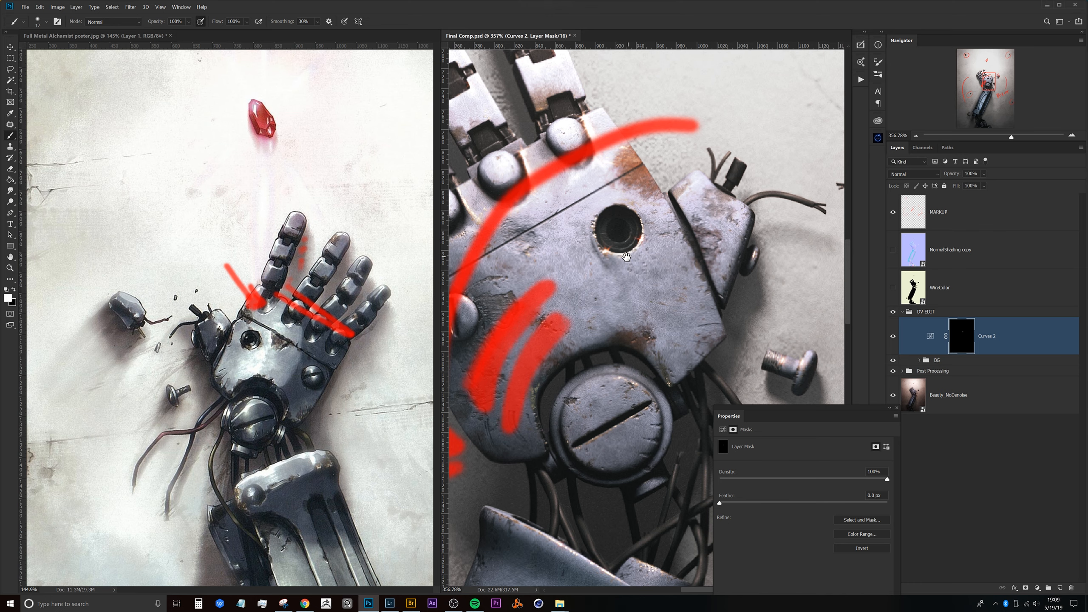
drag(631, 257, 629, 270)
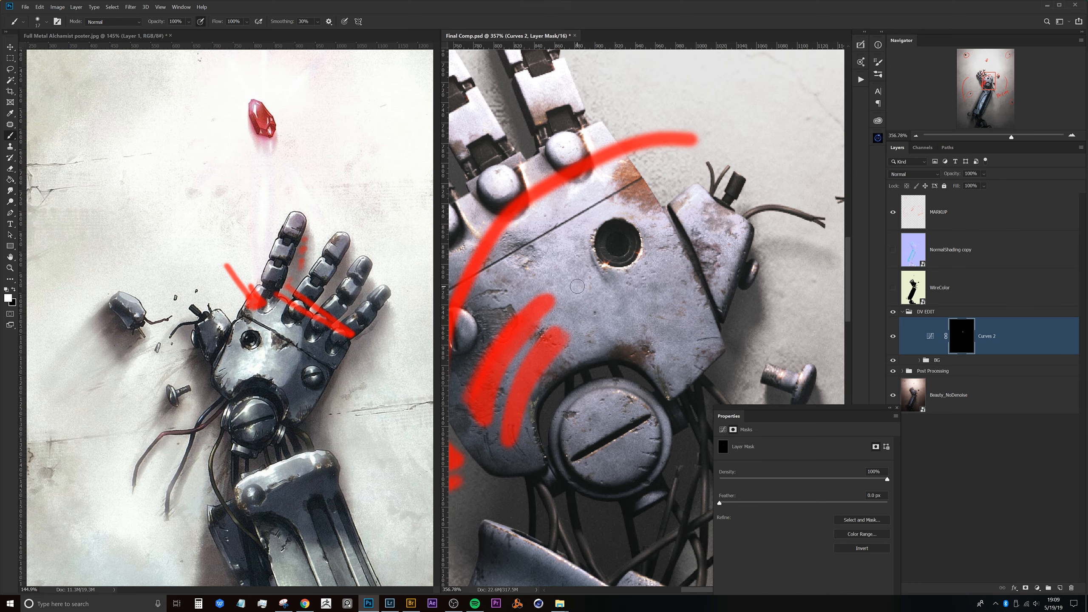
drag(614, 284, 636, 237)
scroll(627, 206, up, 5)
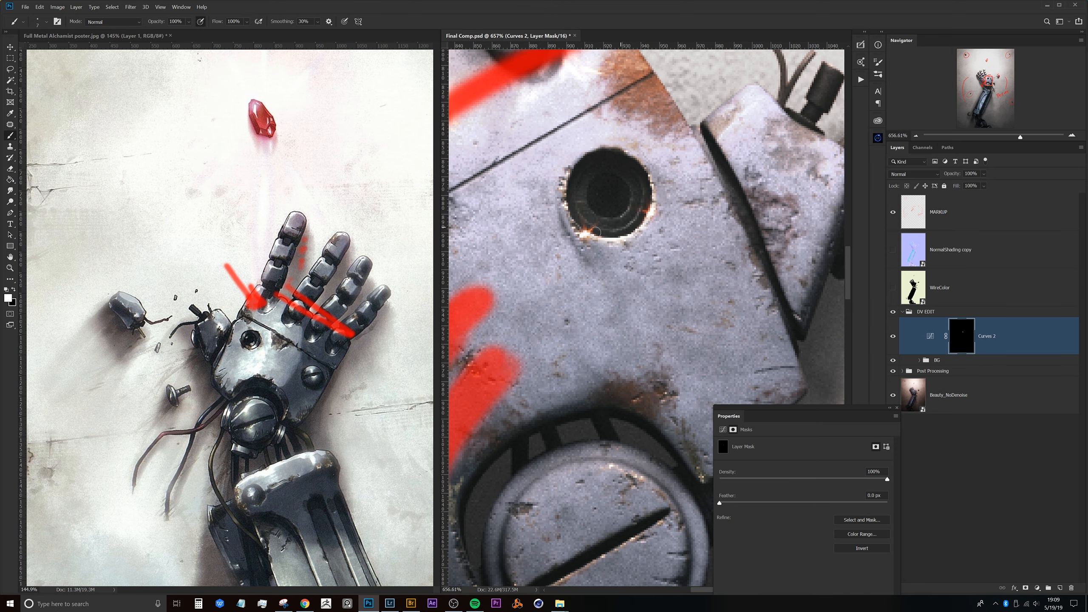
scroll(610, 232, down, 8)
Examine the metal edges, cables and screws along the forearm, elbow joint and wrist.
drag(616, 348, 614, 287)
drag(599, 372, 629, 238)
mouse_move(579, 343)
mouse_down()
mouse_move(619, 252)
mouse_move(567, 338)
mouse_up()
drag(536, 405, 600, 367)
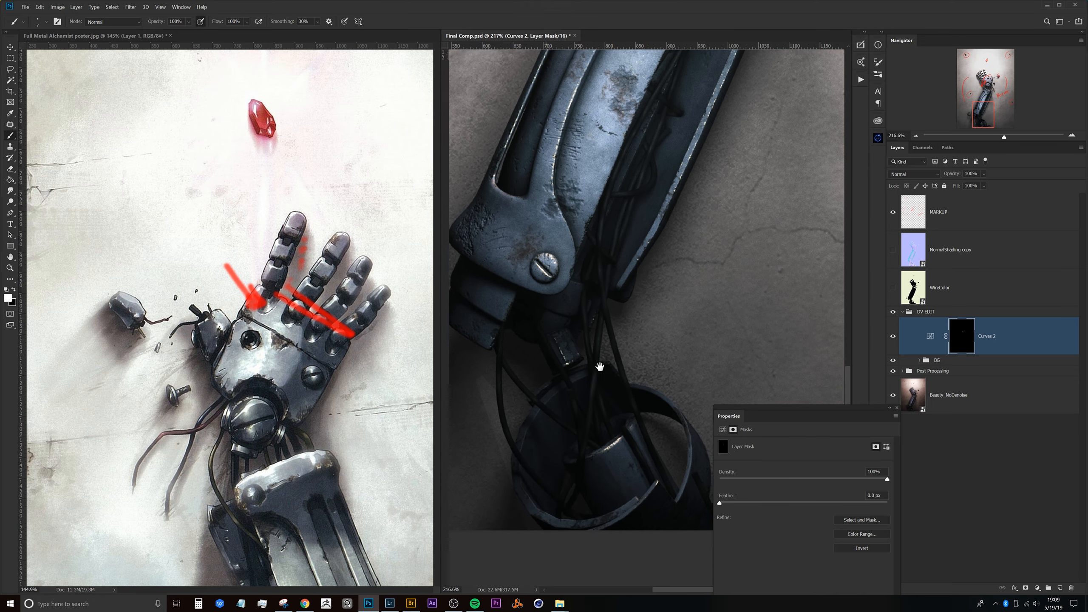
drag(591, 298, 619, 276)
drag(606, 218, 646, 217)
drag(607, 290, 570, 294)
drag(592, 350, 624, 253)
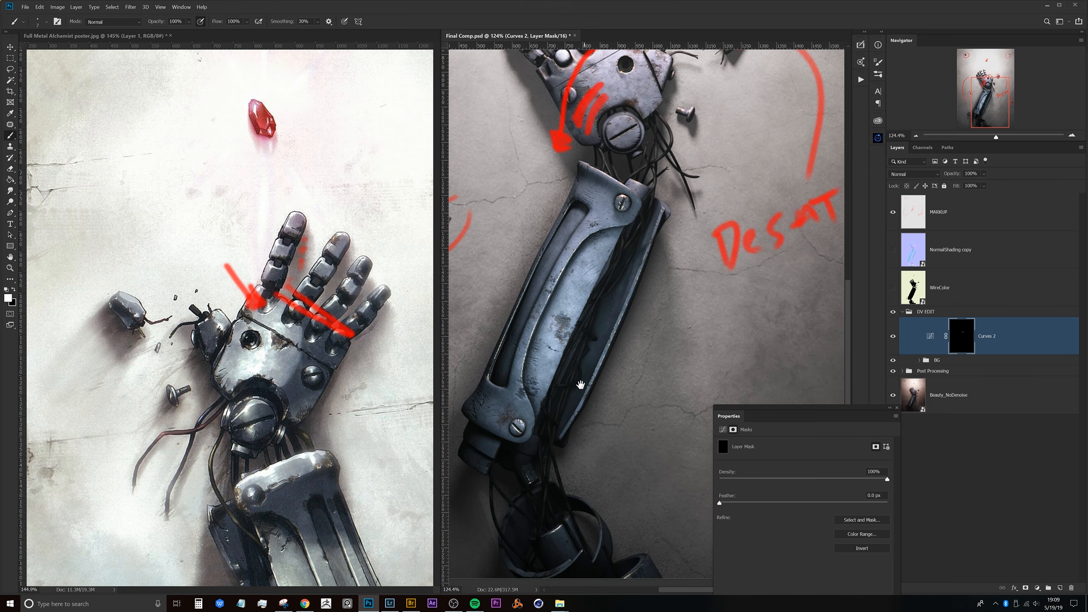
drag(548, 509, 585, 448)
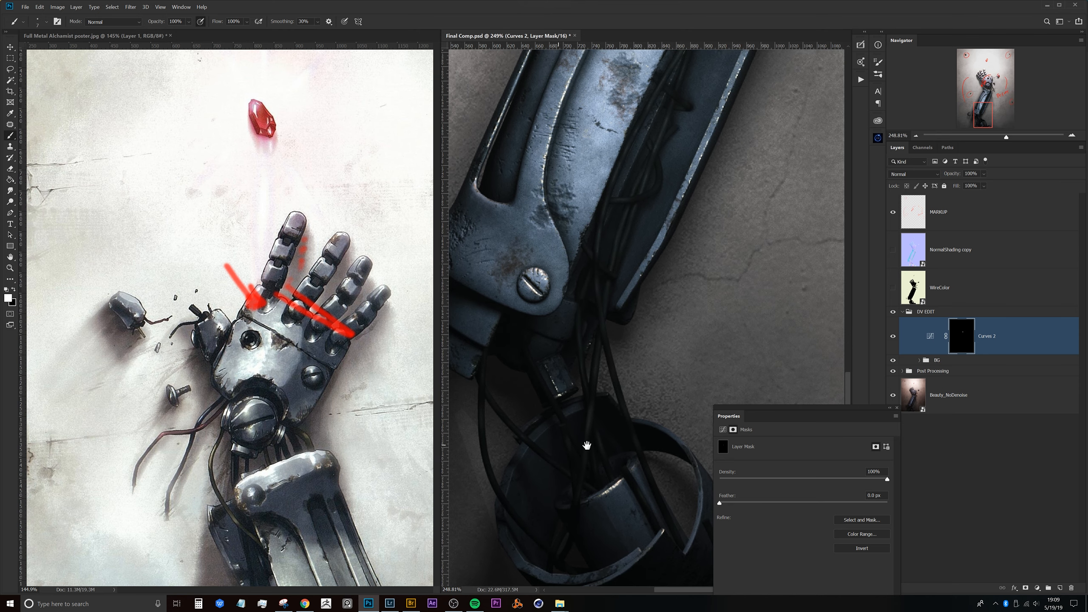
drag(597, 253, 556, 311)
drag(617, 232, 625, 358)
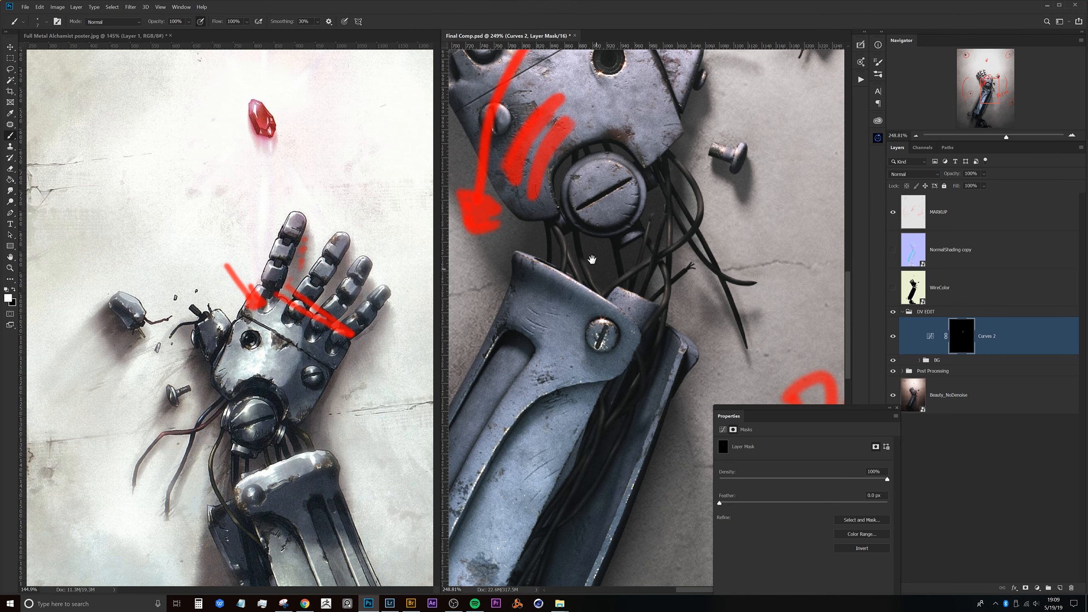
drag(602, 304, 583, 336)
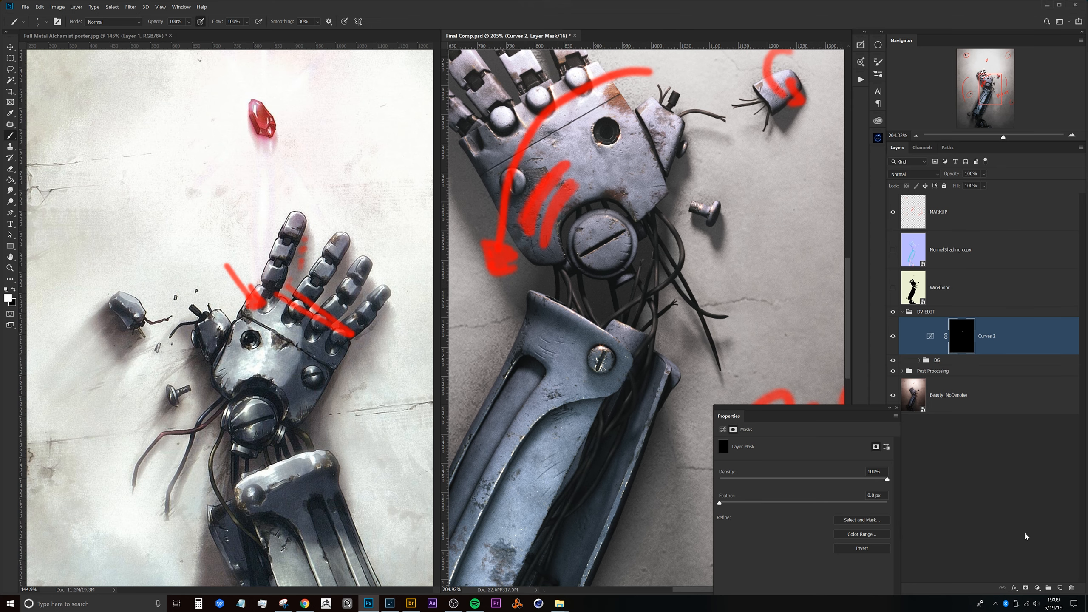
click(1037, 589)
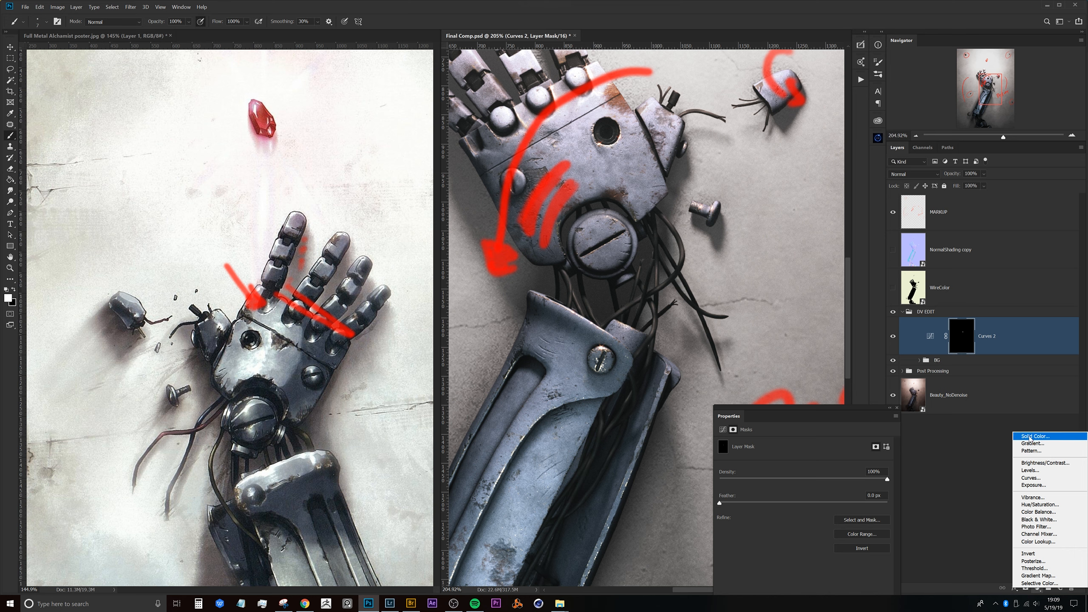
click(1000, 336)
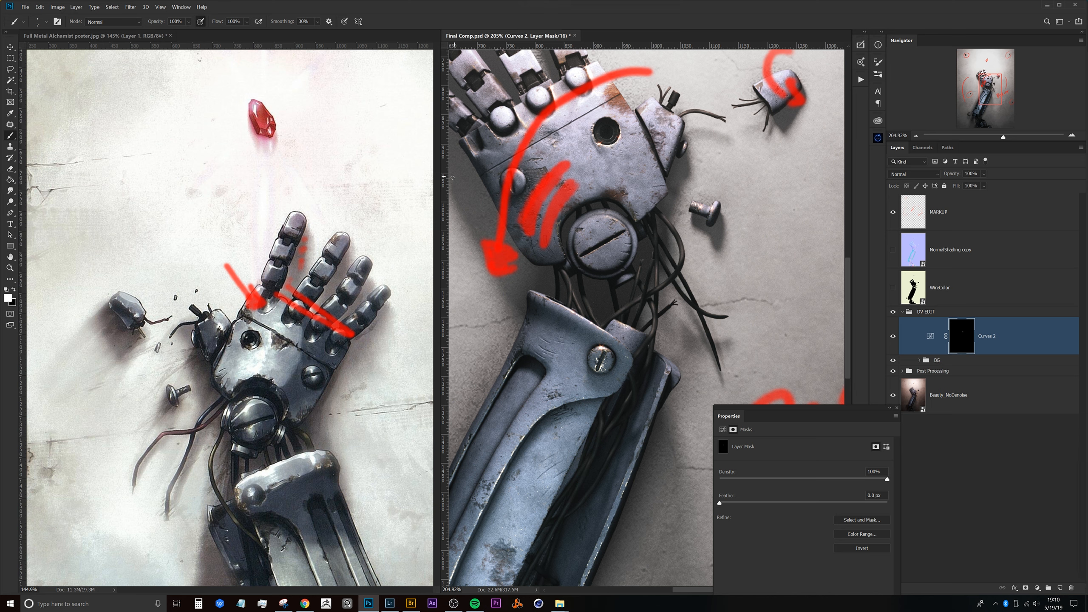
click(993, 329)
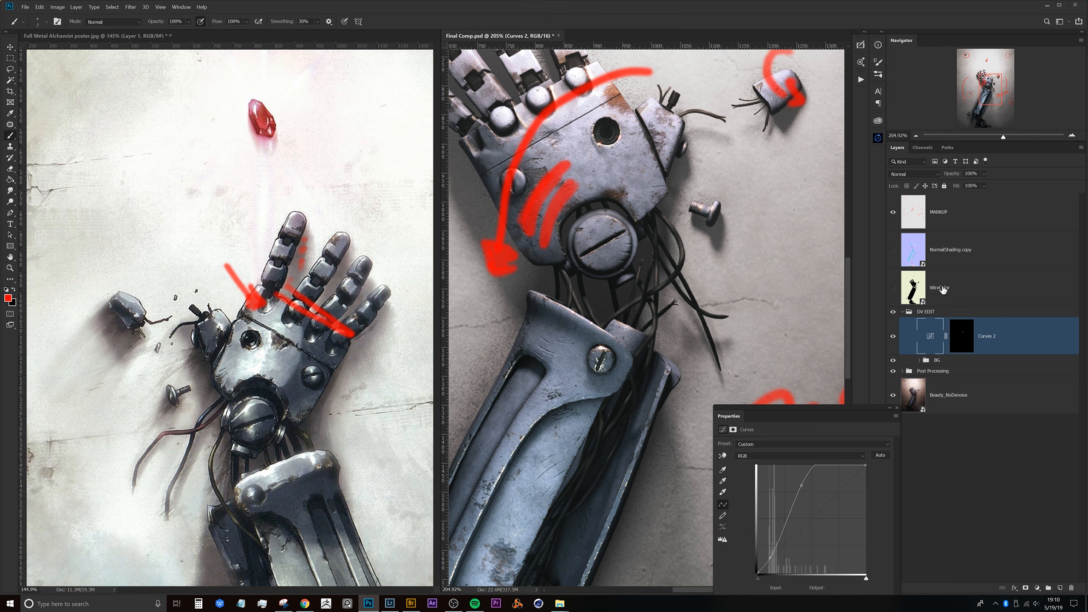
Expand the Post Processing group and look through its adjustment, shading and light layers.
click(905, 276)
click(902, 372)
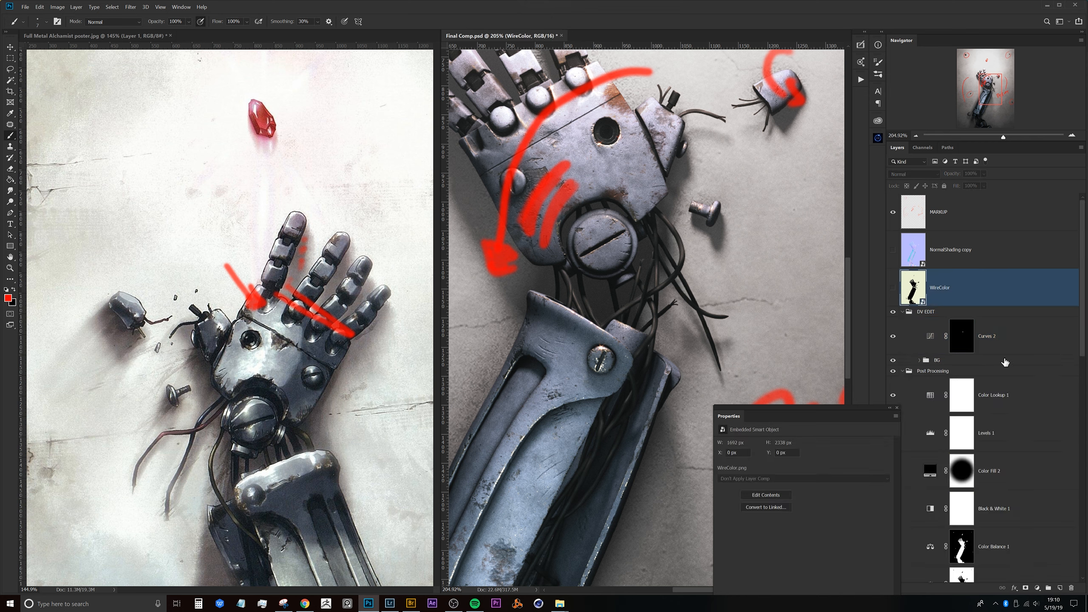
drag(1086, 326, 1061, 562)
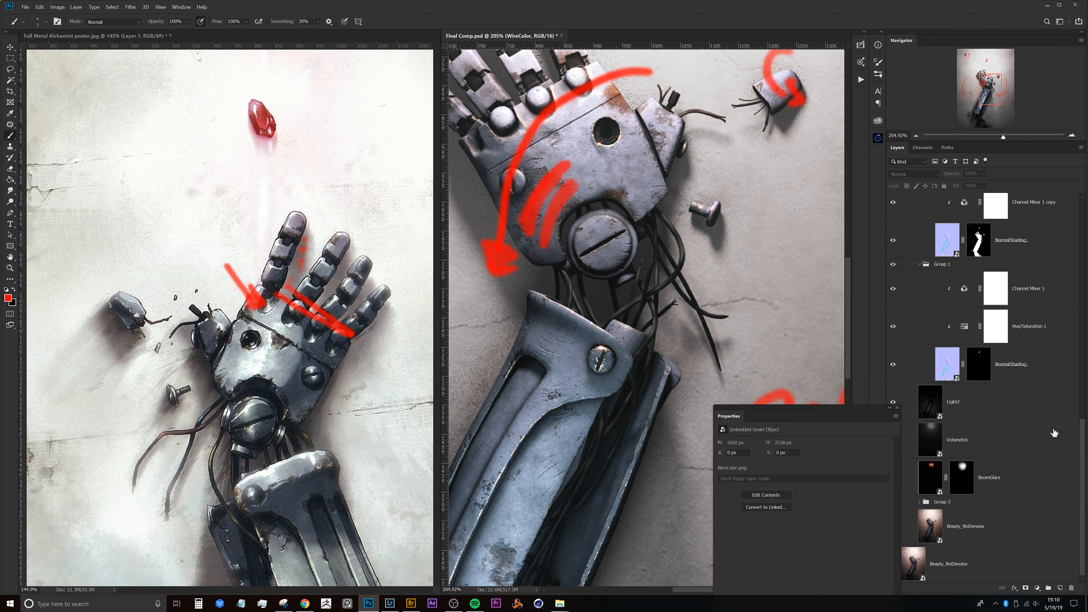
drag(1085, 437, 1081, 201)
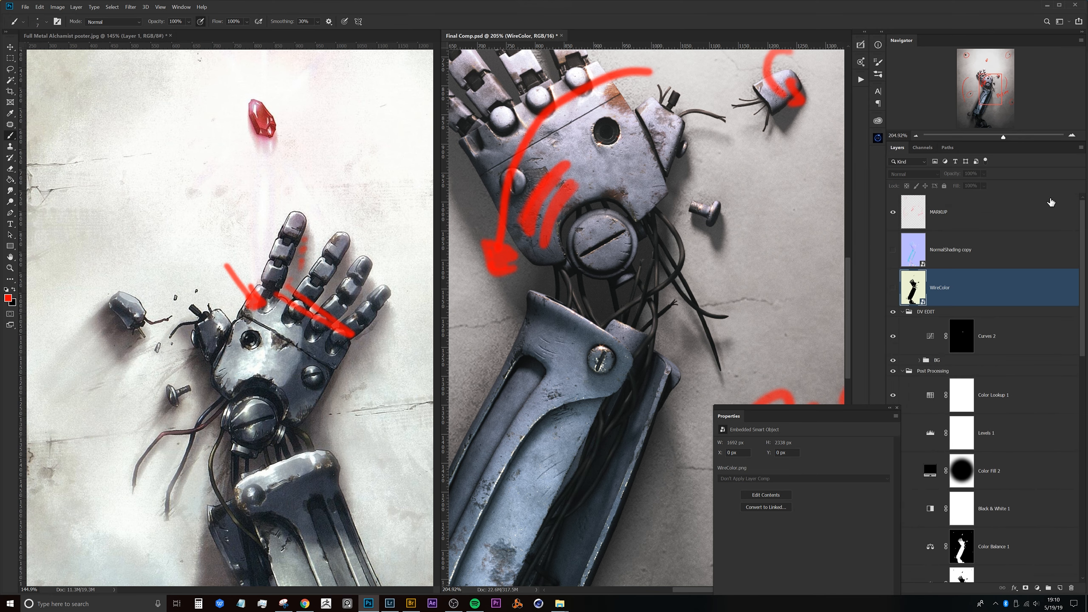
Show the WireColor layer to examine the flat silhouettes of the arm and loose parts, and hide it again.
click(893, 294)
drag(707, 259, 660, 286)
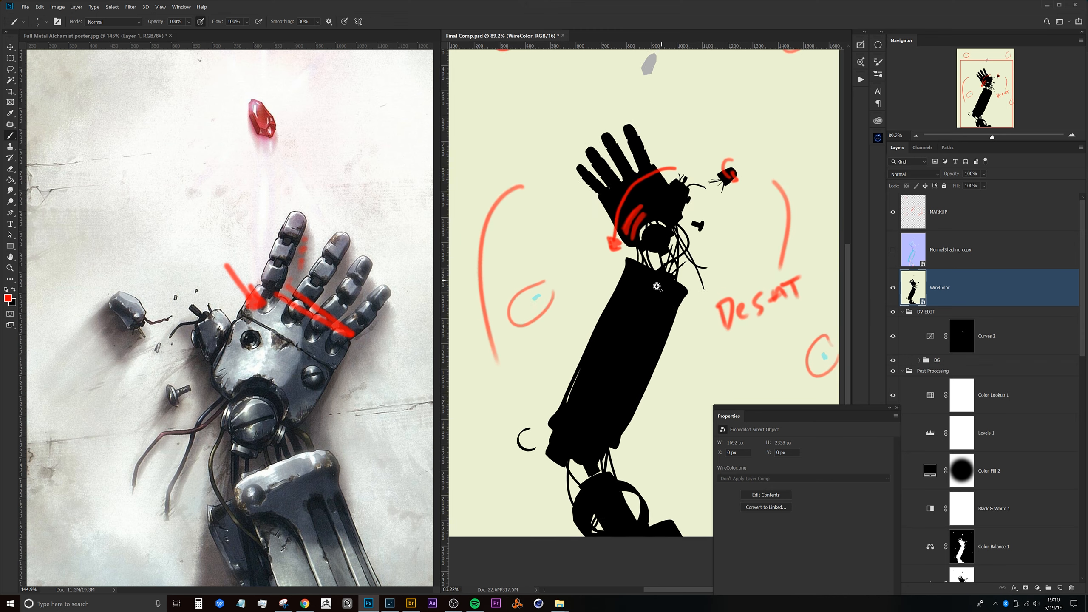
scroll(659, 286, down, 2)
mouse_move(651, 321)
mouse_down()
mouse_move(669, 338)
mouse_move(634, 362)
mouse_up()
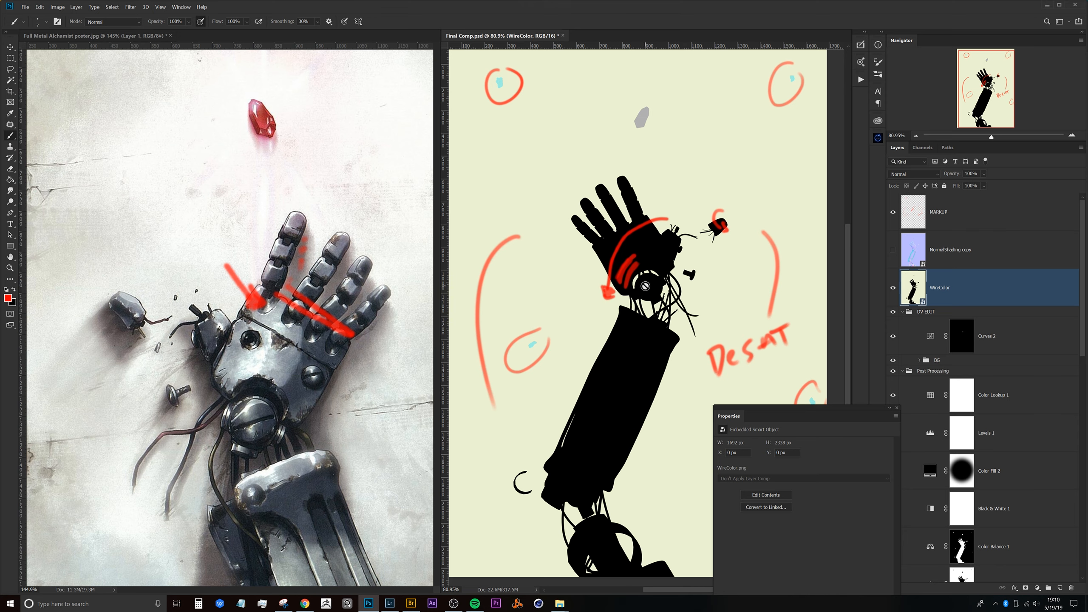
scroll(636, 299, down, 3)
scroll(635, 299, up, 3)
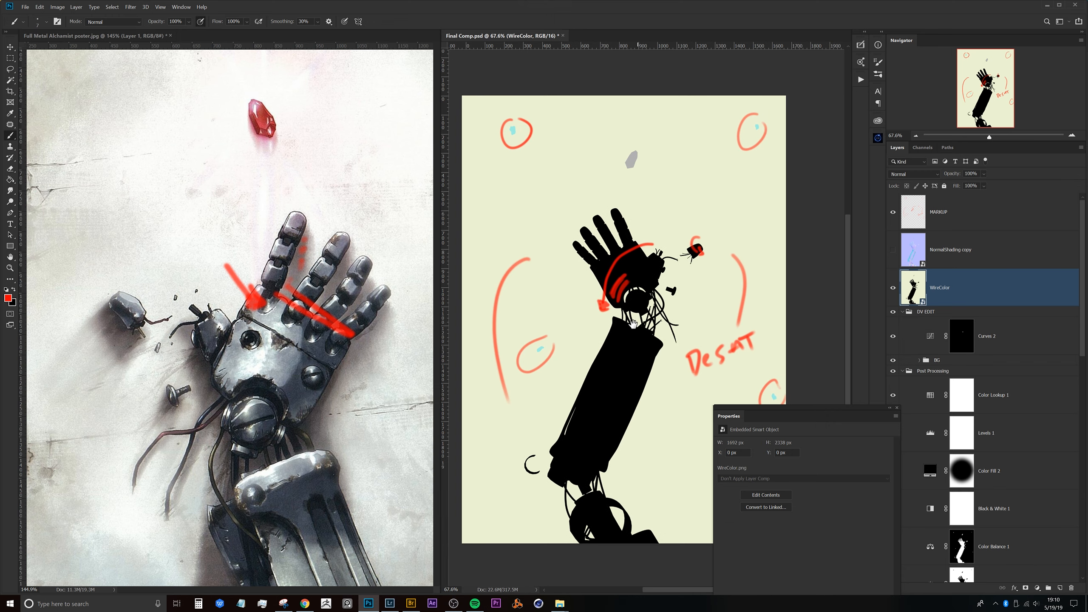
scroll(648, 315, up, 3)
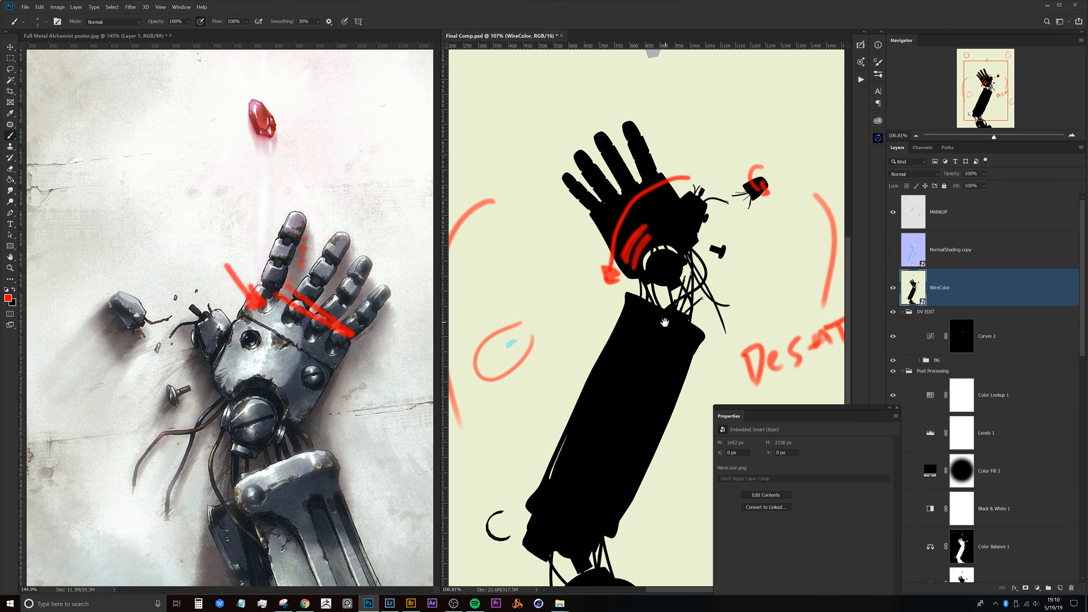
scroll(644, 256, up, 5)
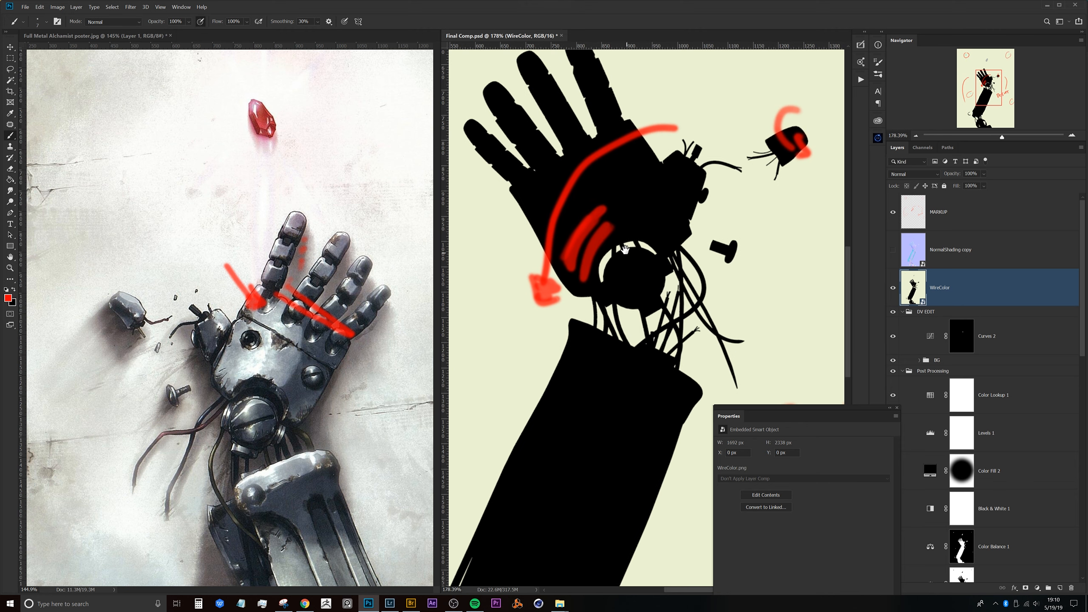
scroll(630, 257, down, 2)
scroll(645, 315, down, 3)
scroll(644, 315, down, 4)
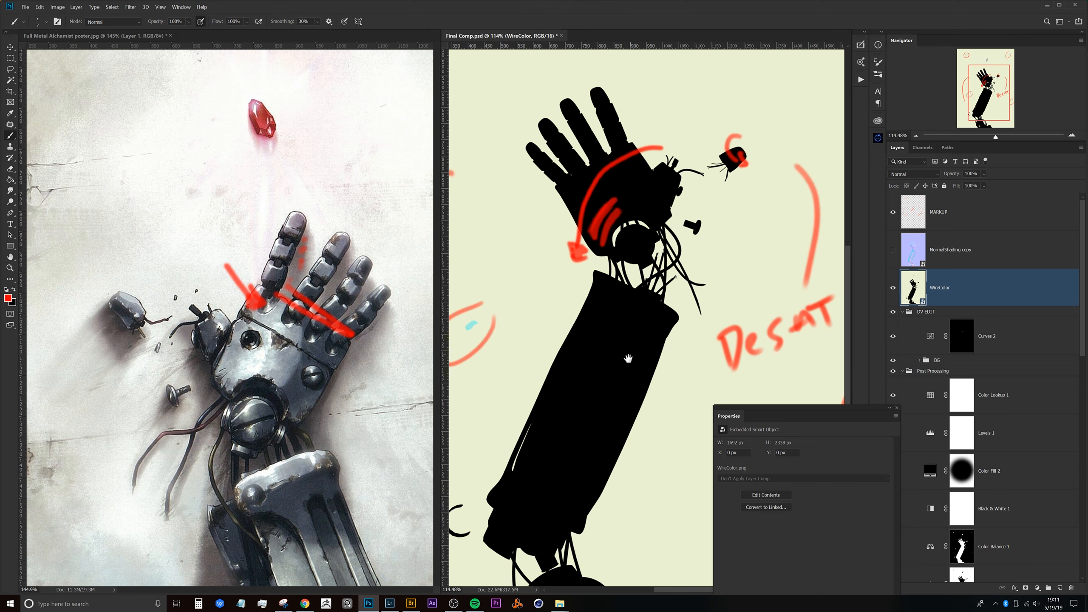
drag(671, 260, 650, 258)
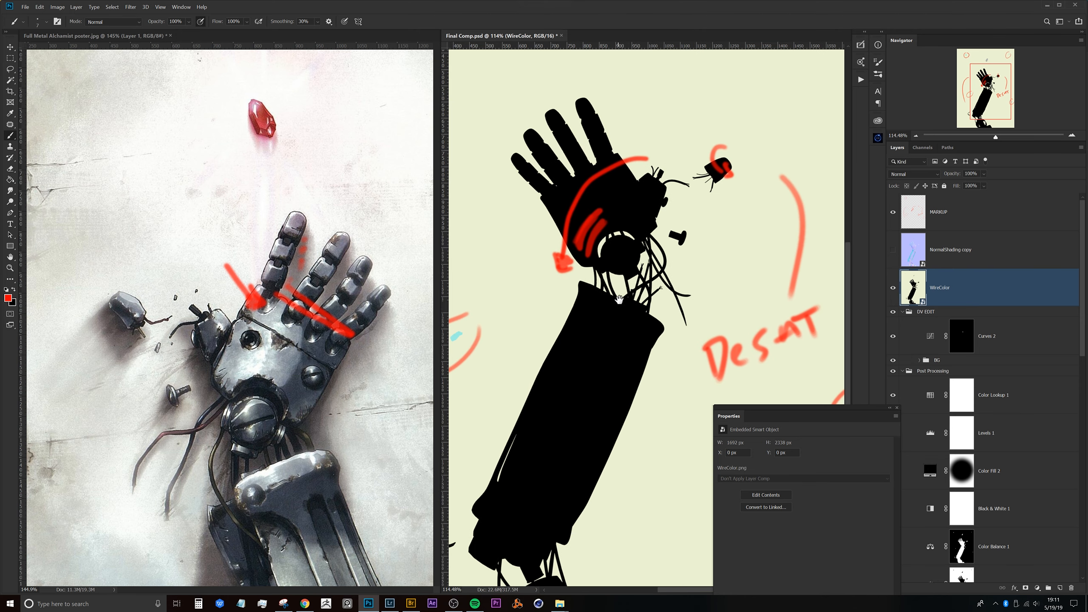
scroll(649, 279, up, 3)
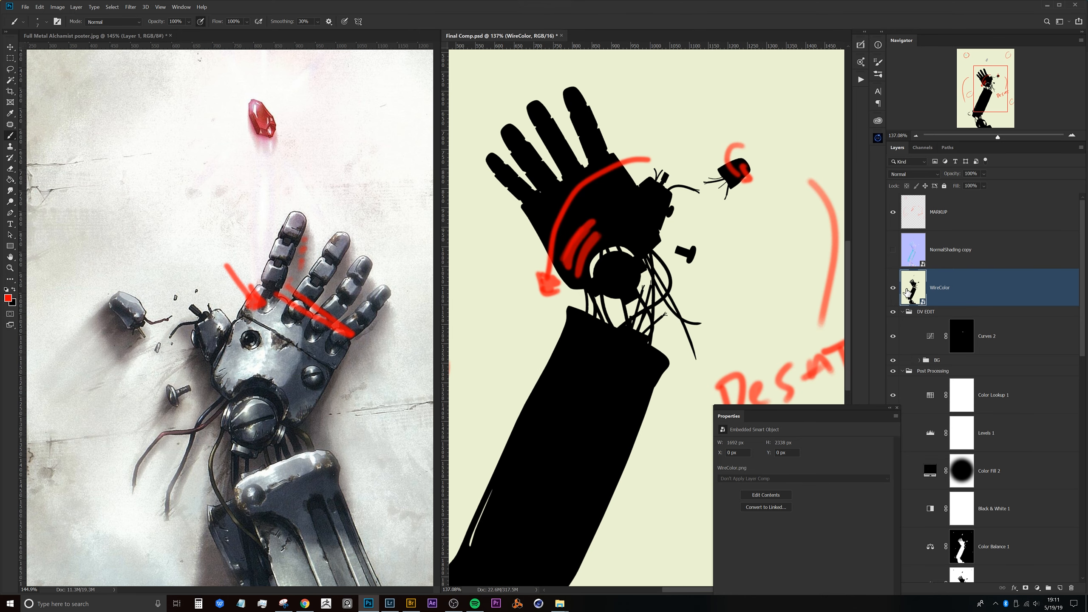
click(893, 288)
Add a Solid Color fill layer in soft red e15959 above the Curves 2 adjustment.
drag(667, 349, 683, 321)
scroll(683, 321, up, 3)
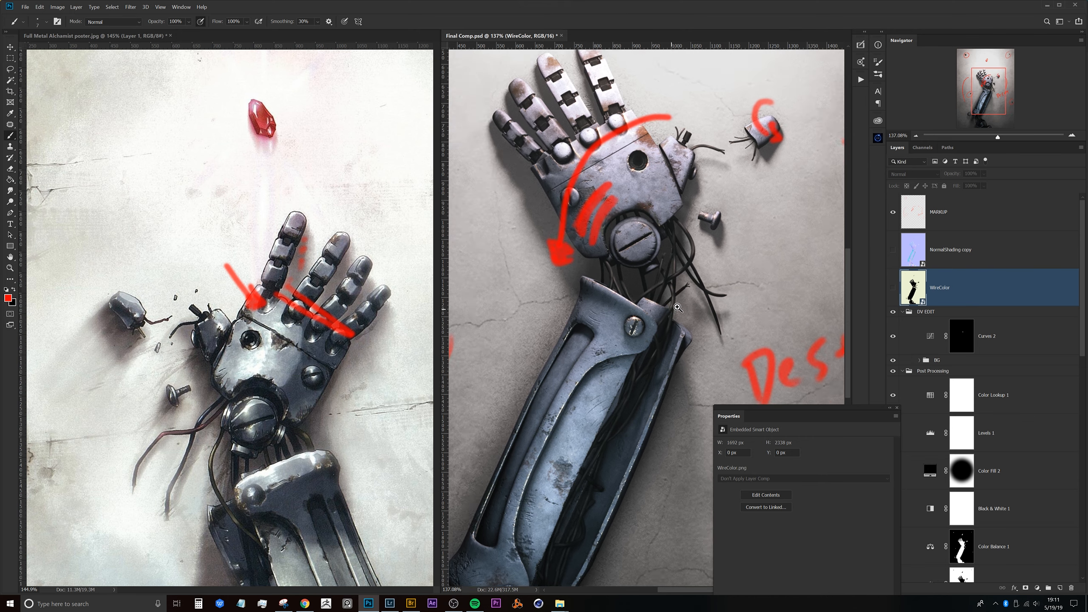
click(992, 339)
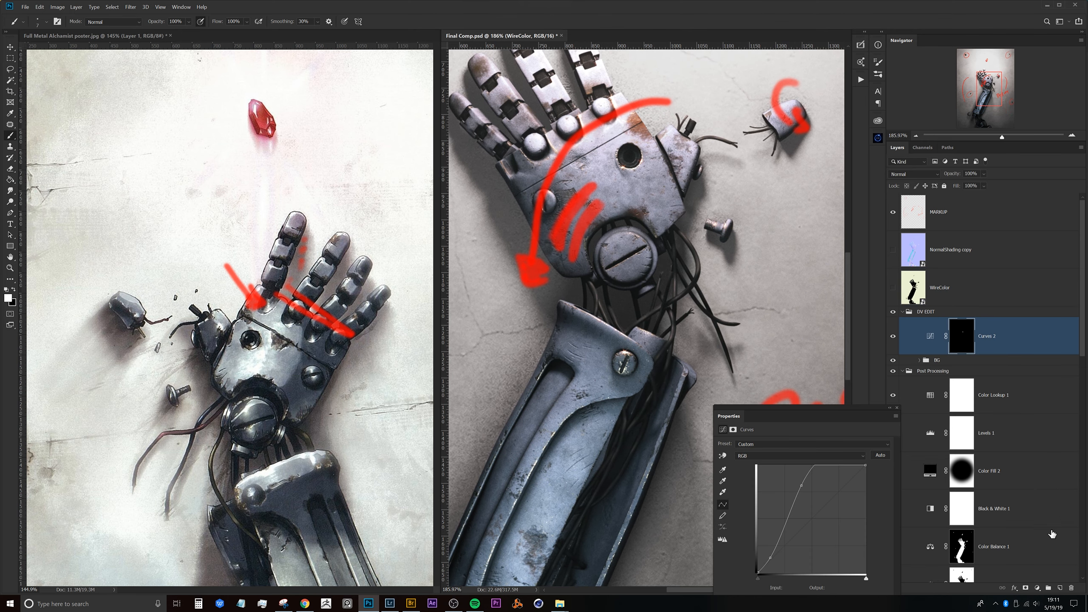
click(1037, 591)
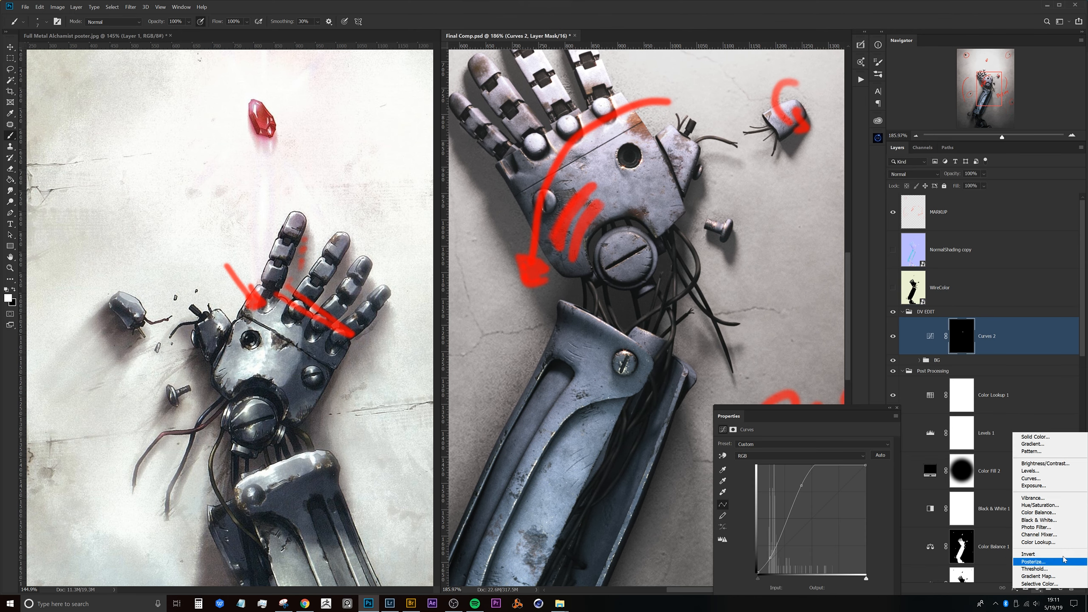
click(1036, 437)
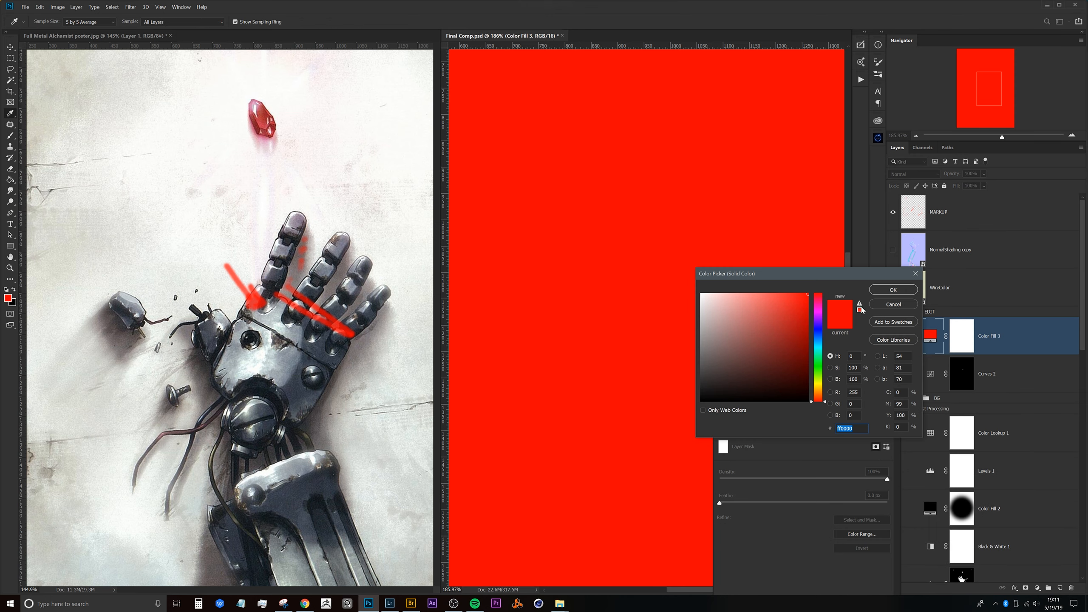
click(764, 307)
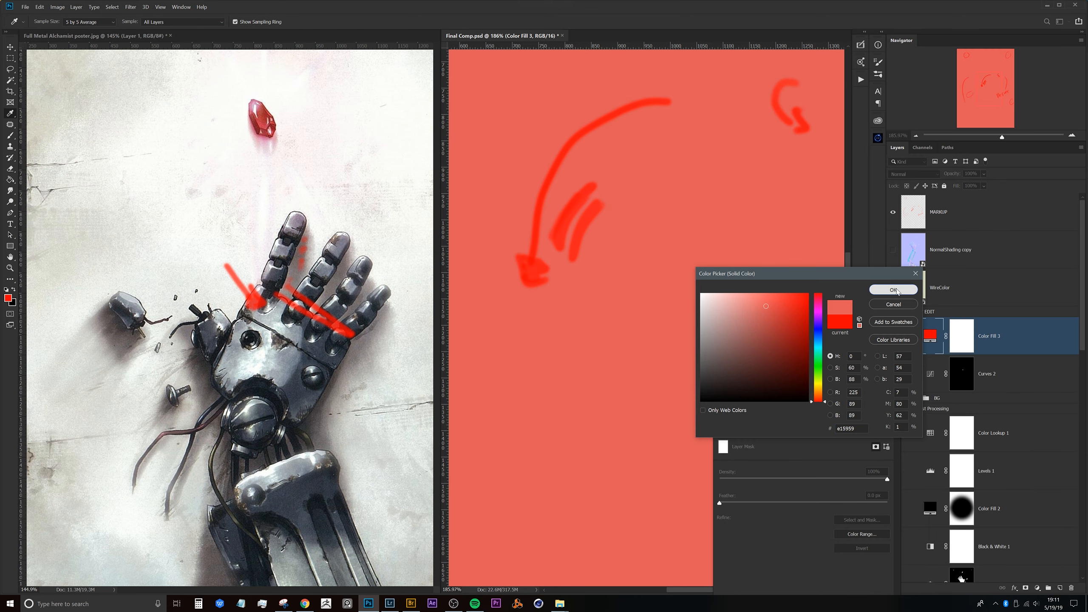
click(893, 290)
Set the red fill layer's blend mode to Overlay and select its layer mask.
click(914, 174)
click(900, 293)
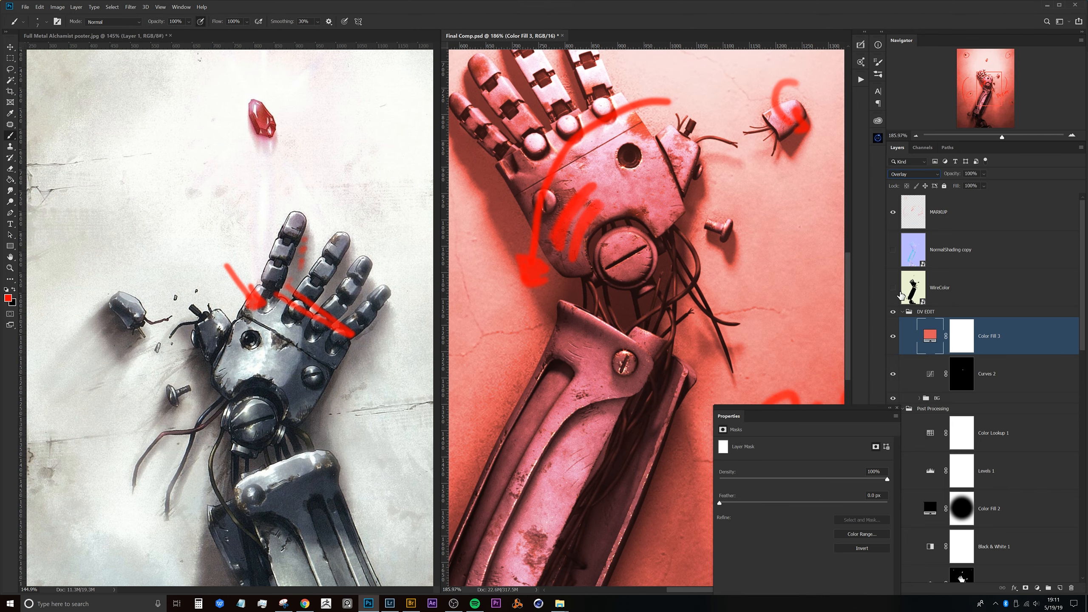
click(916, 174)
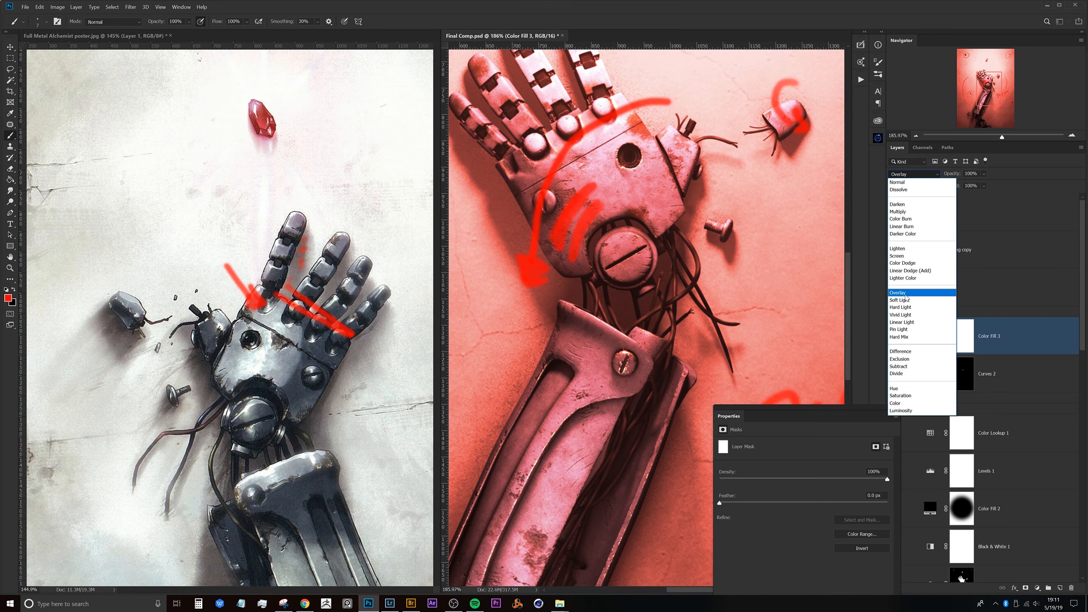
click(905, 294)
click(962, 343)
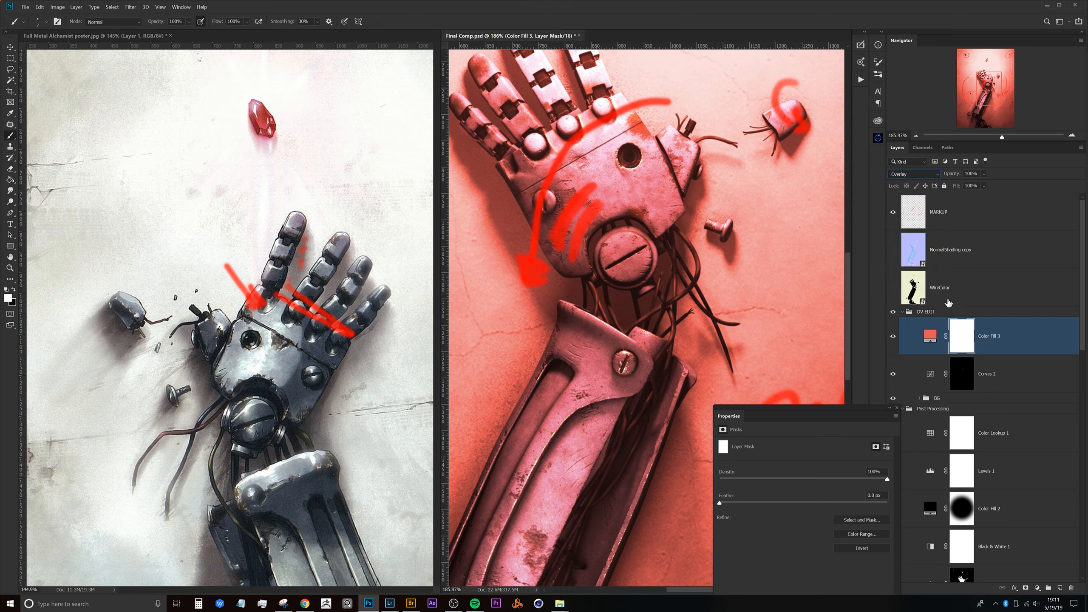
Set the red fill layer's blend mode to Soft Light and invert its layer mask to black.
key(Up)
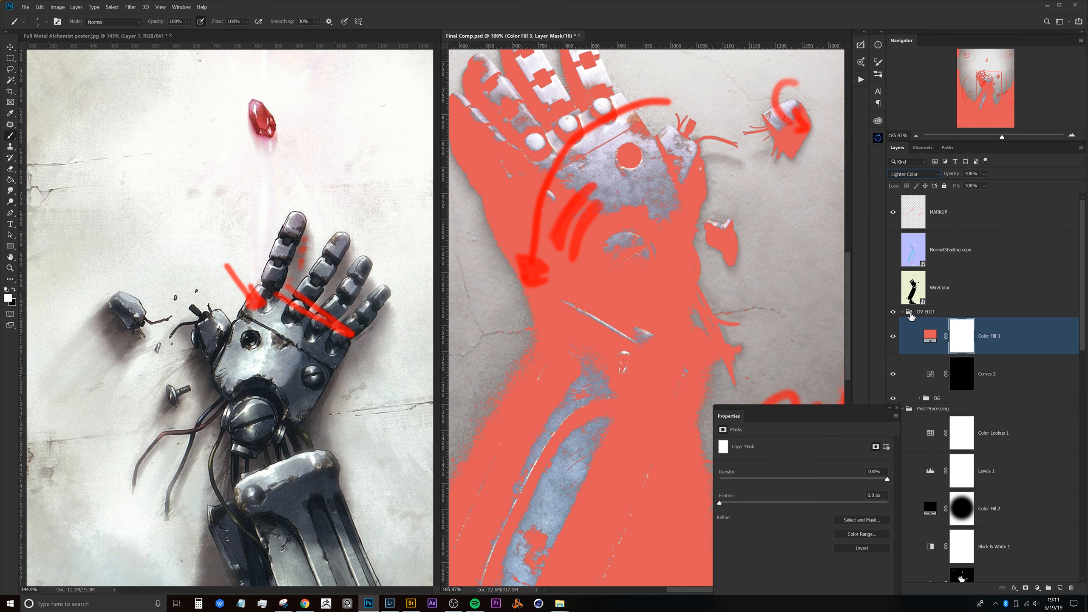
click(931, 337)
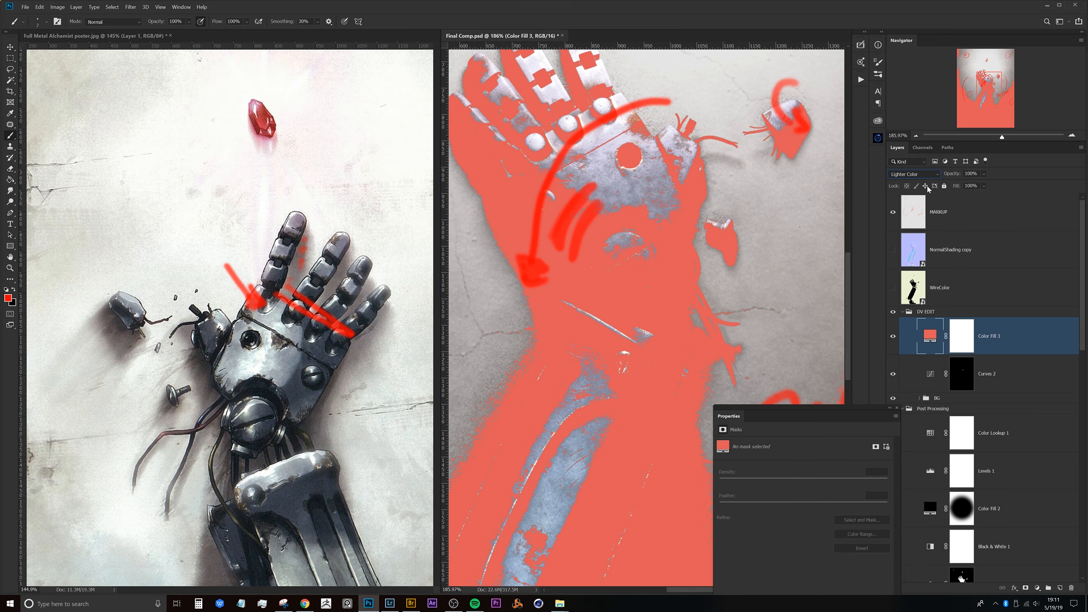
click(922, 174)
click(906, 302)
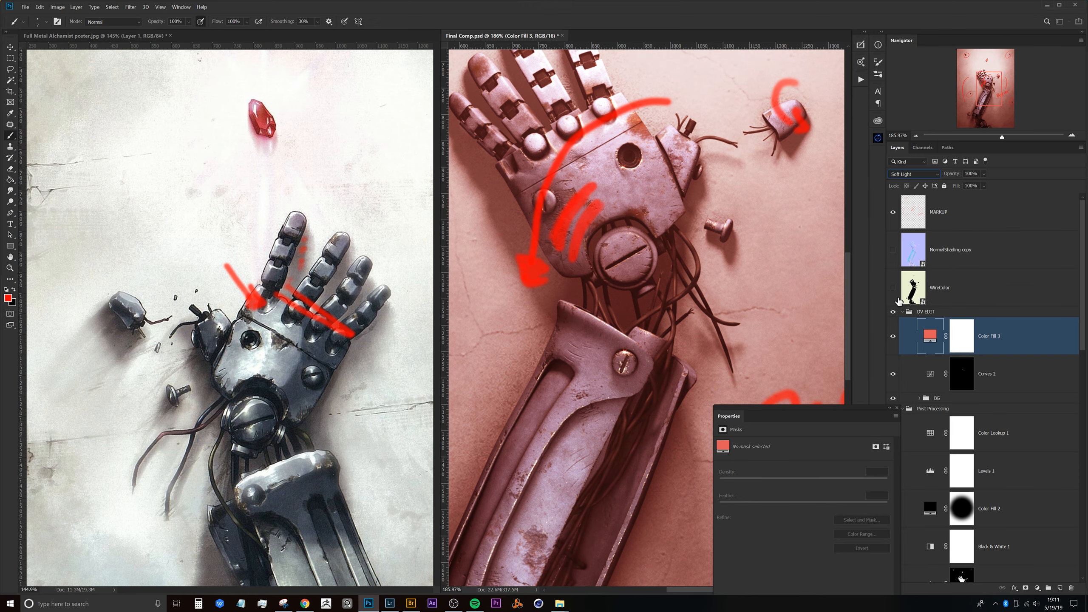
click(961, 348)
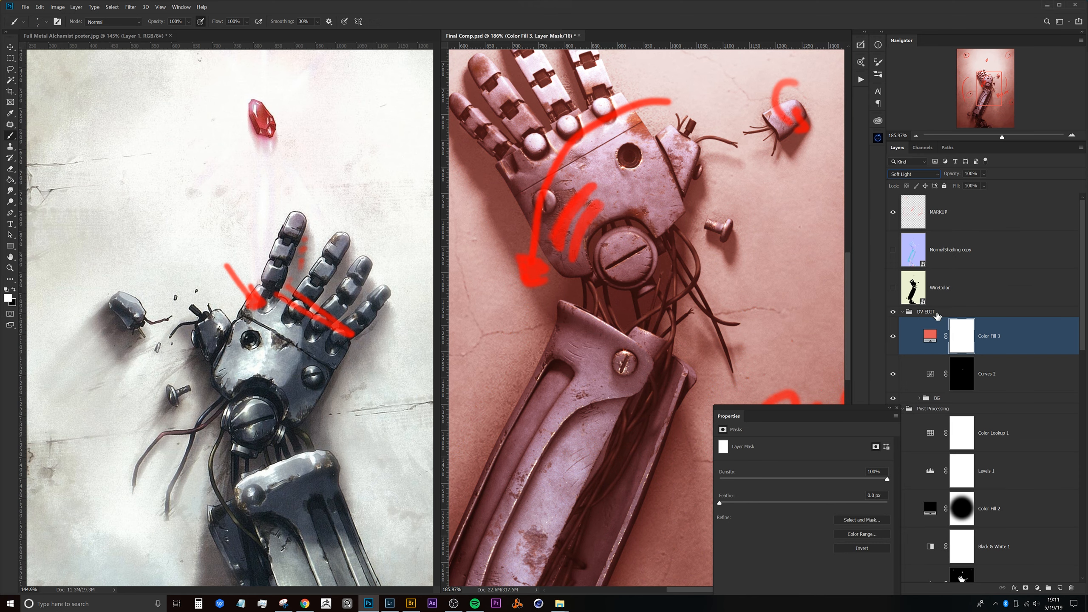
key(ctrl+i)
Paint white on the red fill's mask along the wire below the wrist joint and the outer wire at the forearm's lower end.
drag(639, 306, 660, 278)
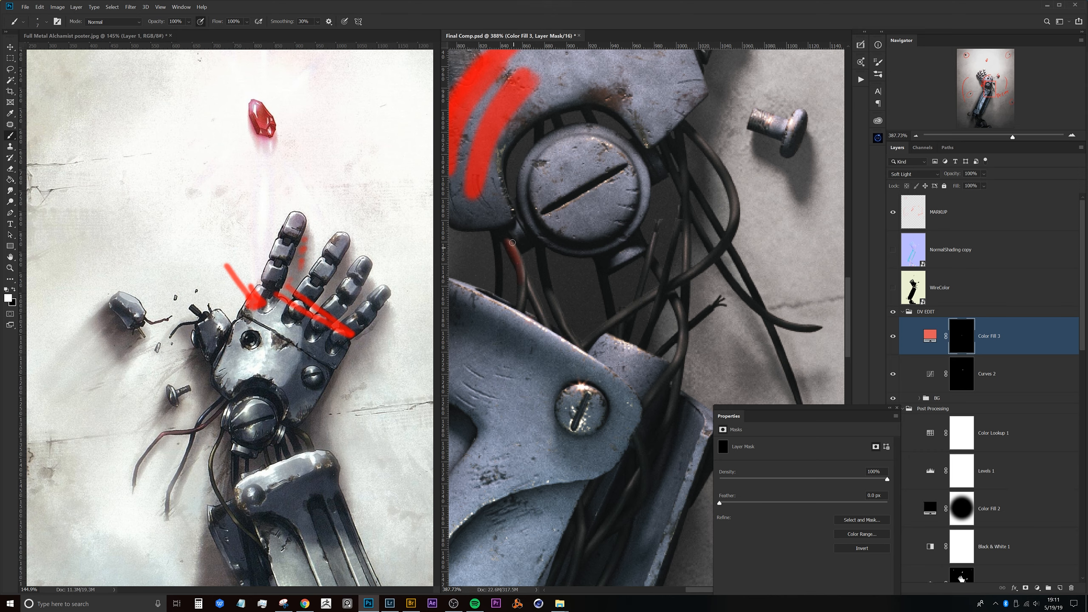
drag(576, 296, 594, 142)
drag(568, 318, 532, 362)
drag(538, 531, 599, 348)
drag(512, 388, 553, 307)
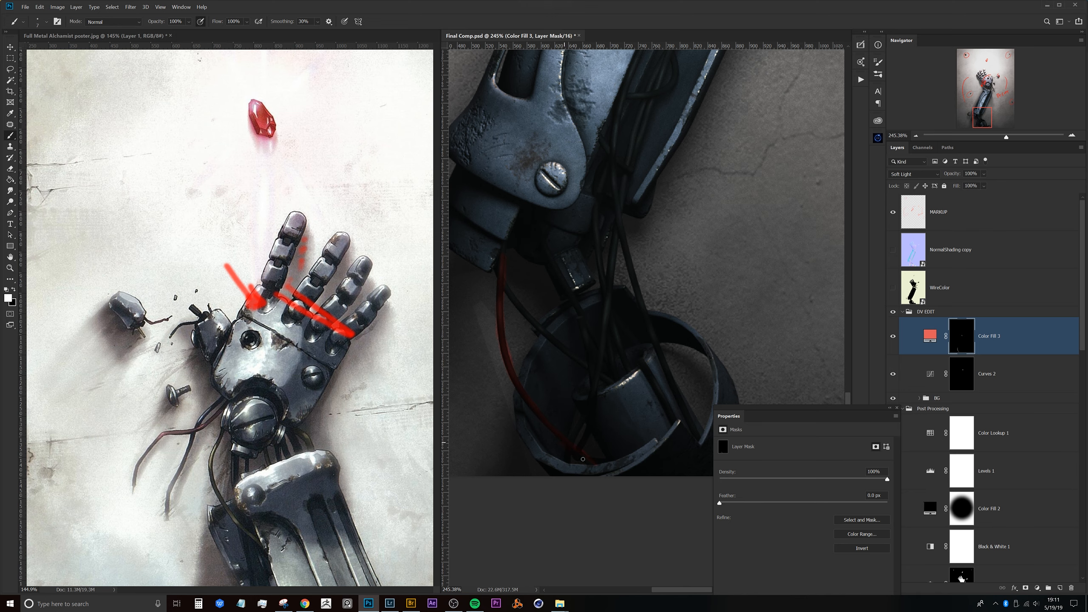
drag(513, 328, 538, 329)
Paint black on the red fill's mask to trim the tint around the wire at the forearm's lower end.
key(x)
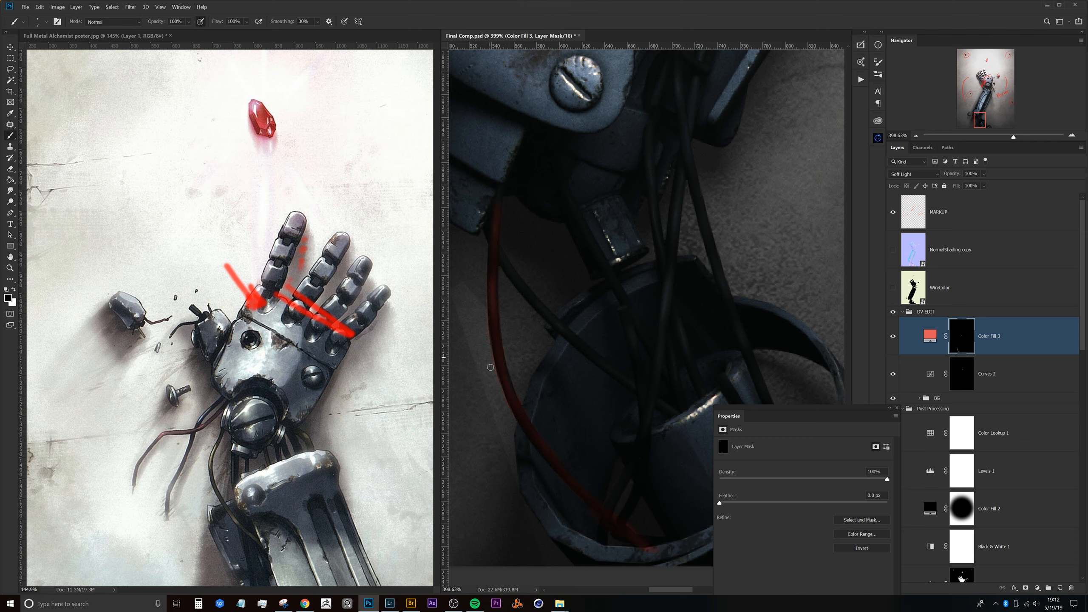
drag(531, 344, 493, 381)
drag(613, 343, 555, 411)
drag(592, 282, 591, 376)
drag(644, 191, 675, 184)
drag(581, 295, 621, 247)
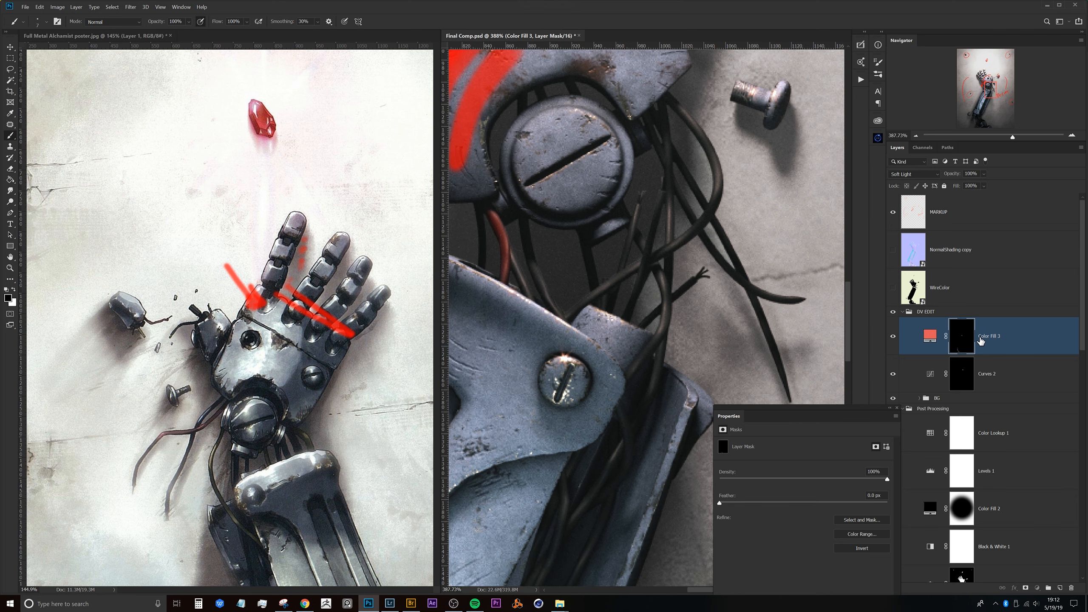
Duplicate the red fill layer and change the copy's colour to teal green.
key(ctrl+j)
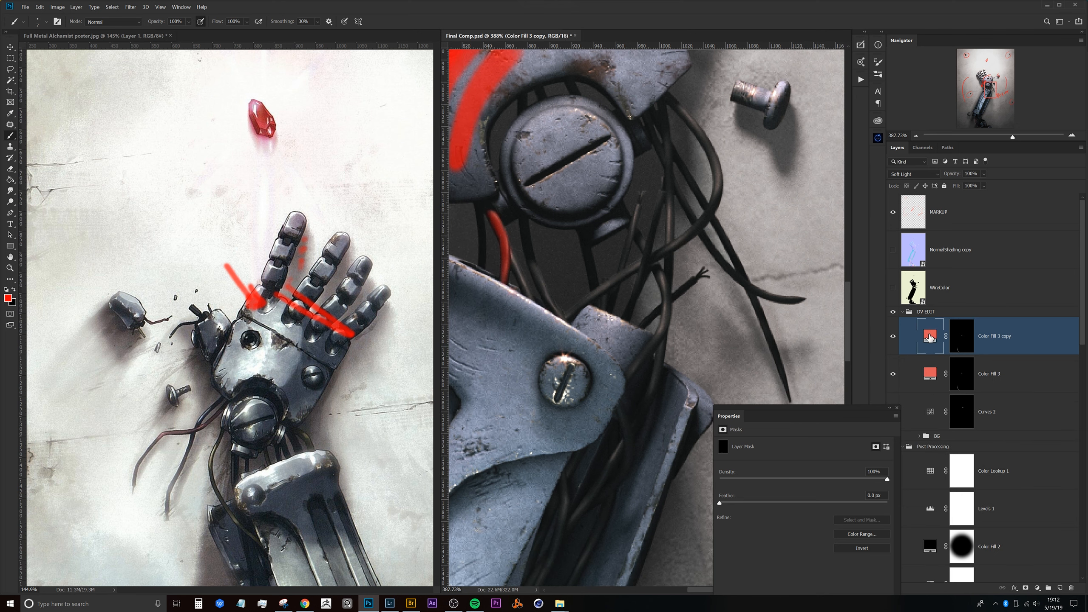
double_click(930, 338)
click(782, 347)
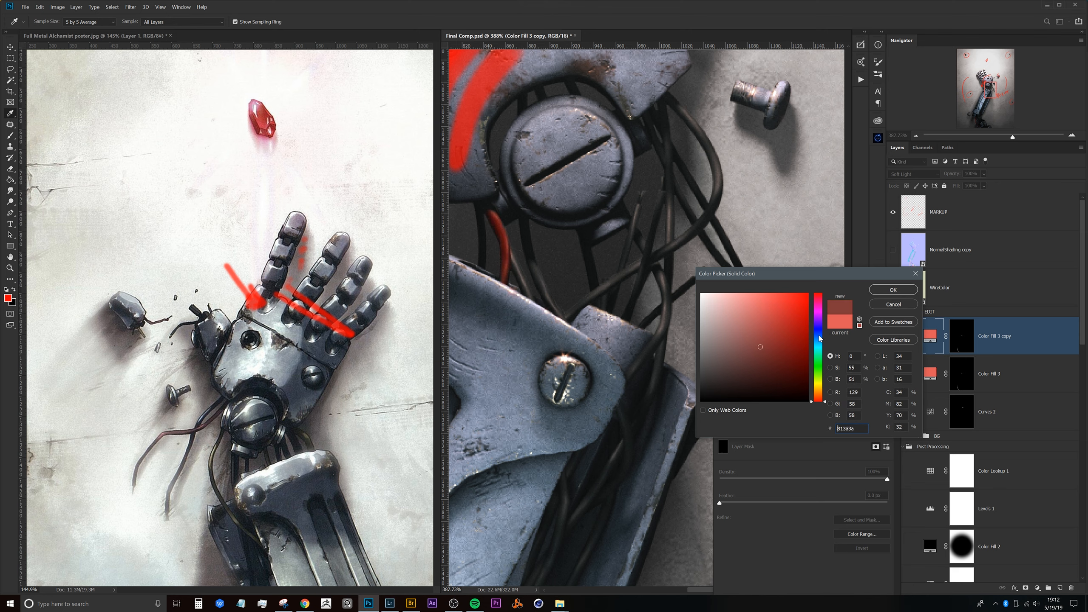
click(821, 348)
mouse_move(819, 352)
mouse_down()
mouse_move(777, 322)
mouse_move(784, 315)
mouse_up()
click(889, 290)
Fill the teal fill layer's mask with black to clear the copied wire painting.
click(962, 339)
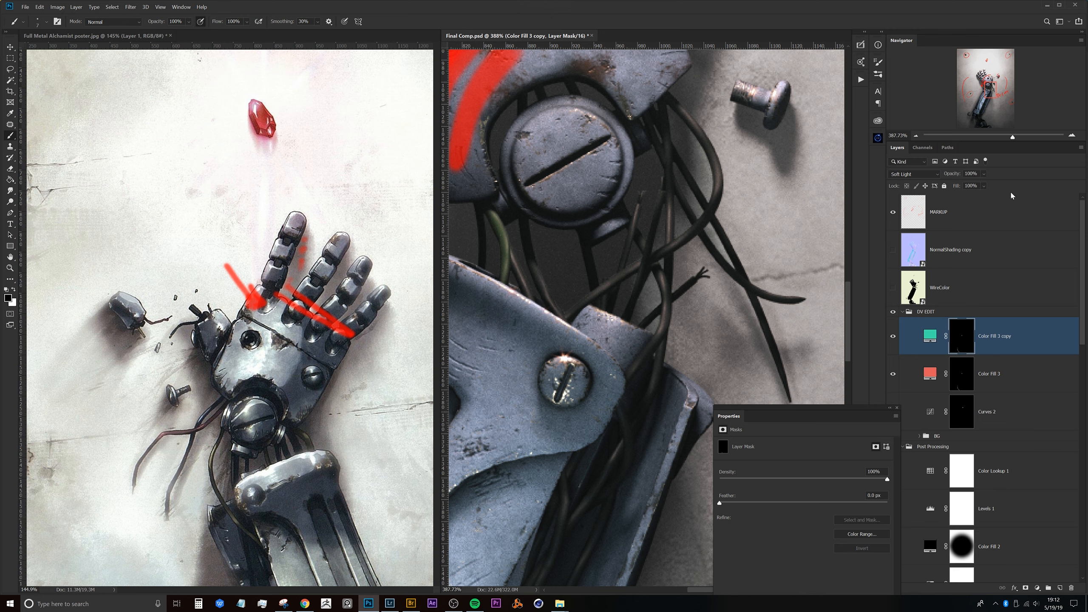
key(x)
key(ctrl+BackSpace)
key(x)
scroll(671, 225, up, 2)
scroll(670, 226, right, 1)
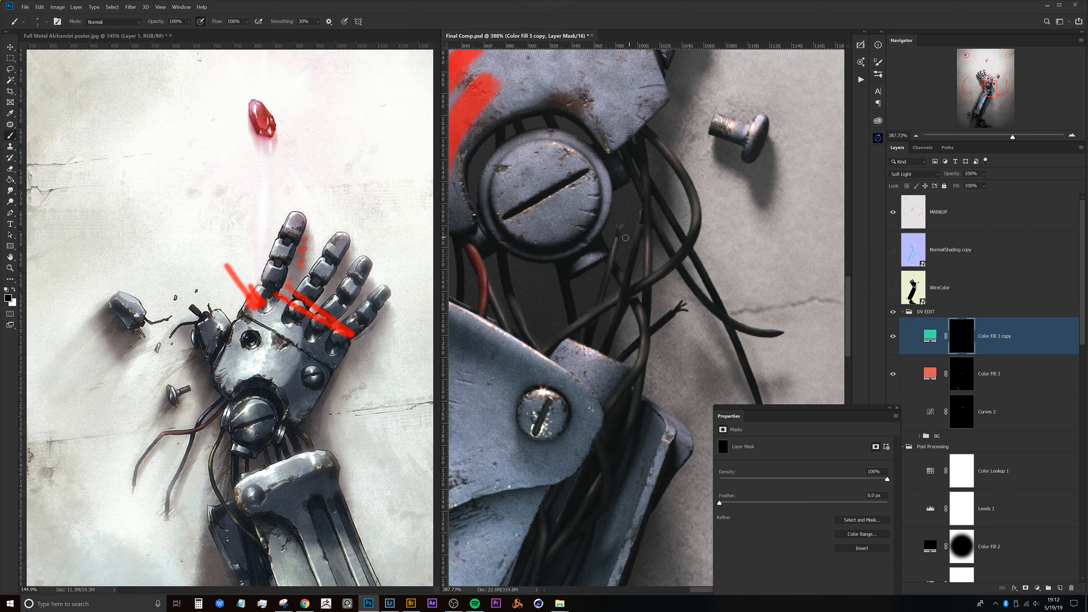
Paint white on the teal fill's mask along the long wire running from the palm's edge down into the forearm.
key(x)
drag(645, 198, 646, 132)
drag(650, 185, 649, 235)
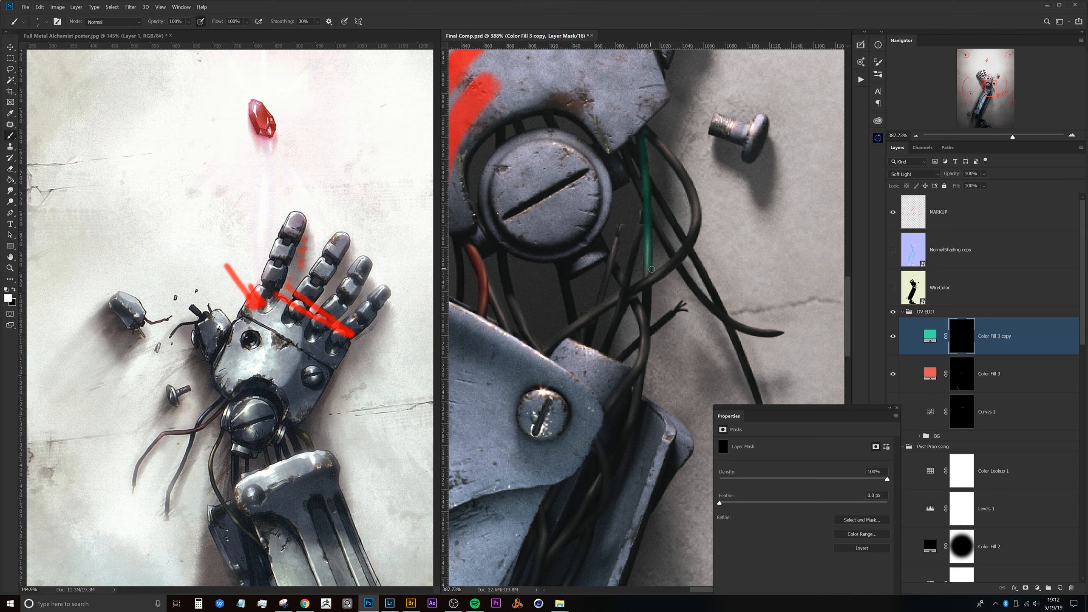
mouse_move(645, 375)
mouse_down()
mouse_move(640, 300)
mouse_move(627, 338)
mouse_up()
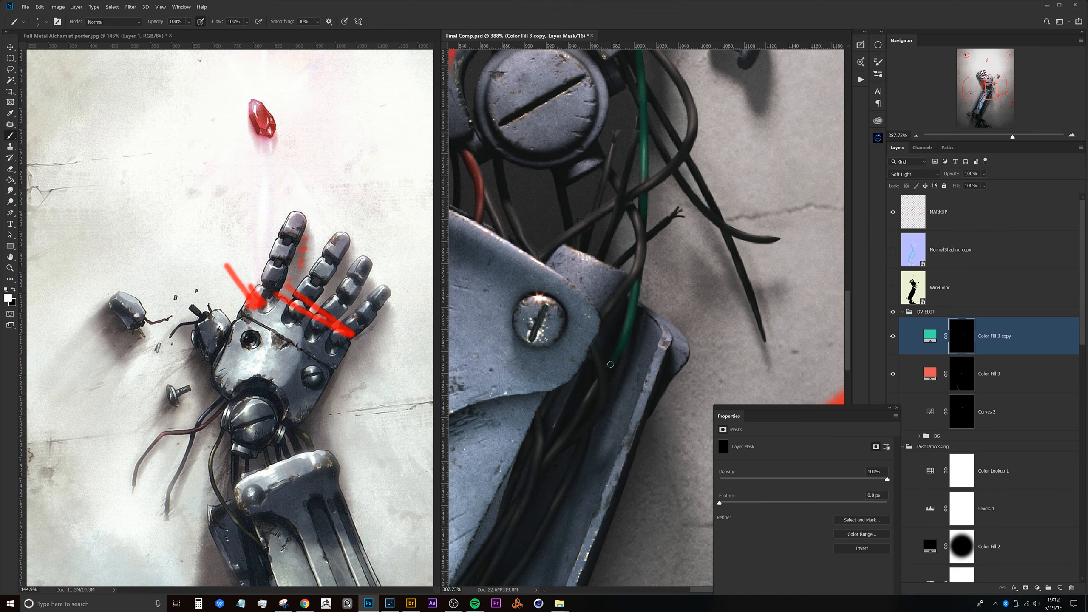
mouse_move(623, 369)
mouse_down()
mouse_move(654, 263)
mouse_move(630, 274)
mouse_move(586, 335)
mouse_up()
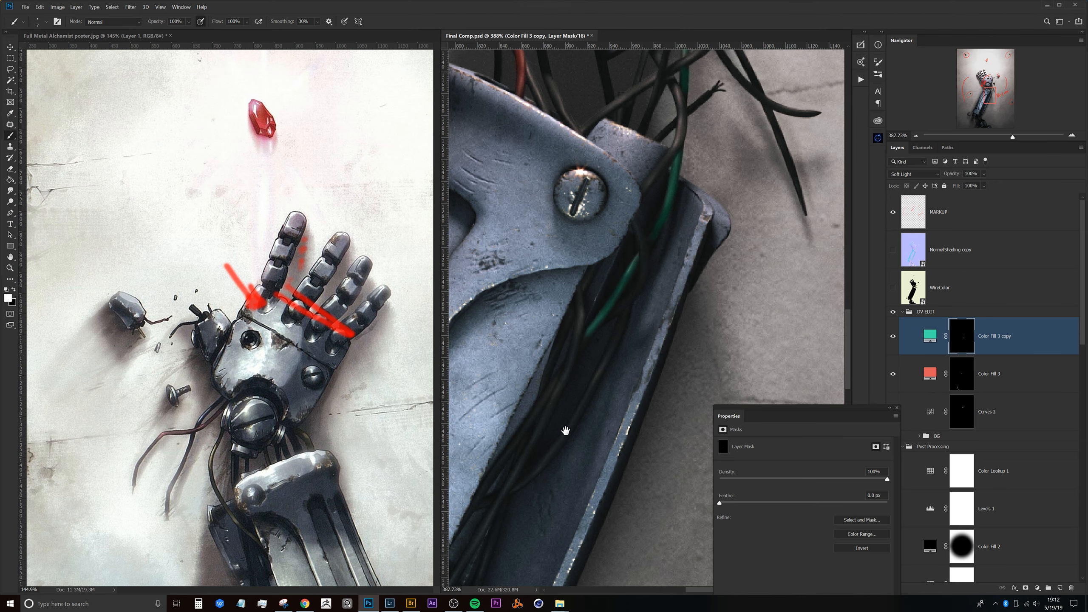
drag(578, 418, 660, 289)
drag(674, 205, 579, 355)
drag(574, 397, 677, 202)
drag(590, 364, 676, 199)
Continue the teal tint by painting white on its mask along the wire emerging at the forearm's lower end.
scroll(622, 419, down, 4)
drag(623, 419, 581, 297)
scroll(592, 335, up, 2)
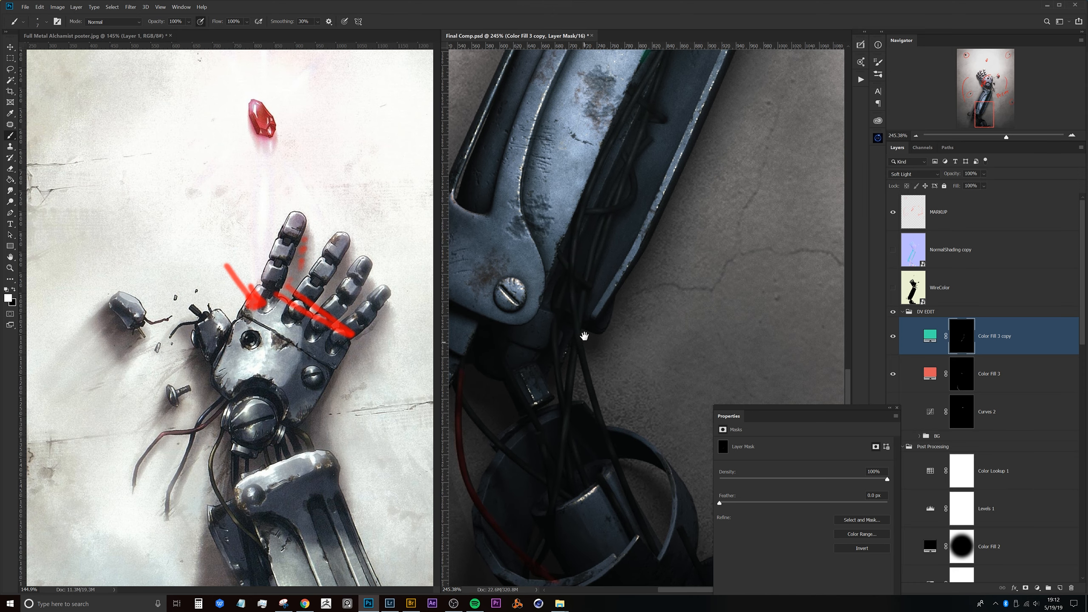
scroll(569, 301, up, 2)
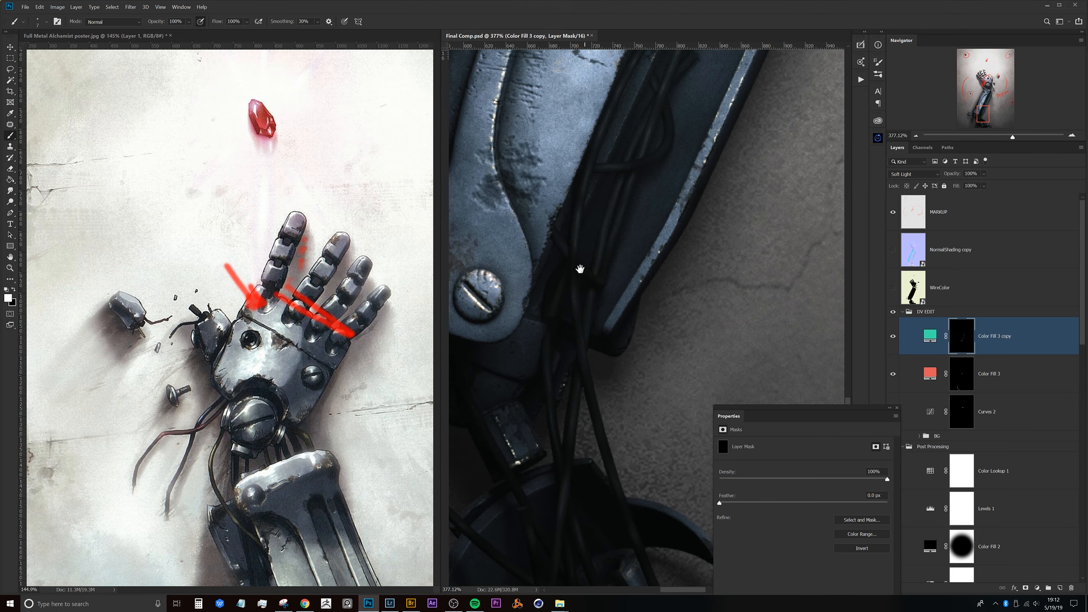
scroll(584, 262, down, 2)
scroll(598, 279, down, 2)
drag(613, 270, 605, 223)
drag(569, 260, 561, 265)
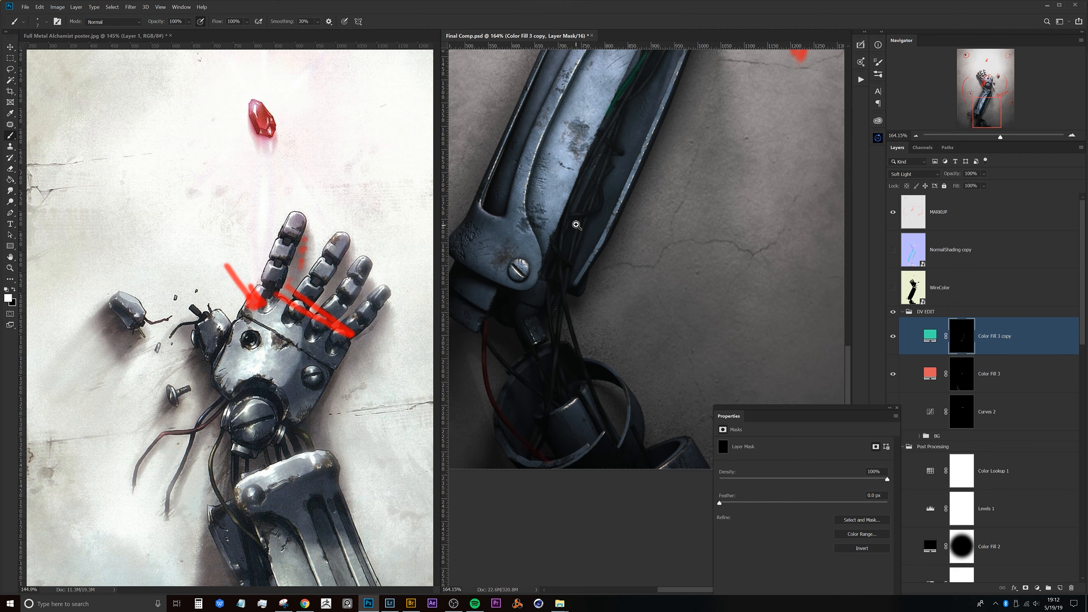
scroll(572, 243, up, 3)
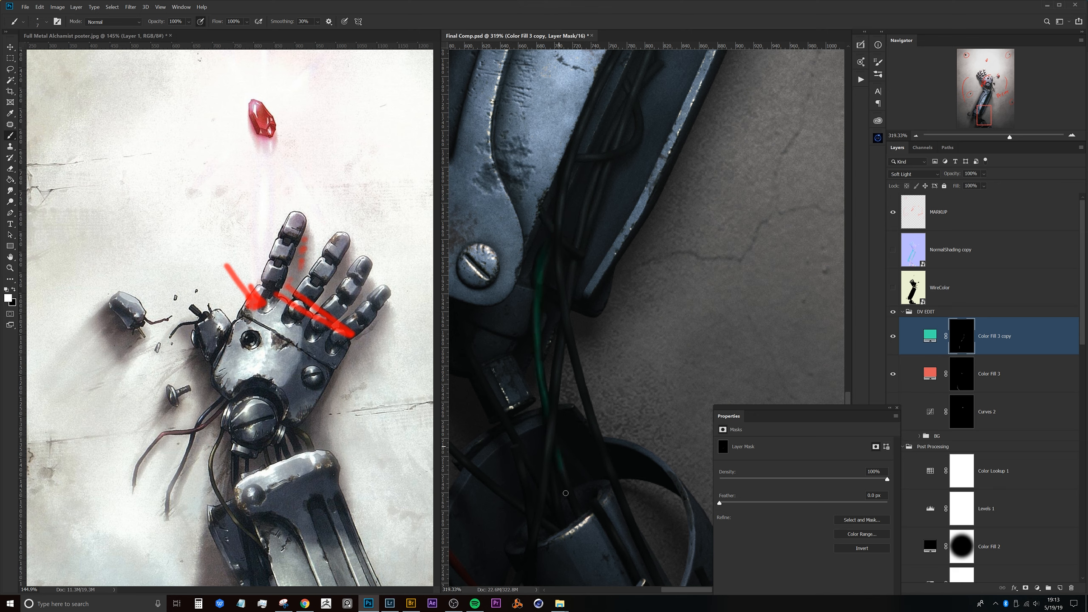
drag(583, 449, 514, 448)
drag(603, 388, 582, 479)
drag(640, 243, 662, 292)
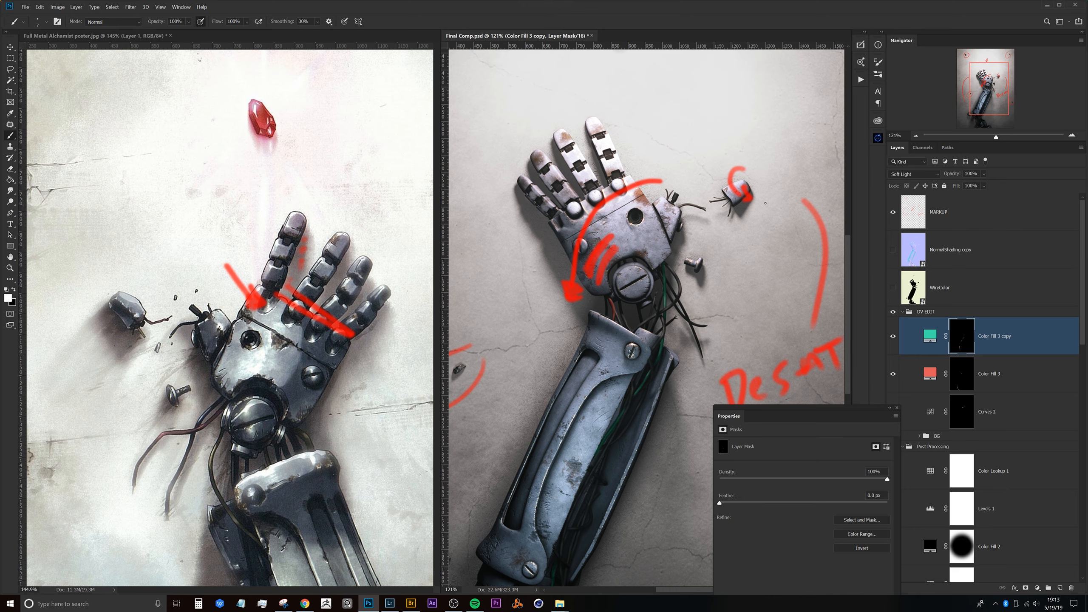
drag(640, 302, 635, 257)
drag(647, 326, 653, 304)
drag(641, 264, 665, 264)
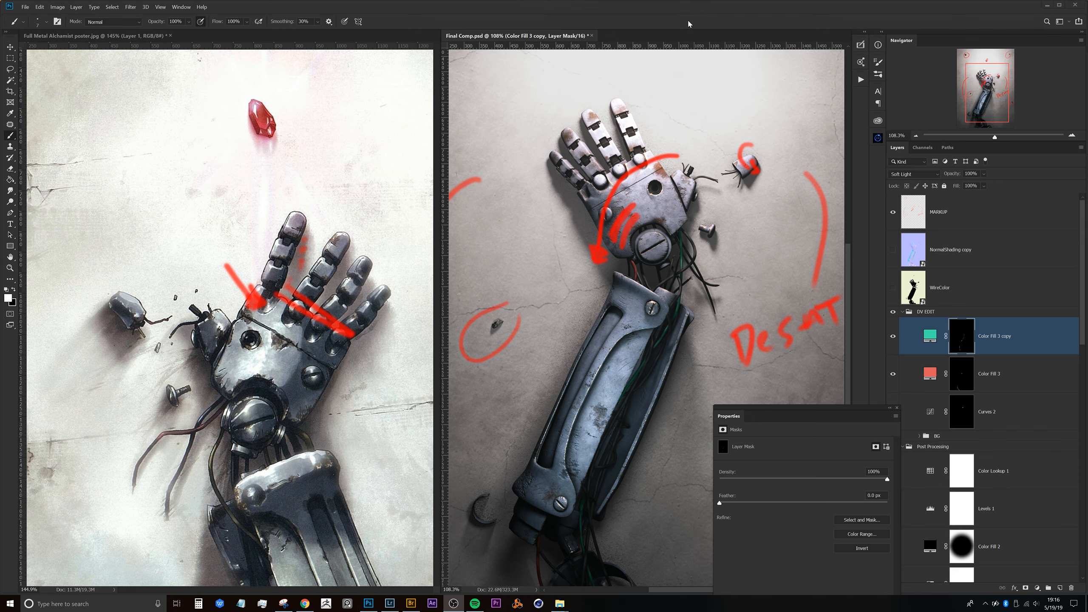
Group the red and teal fill layers and name the group WIRE.
click(689, 24)
click(918, 339)
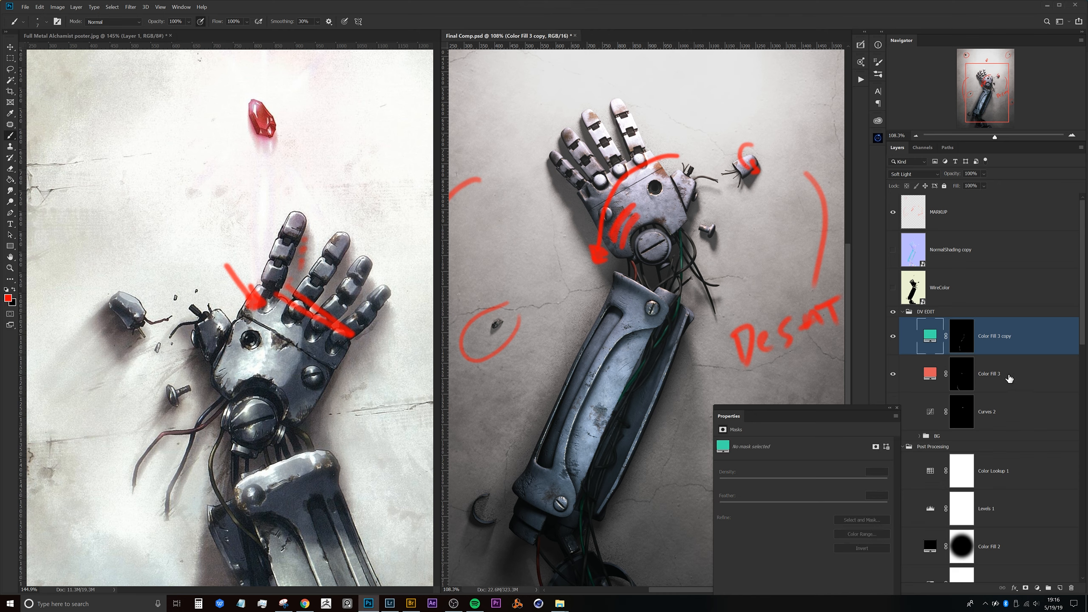
shift+click(1010, 379)
key(ctrl+g)
double_click(948, 325)
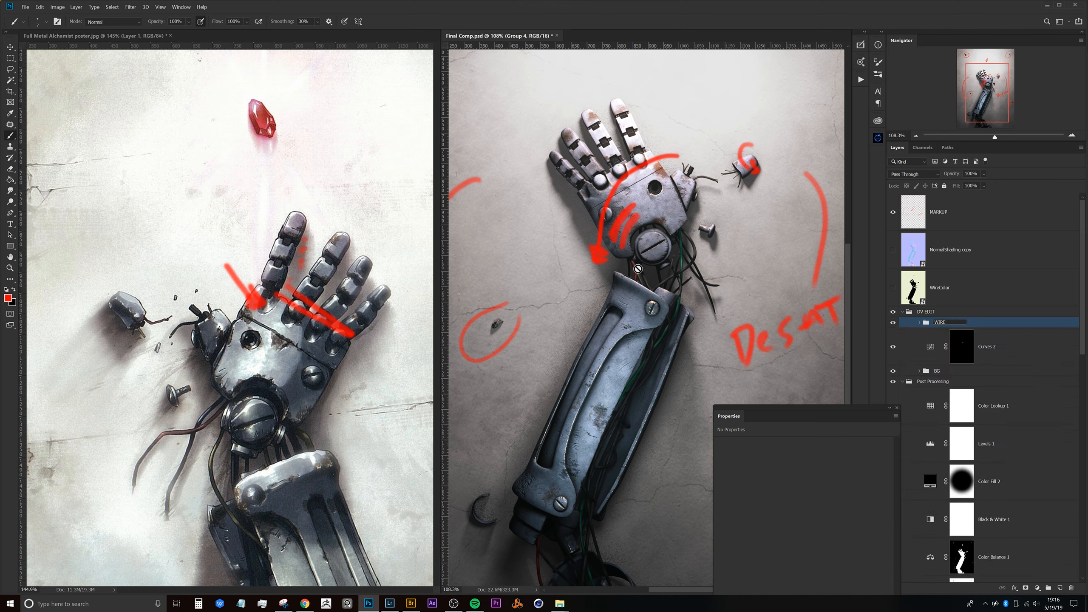
click(992, 329)
Select the Light2 layer near the end of the stack and view it in isolation, then restore the other layers.
drag(1084, 335, 1080, 559)
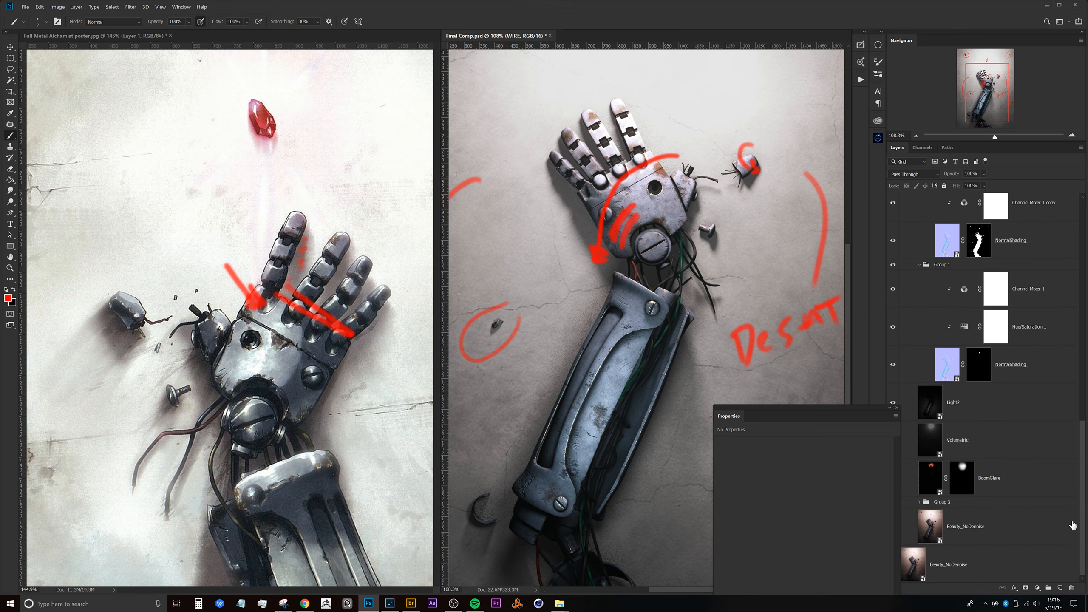
click(953, 398)
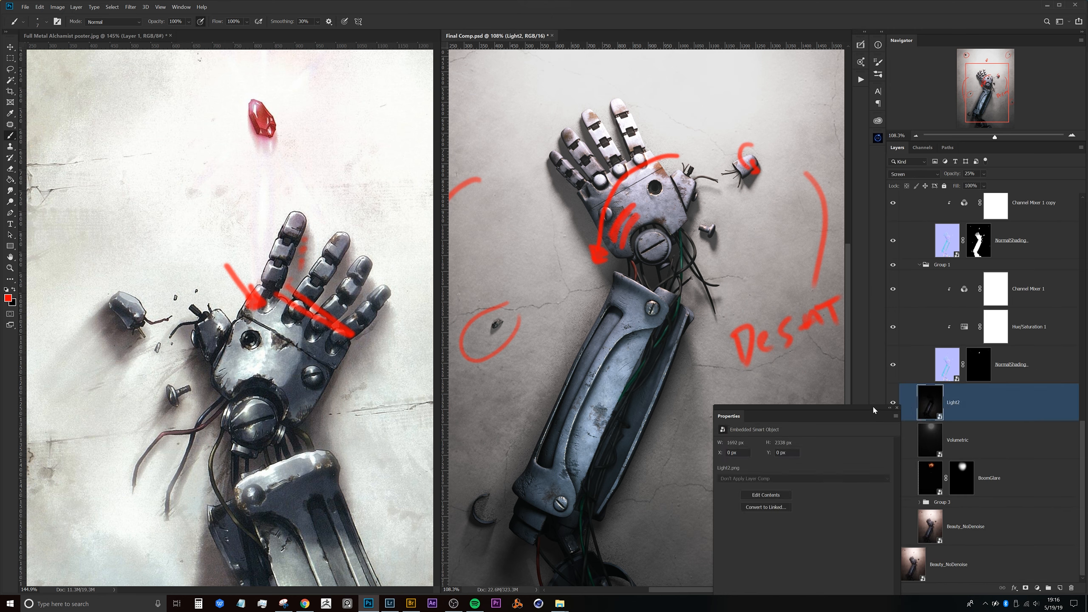
drag(872, 405, 857, 415)
alt+click(893, 403)
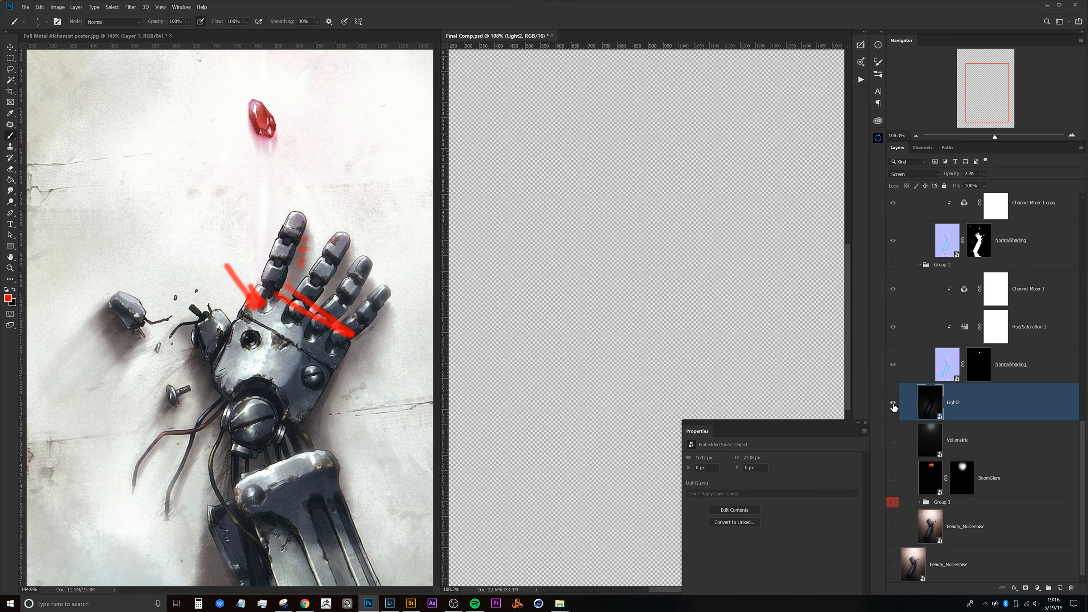
alt+click(893, 403)
alt+click(893, 403)
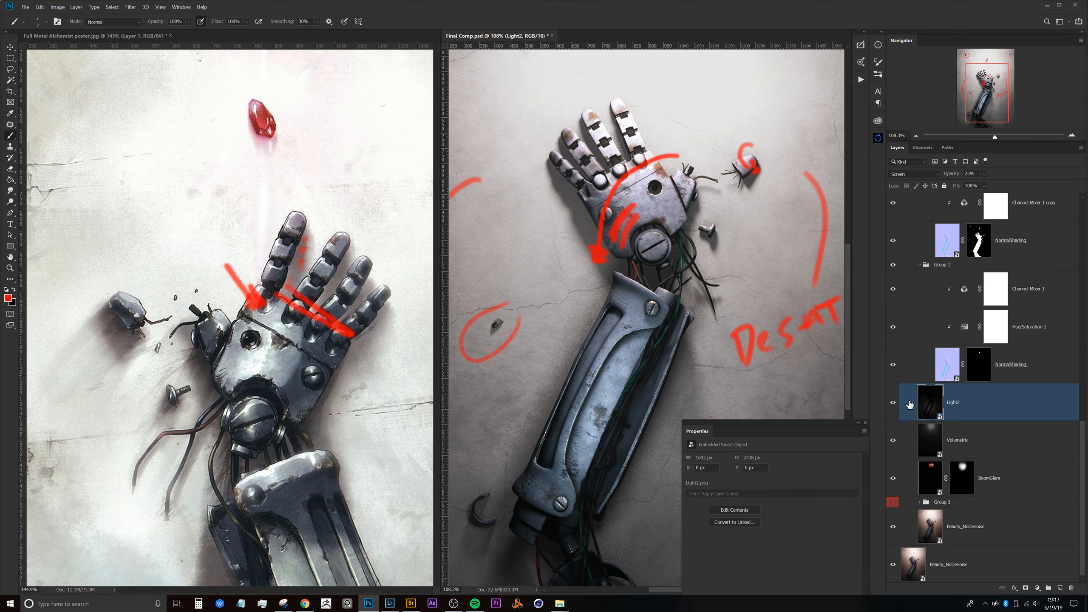
Set the Light2 layer to Normal at 100% opacity and view the pass in isolation, then show the other layers again.
click(915, 174)
click(918, 181)
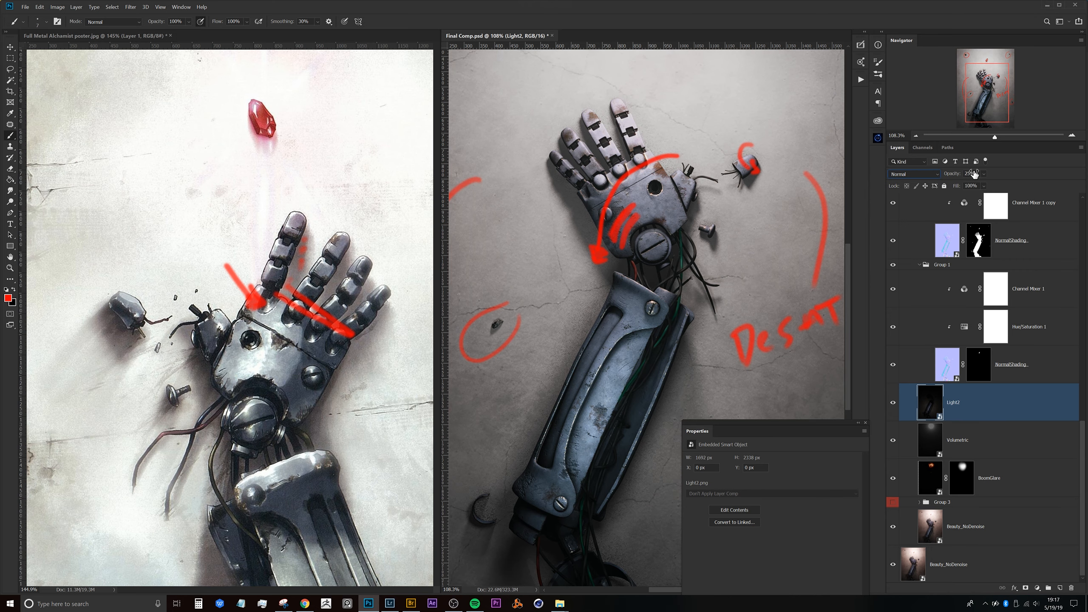
drag(952, 176, 1050, 172)
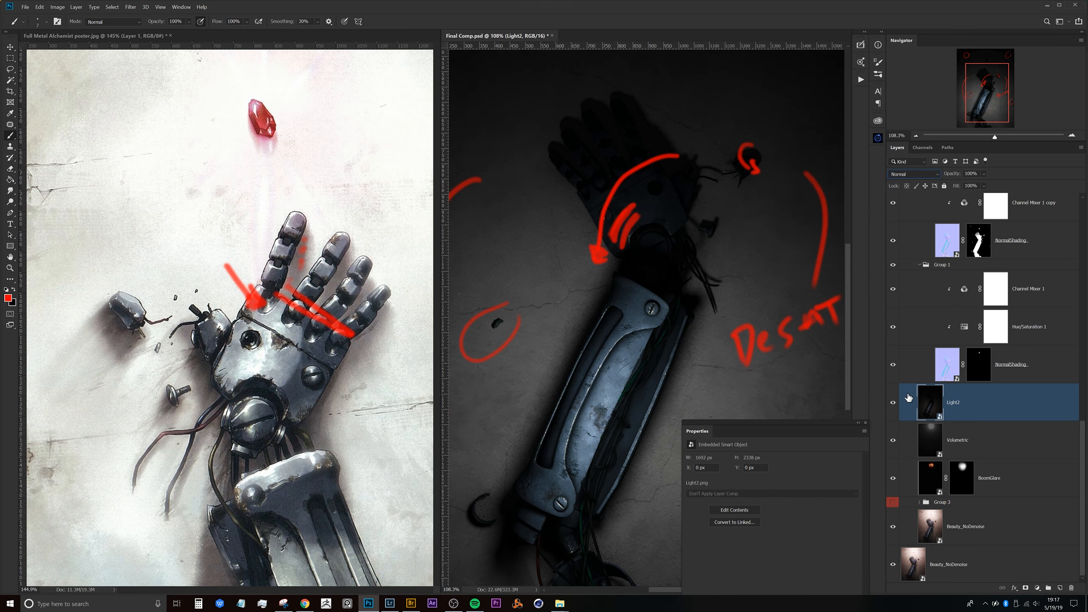
alt+click(893, 403)
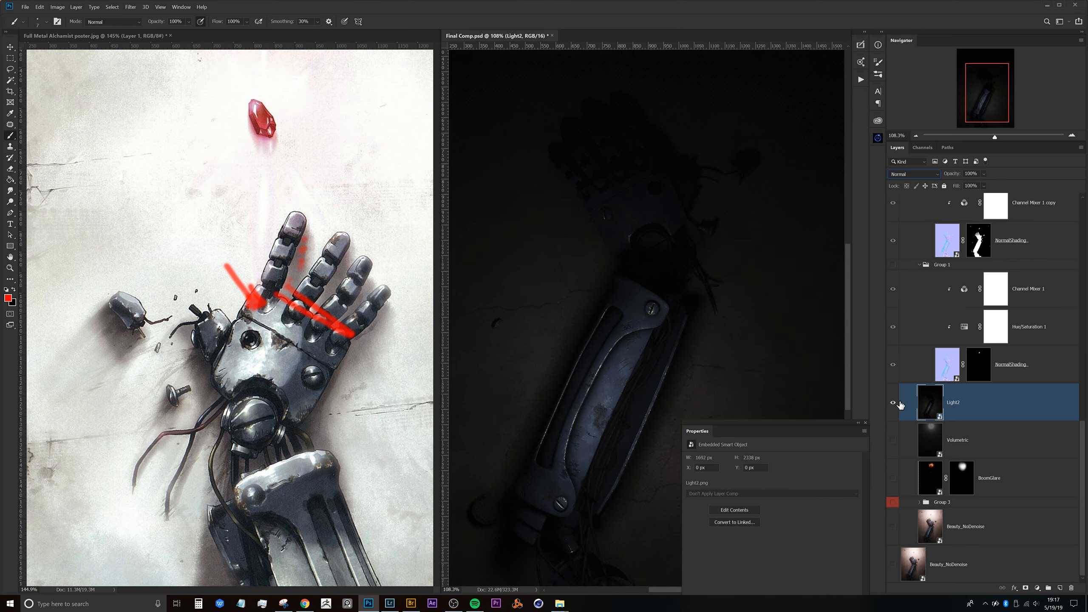
alt+click(893, 403)
alt+click(893, 403)
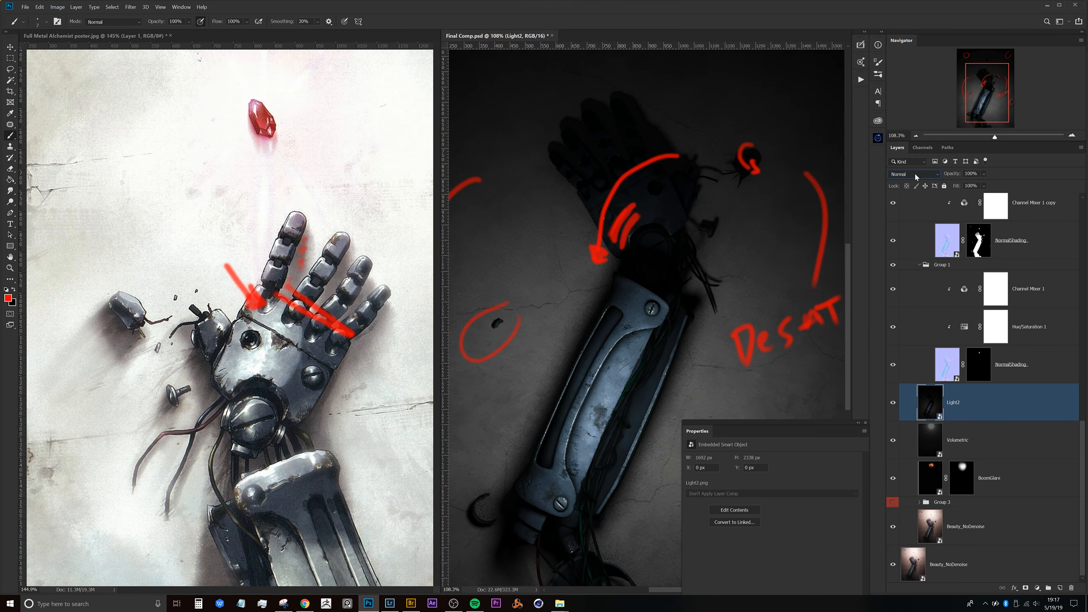
Set the Light2 layer's blend mode to Screen and its opacity to 25%.
click(915, 175)
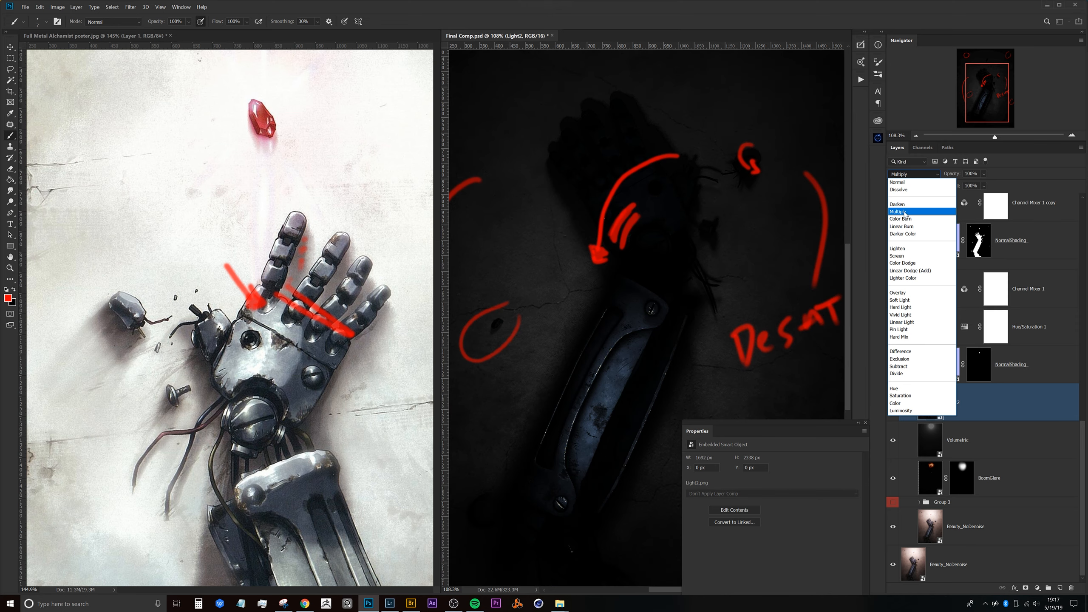
click(911, 256)
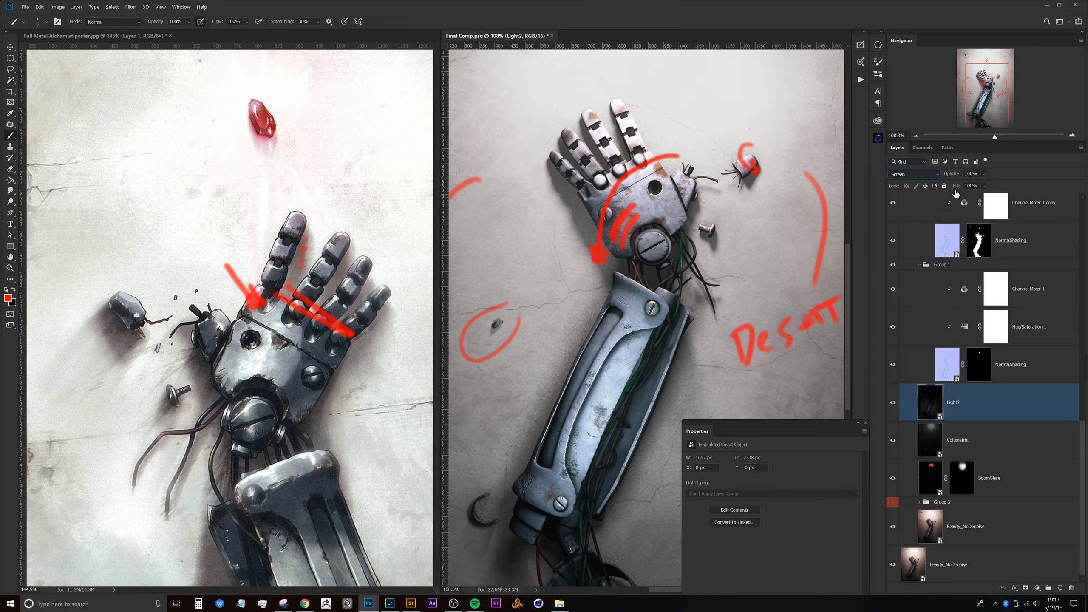
drag(954, 177, 935, 184)
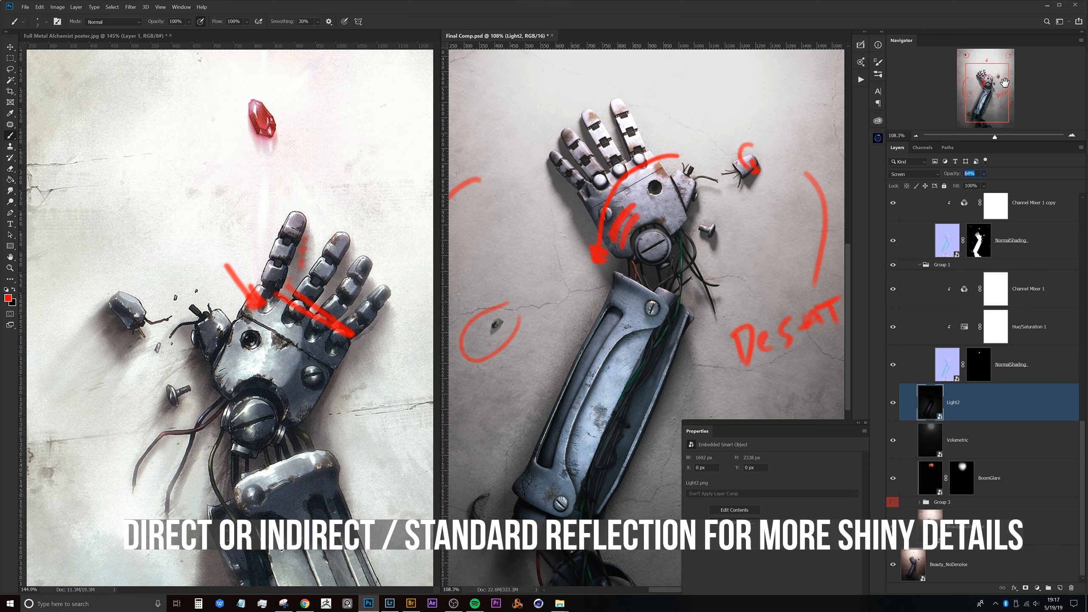
text(25)
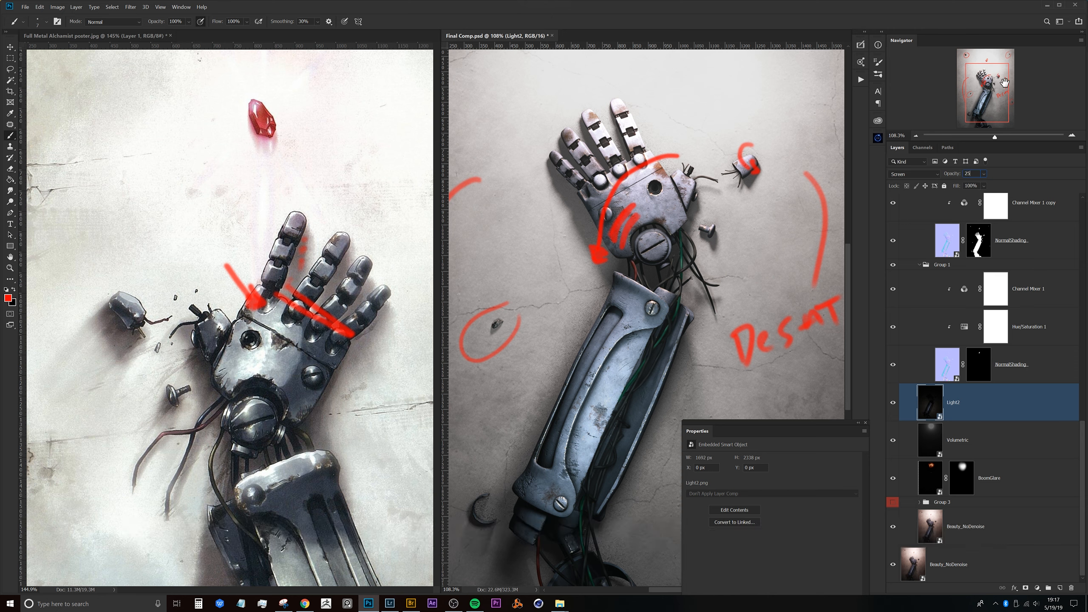
Circle the bright highlight on the wrist ball joint in red on the Full Metal Alchamist poster reference.
click(281, 276)
drag(291, 355, 263, 223)
drag(269, 260, 364, 257)
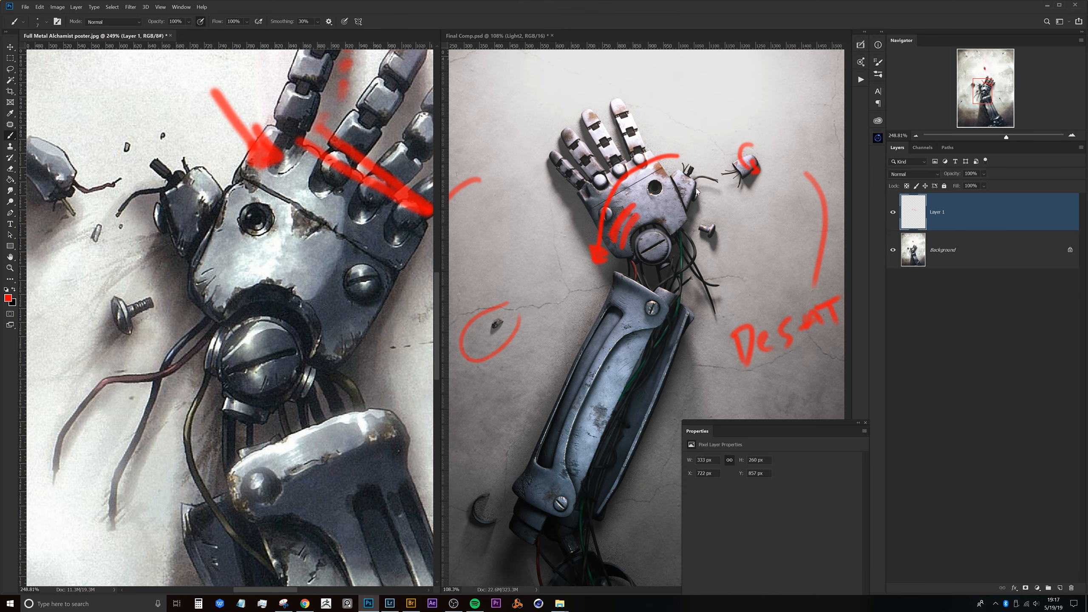
mouse_move(236, 314)
mouse_down()
mouse_move(273, 364)
mouse_move(224, 329)
mouse_move(160, 235)
mouse_up()
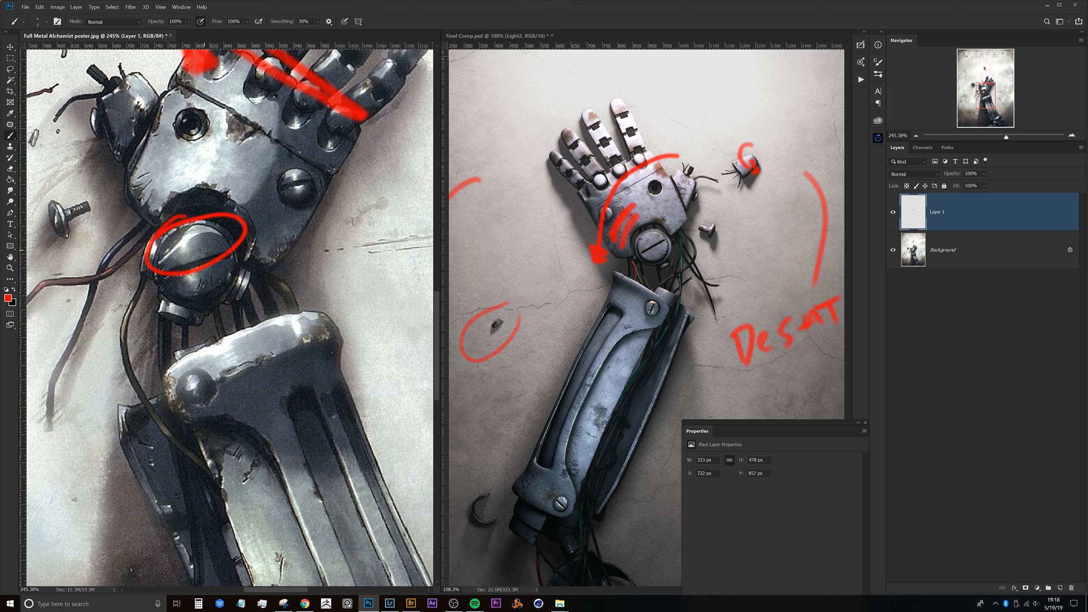
drag(201, 247, 266, 236)
drag(290, 273, 233, 232)
drag(191, 275, 194, 256)
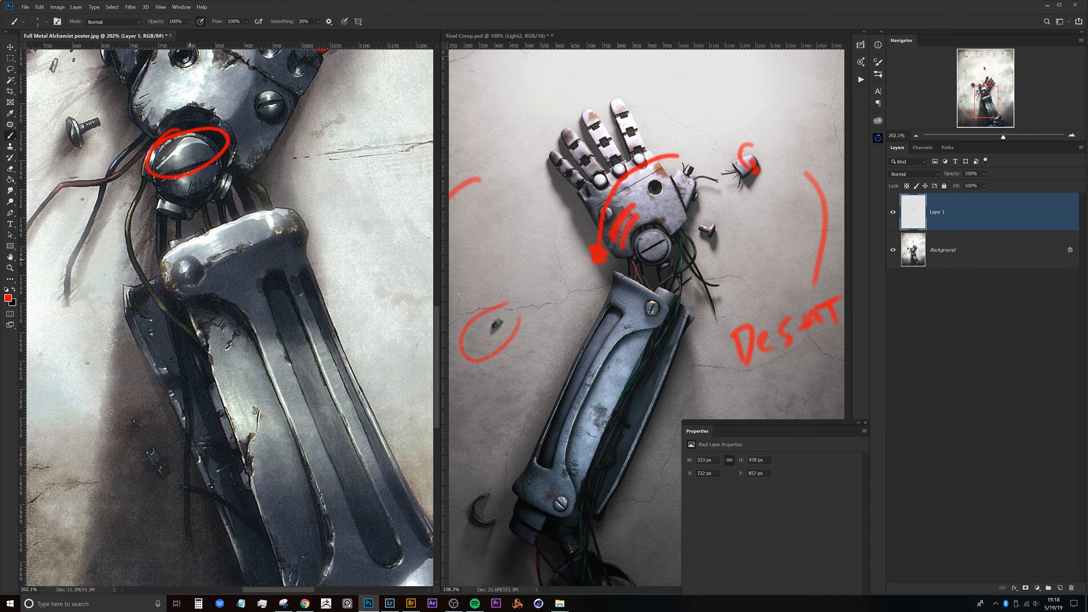
Circle the highlights on the forearm's upper plate, its lower end and the elbow joints in red on the poster.
drag(237, 223, 166, 263)
mouse_move(241, 267)
mouse_down()
mouse_move(267, 221)
mouse_move(227, 266)
mouse_up()
drag(294, 328, 255, 250)
mouse_move(296, 382)
mouse_down()
mouse_move(307, 407)
mouse_move(346, 348)
mouse_up()
mouse_move(301, 432)
mouse_down()
mouse_move(318, 371)
mouse_move(277, 422)
mouse_move(303, 371)
mouse_up()
mouse_move(333, 441)
mouse_down()
mouse_move(256, 395)
mouse_move(233, 411)
mouse_up()
drag(164, 423, 182, 393)
drag(329, 330, 270, 394)
drag(233, 329, 300, 444)
drag(243, 362, 219, 326)
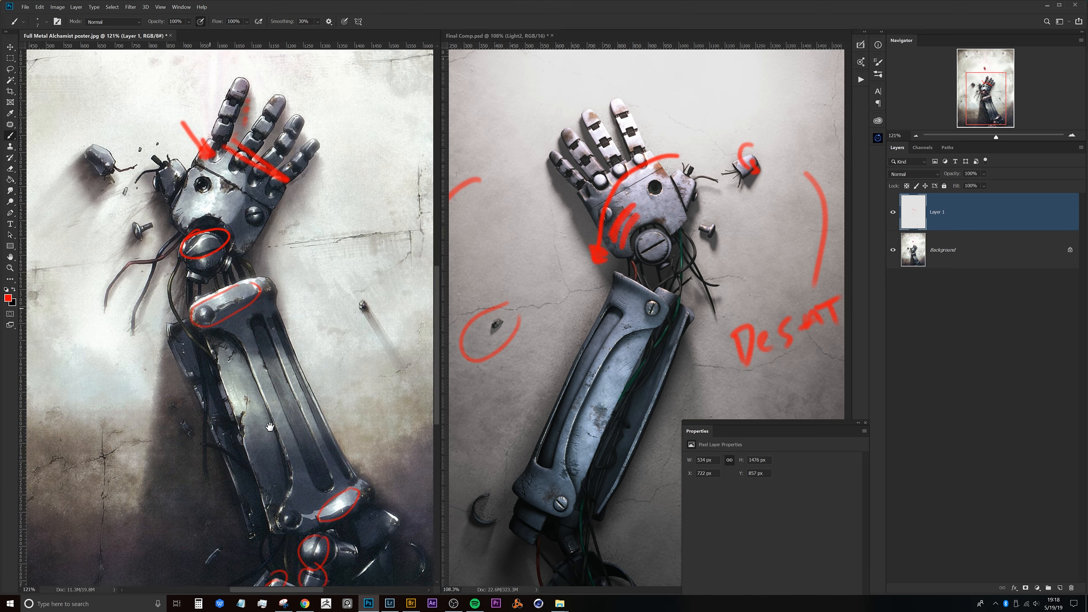
Compare the poster's highlights with the composite arm and circle the highlight on the poster's palm in red.
drag(231, 224, 217, 205)
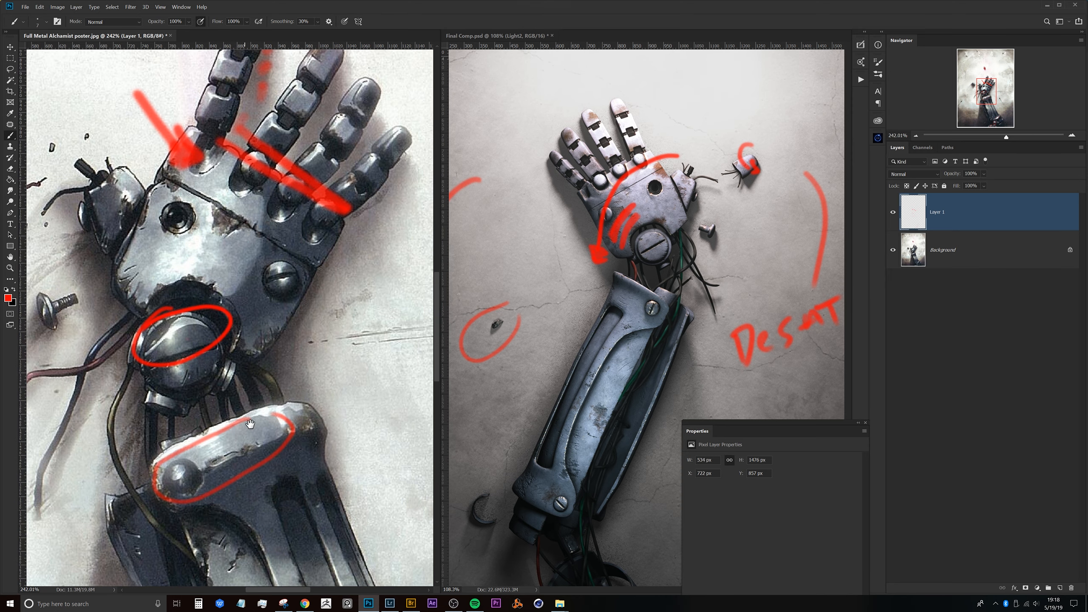
drag(247, 334, 216, 288)
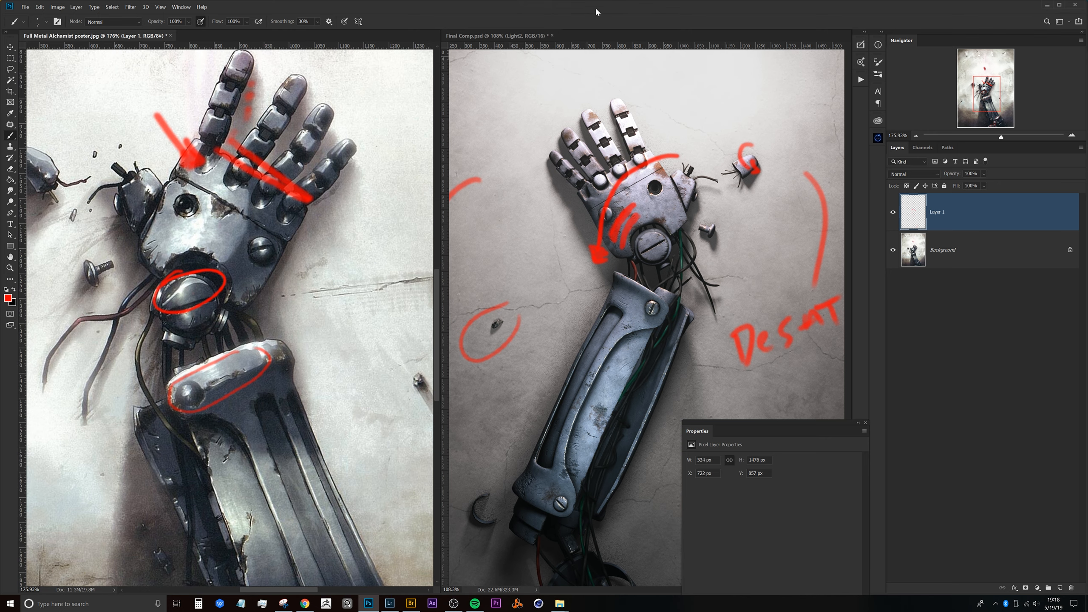
click(603, 327)
drag(636, 357, 628, 307)
drag(630, 269, 651, 286)
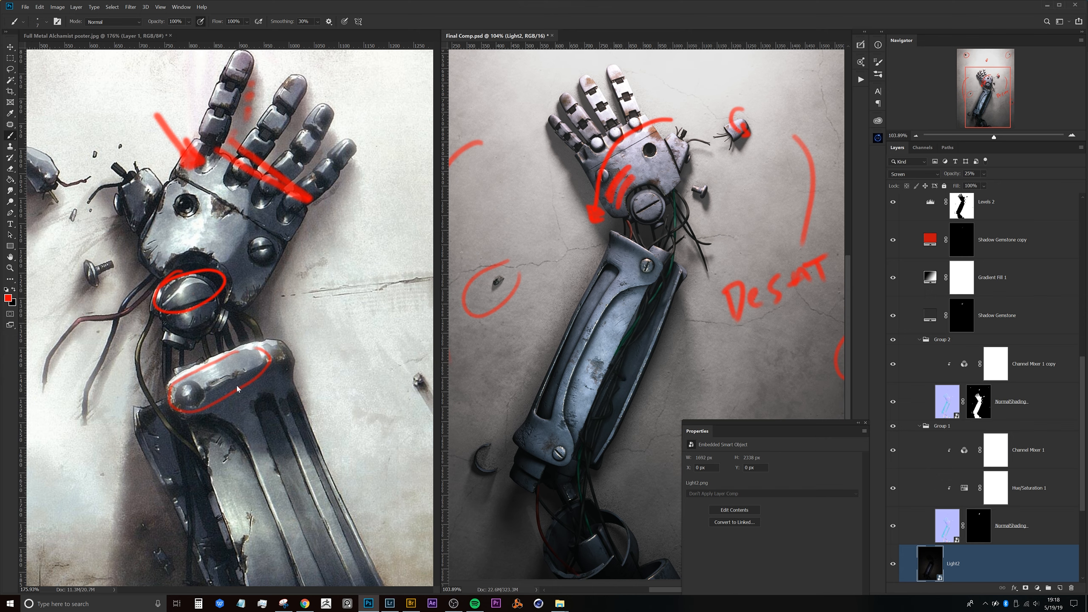
click(214, 219)
mouse_move(205, 192)
mouse_down()
mouse_move(163, 232)
mouse_move(183, 263)
mouse_move(225, 196)
mouse_up()
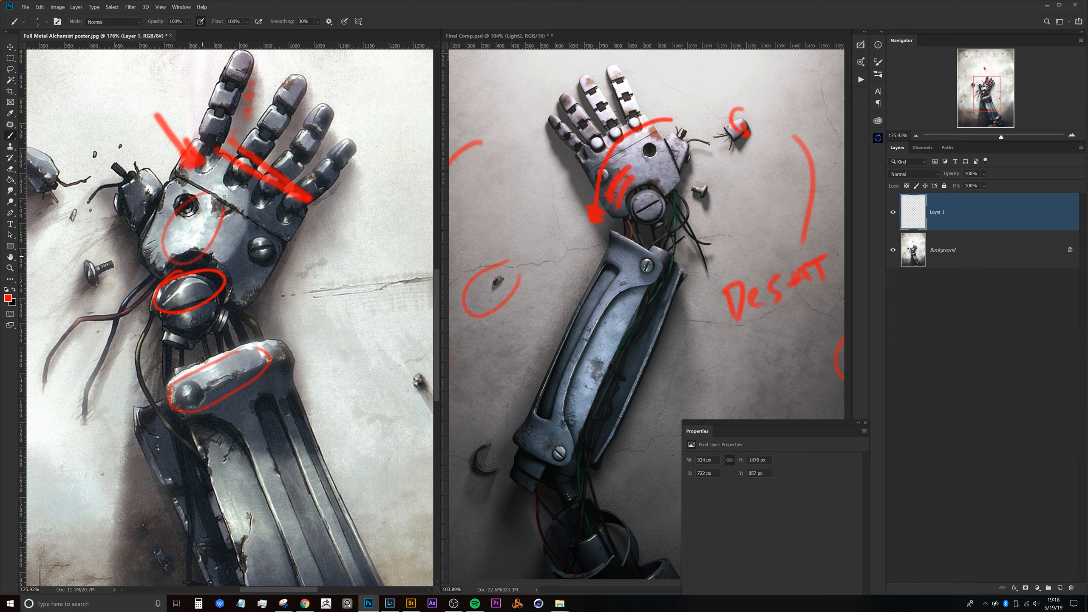
Select the Levels 2 layer in Final Comp.psd and examine the lighting on the hand and forearm up close.
click(544, 37)
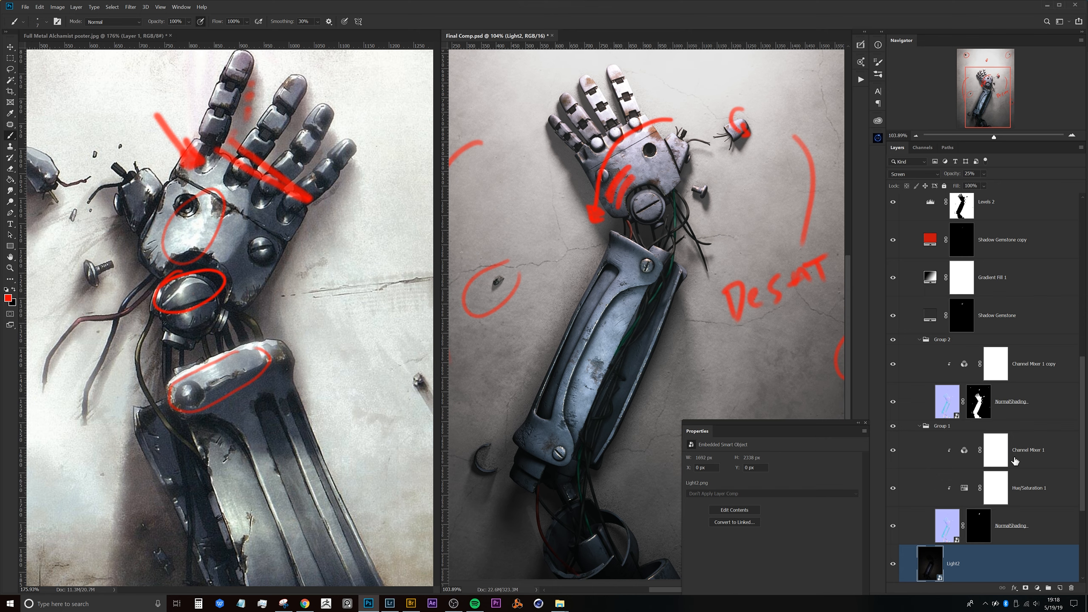
click(938, 430)
click(1010, 204)
drag(1083, 366, 1074, 215)
scroll(1074, 217, down, 3)
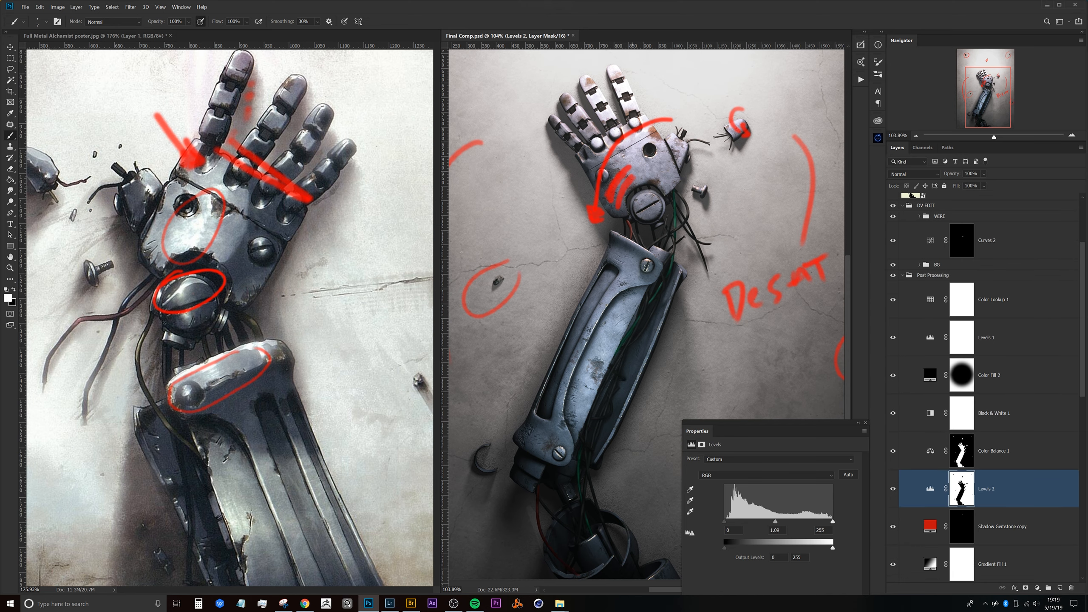
drag(624, 305, 671, 295)
drag(640, 359, 613, 330)
drag(676, 171, 638, 270)
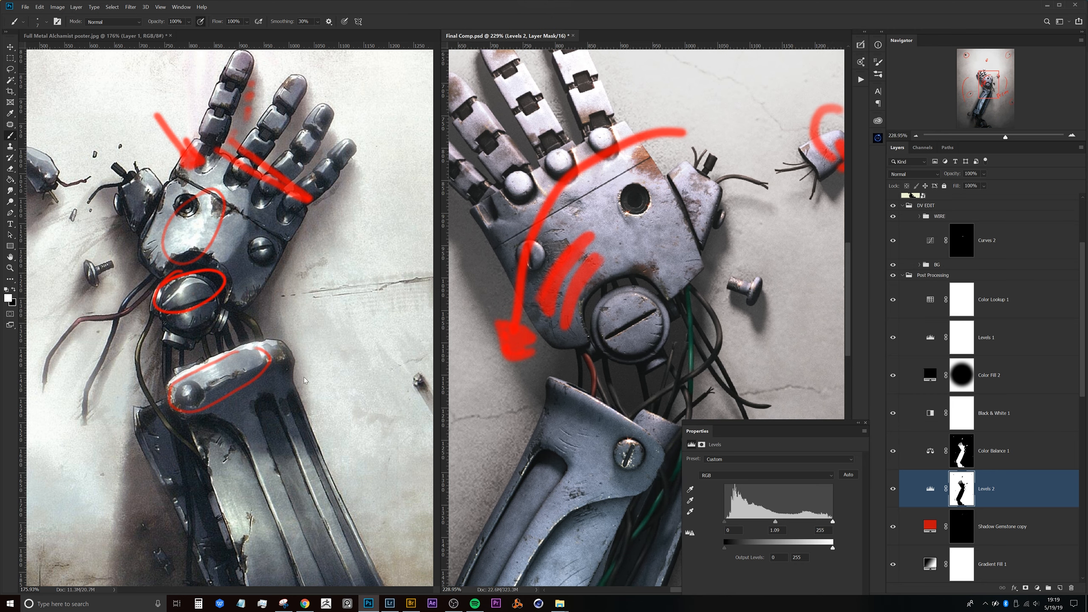
drag(612, 303, 656, 231)
drag(669, 295, 649, 260)
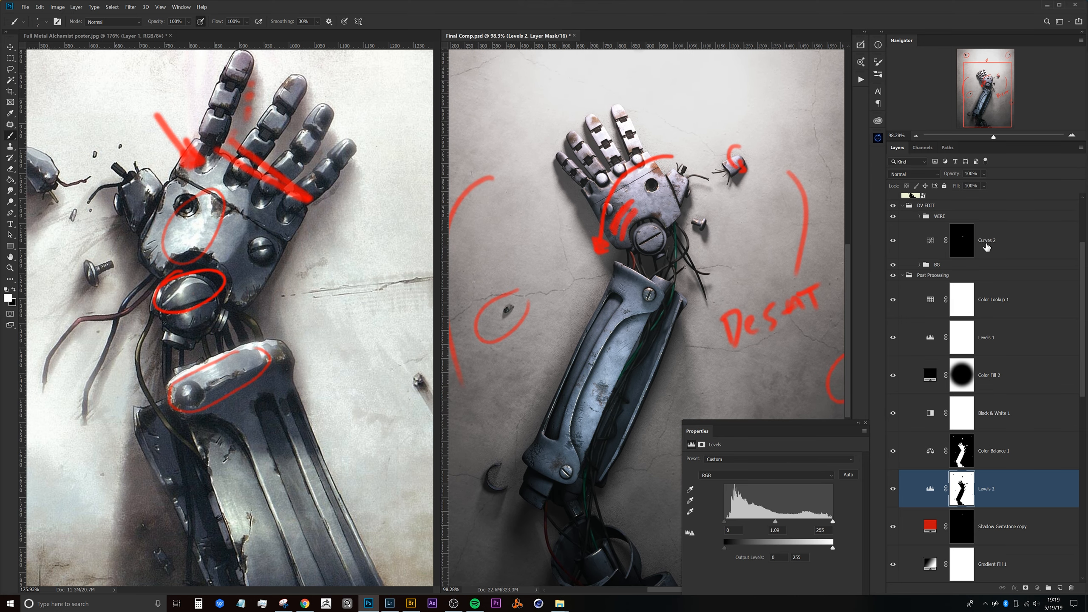
Hide the MARKUP layer and stamp the visible composite onto a new layer above the WIRE group.
click(988, 246)
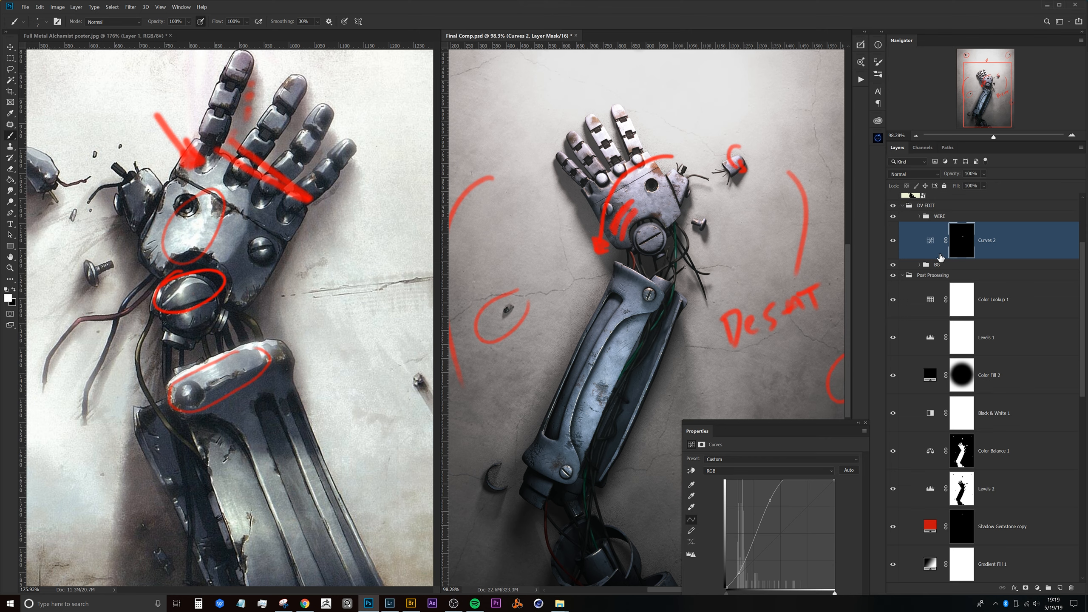
scroll(1056, 216, up, 3)
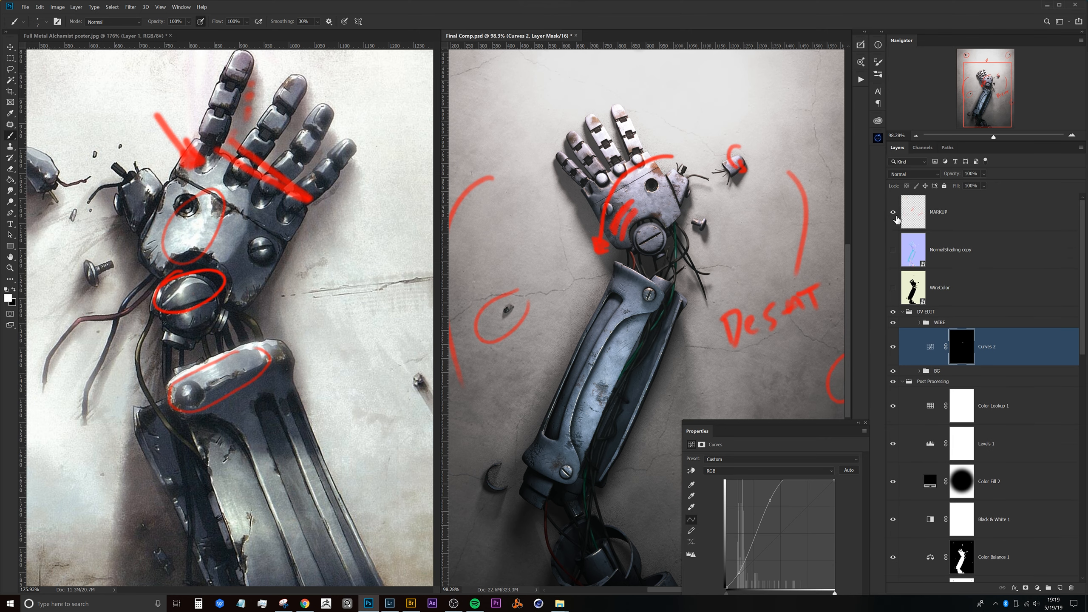
click(992, 342)
click(952, 323)
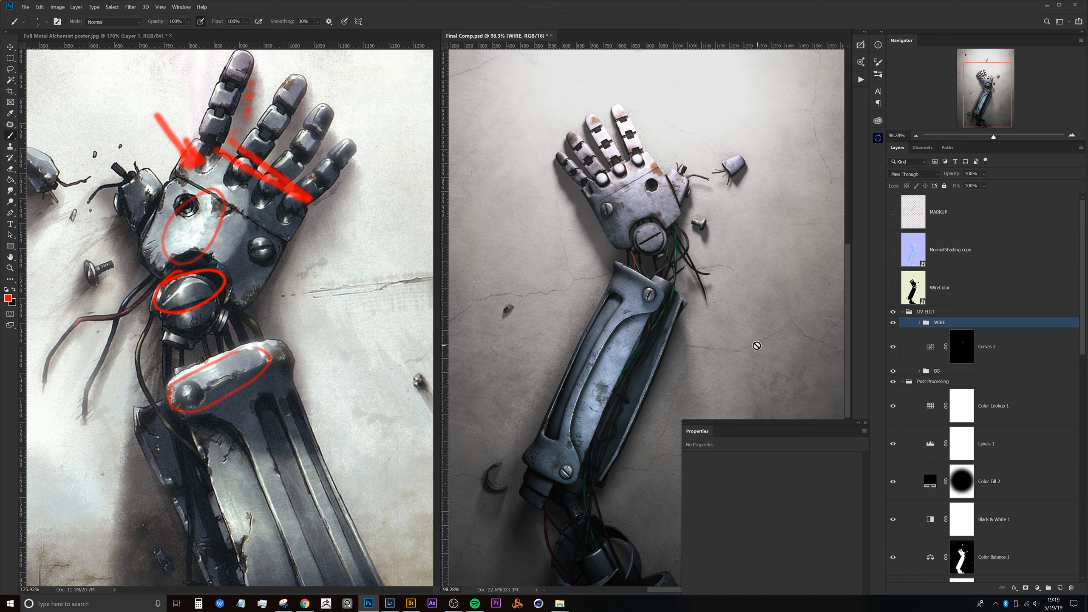
drag(760, 352, 921, 316)
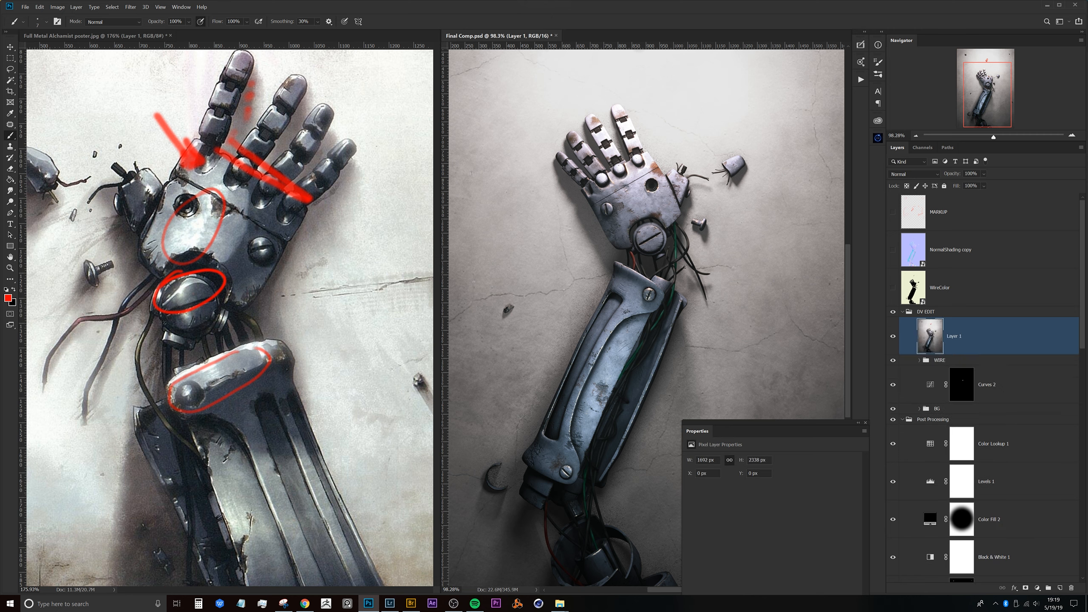
Compare the red, green and blue channels of the stamped layer one at a time for highlight contrast.
mouse_move(1081, 325)
mouse_down()
mouse_move(1081, 346)
mouse_move(1079, 319)
mouse_up()
click(894, 215)
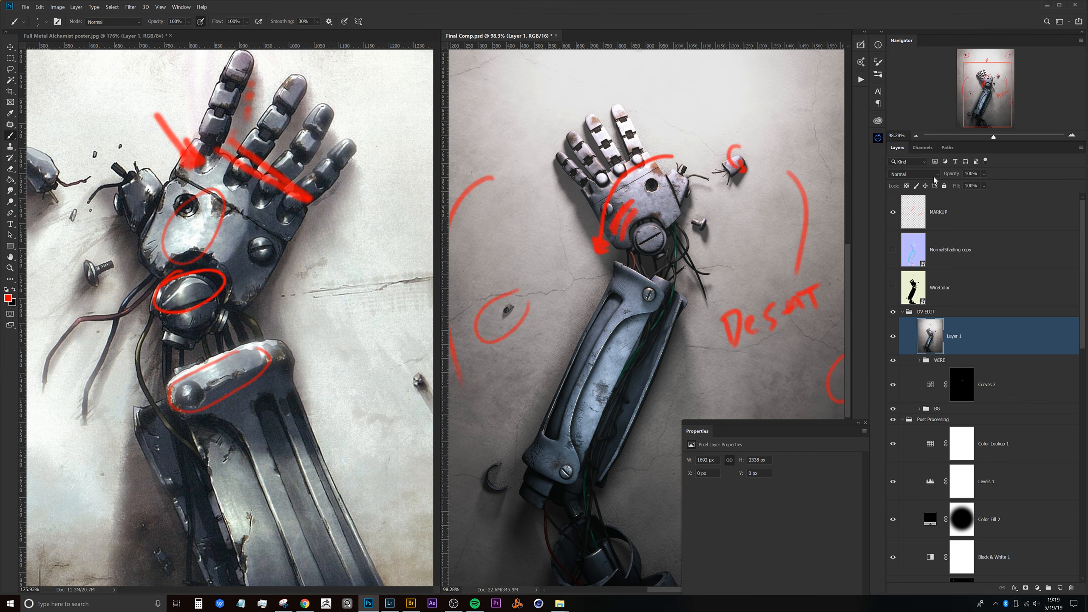
click(917, 148)
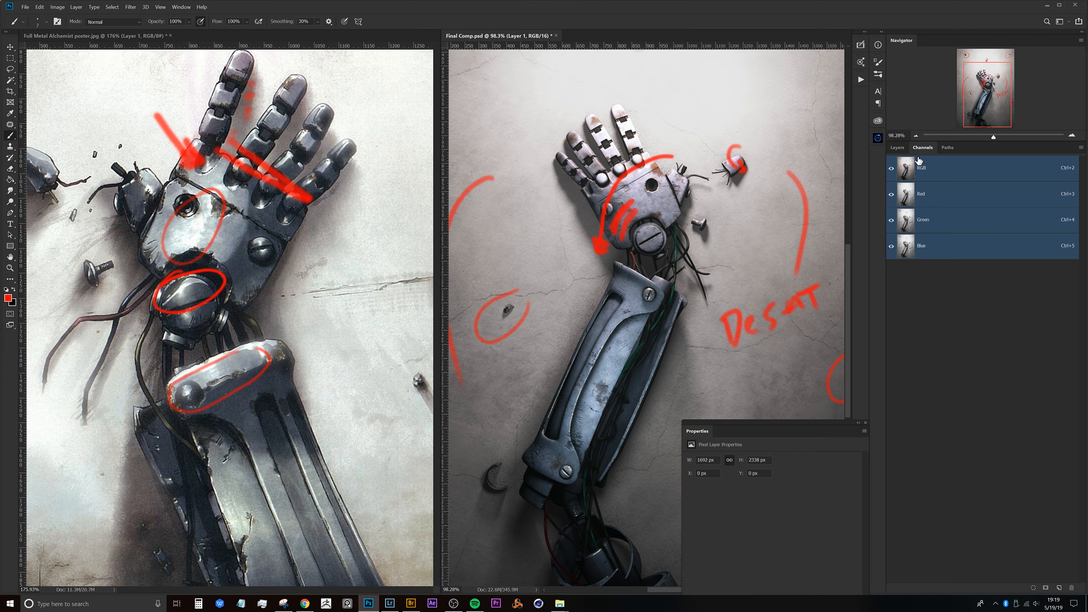
click(896, 148)
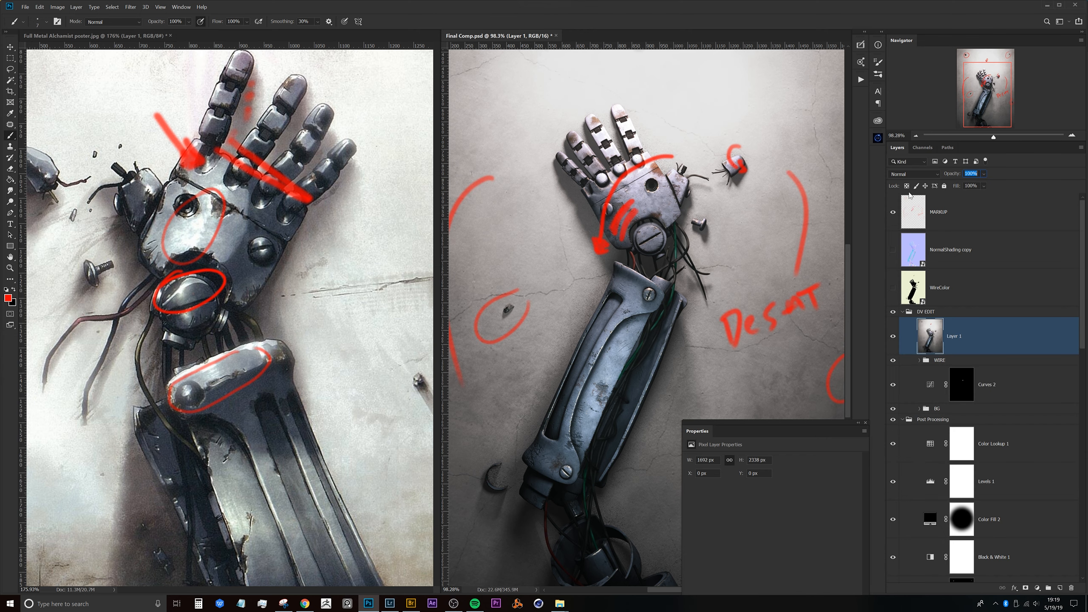
click(920, 146)
click(925, 197)
click(930, 220)
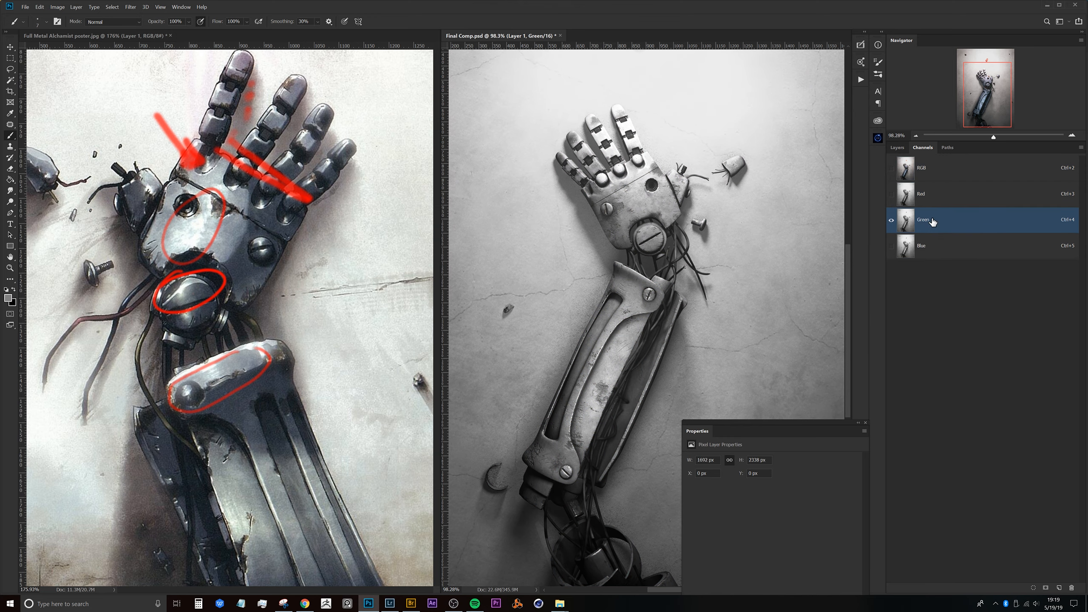
click(932, 249)
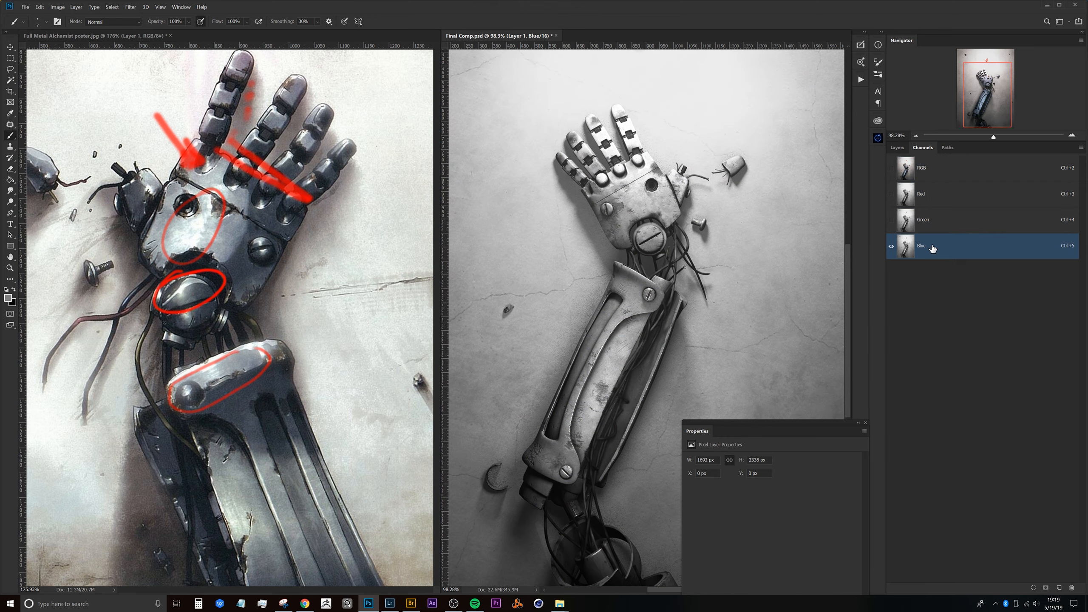
click(927, 198)
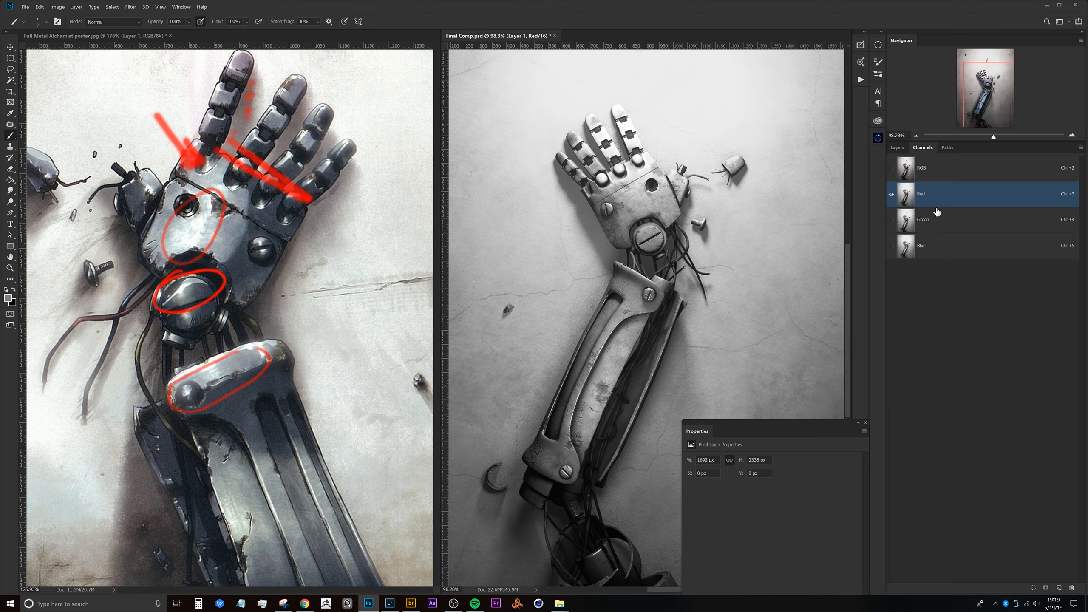
click(932, 248)
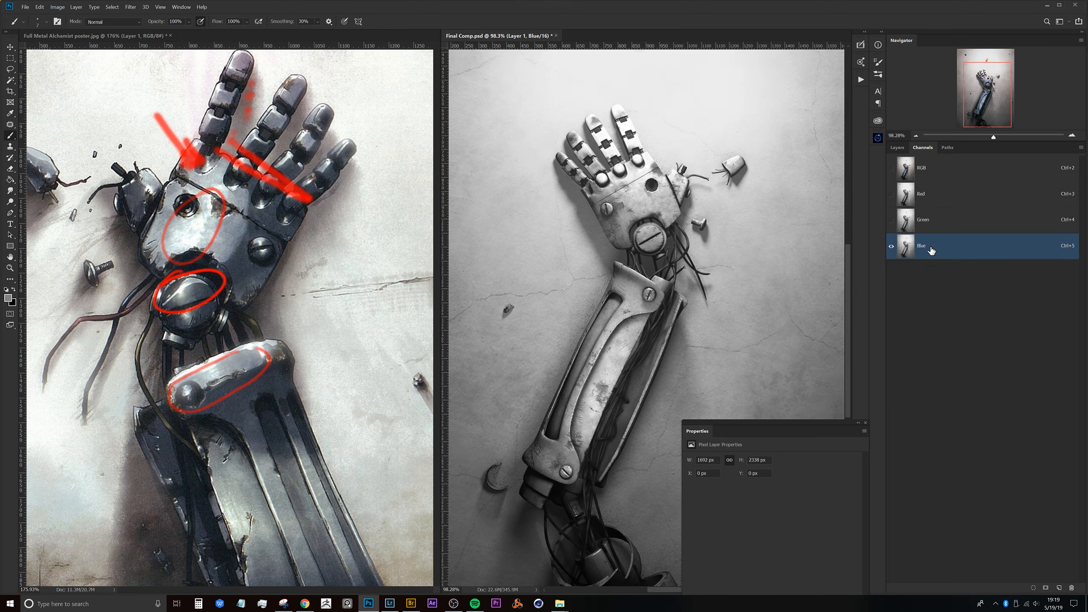
Duplicate the Red channel and display only the copy.
drag(938, 196, 1060, 586)
click(931, 250)
click(930, 276)
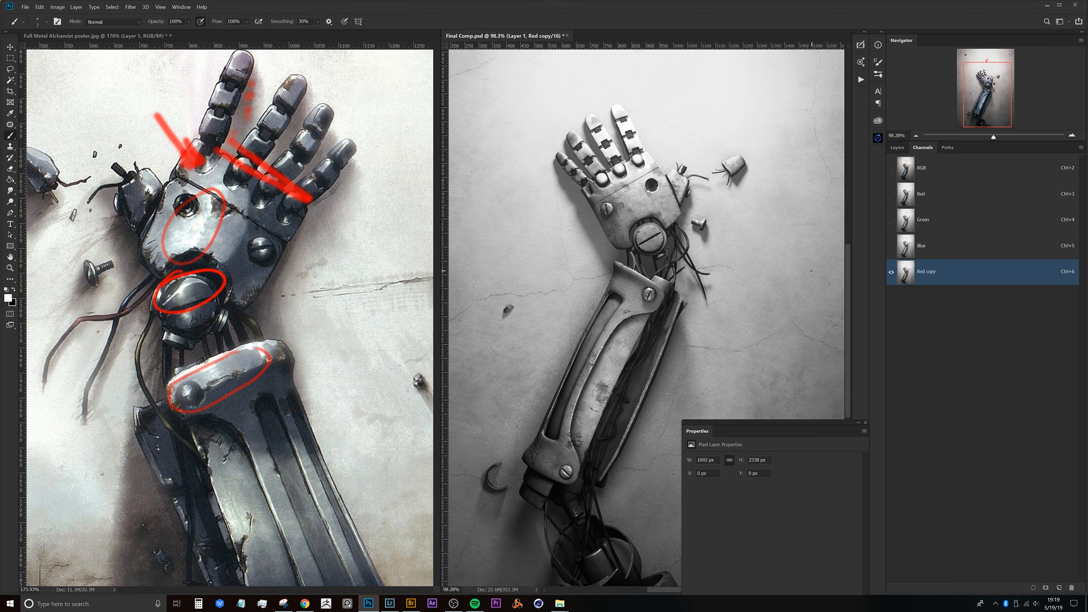
Isolate the highlights in the Red copy channel with Levels, using input levels 91, 1.27 and 165.
key(ctrl+l)
drag(628, 162, 714, 159)
drag(686, 63, 807, 55)
mouse_move(810, 150)
mouse_down()
mouse_move(820, 151)
mouse_move(788, 152)
mouse_move(819, 151)
mouse_up()
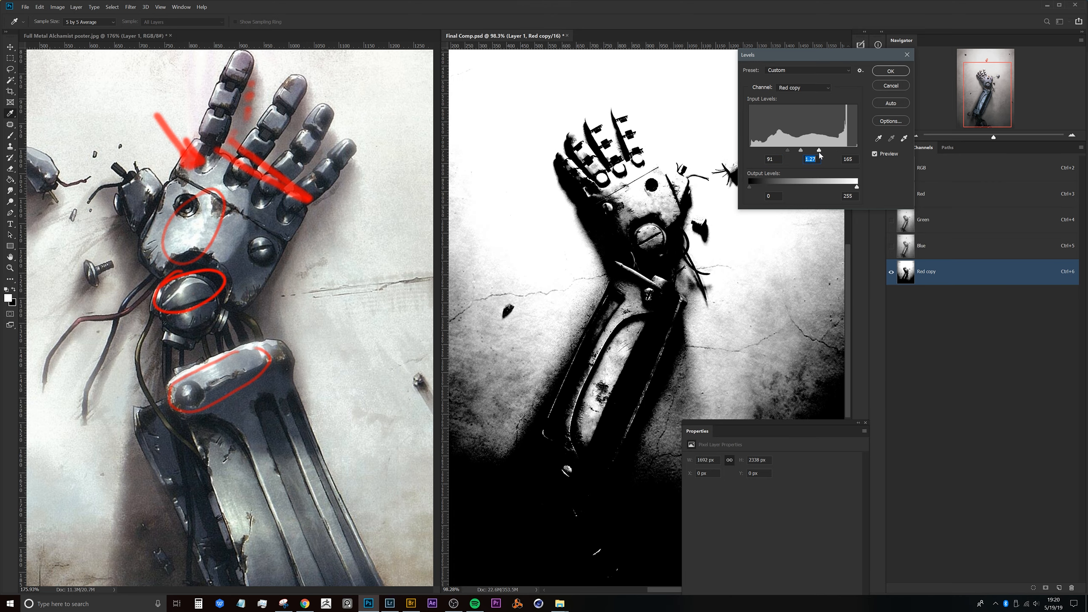
click(891, 71)
Load the Red copy channel as a selection, restore the RGB view and add a Curves adjustment layer masked by it.
click(897, 148)
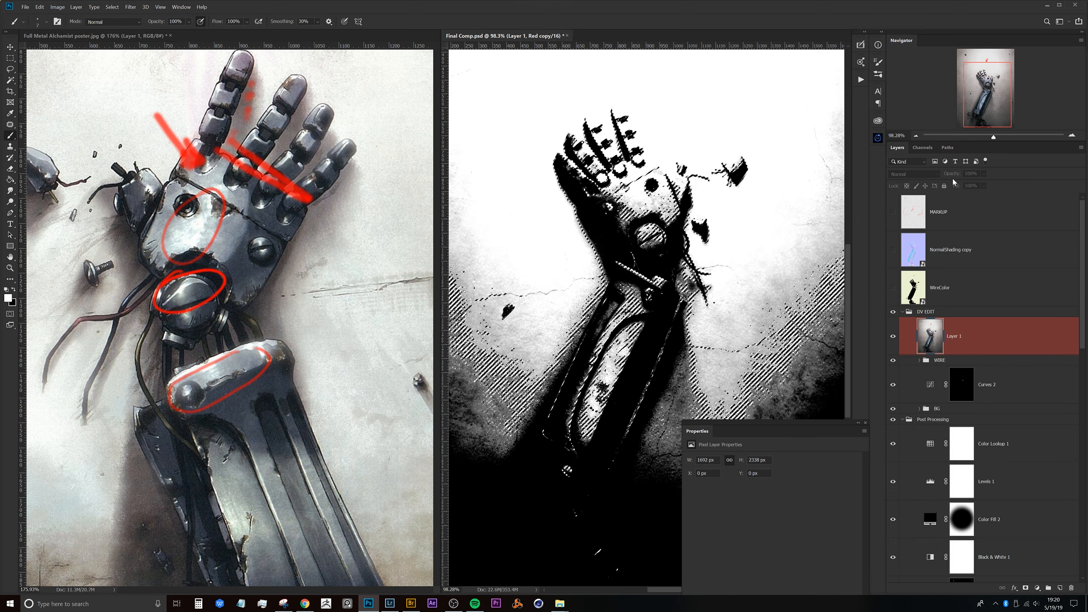
key(ctrl+2)
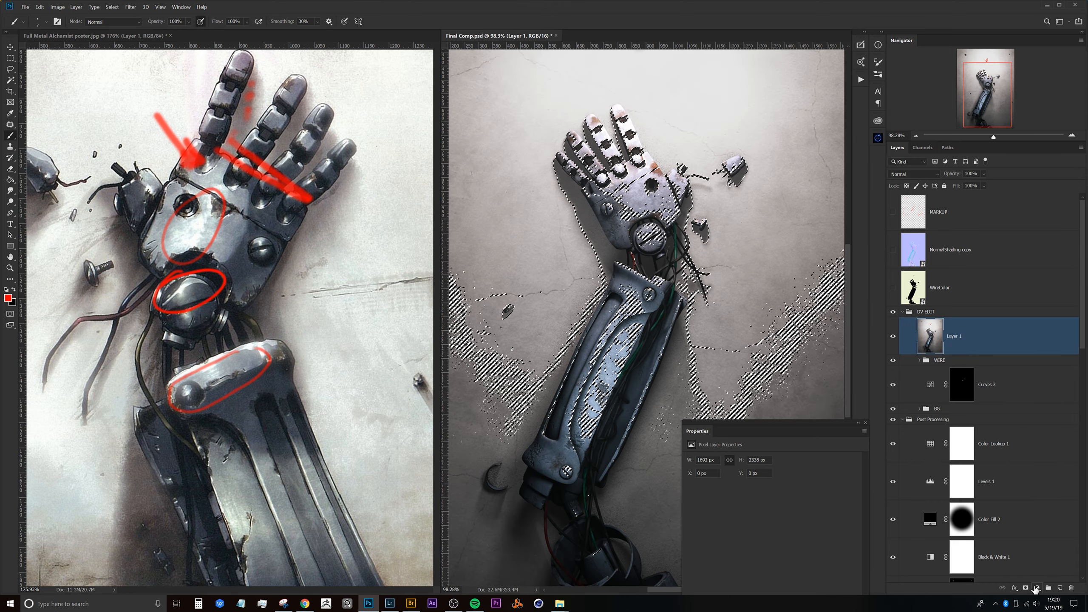
click(1037, 588)
click(1035, 483)
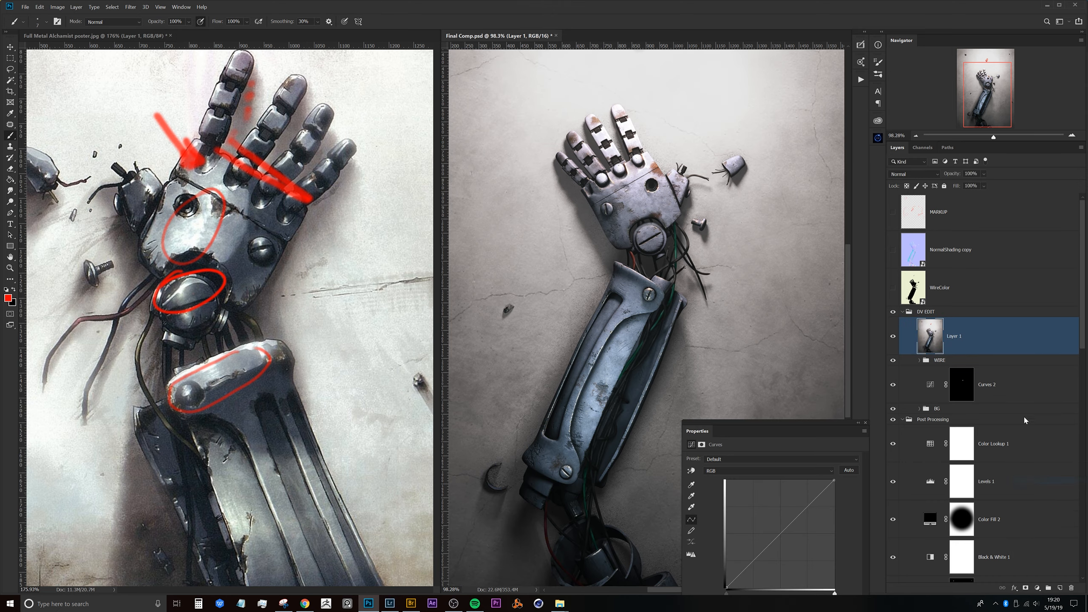
Load the arm silhouette as a selection, black out the new Curves layer's mask outside the arm and deselect.
click(963, 334)
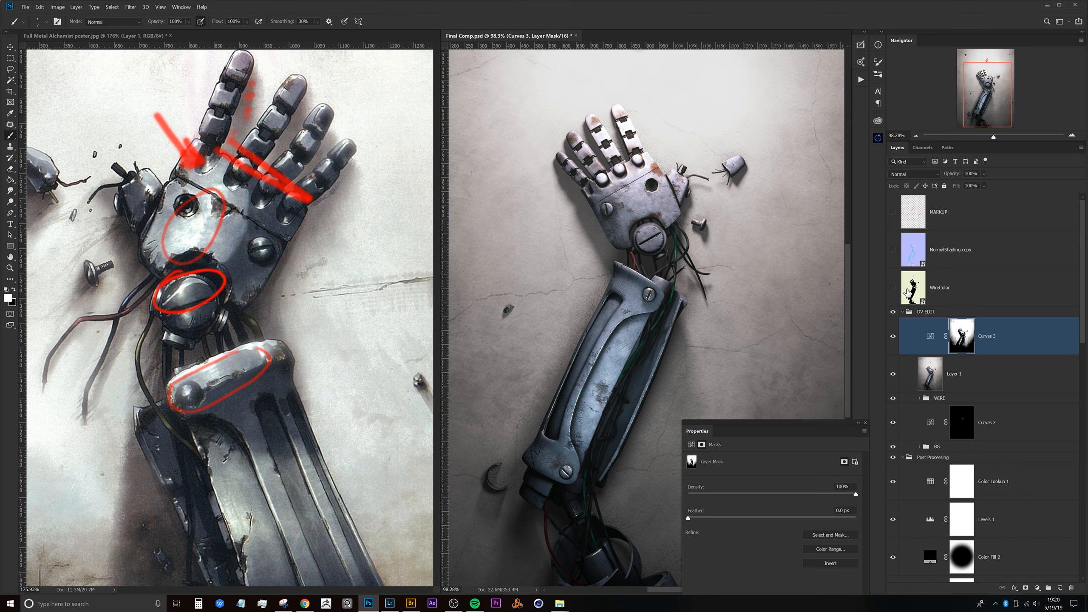
scroll(1081, 330, down, 5)
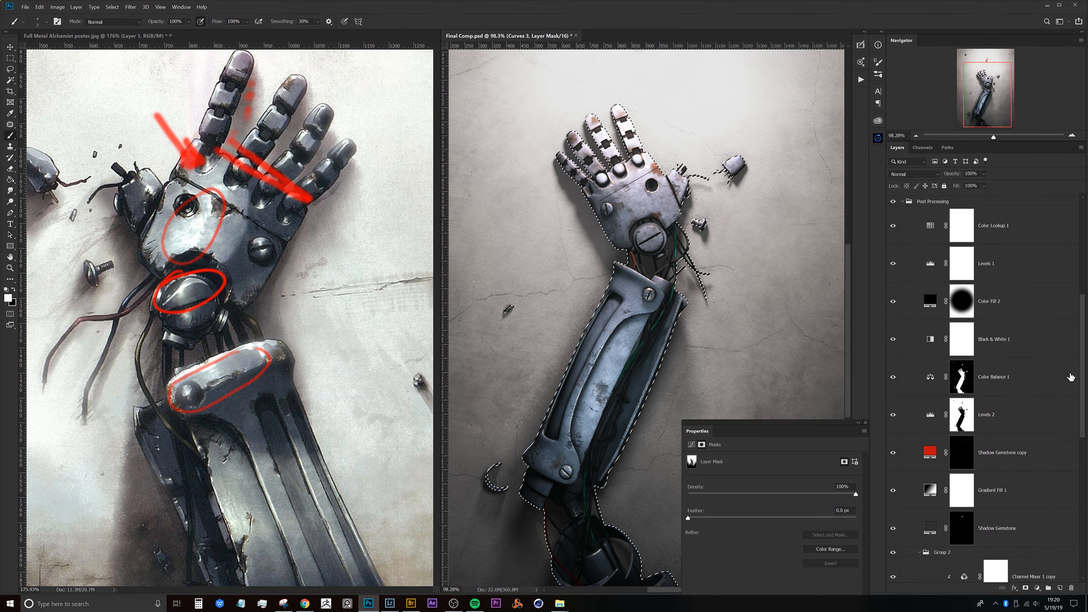
scroll(967, 333, up, 6)
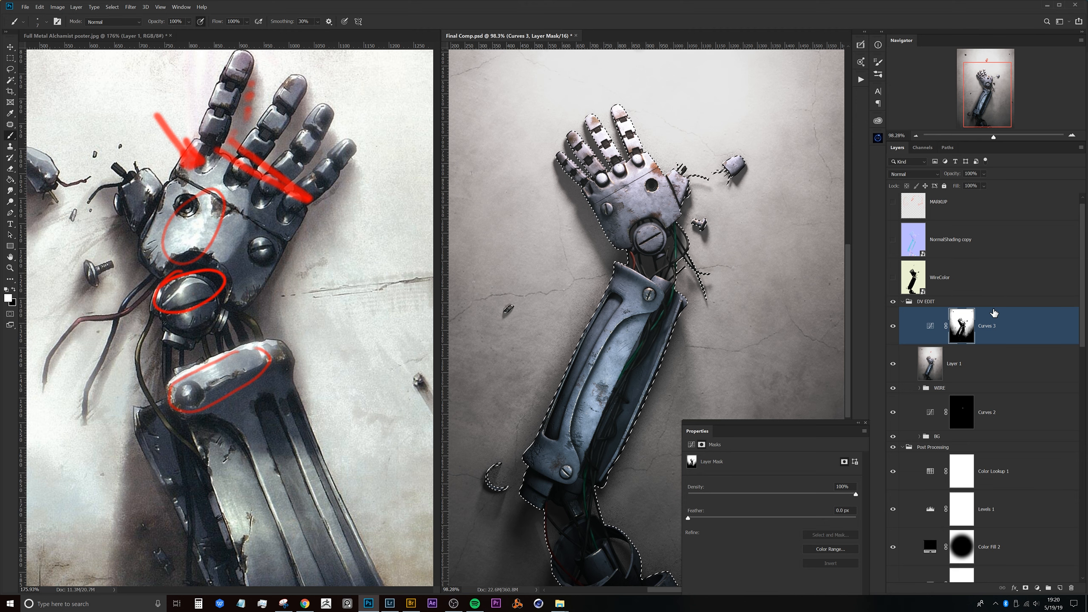
key(ctrl+i)
key(ctrl+d)
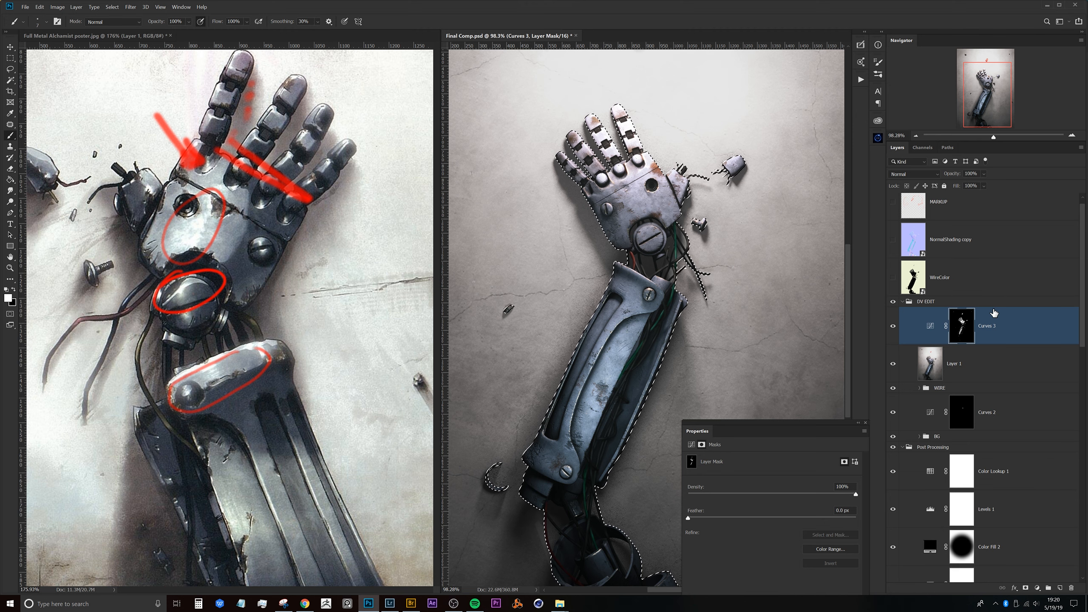
Raise the upper midtones of the Curves 3 RGB curve to brighten the arm's highlights and check the result.
click(931, 326)
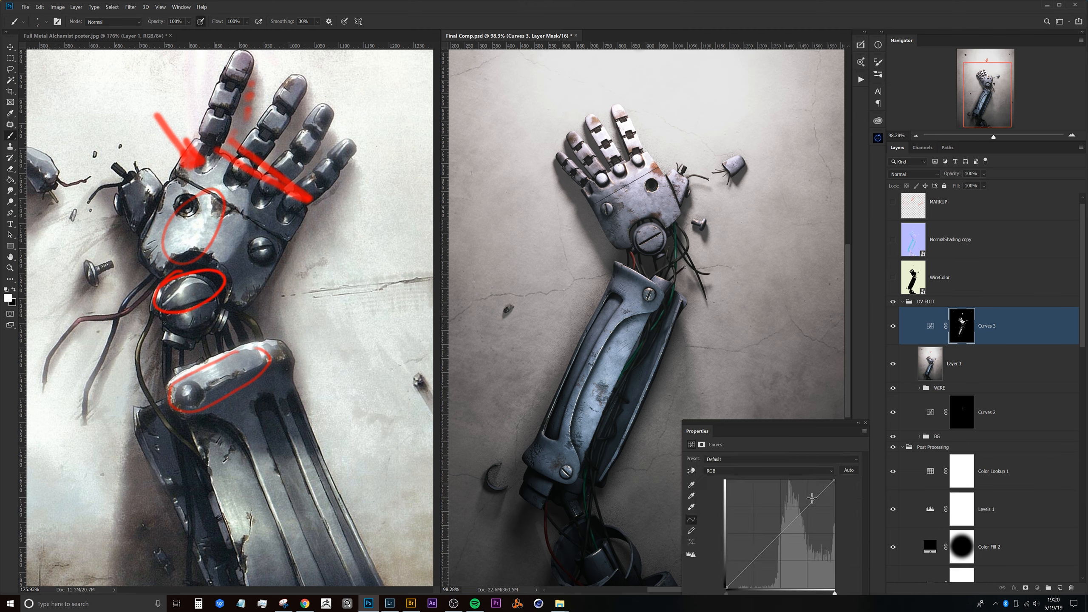
drag(802, 510, 796, 490)
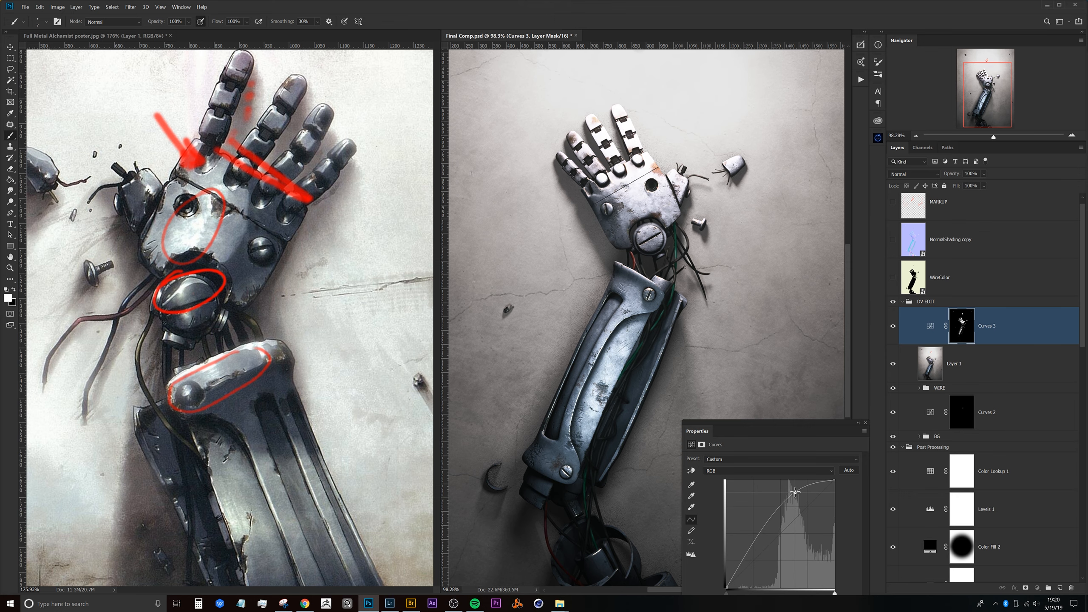
drag(795, 493, 795, 495)
drag(625, 336, 660, 323)
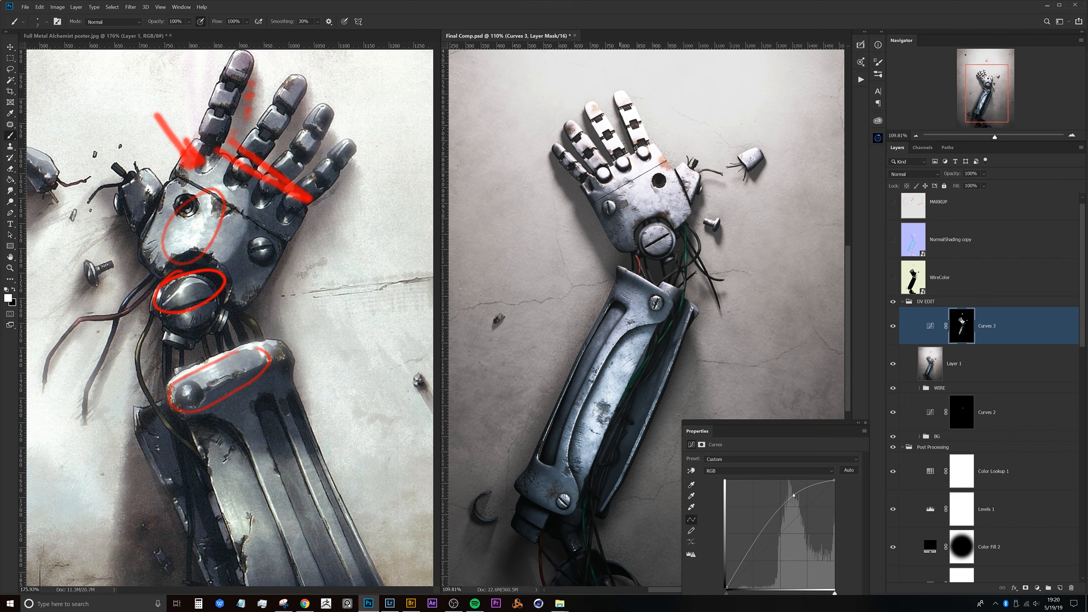
Fine-tune the upper midtone point on the Curves 3 RGB curve.
mouse_move(792, 492)
mouse_down()
mouse_move(791, 502)
mouse_move(797, 490)
mouse_up()
click(931, 327)
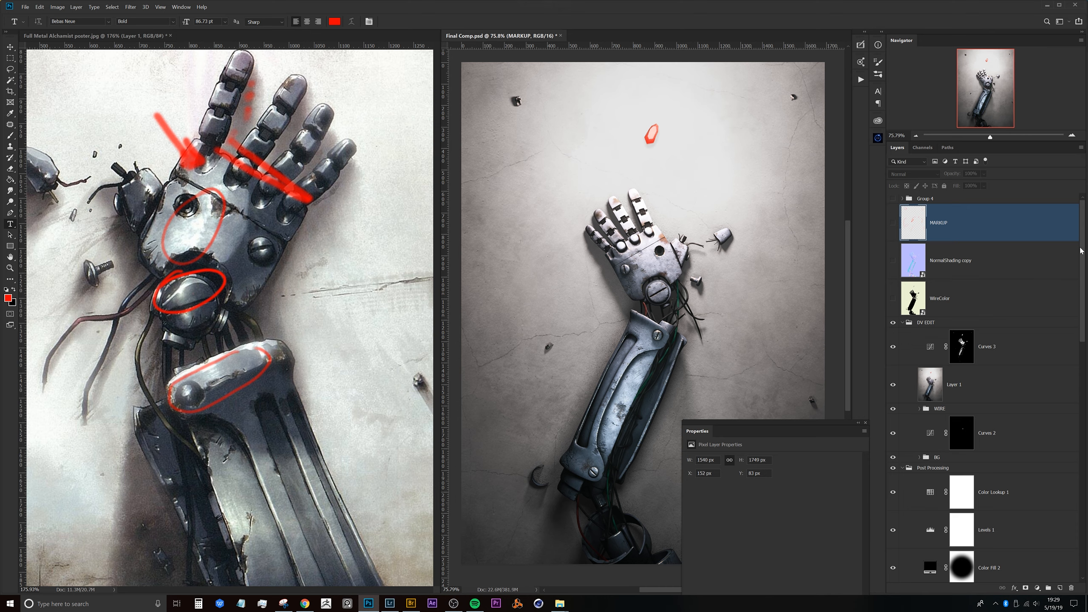
key(b)
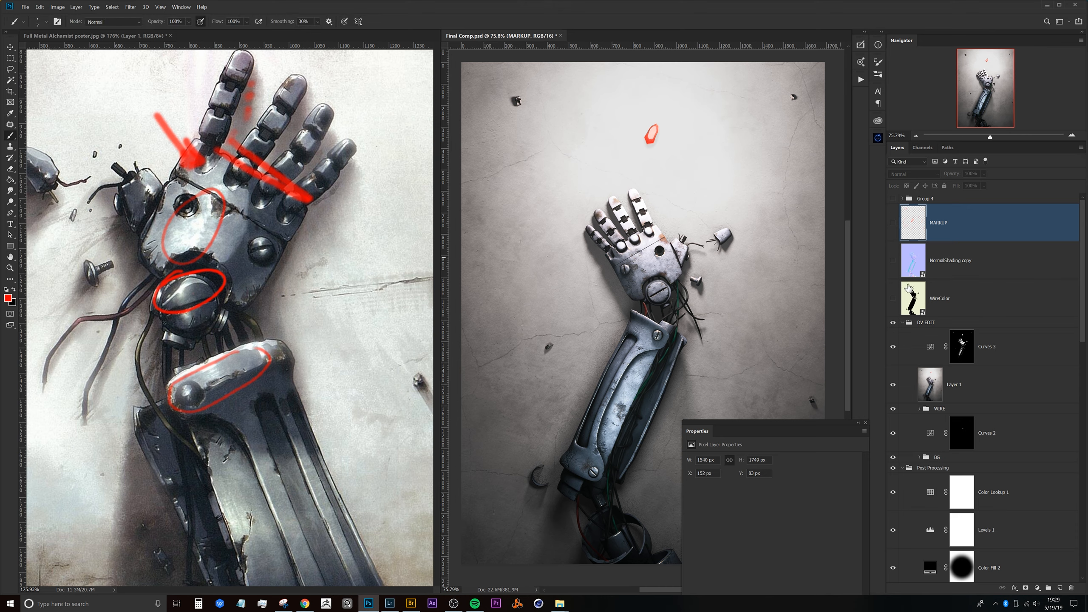
scroll(1084, 244, down, 3)
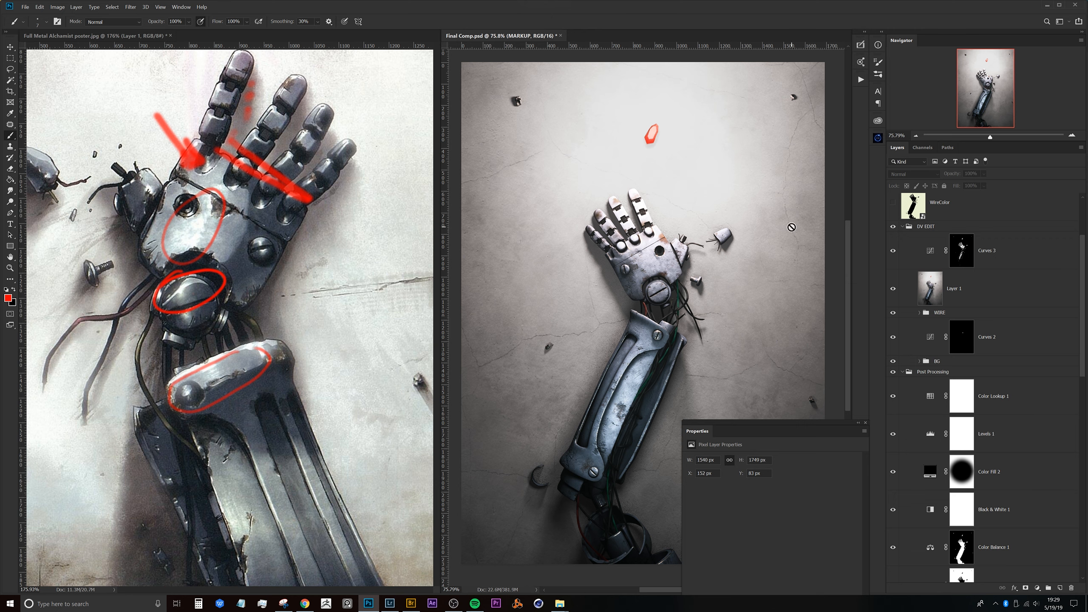
scroll(1083, 252, up, 3)
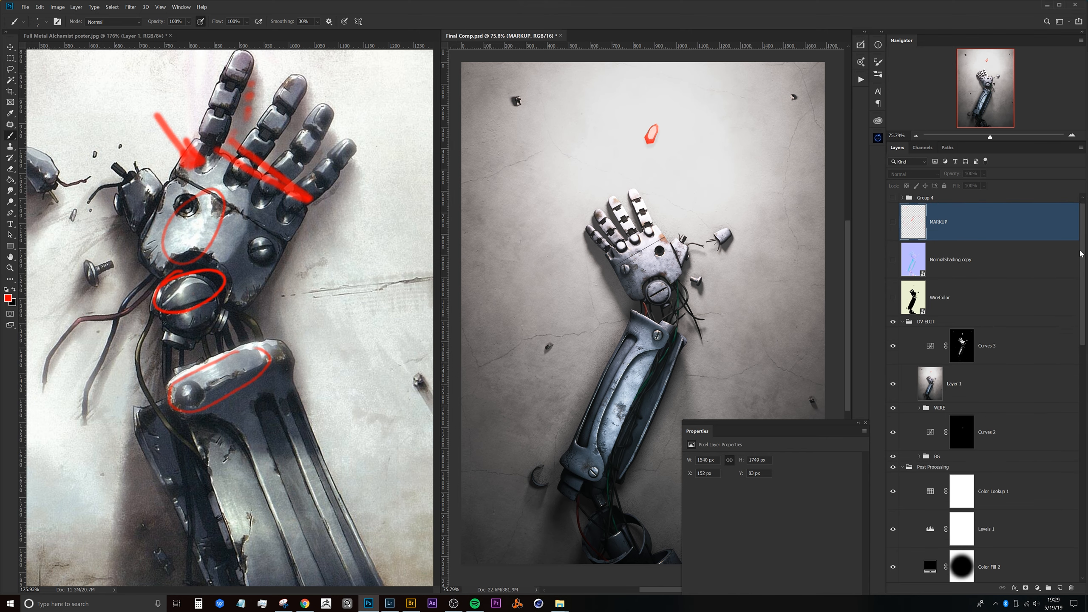
scroll(1084, 250, down, 3)
scroll(1084, 250, up, 3)
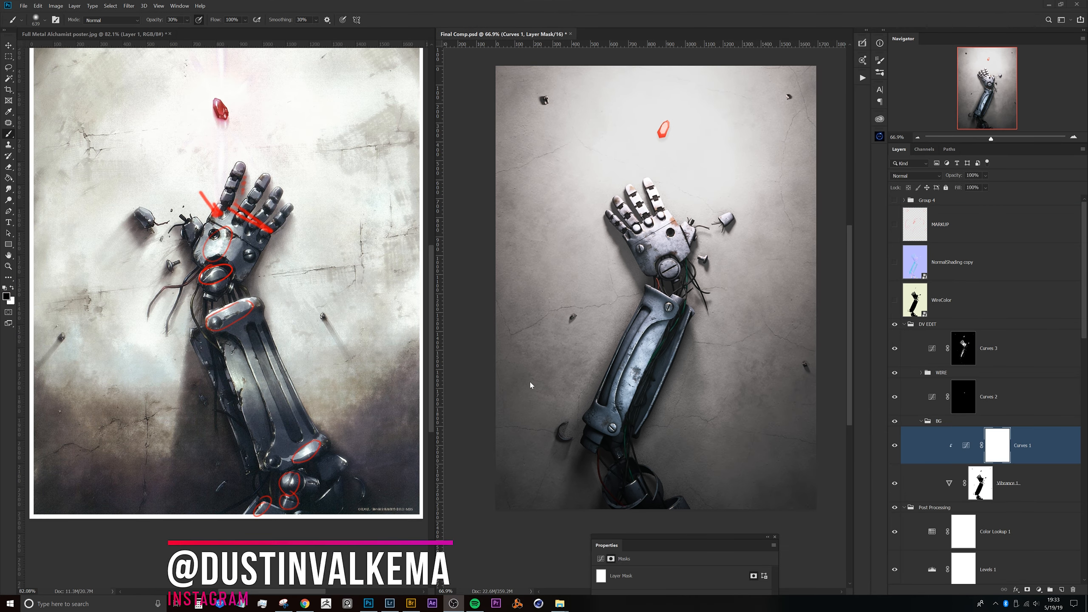
Compare the background with and without the Curves 1 adjustment, and set that layer's opacity to 55%.
click(966, 445)
click(998, 448)
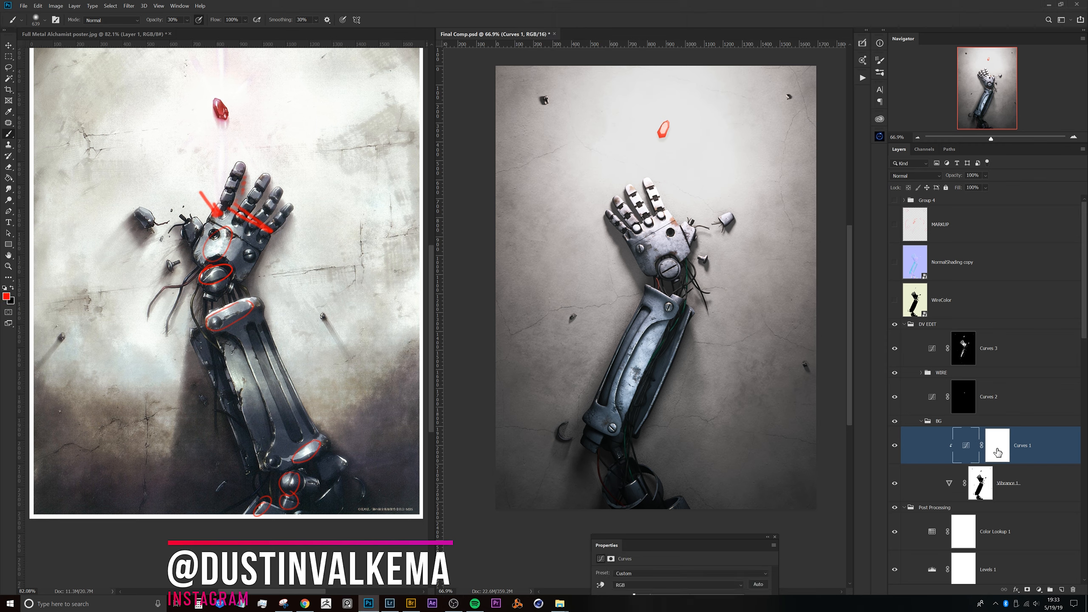
click(895, 446)
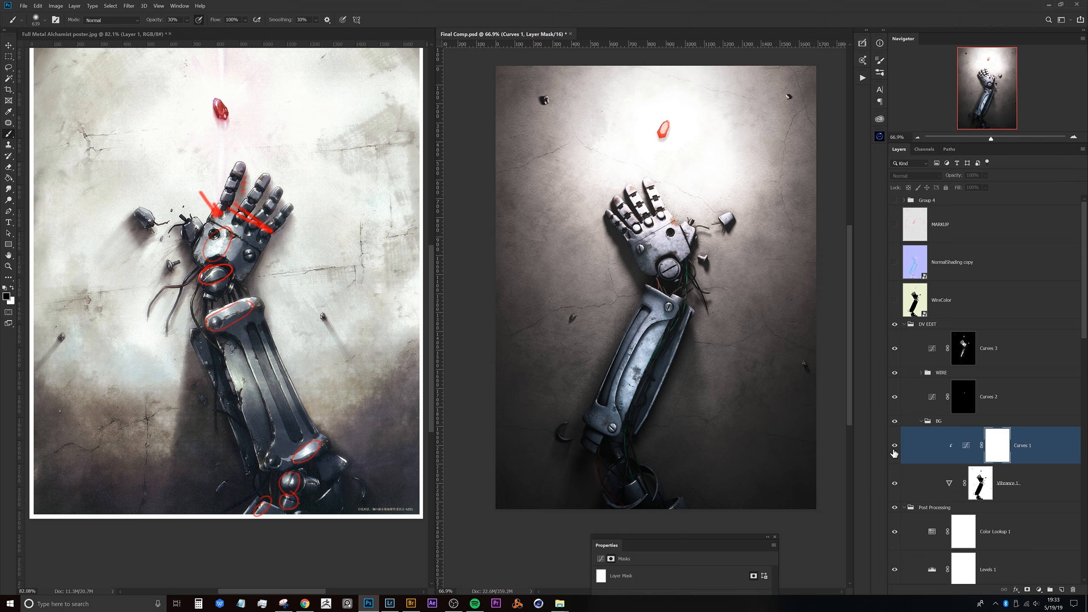
click(895, 449)
click(895, 456)
click(895, 449)
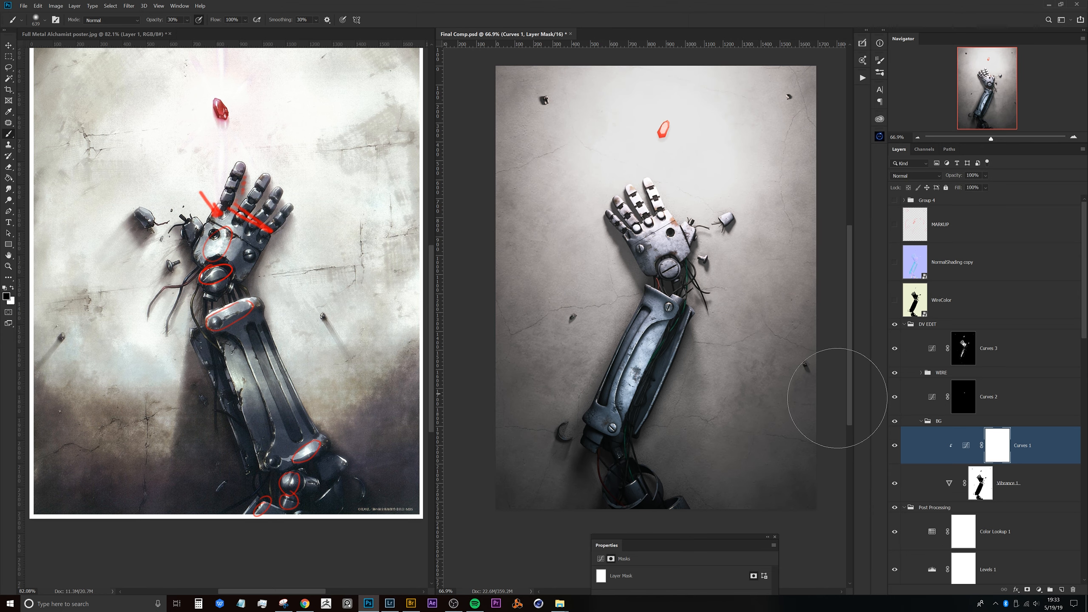
click(922, 448)
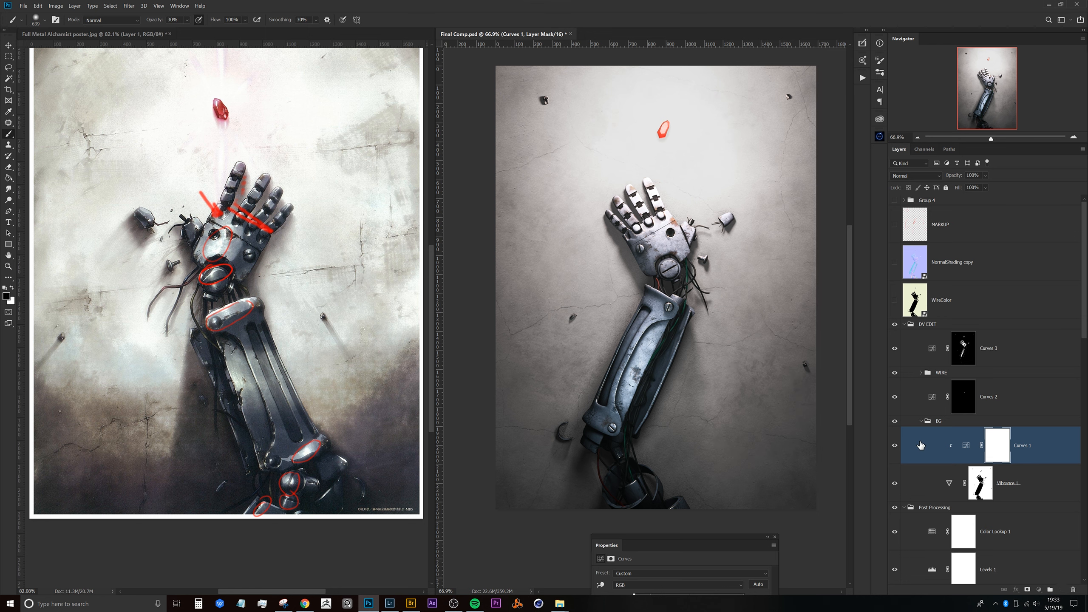
mouse_move(956, 175)
mouse_down()
mouse_move(913, 190)
mouse_move(938, 182)
mouse_up()
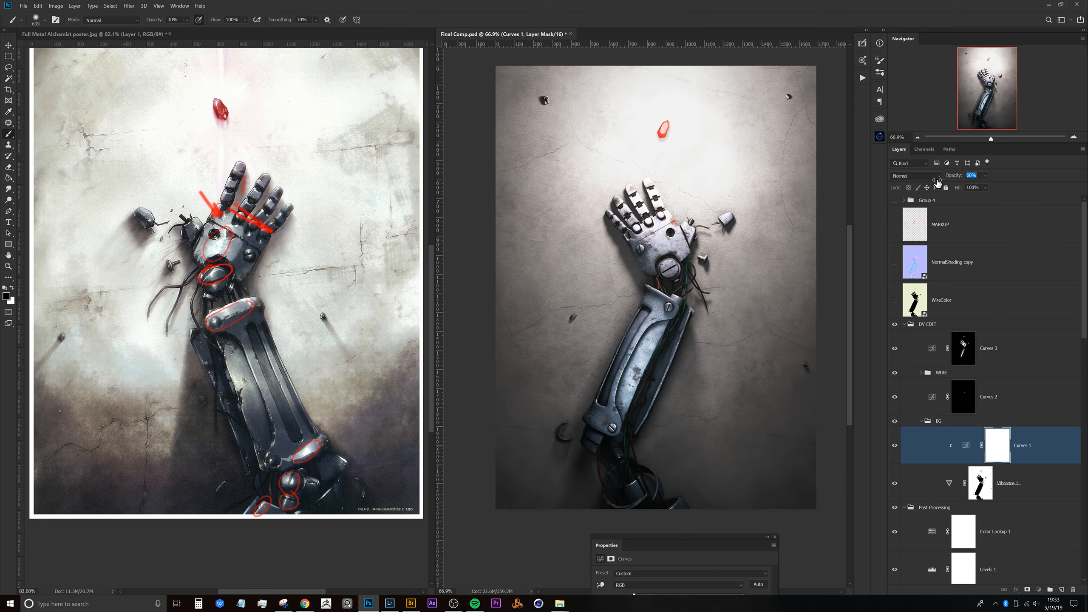
Desaturate the background in the Vibrance 1 adjustment using vibrance -100 and saturation -38.
click(954, 487)
drag(696, 539, 831, 404)
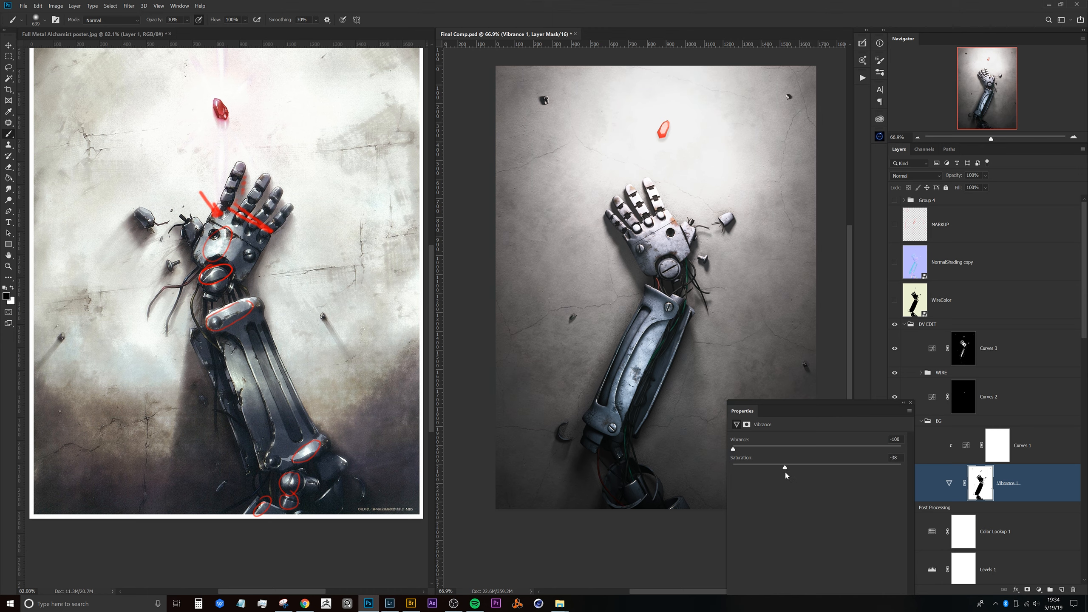
click(910, 402)
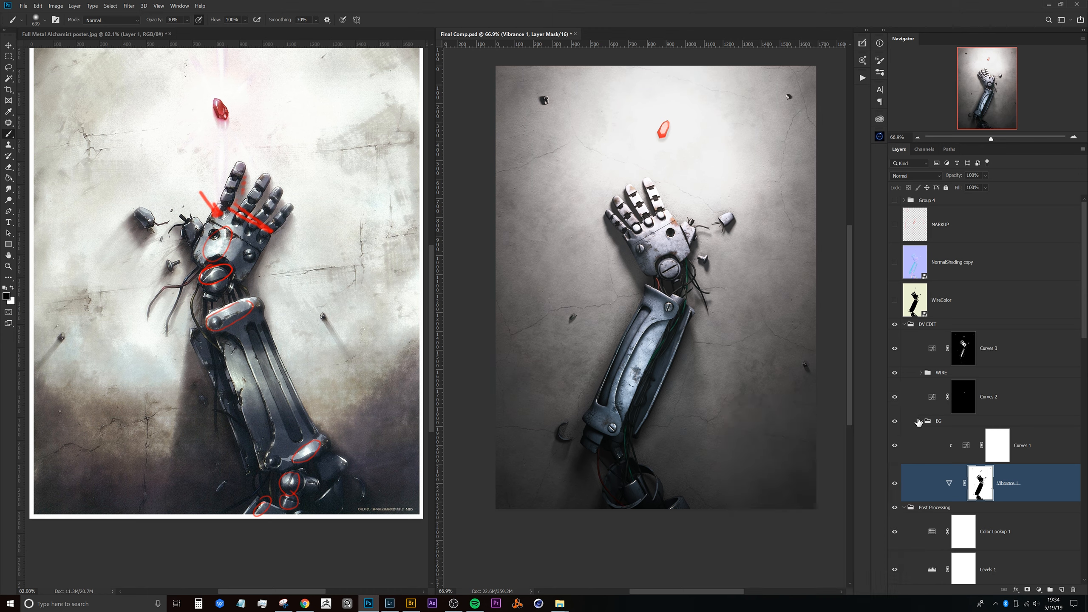
Paint black on the Curves 1 mask around the background's outer areas with a large soft brush, raising the brush opacity to 80%.
click(972, 451)
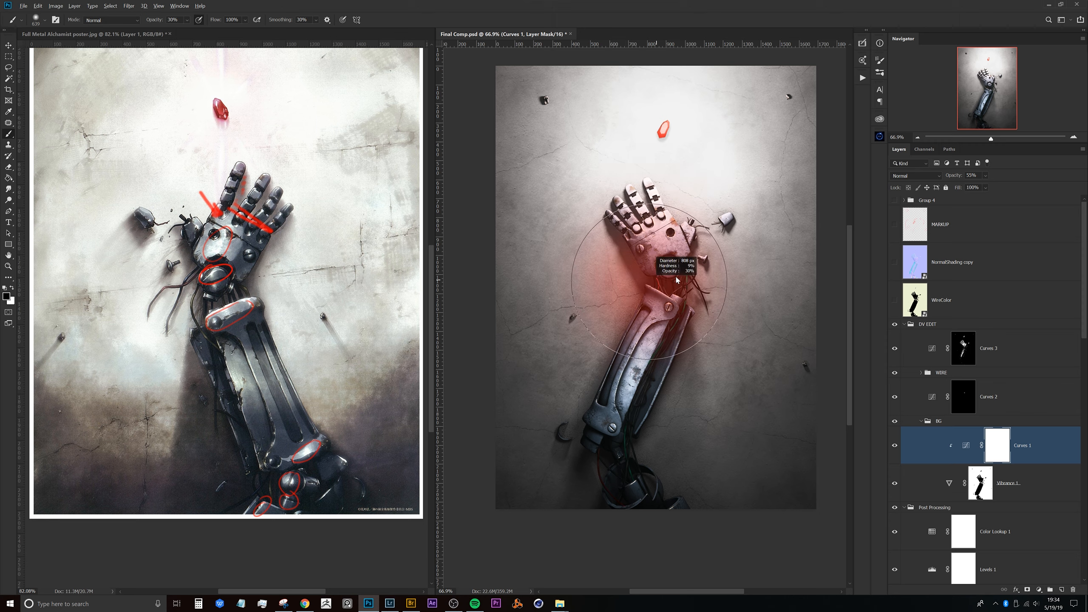
drag(667, 284, 672, 284)
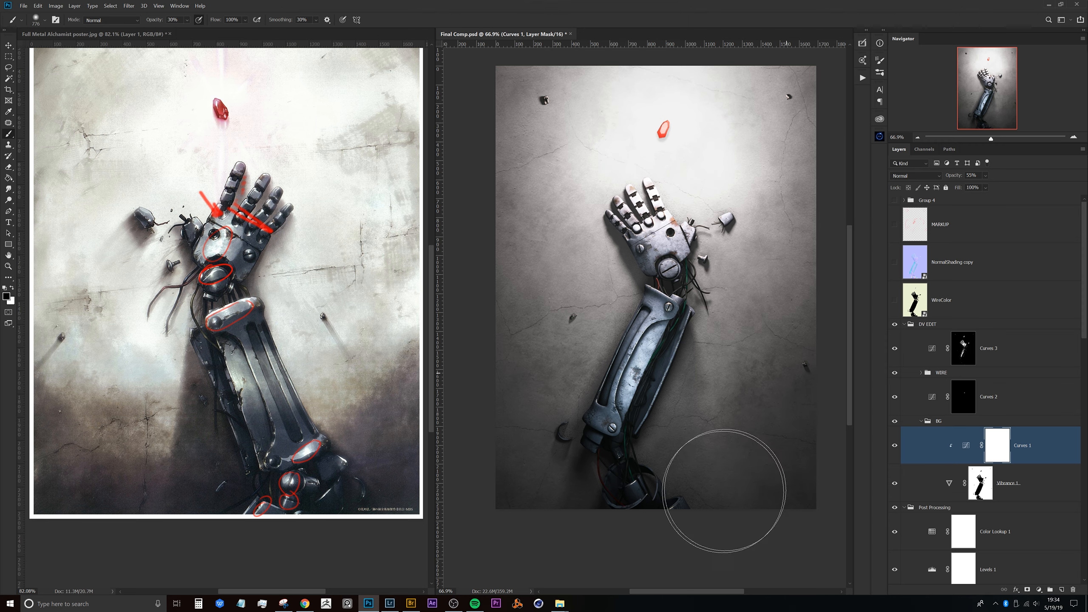
mouse_move(780, 467)
mouse_down()
mouse_move(719, 507)
mouse_move(744, 484)
mouse_move(612, 474)
mouse_move(651, 392)
mouse_move(652, 346)
mouse_up()
key(8)
mouse_move(771, 418)
mouse_down()
mouse_move(777, 469)
mouse_move(528, 522)
mouse_up()
mouse_move(651, 497)
mouse_down()
mouse_move(476, 458)
mouse_move(510, 414)
mouse_move(543, 436)
mouse_move(489, 185)
mouse_move(488, 127)
mouse_up()
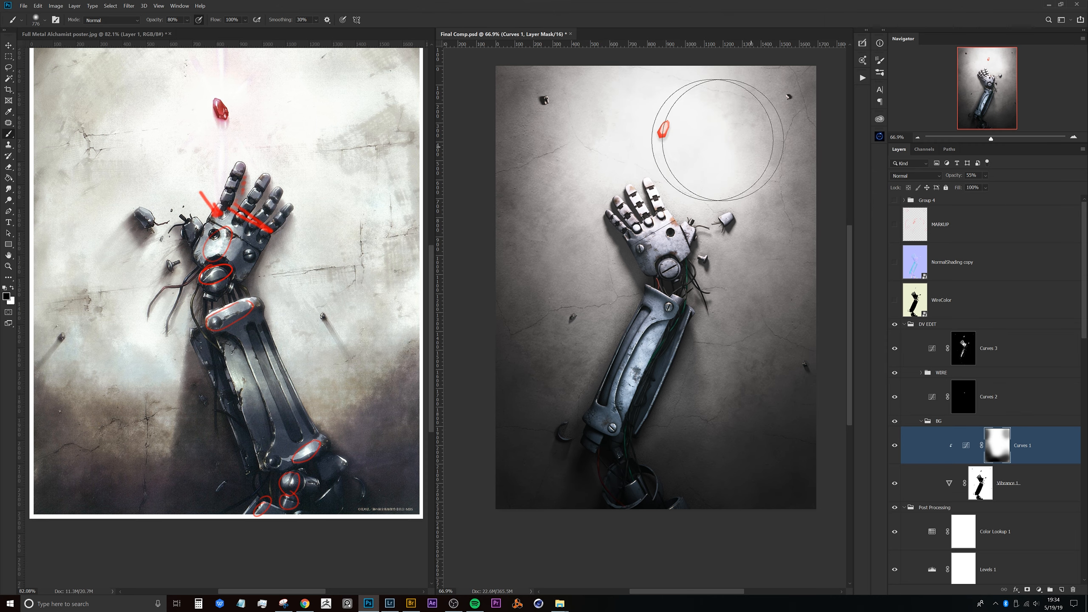
Paint black on the Curves 1 mask around the hand and along the forearm, reducing the brush size for the arm.
drag(731, 198, 655, 189)
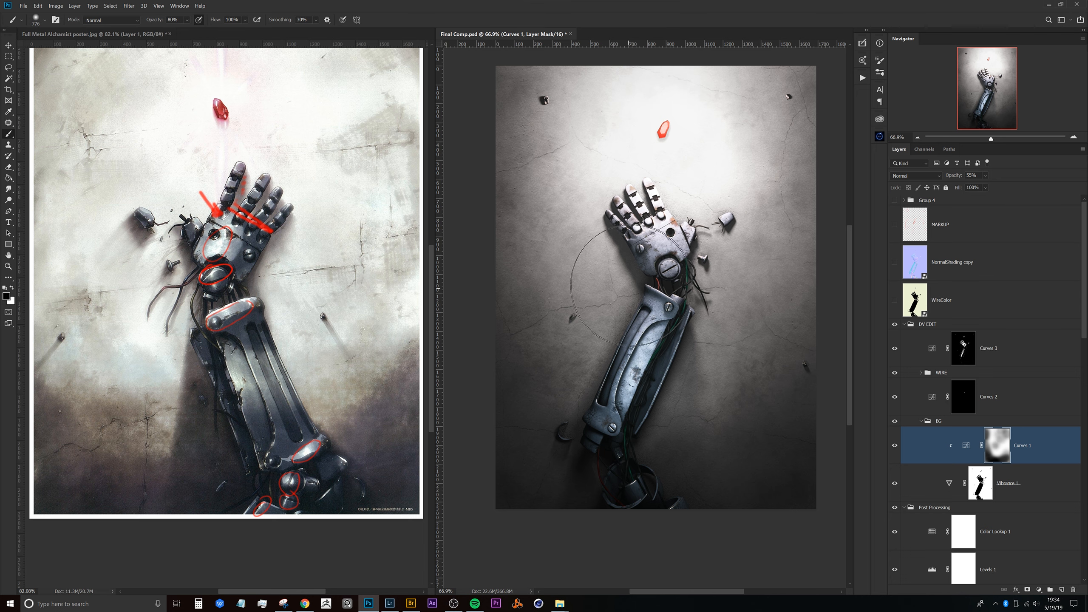
mouse_move(658, 279)
mouse_down()
mouse_move(581, 279)
mouse_move(621, 217)
mouse_move(661, 272)
mouse_move(641, 253)
mouse_move(662, 260)
mouse_move(645, 371)
mouse_move(671, 322)
mouse_up()
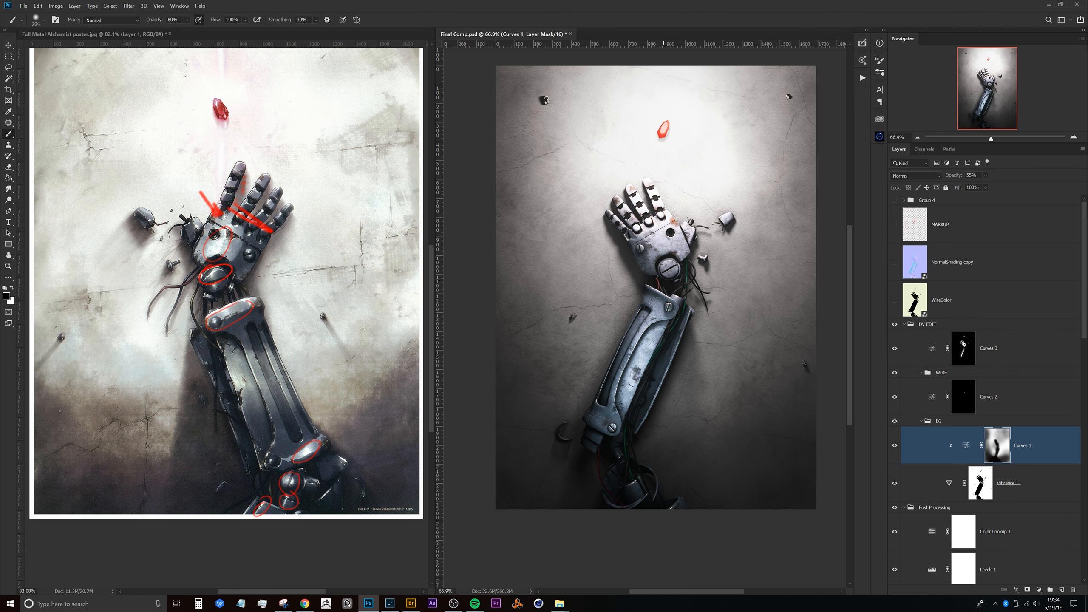
scroll(667, 233, up, 1)
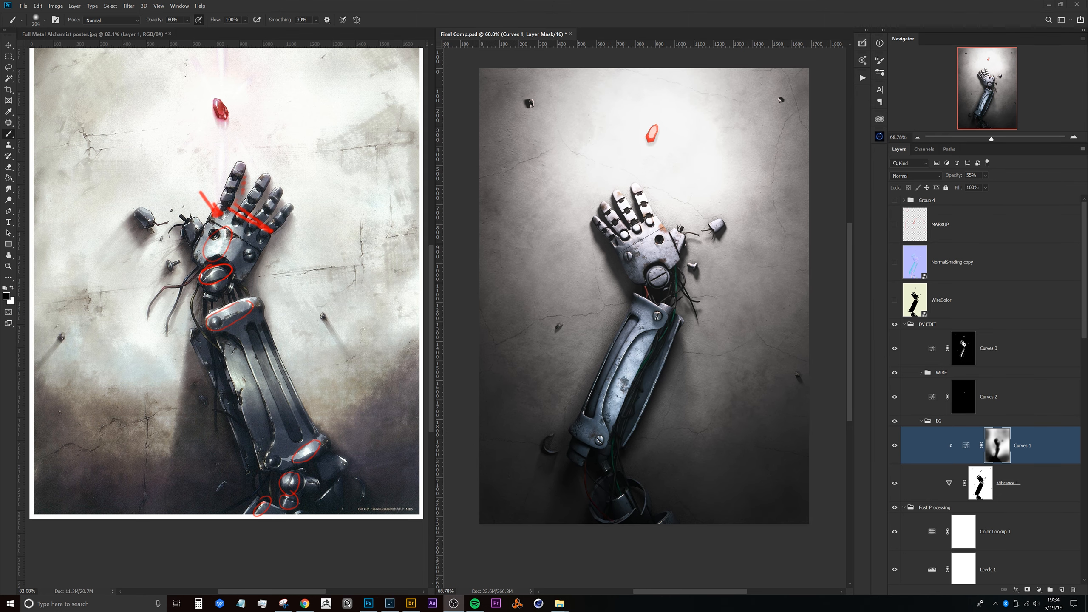
Circle the loose debris and its cast shadows on either side of the arm in red on the reference poster's Layer 1.
click(559, 19)
click(298, 287)
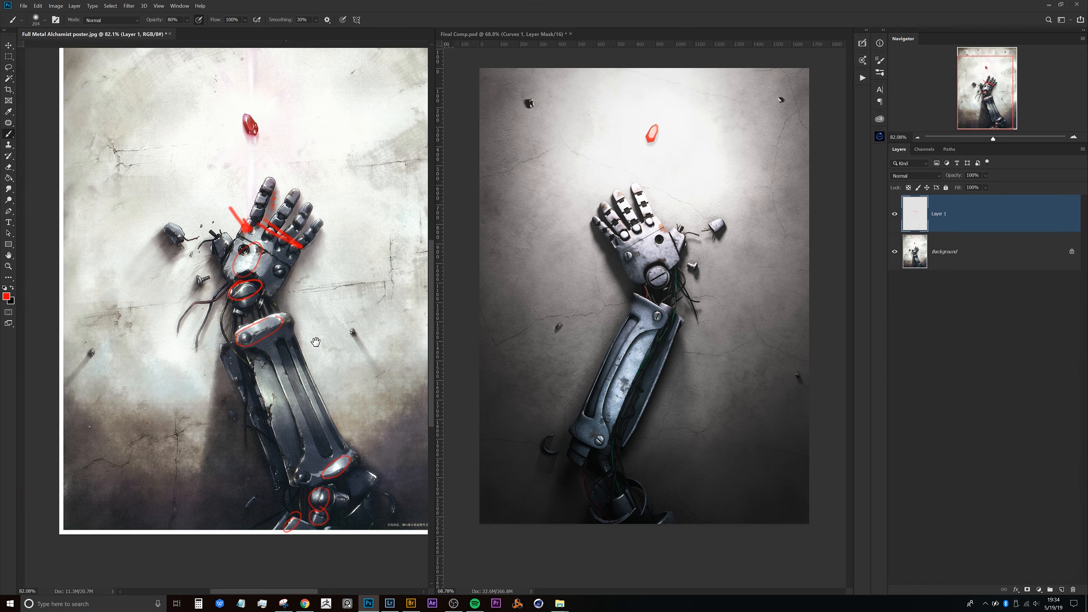
alt+drag(101, 352, 68, 356)
mouse_move(77, 416)
mouse_down()
mouse_move(60, 416)
mouse_move(103, 356)
mouse_move(64, 390)
mouse_move(105, 356)
mouse_move(92, 339)
mouse_up()
mouse_move(358, 323)
mouse_down()
mouse_move(374, 392)
mouse_move(358, 321)
mouse_up()
mouse_move(161, 216)
mouse_down()
mouse_move(165, 297)
mouse_move(189, 234)
mouse_up()
mouse_move(246, 256)
mouse_down()
mouse_move(238, 367)
mouse_move(226, 352)
mouse_up()
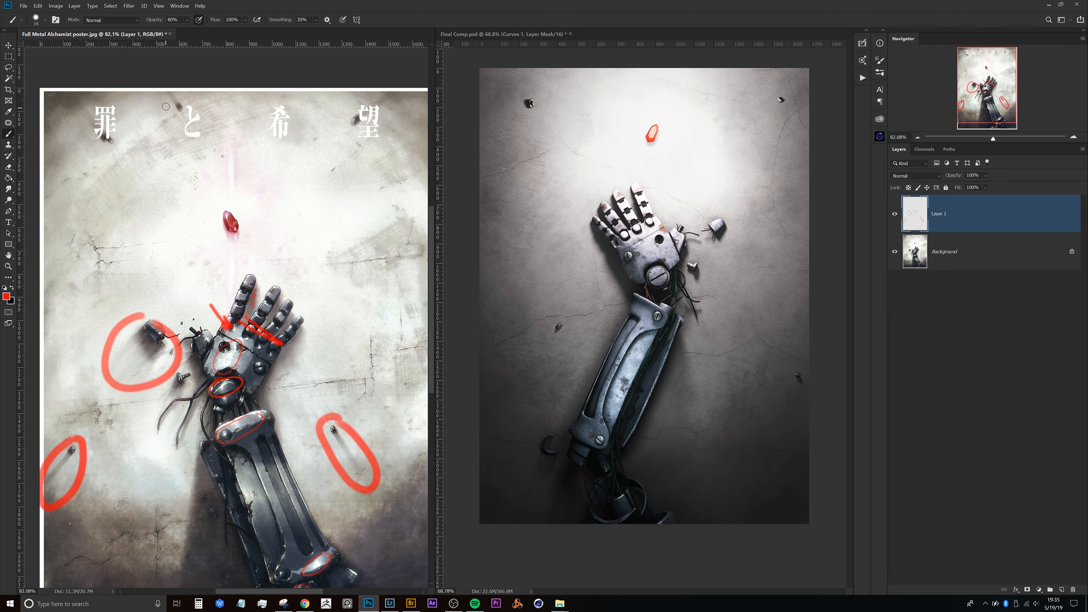
Circle the debris near the poster's upper edge and outline the large shadow running down from the wrist in red.
mouse_move(180, 91)
mouse_down()
mouse_move(163, 122)
mouse_move(191, 95)
mouse_up()
drag(93, 127, 31, 152)
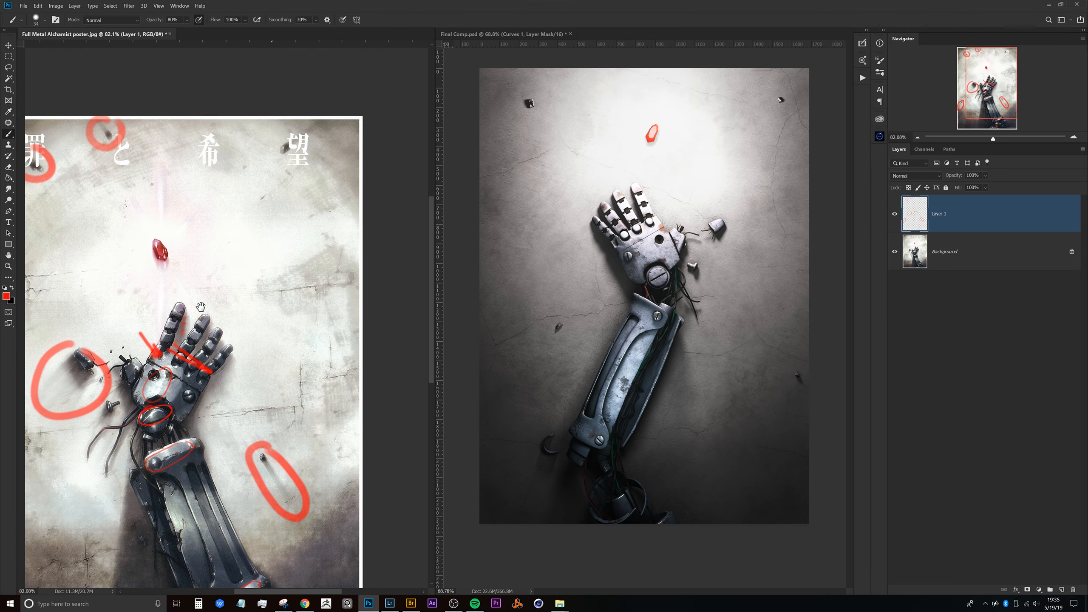
drag(301, 125, 306, 116)
mouse_move(207, 376)
mouse_down()
mouse_move(276, 221)
mouse_move(187, 372)
mouse_move(175, 460)
mouse_move(171, 518)
mouse_move(253, 529)
mouse_move(287, 471)
mouse_move(253, 306)
mouse_move(207, 270)
mouse_up()
drag(320, 358, 286, 371)
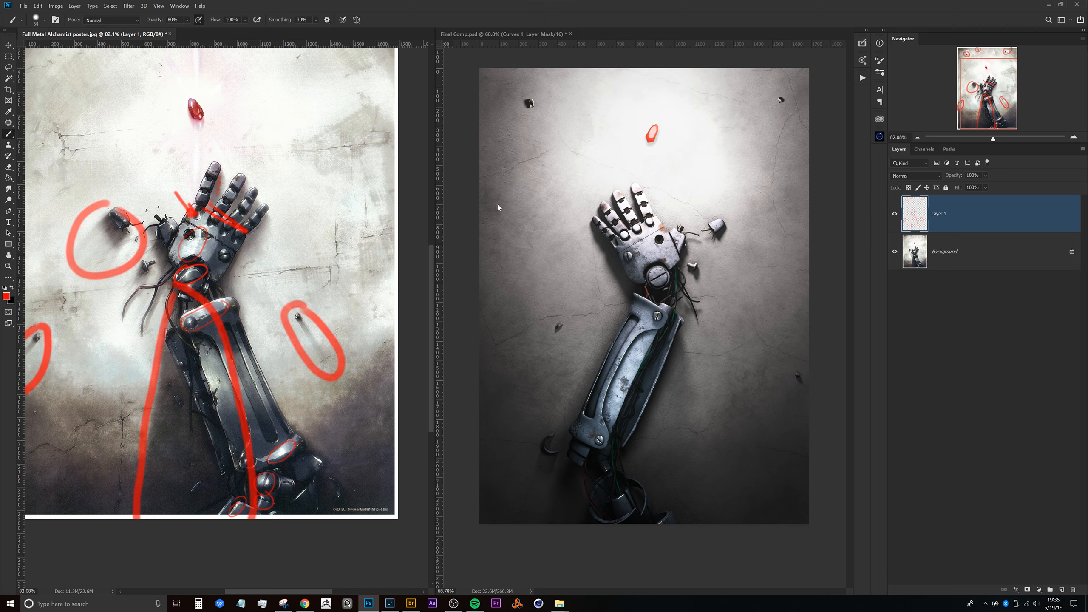
Examine the shadows and lighting around the arm, gem and debris in Final Comp.psd against the reference poster.
click(668, 324)
drag(668, 324, 639, 335)
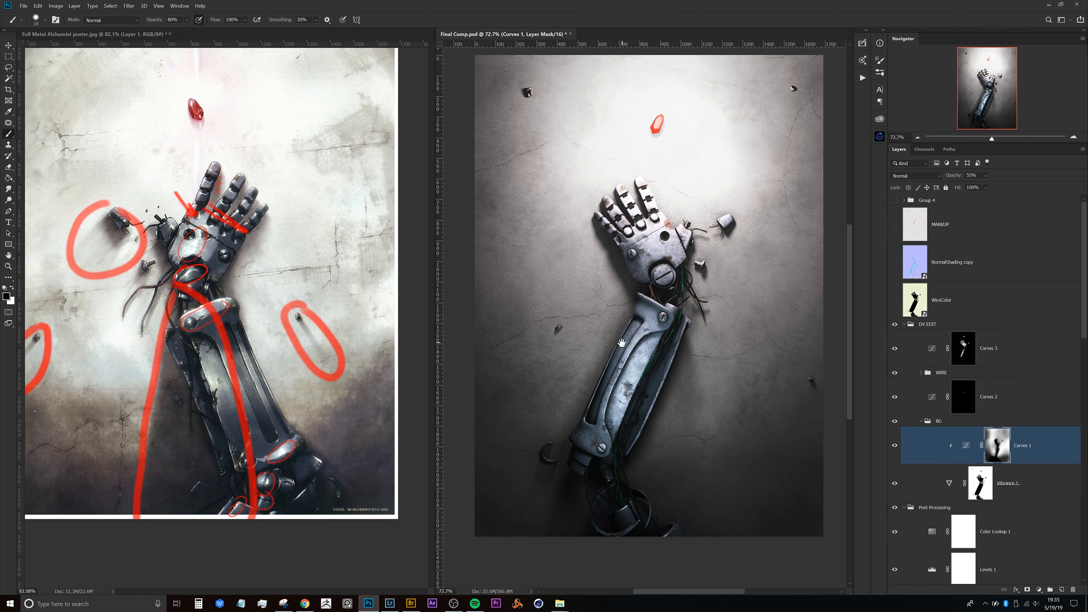
drag(629, 341, 665, 321)
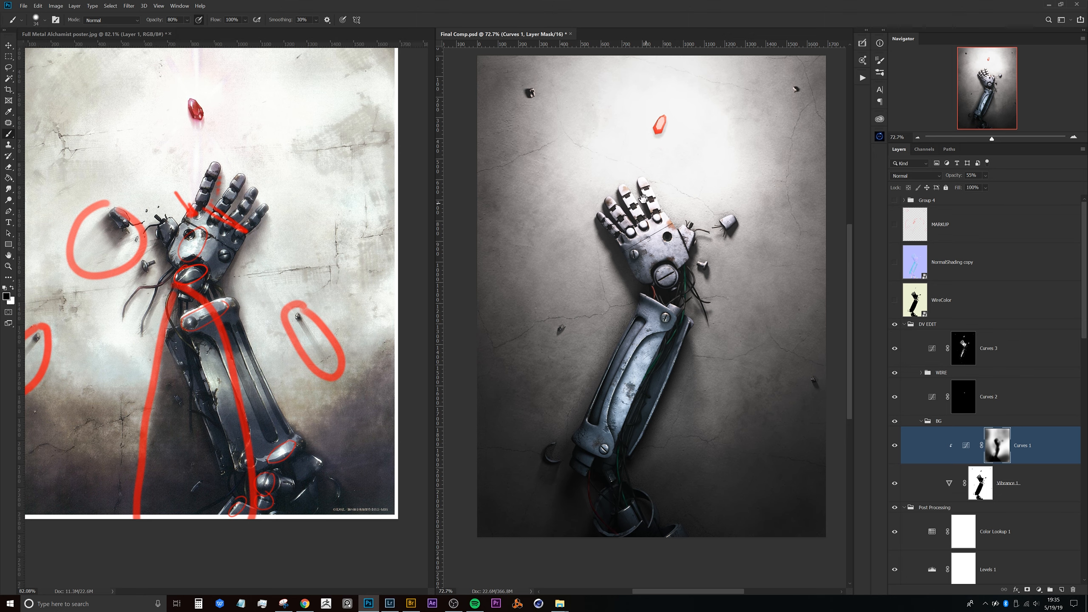
drag(670, 251, 622, 173)
mouse_move(642, 325)
mouse_down()
mouse_move(663, 313)
mouse_move(659, 324)
mouse_up()
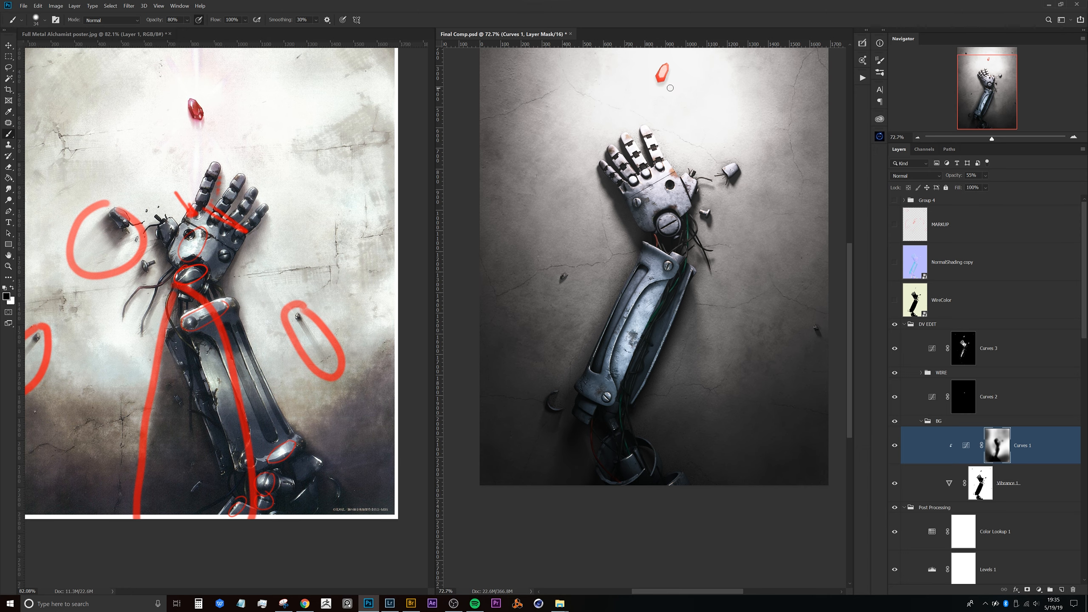
drag(663, 137, 659, 192)
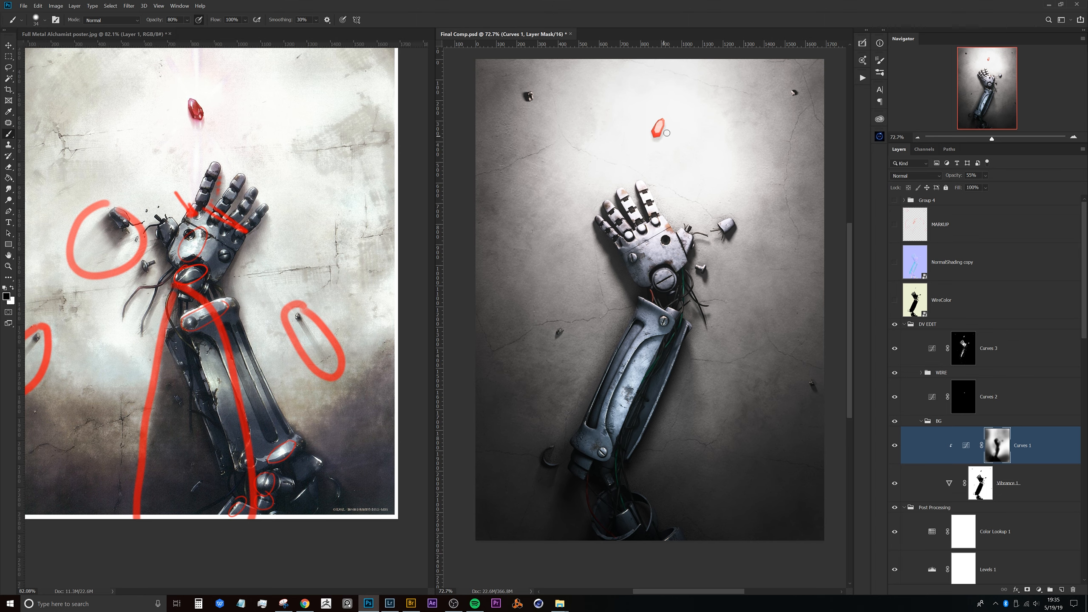
mouse_move(682, 254)
mouse_down()
mouse_move(665, 236)
mouse_move(663, 259)
mouse_up()
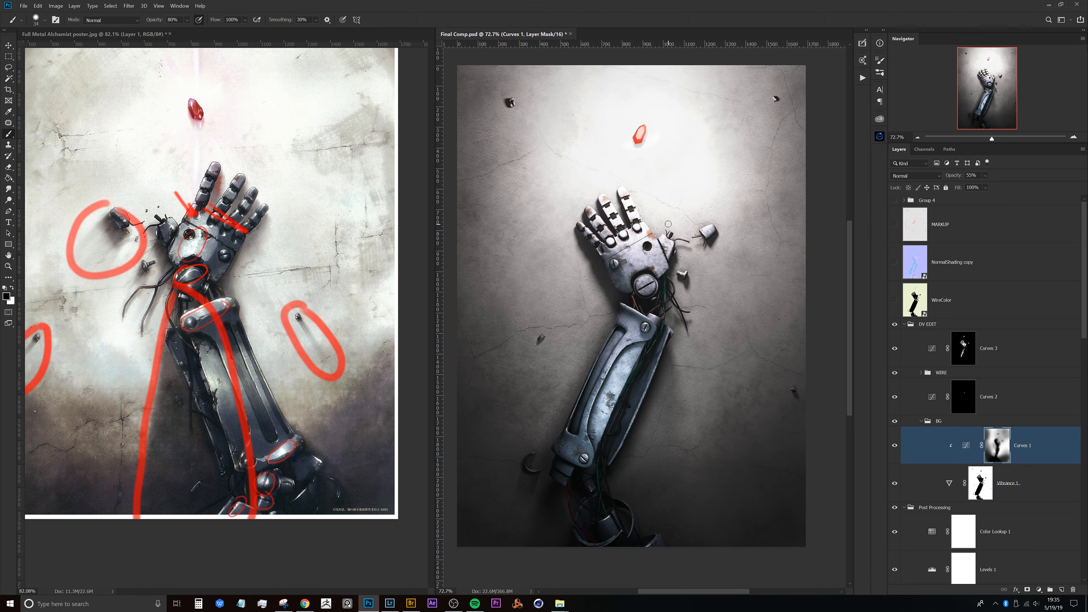
Show the MARKUP layer and paint red strokes for the arm's shadow below the wrist and the shadow beneath the gem.
drag(956, 399, 914, 250)
click(923, 231)
click(895, 224)
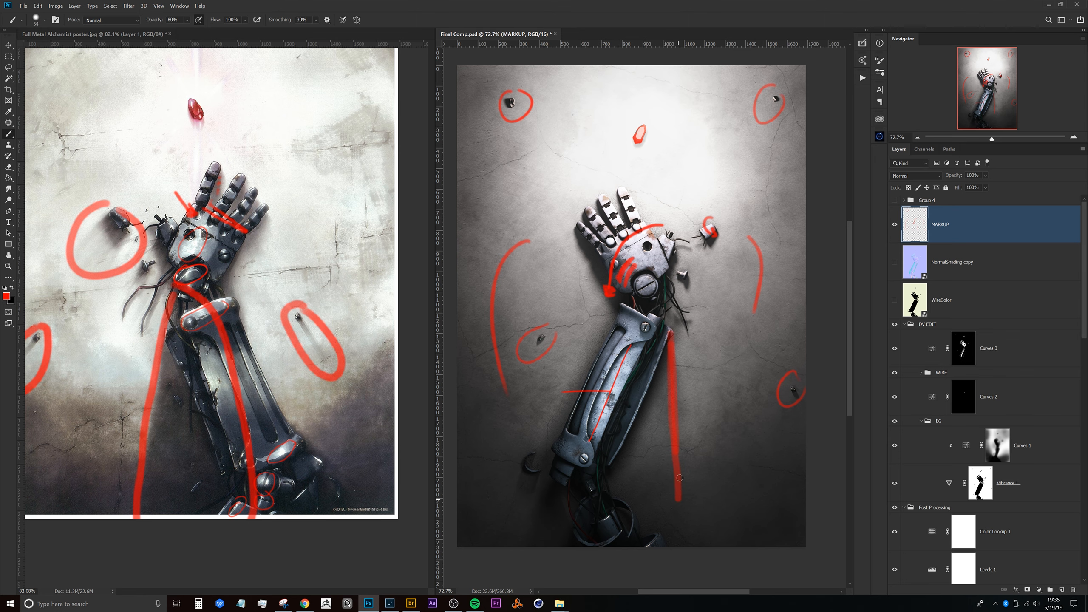
scroll(659, 332, up, 3)
drag(656, 189, 655, 211)
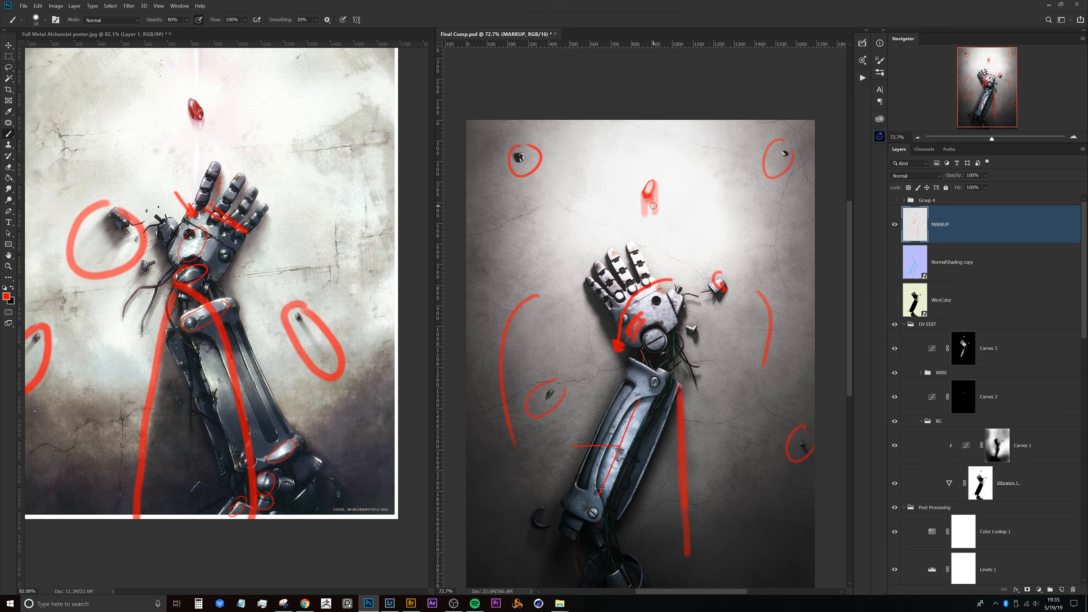
Mark the shadows of the two debris pieces on either side of the forearm in red on the MARKUP layer.
alt+scroll(649, 192, down, 4)
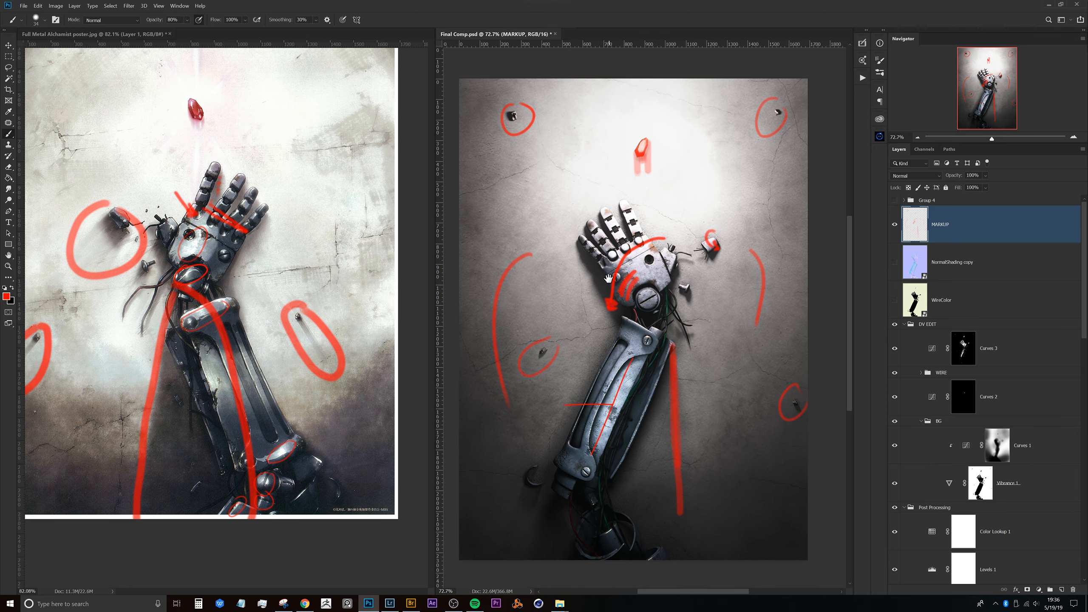
scroll(595, 308, up, 4)
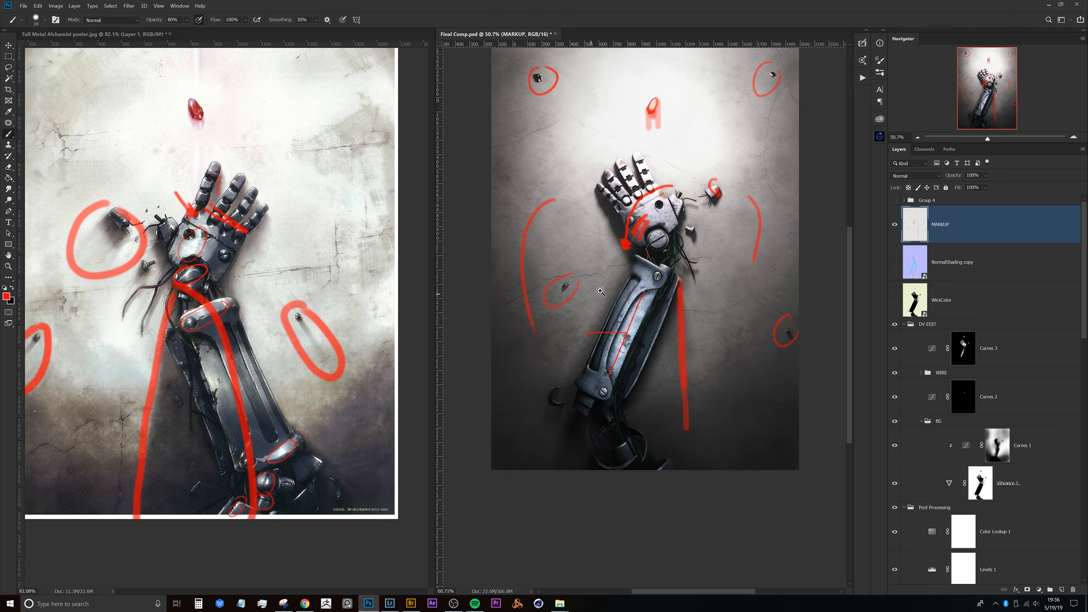
drag(624, 312, 609, 312)
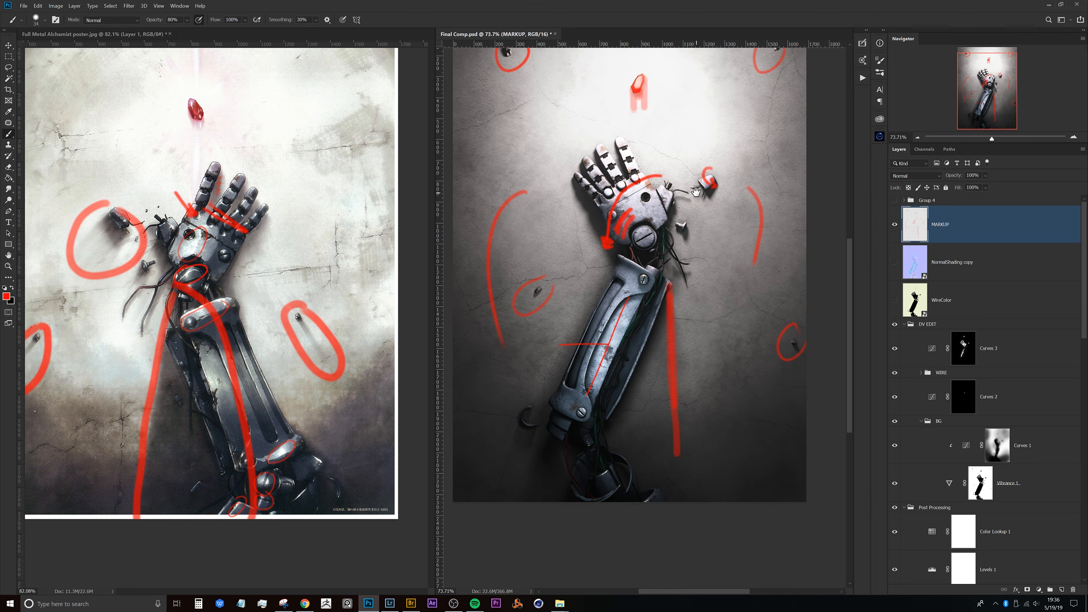
mouse_move(571, 272)
mouse_down()
mouse_move(571, 287)
mouse_move(578, 270)
mouse_up()
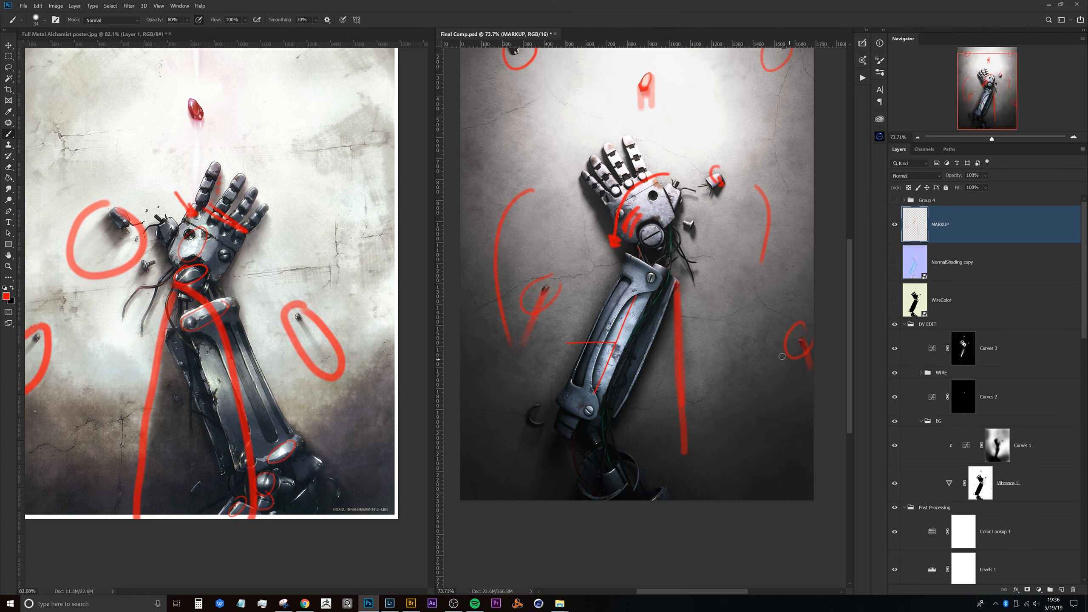
scroll(578, 311, up, 5)
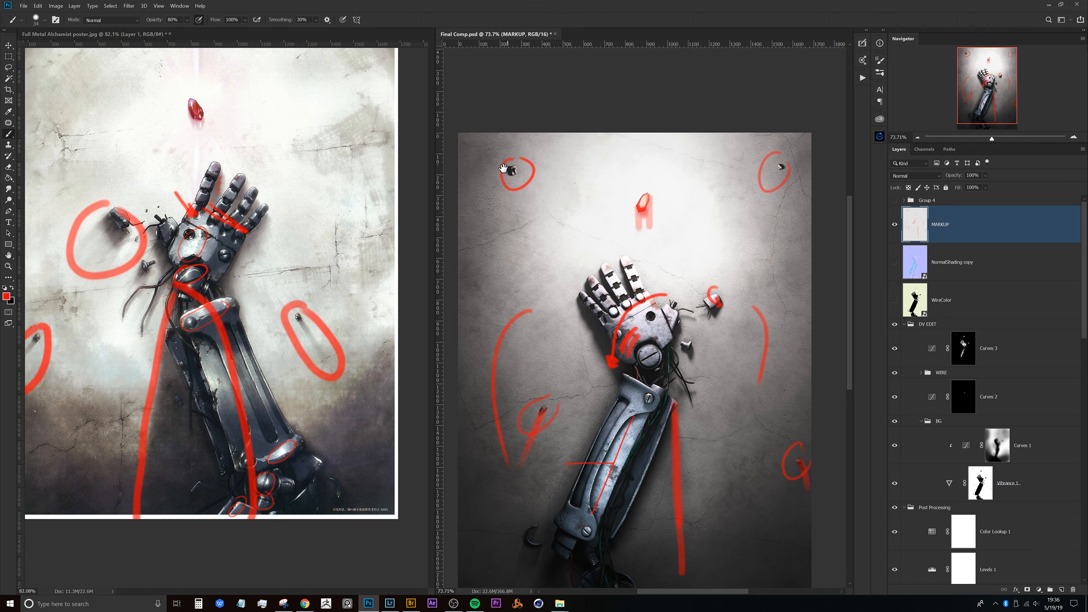
drag(612, 220, 627, 189)
drag(608, 253, 574, 260)
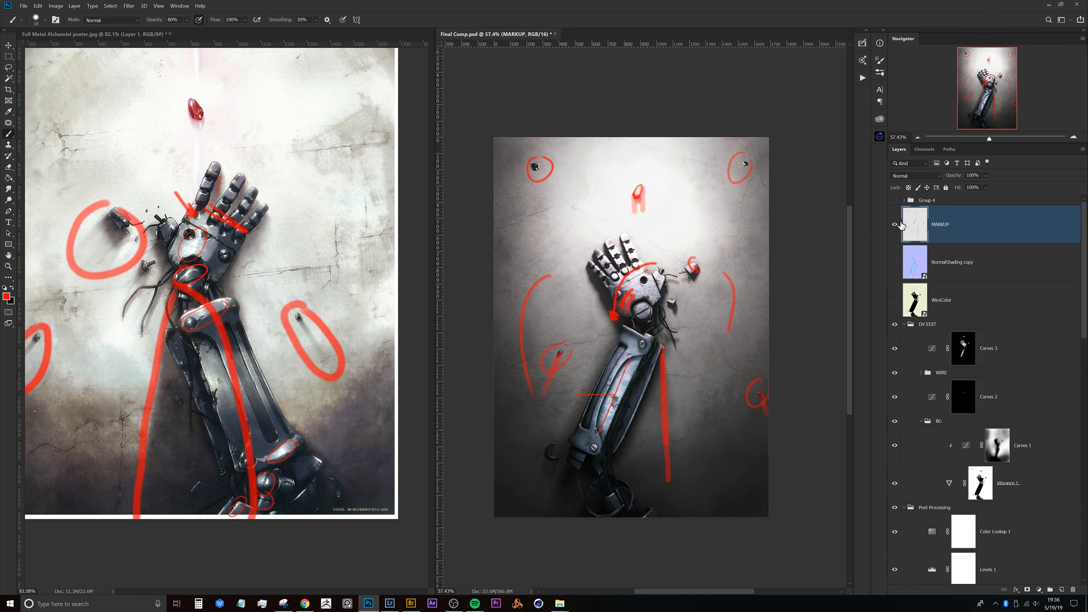
Hide the MARKUP layer and add a Curves adjustment layer above Curves 3 in the DV EDIT group.
click(894, 200)
click(894, 201)
click(894, 224)
mouse_move(596, 373)
mouse_down()
mouse_move(599, 305)
mouse_move(660, 294)
mouse_up()
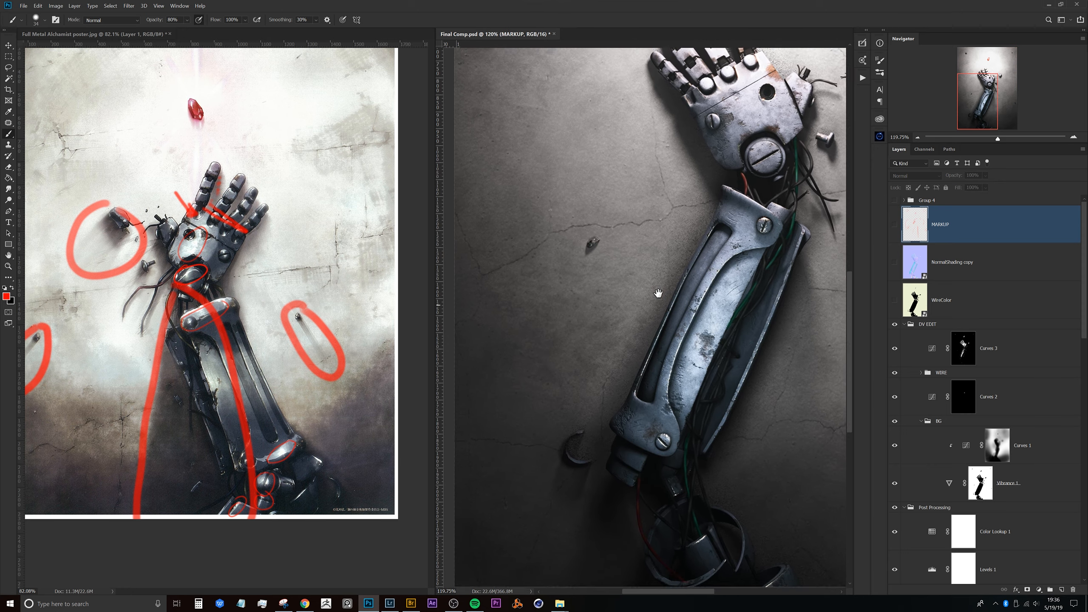
drag(662, 346, 657, 352)
double_click(963, 348)
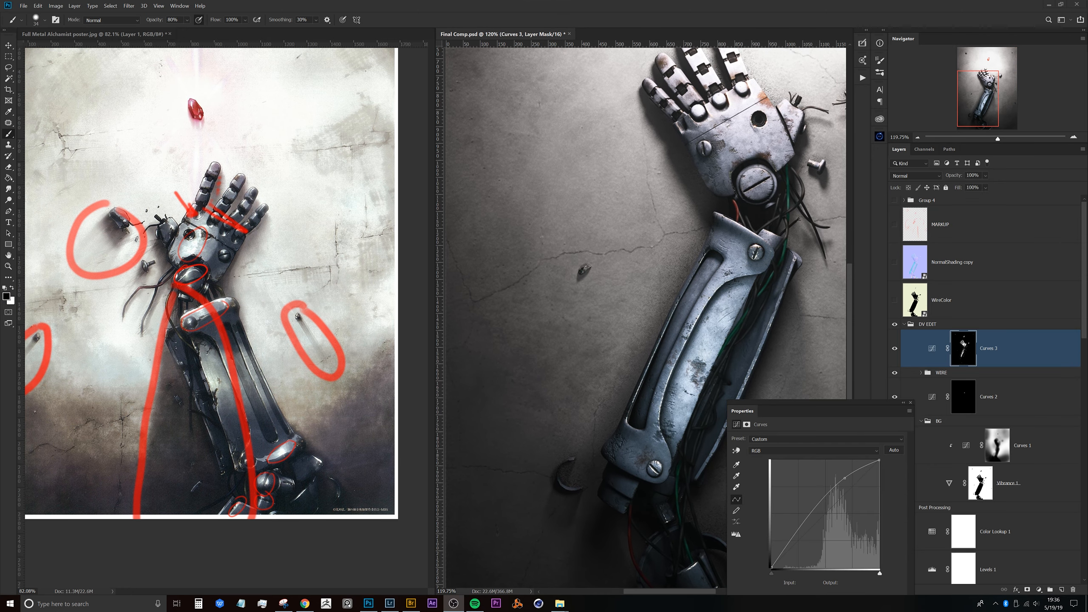
drag(876, 405, 857, 404)
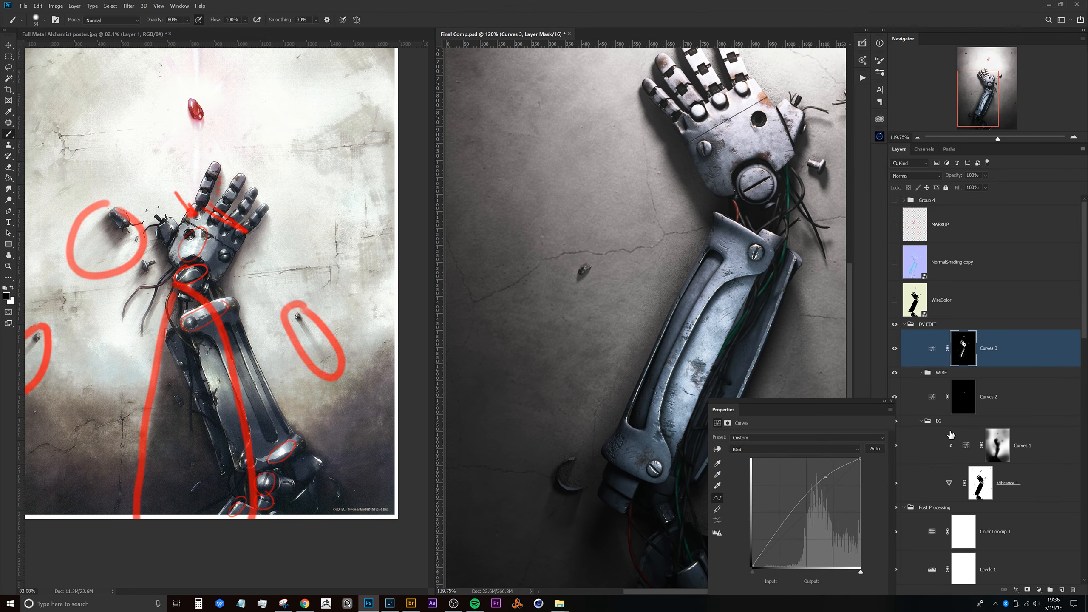
click(1040, 593)
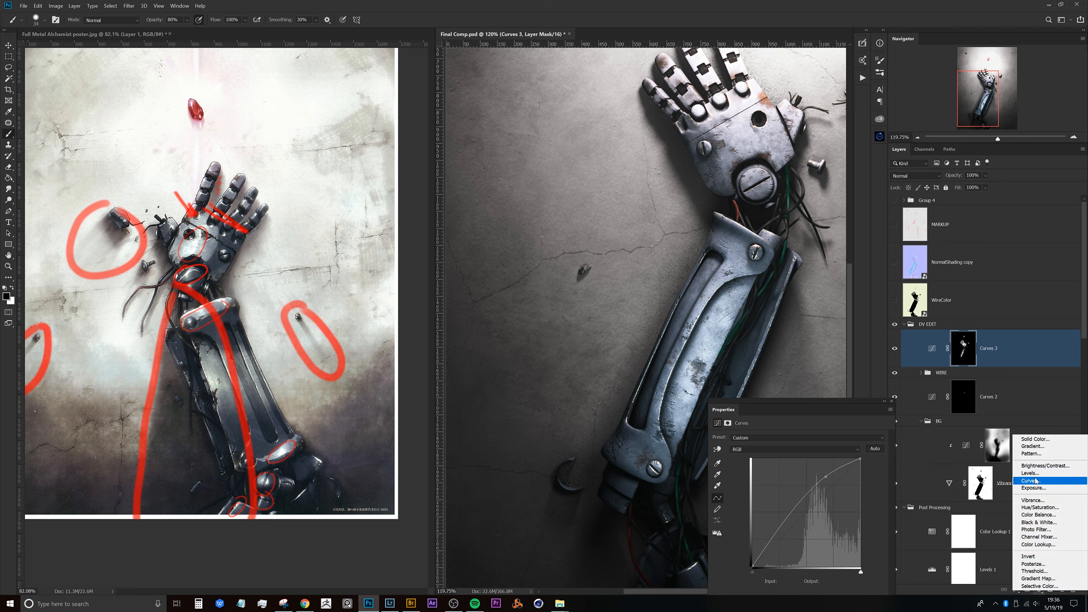
click(1037, 481)
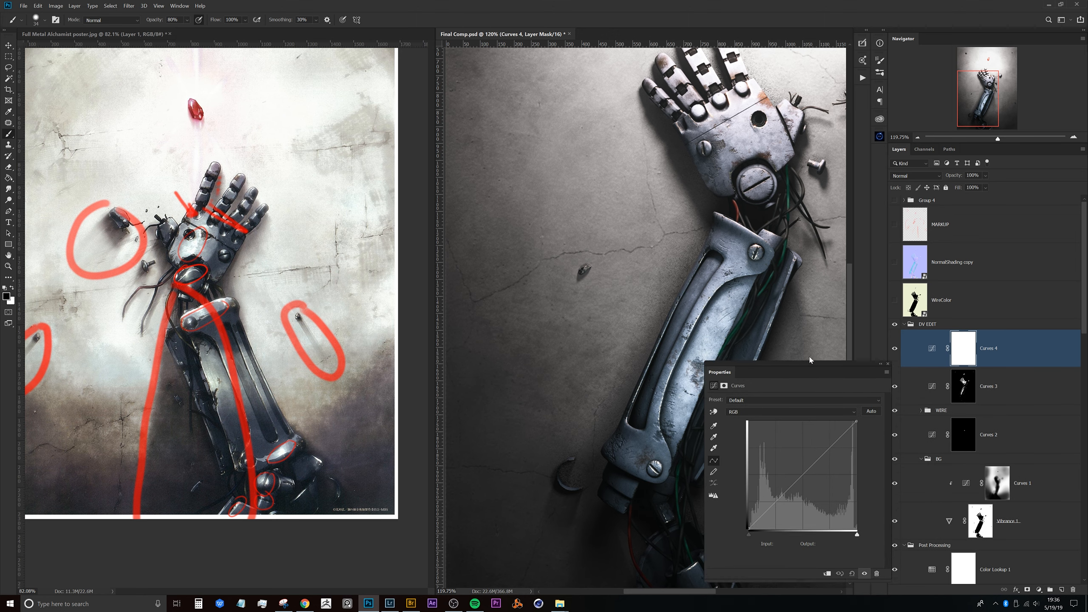
Pull the Curves 4 curve down to darken the image and invert its layer mask to black.
drag(812, 446, 819, 457)
click(976, 355)
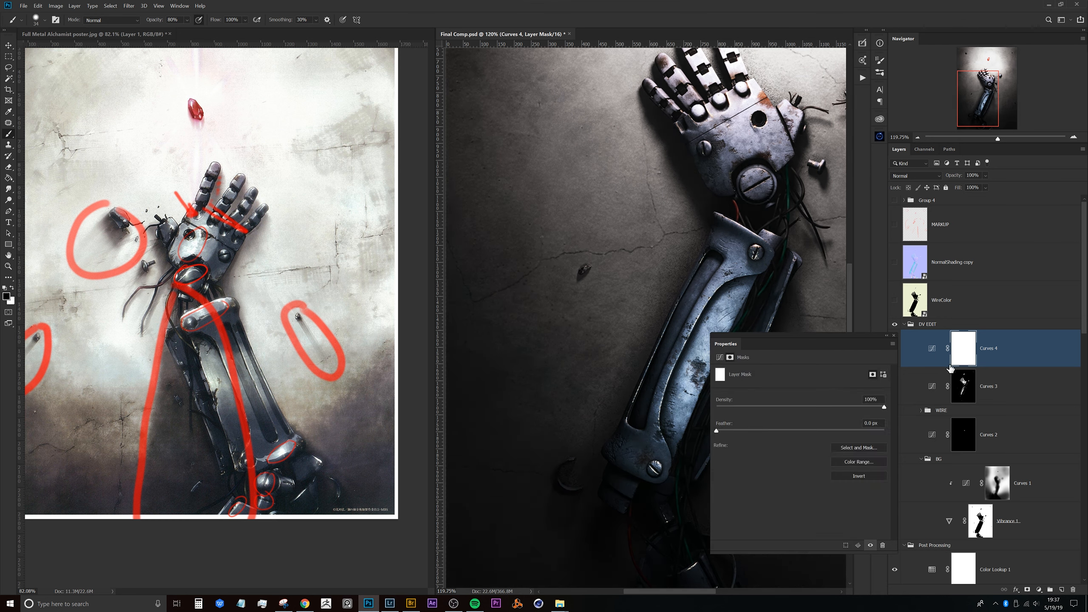
key(ctrl+i)
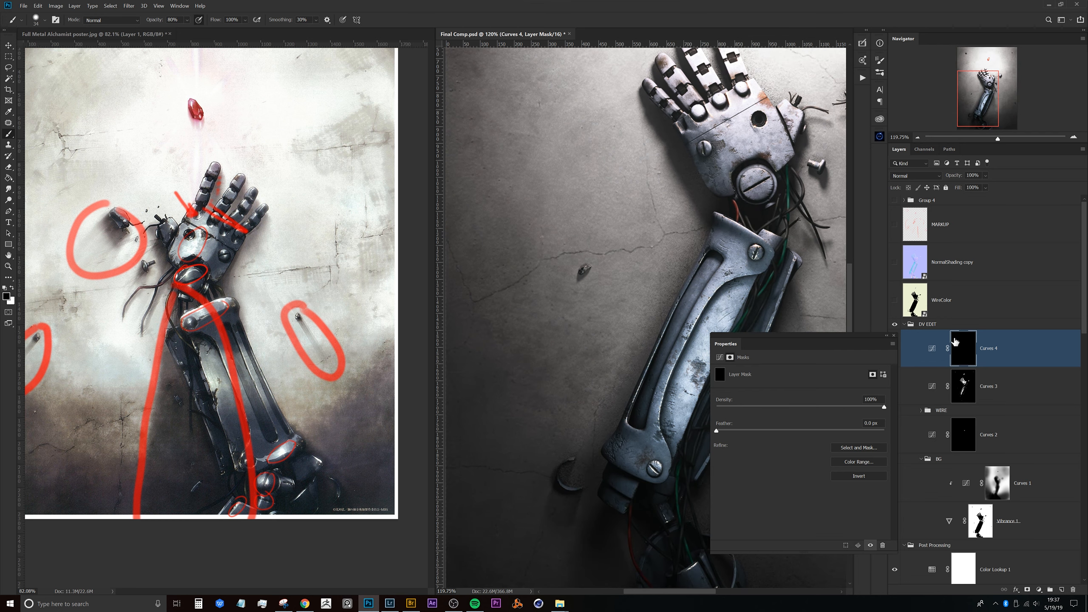
click(932, 348)
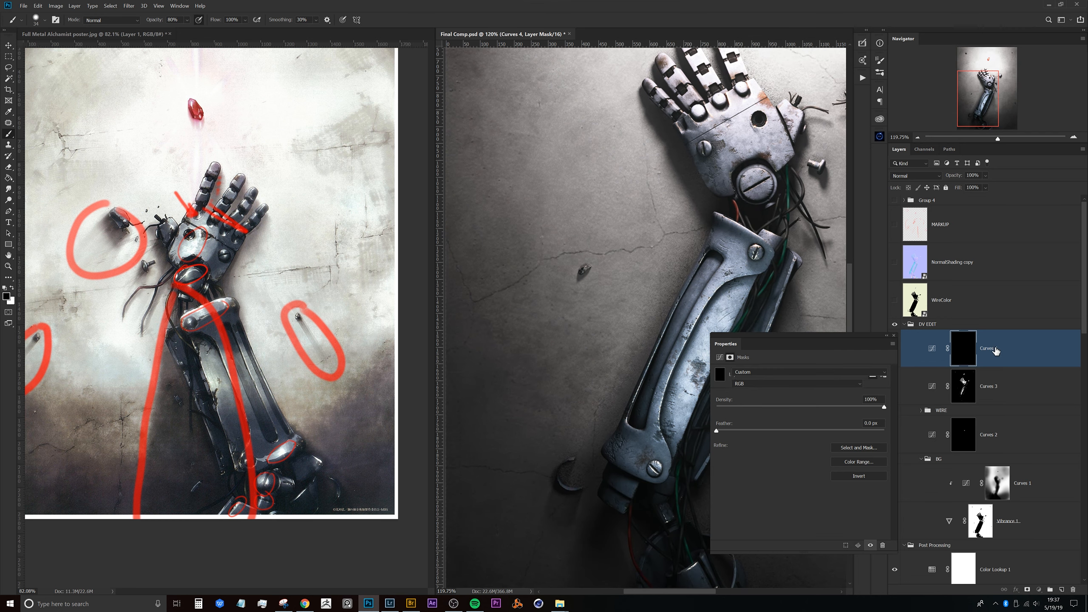
click(966, 354)
Outline a narrow shadow running down from the debris left of the forearm and fill it white on the Curves 4 mask.
drag(580, 273, 592, 253)
key(l)
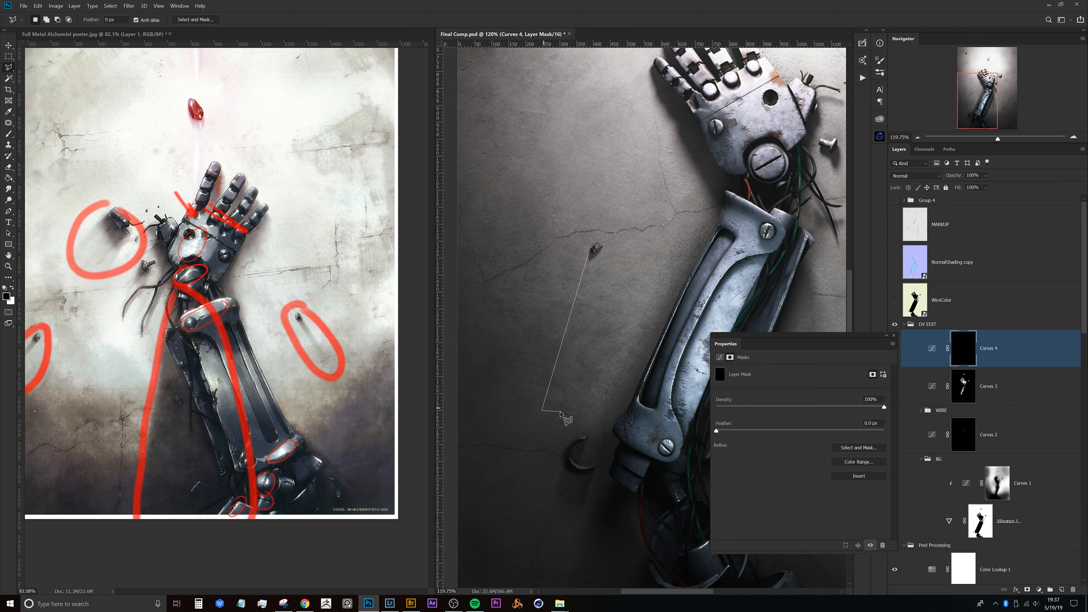
click(555, 410)
click(589, 254)
key(ctrl+BackSpace)
scroll(717, 287, down, 5)
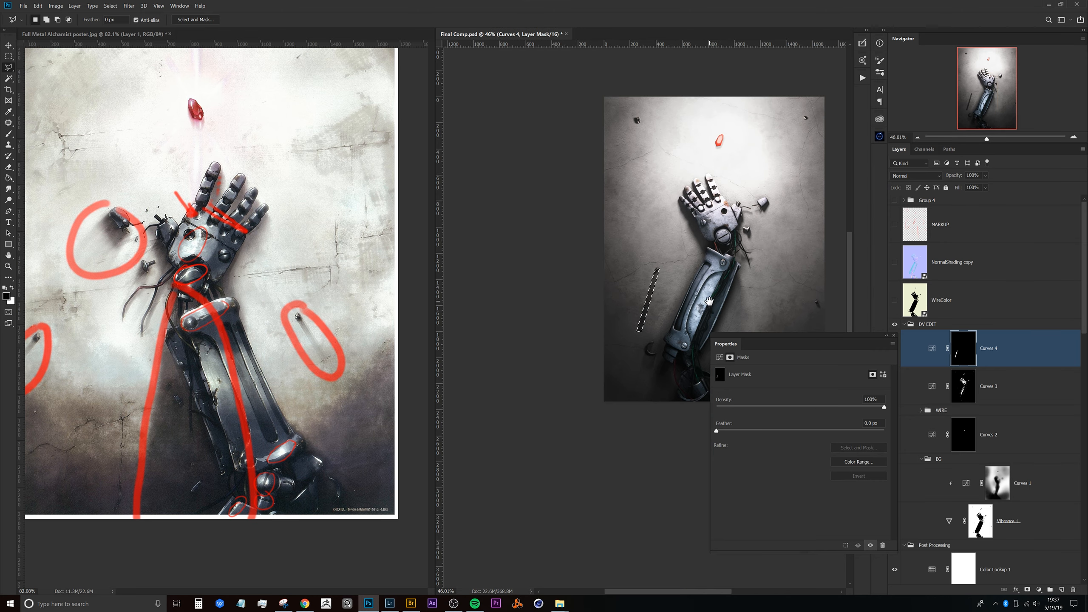
Outline a slanted shadow from the small debris near the canvas's right edge and fill it white on the Curves 4 mask.
scroll(677, 272, up, 5)
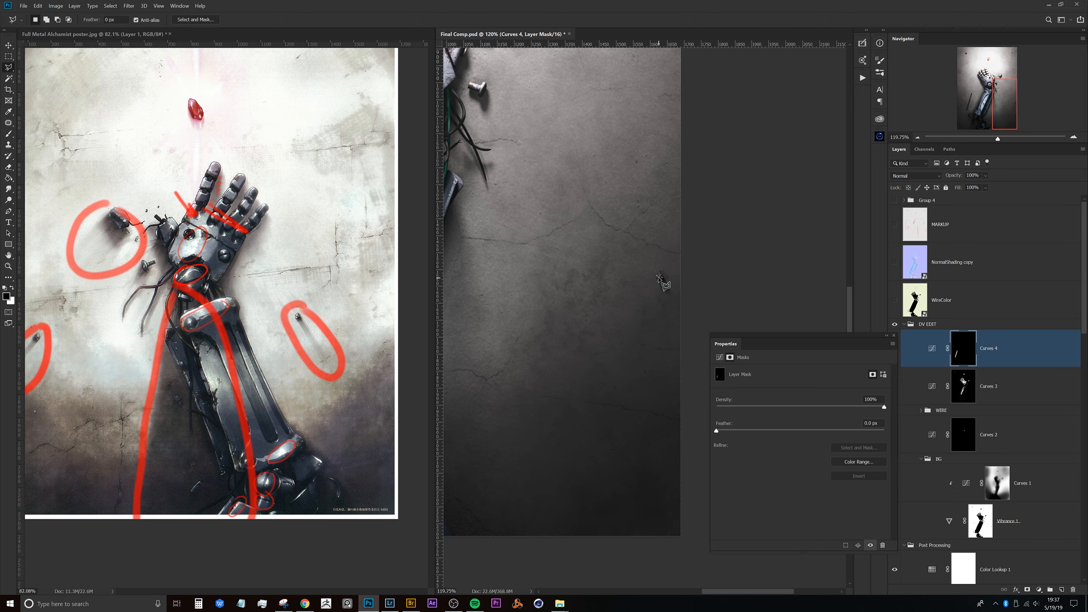
click(660, 277)
click(683, 363)
click(688, 346)
click(660, 276)
Outline the forearm's large cast shadow down to the canvas's lower edge, fill it white on the mask, and touch it up with the Brush.
mouse_move(469, 238)
mouse_down()
mouse_move(590, 379)
mouse_move(573, 219)
mouse_move(563, 215)
mouse_up()
click(622, 164)
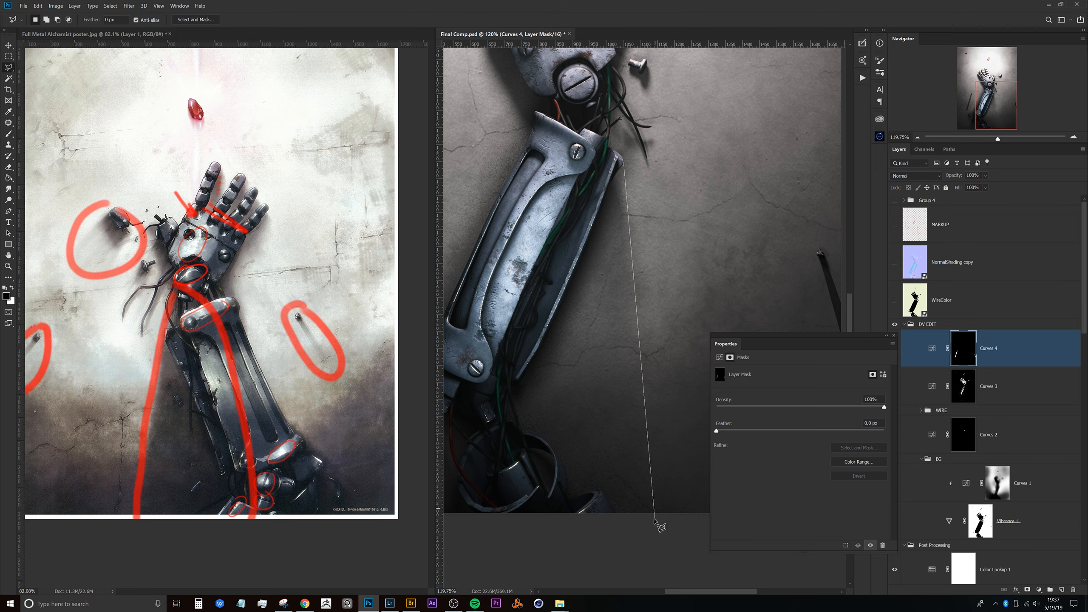
click(653, 533)
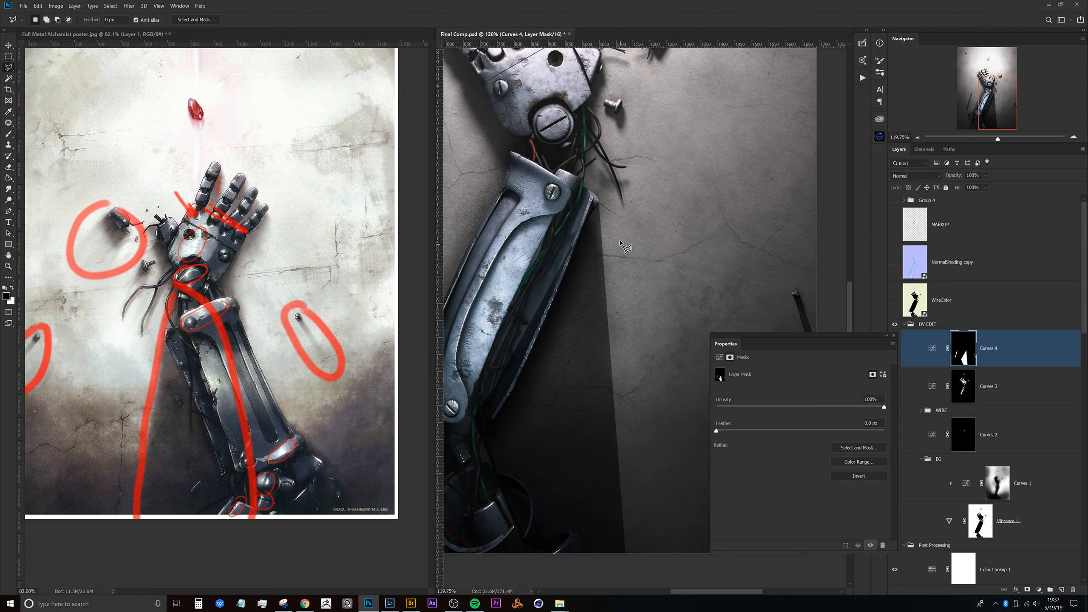
key(b)
alt+right_click(616, 209)
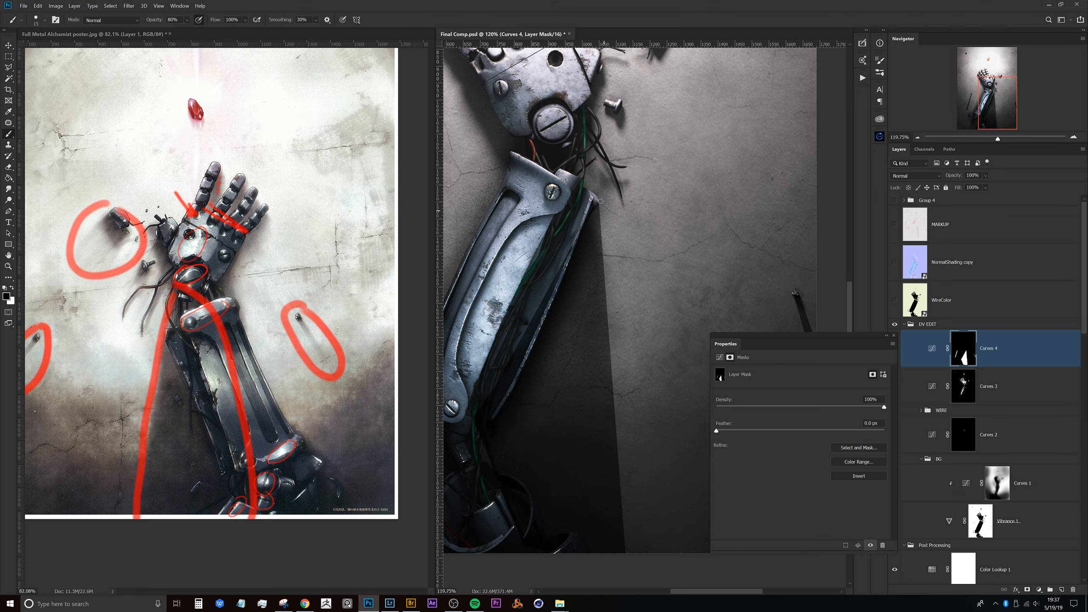
drag(592, 220, 641, 366)
Outline a widening shadow below the metal fragment beside the hand, fill it white on the Curves 4 mask, and deselect.
drag(651, 261, 573, 285)
drag(606, 244, 654, 244)
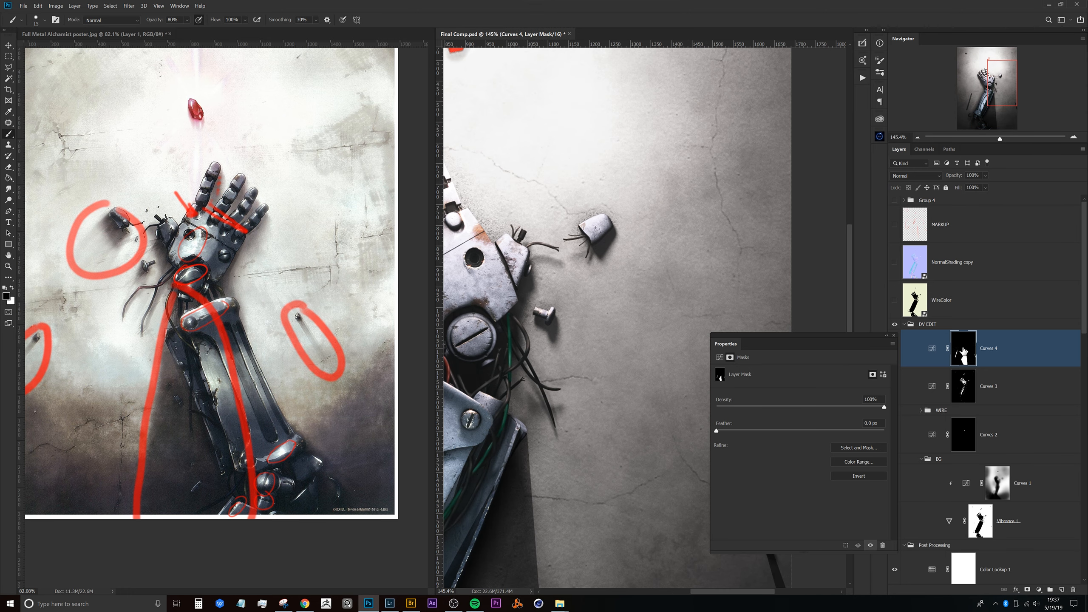
key(l)
click(592, 245)
click(652, 376)
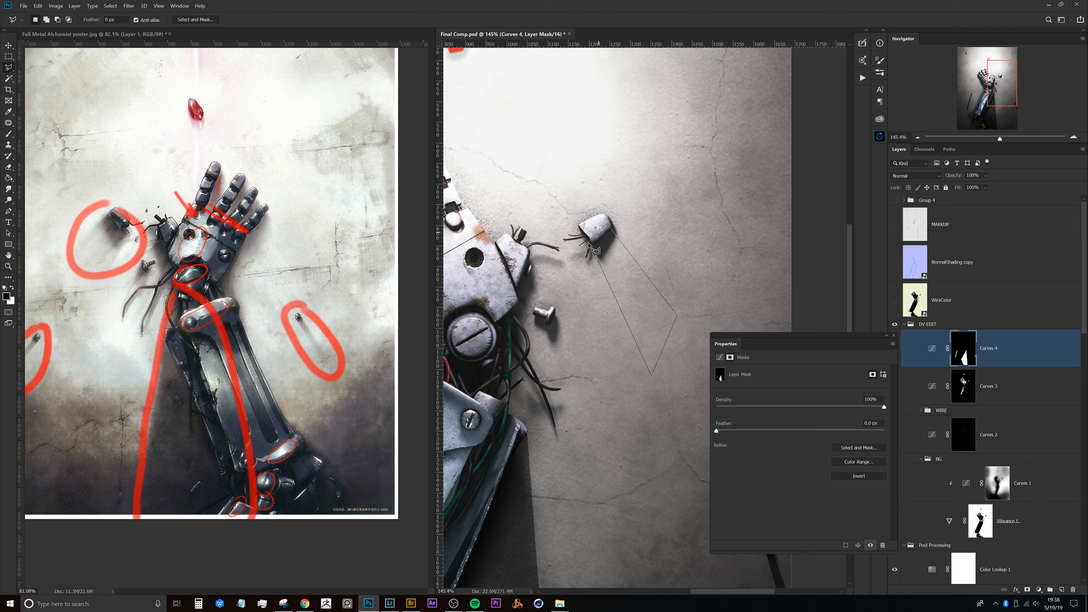
click(592, 245)
scroll(543, 119, left, 2)
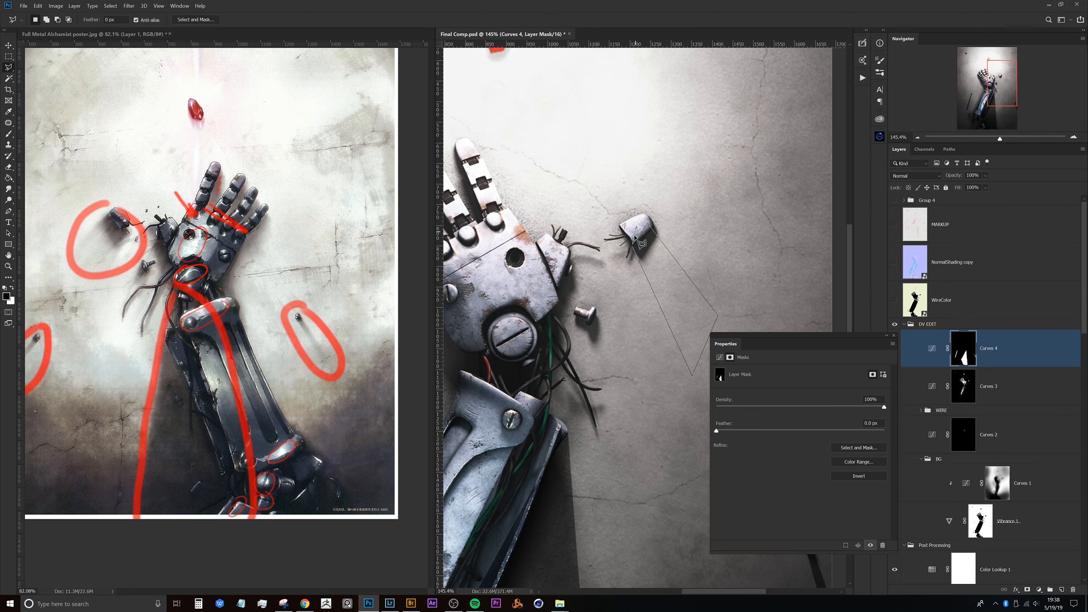
click(638, 246)
key(ctrl+BackSpace)
key(ctrl+d)
Soften the shadow edges on the Curves 4 mask with a Gaussian Blur.
drag(586, 251, 528, 300)
drag(528, 300, 611, 307)
click(930, 347)
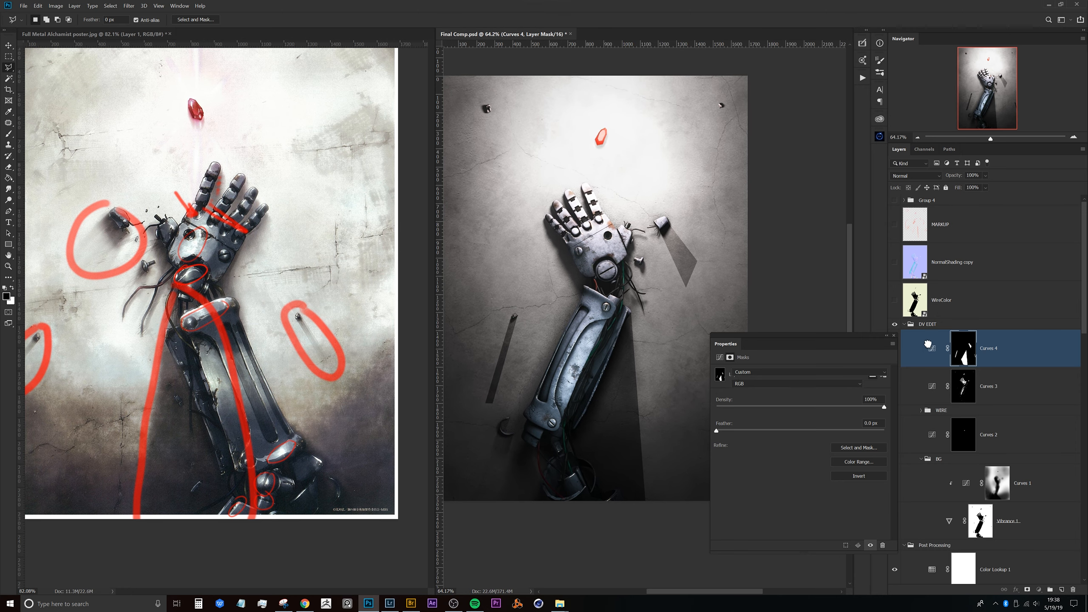
click(956, 352)
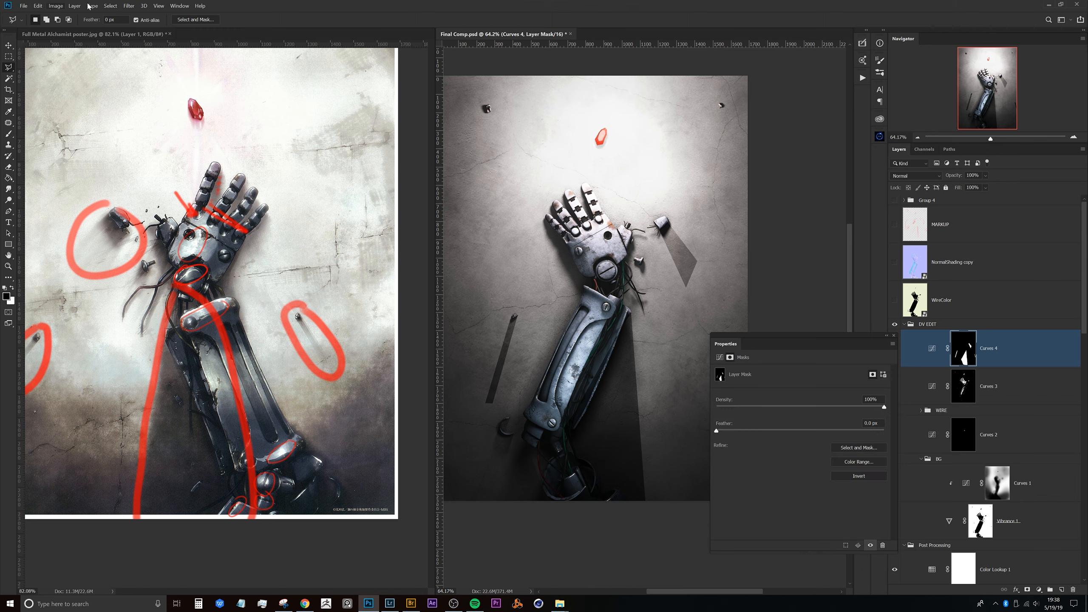
click(128, 6)
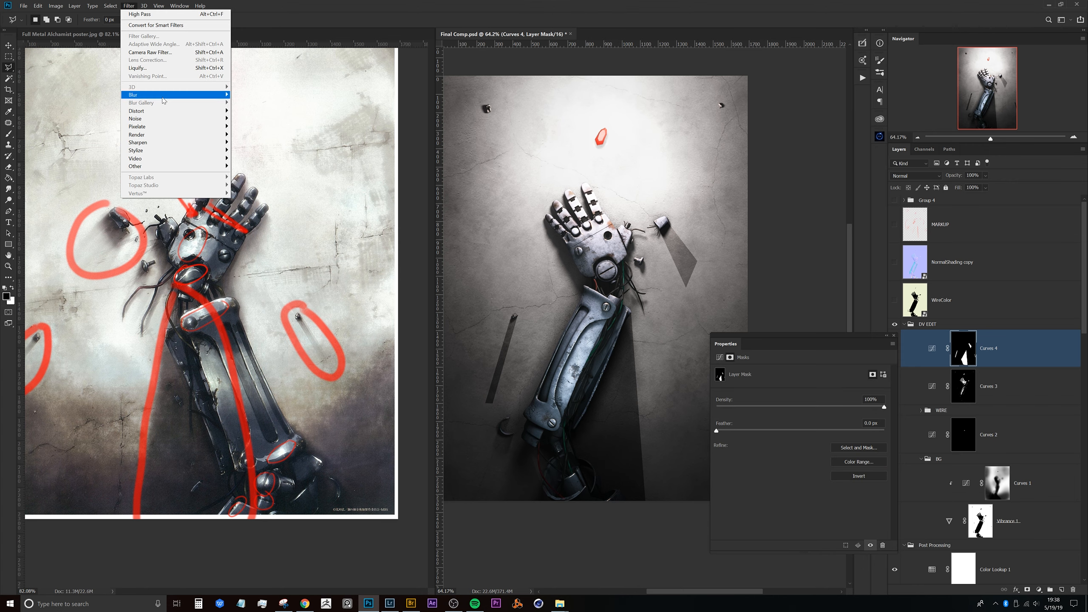
mouse_move(176, 100)
click(254, 126)
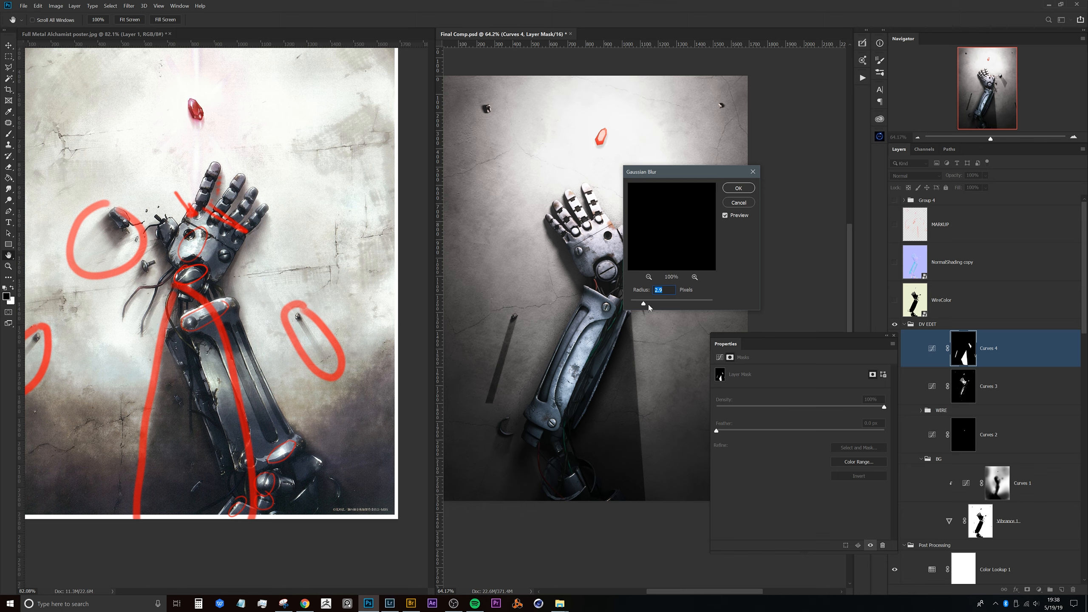
drag(643, 304, 649, 303)
click(738, 188)
Fade the far ends of the debris and forearm shadows on the Curves 4 mask with a very large soft black brush.
key(l)
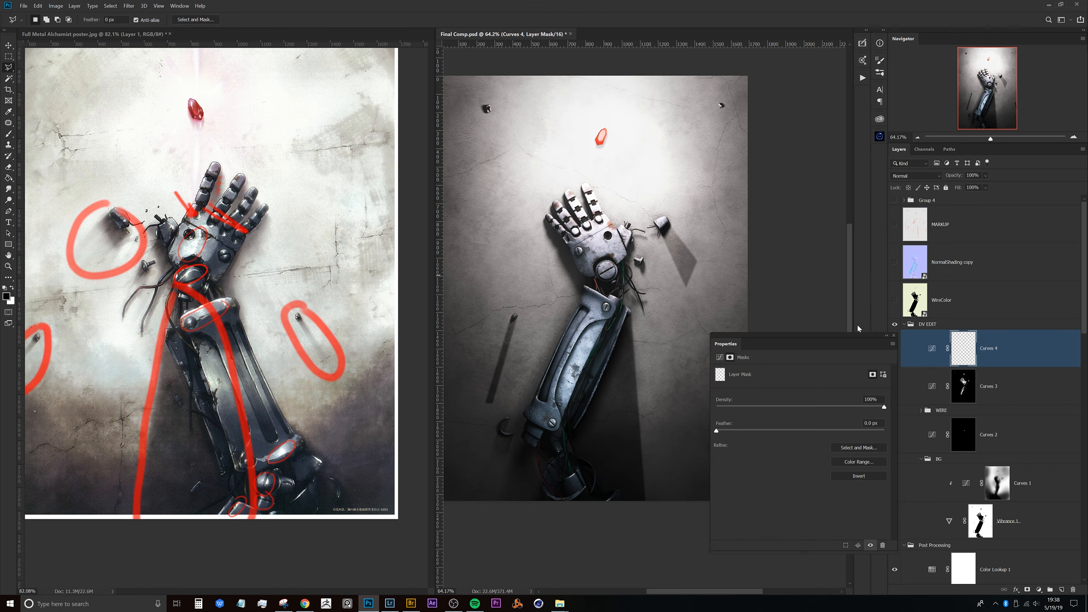
drag(597, 221, 620, 187)
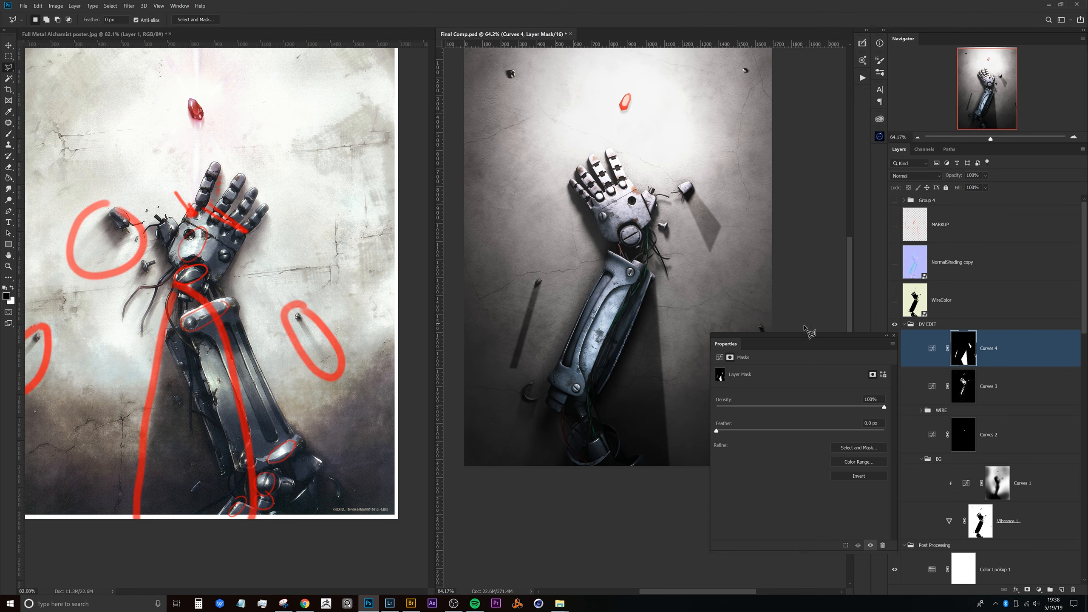
click(894, 335)
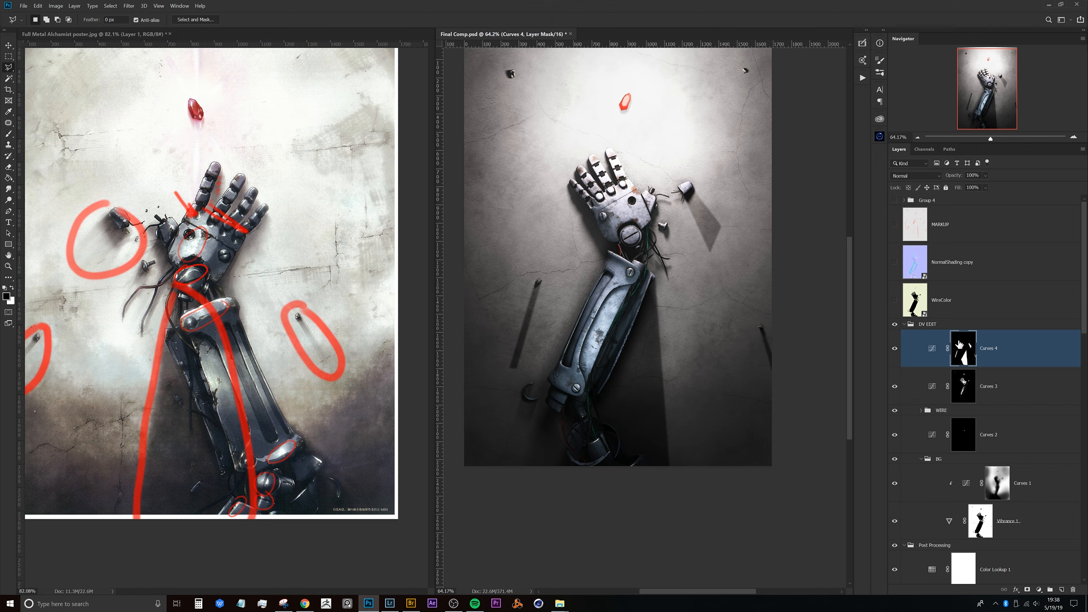
key(b)
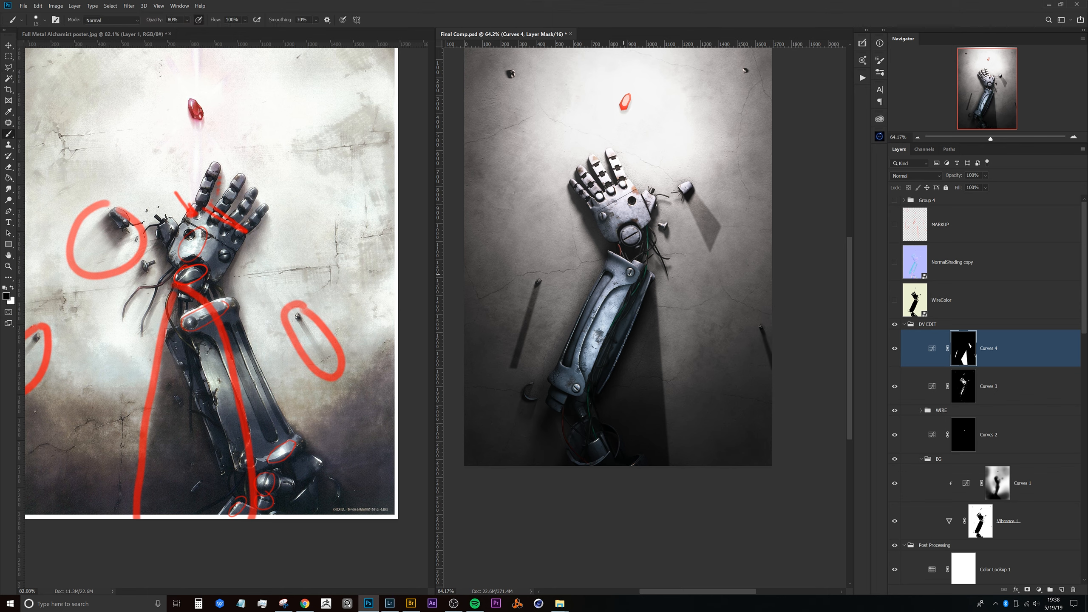
drag(674, 267, 721, 209)
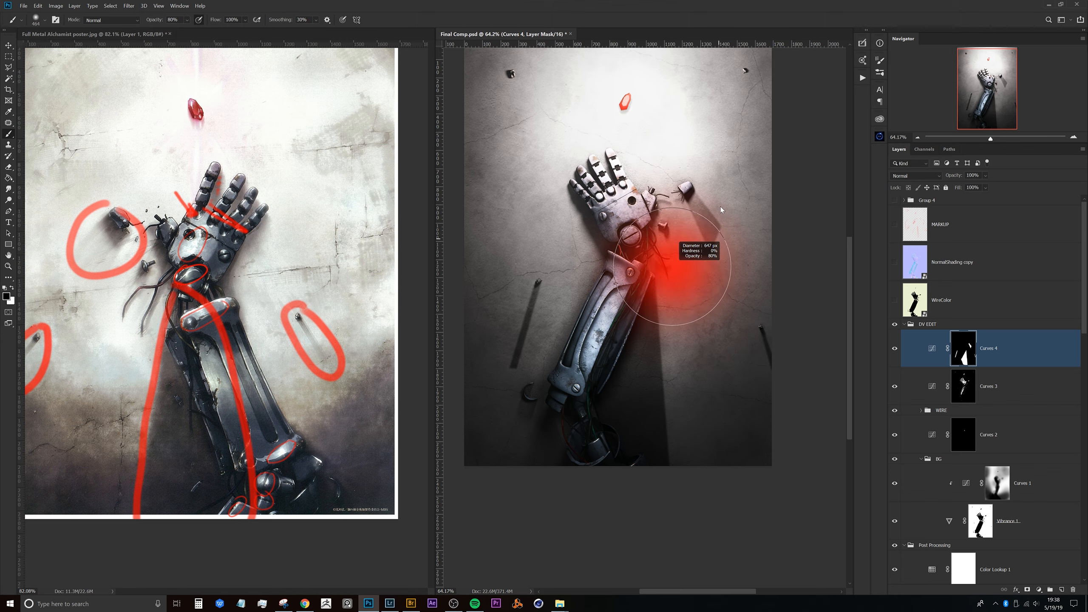
drag(732, 90, 729, 91)
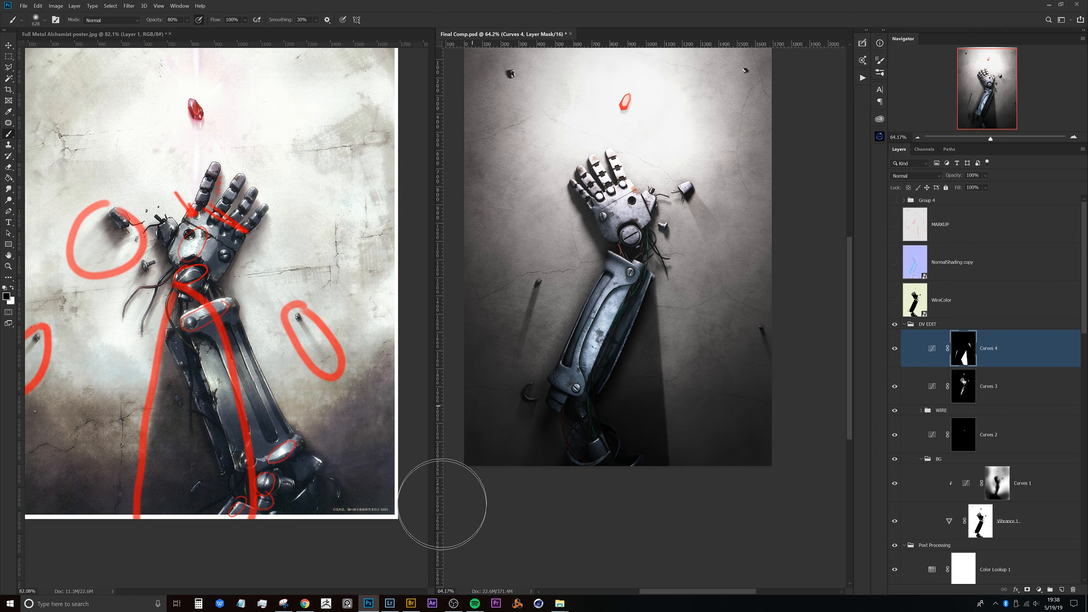
drag(565, 361, 555, 334)
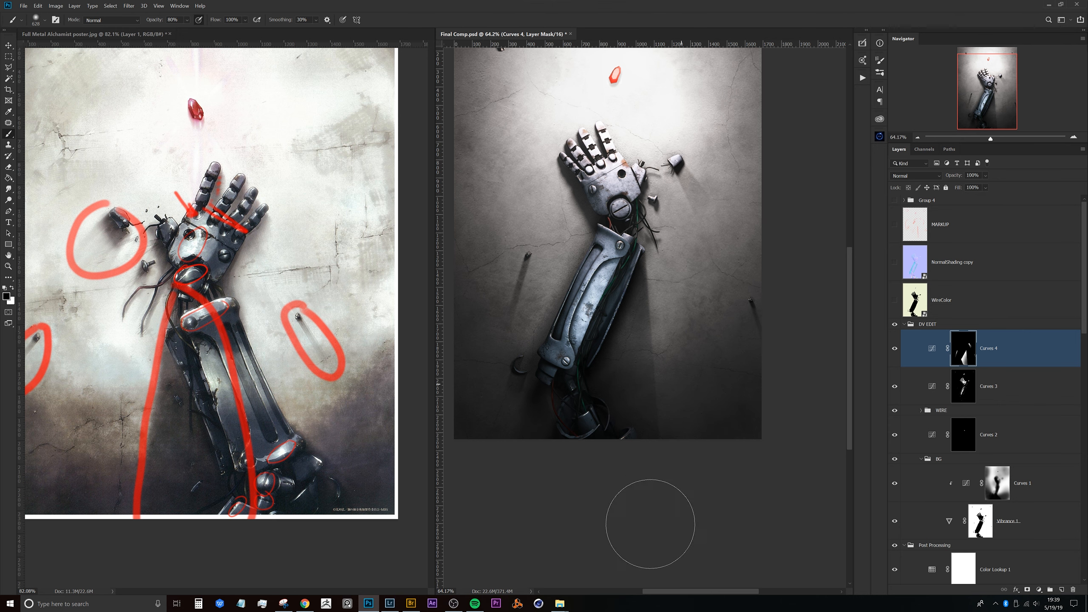
Paint the Curves 4 shadow off the metal forearm with a smaller, harder black brush of about 40 px.
drag(622, 203, 456, 238)
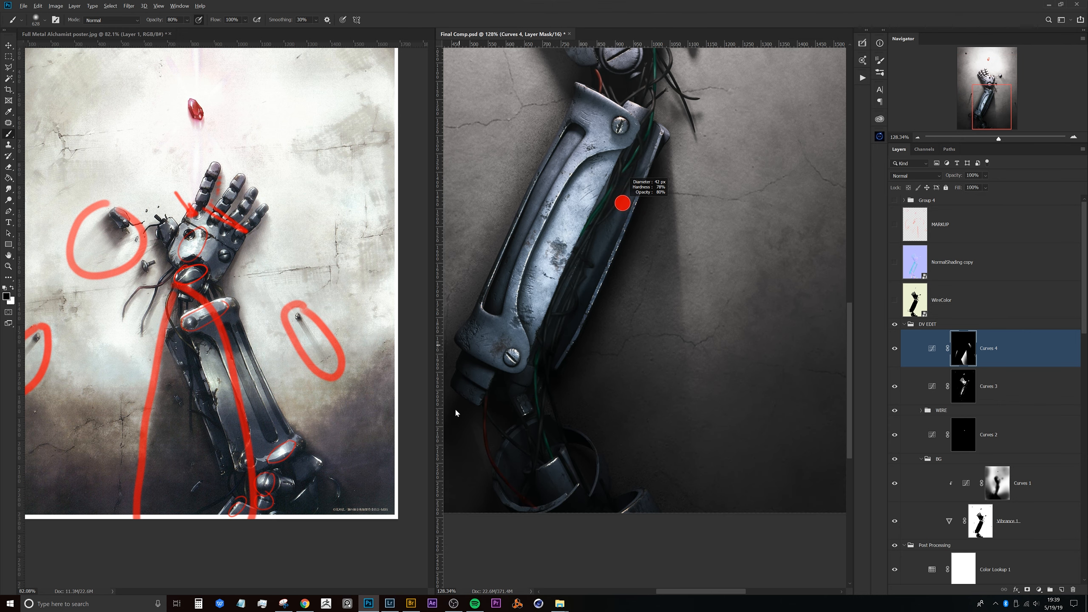
drag(456, 413, 454, 413)
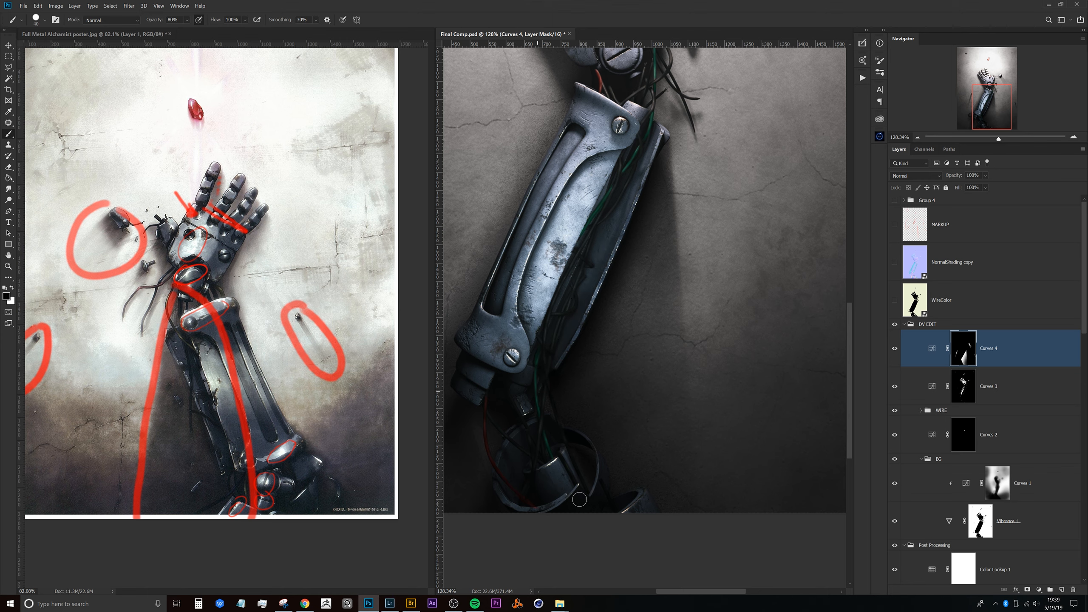
scroll(585, 378, down, 8)
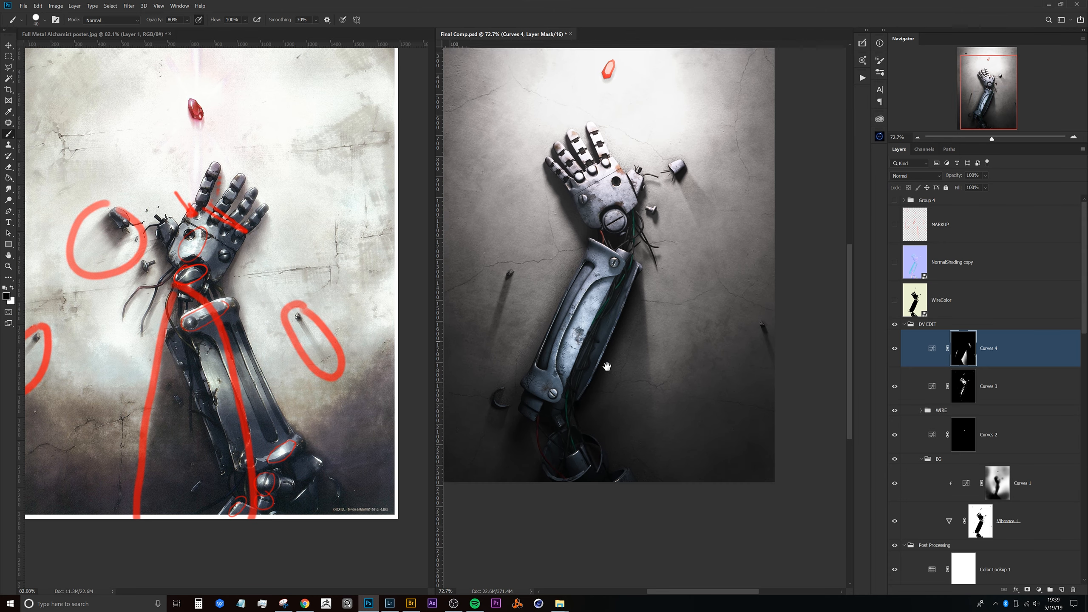
Compare the composite with the Curves 4 cast shadows shown and hidden.
scroll(619, 290, up, 4)
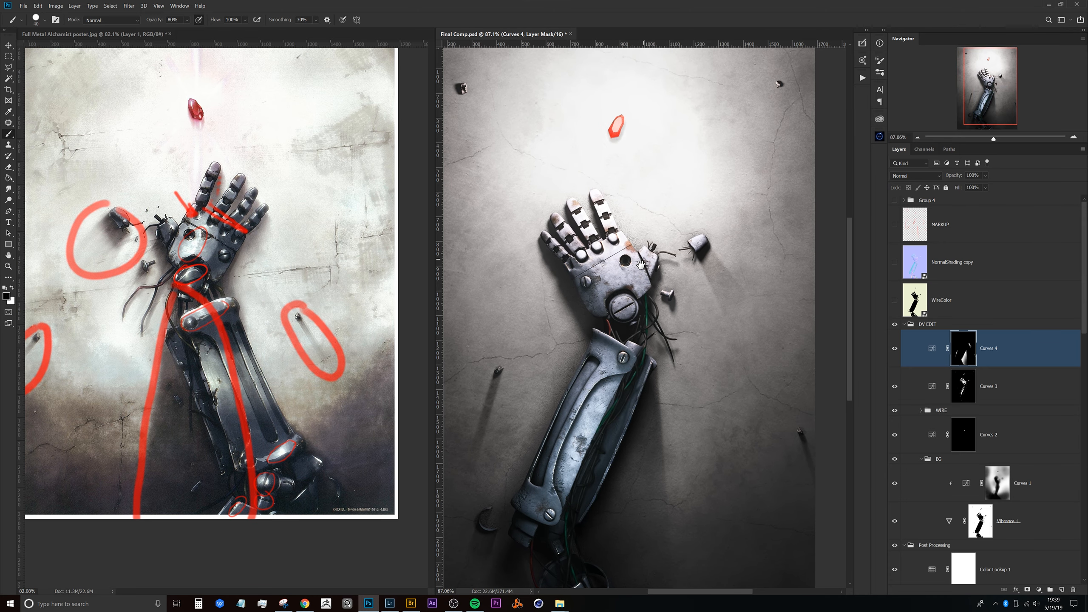
scroll(619, 290, up, 2)
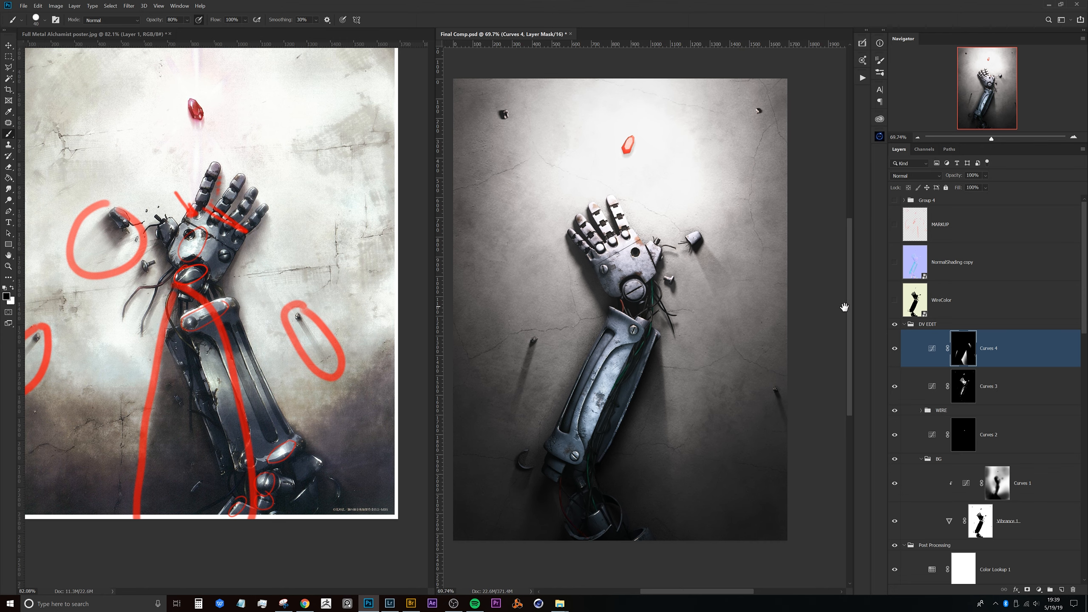
click(895, 349)
click(895, 349)
click(895, 349)
click(895, 349)
mouse_move(707, 249)
mouse_down()
mouse_move(692, 249)
mouse_move(720, 249)
mouse_move(703, 253)
mouse_up()
mouse_move(685, 313)
mouse_down()
mouse_move(702, 288)
mouse_move(685, 296)
mouse_up()
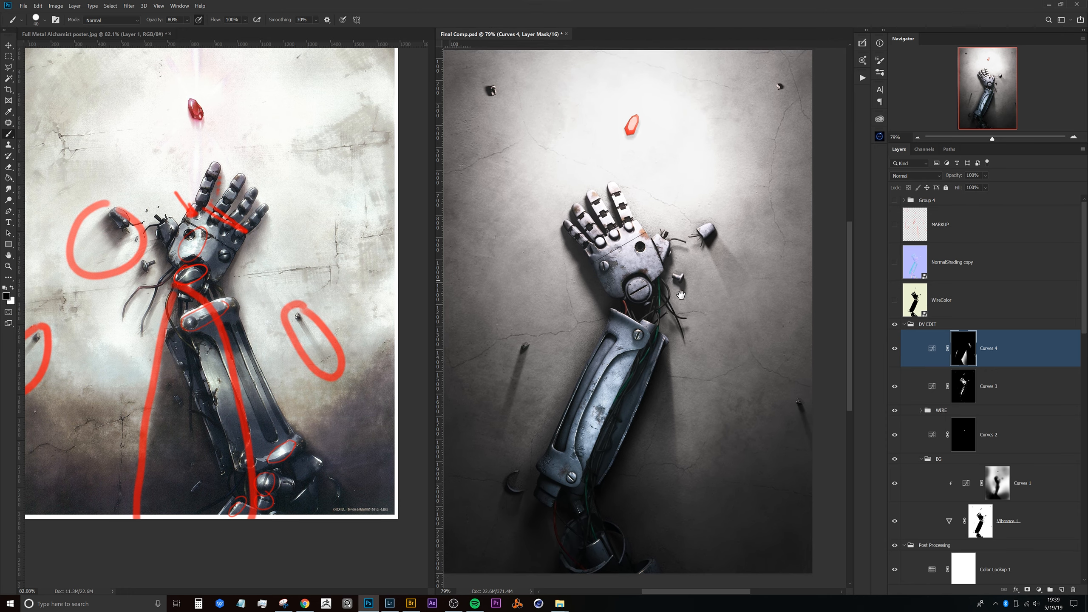
click(926, 352)
click(895, 351)
click(896, 352)
click(896, 354)
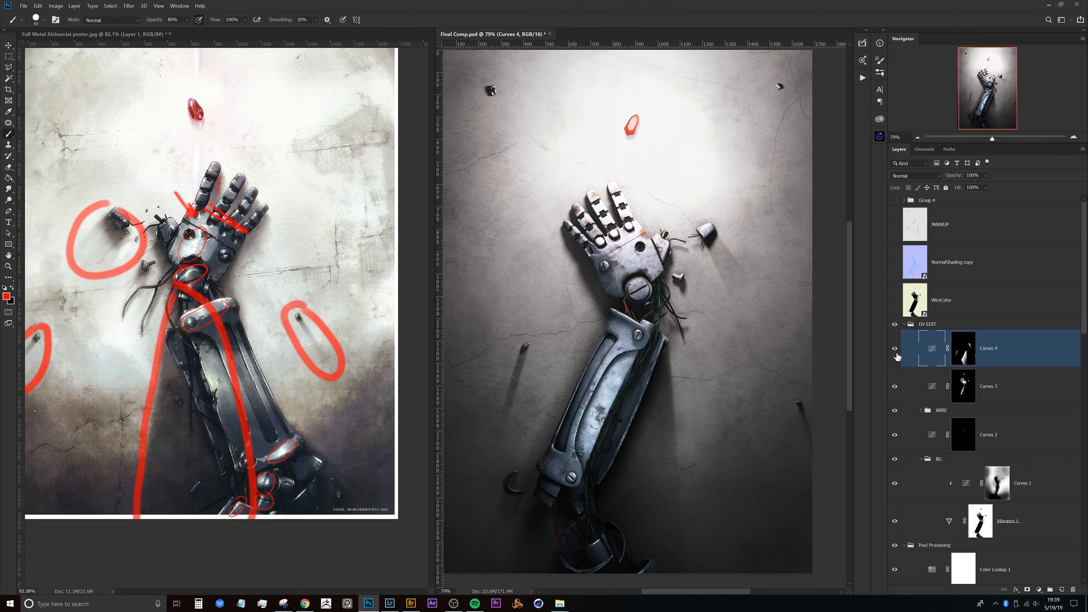
Compare the hand and its surroundings with the Curves 3 shadow layer shown and hidden.
click(896, 357)
scroll(981, 335, down, 3)
click(985, 279)
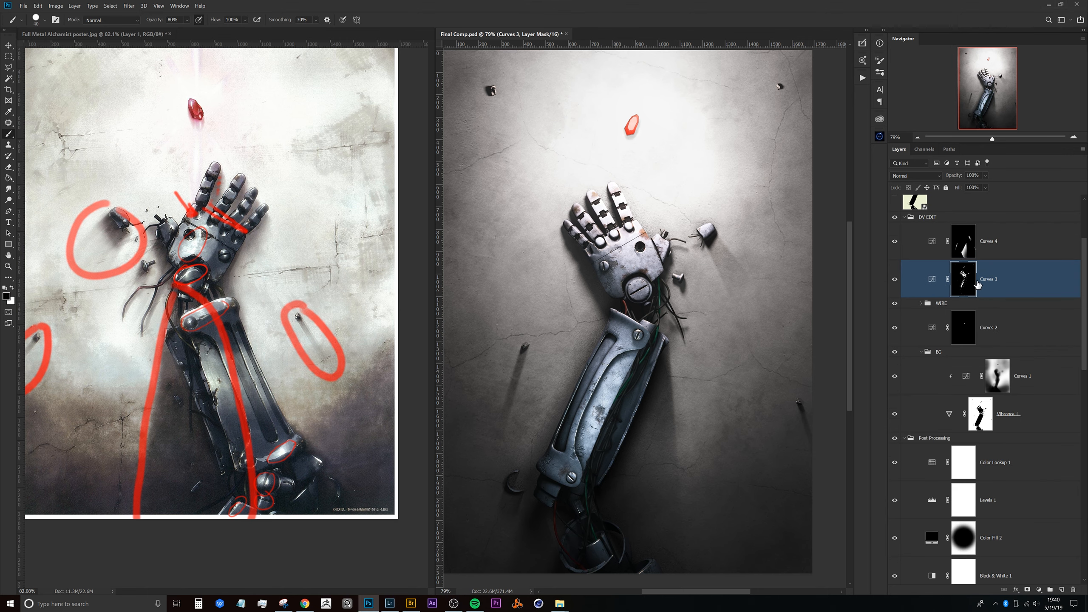
drag(615, 232, 641, 240)
click(895, 279)
click(895, 279)
click(895, 279)
click(895, 279)
click(895, 279)
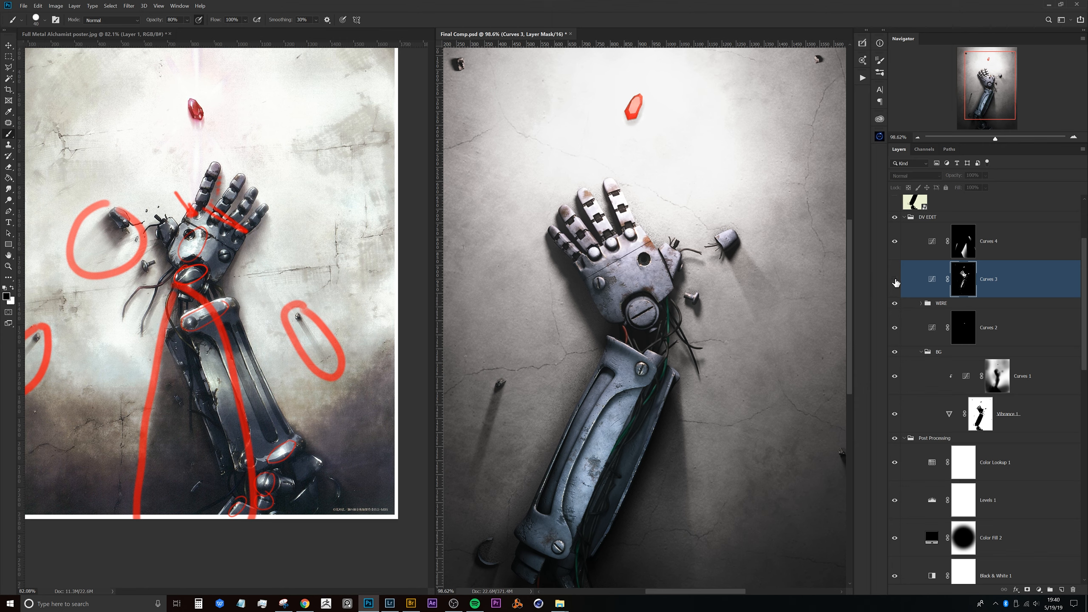
click(895, 280)
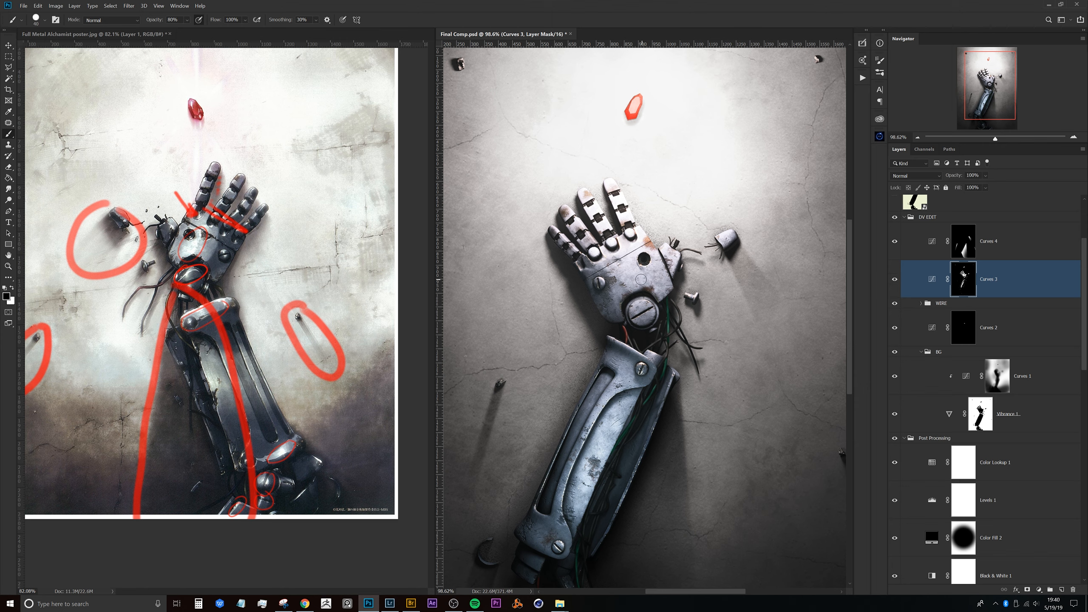
Fade the Curves 3 shadows around the hand and debris on its mask with a soft black brush of about 400 px.
mouse_move(614, 251)
mouse_down()
mouse_move(694, 238)
mouse_move(718, 37)
mouse_move(712, 109)
mouse_up()
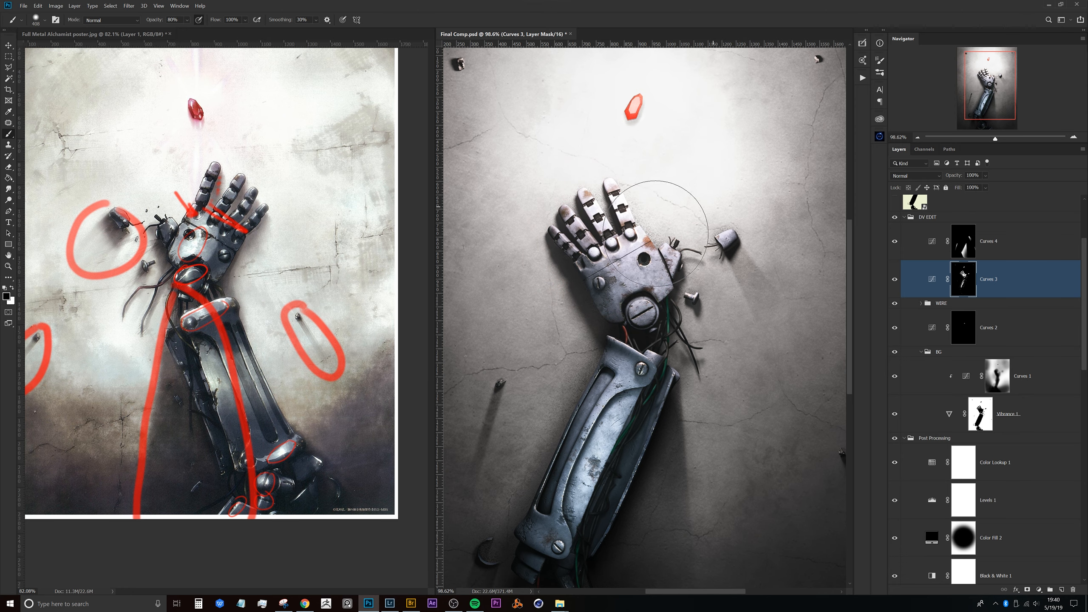
drag(611, 184, 599, 246)
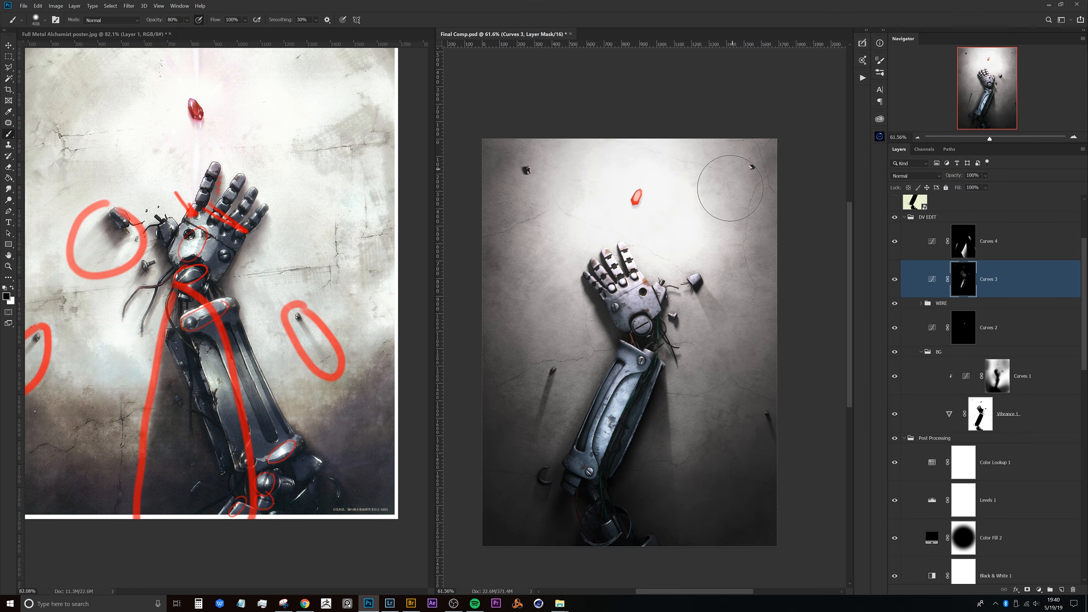
drag(668, 284, 679, 257)
drag(701, 298, 695, 311)
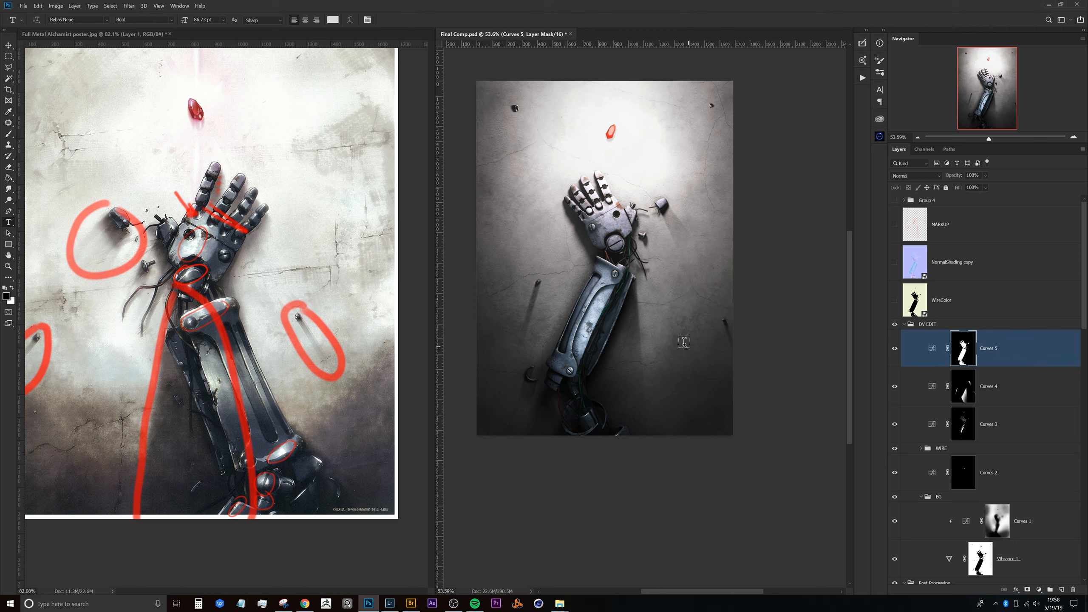
Darken the arm in Curves 5 by lowering the RGB curve's white end and adding a midtone point at input 151, output 134.
double_click(933, 351)
drag(796, 449, 770, 261)
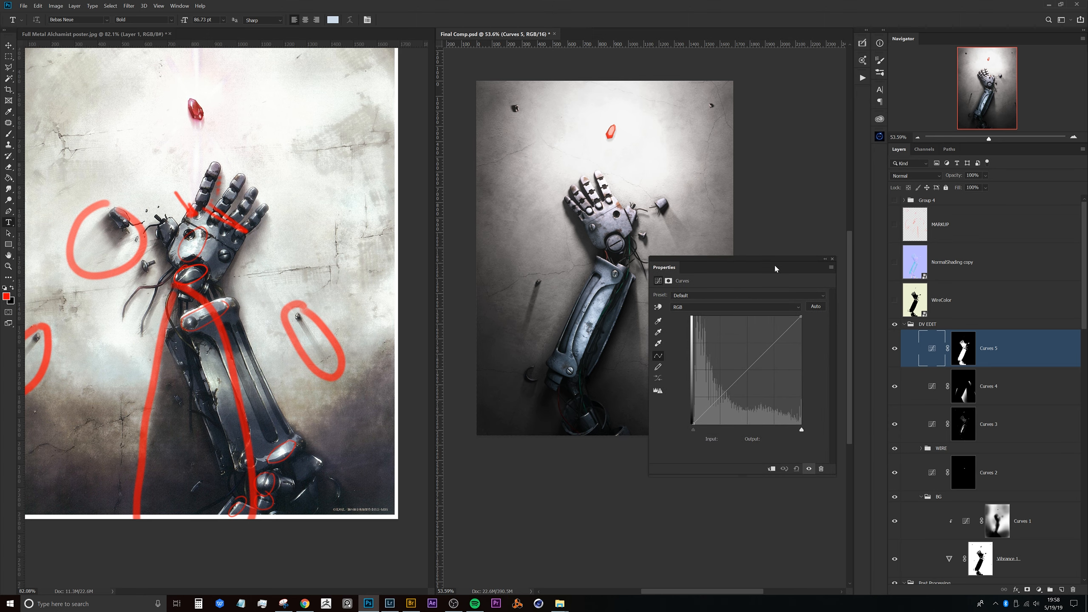
drag(617, 267, 660, 292)
drag(593, 336, 597, 282)
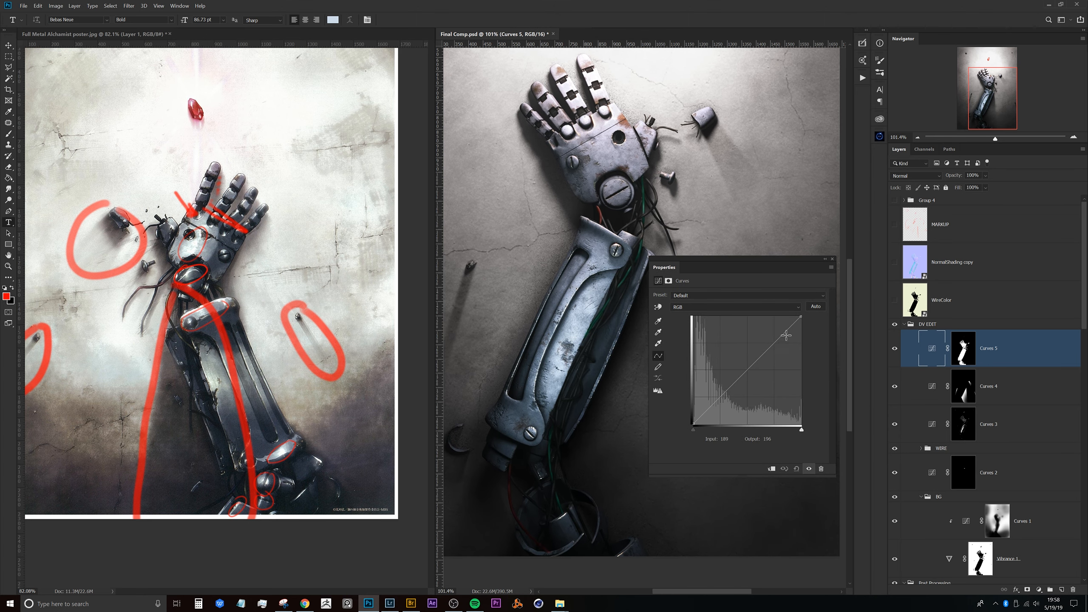
drag(802, 317, 810, 326)
click(757, 367)
drag(757, 368, 758, 367)
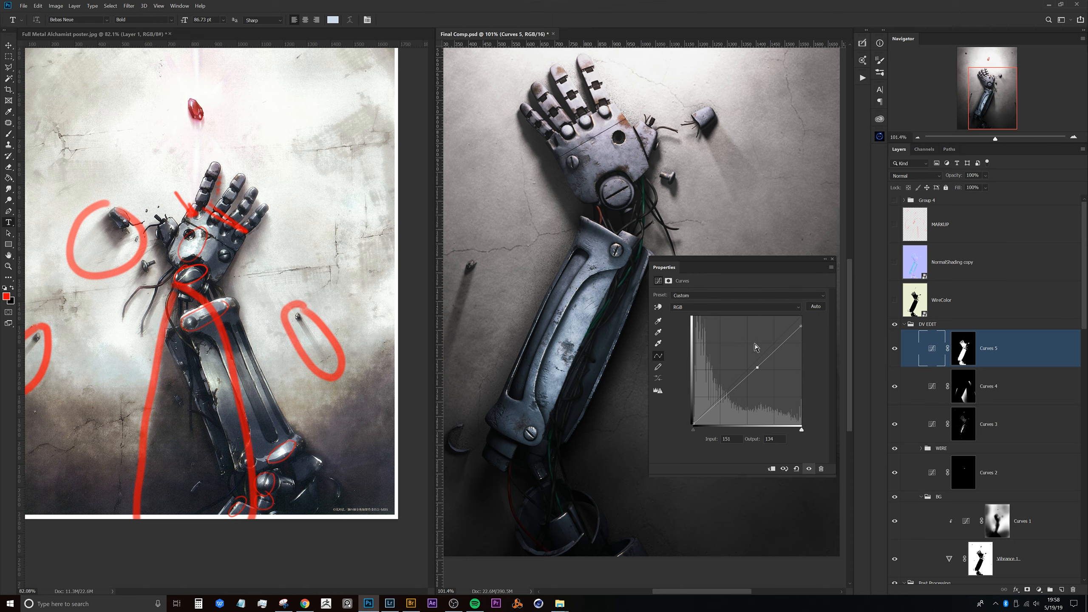
Reduce blue in the Curves 5 highlights with a blue-channel point at input 189, output 175, and anchor the curve's darker tones.
key(alt+5)
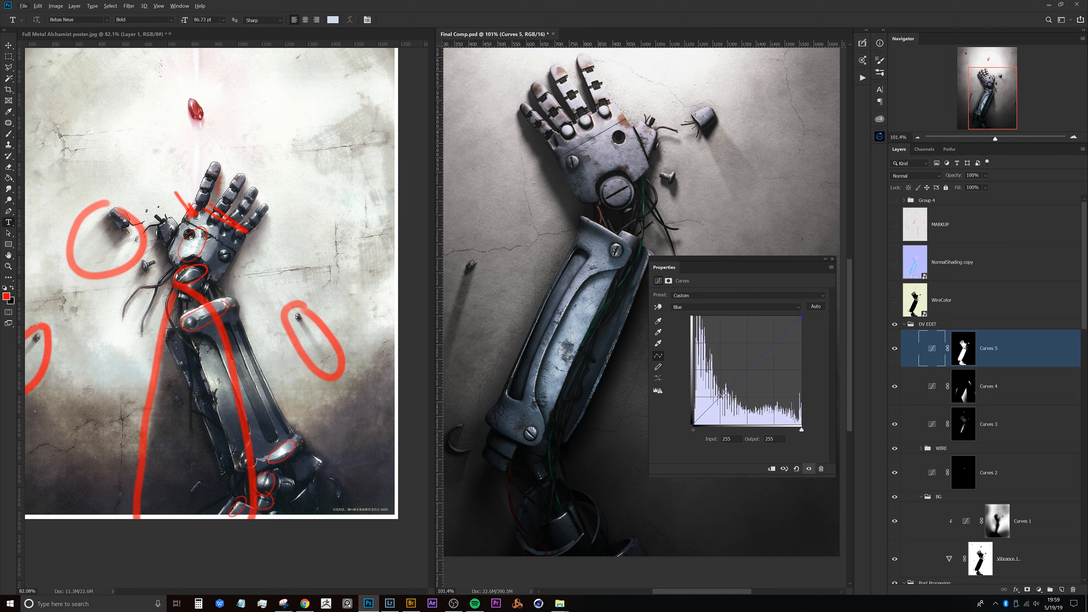
drag(724, 397, 725, 398)
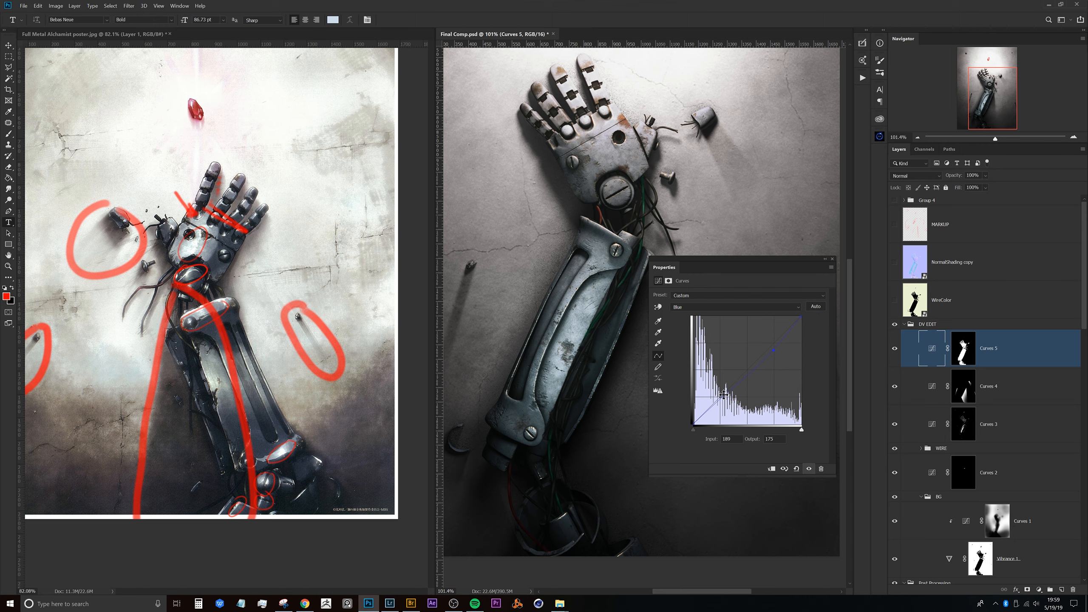
drag(722, 397, 725, 395)
click(929, 348)
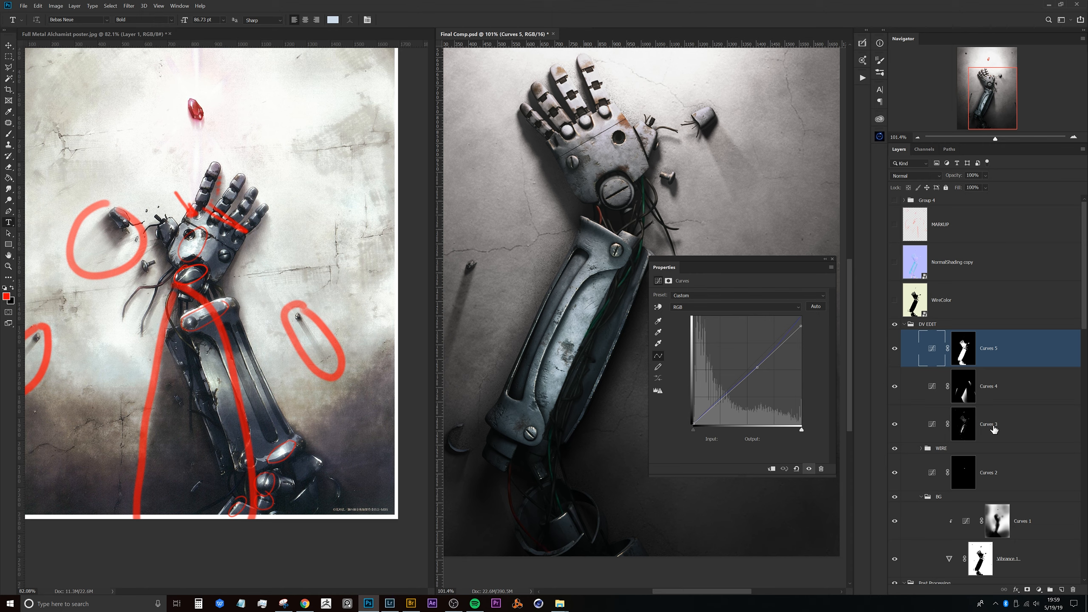
Add a Gradient Map adjustment above Curves 5, reverse it and open its gradient for editing.
click(1039, 591)
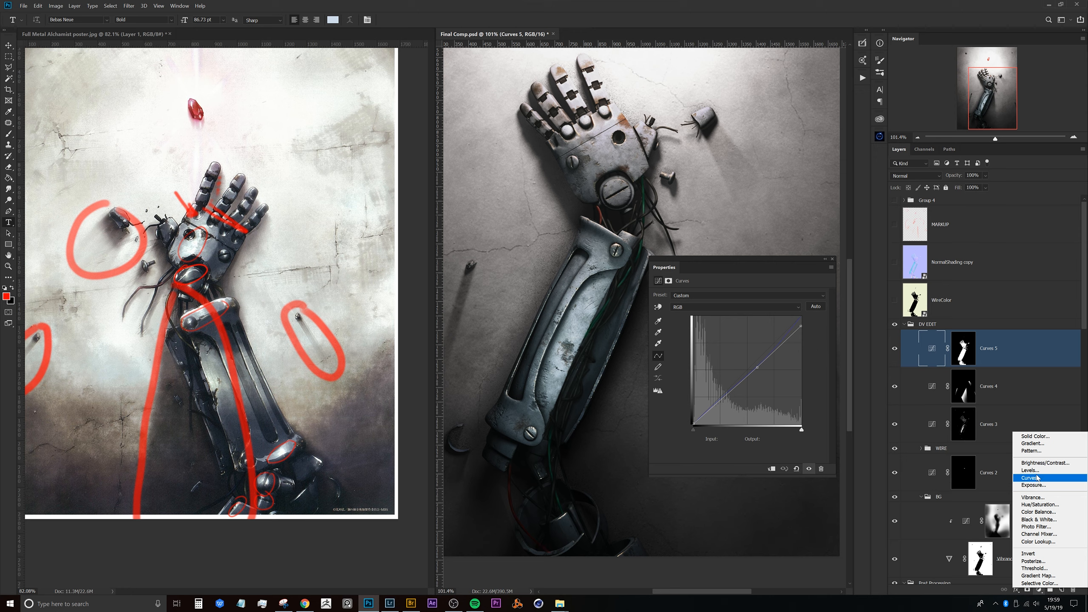
click(1035, 575)
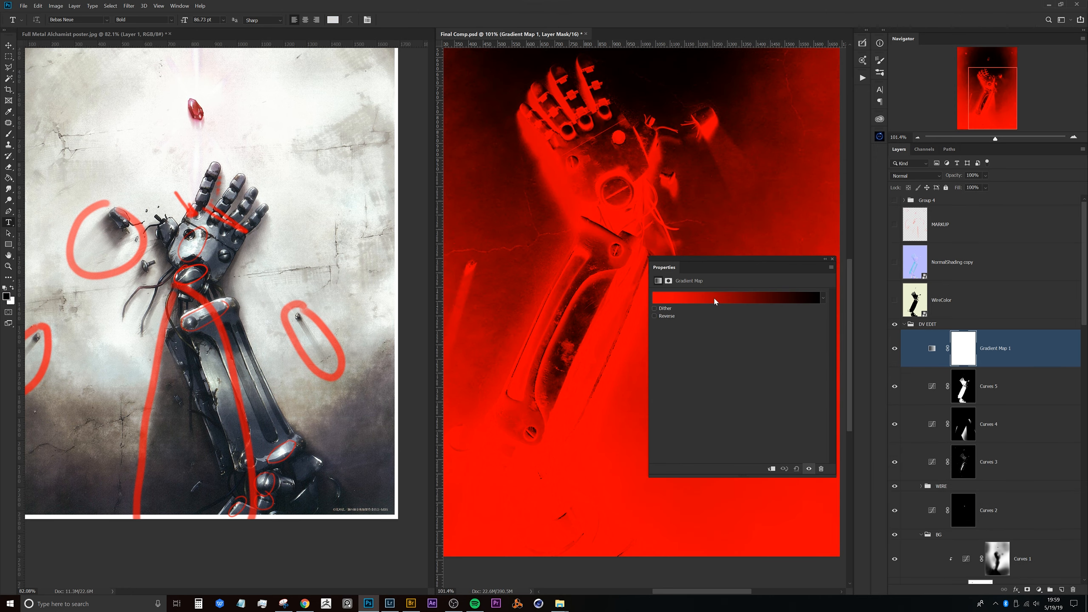
click(714, 297)
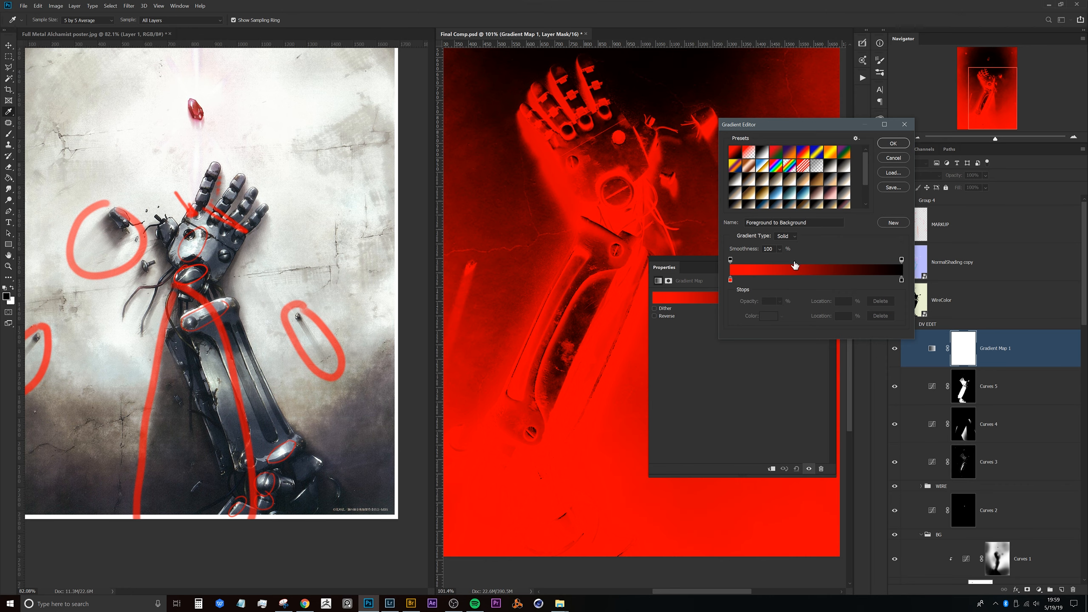
click(893, 158)
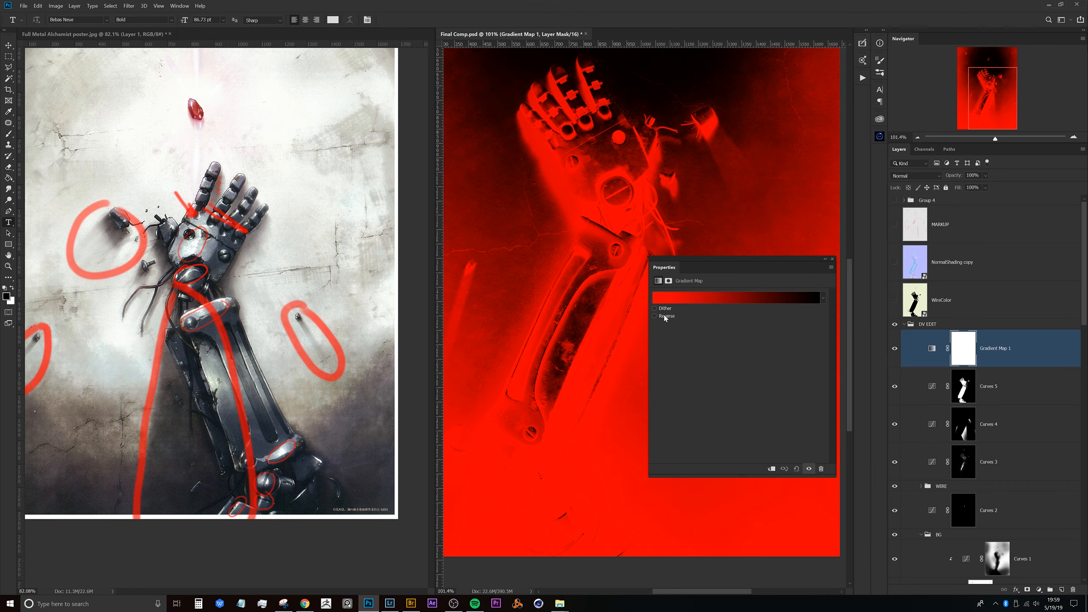
click(665, 317)
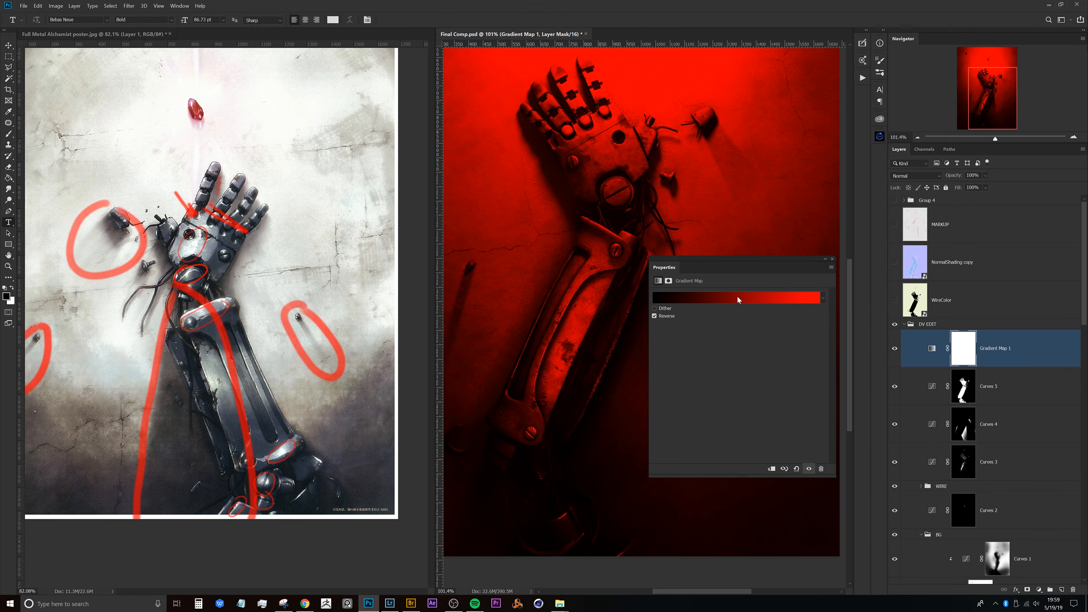
click(738, 299)
Try a dark blue-grey (3a3d4c) sampled from the reference poster as the gradient's red stop.
click(730, 280)
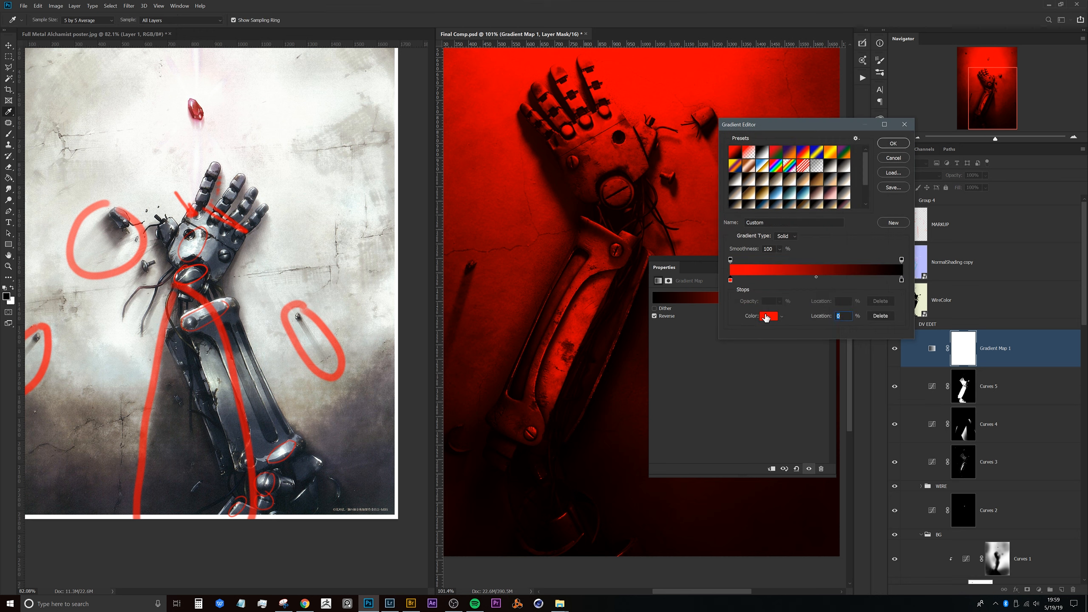
click(766, 317)
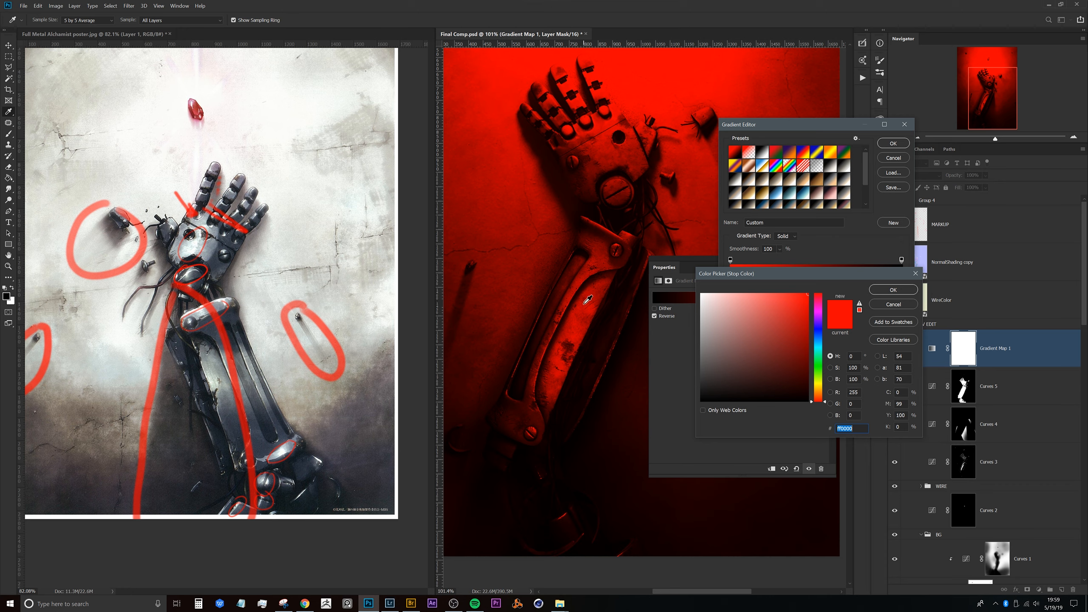
drag(576, 318, 258, 431)
drag(652, 188, 585, 204)
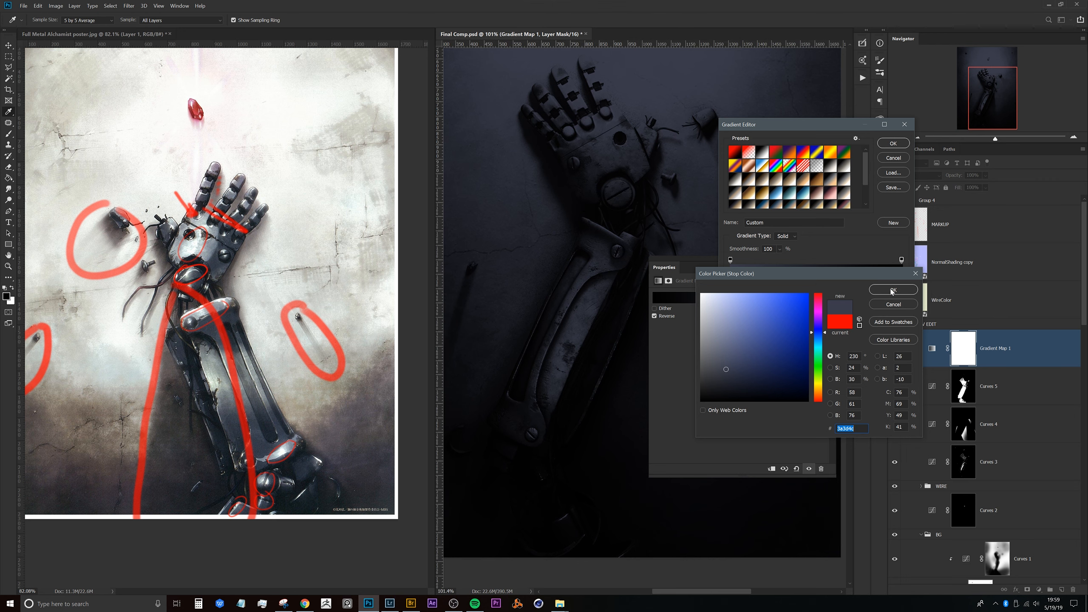
click(892, 291)
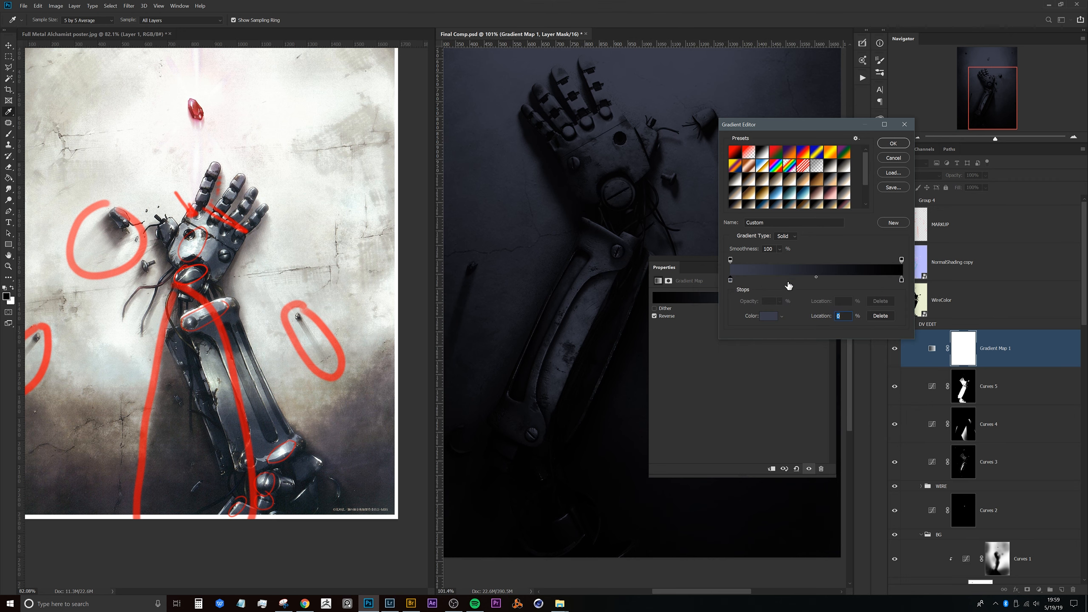
Set the gradient's first stop to the pale grey-green d7e7d8 sampled from the reference forearm.
click(902, 281)
double_click(731, 280)
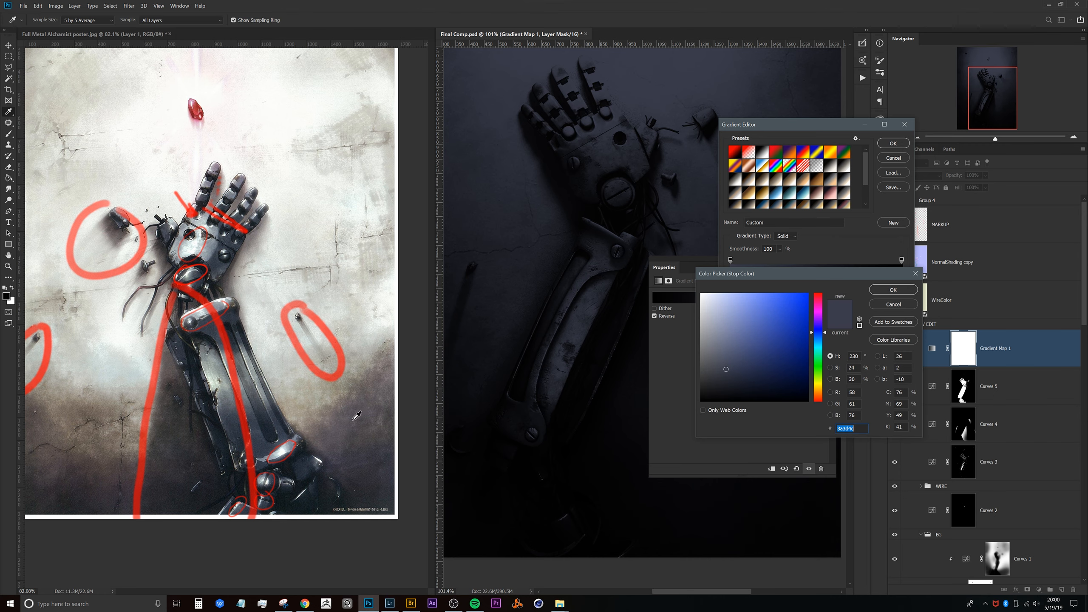
click(215, 382)
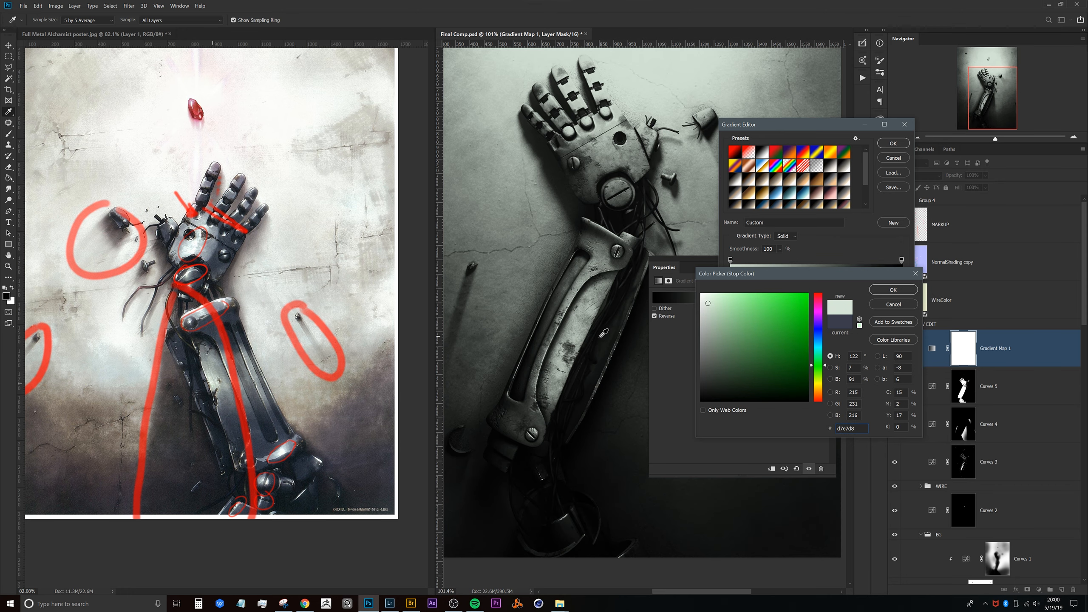
click(889, 291)
Set the gradient's black stop to a dark slate blue sampled from the reference forearm and accept the gradient.
click(901, 280)
click(767, 318)
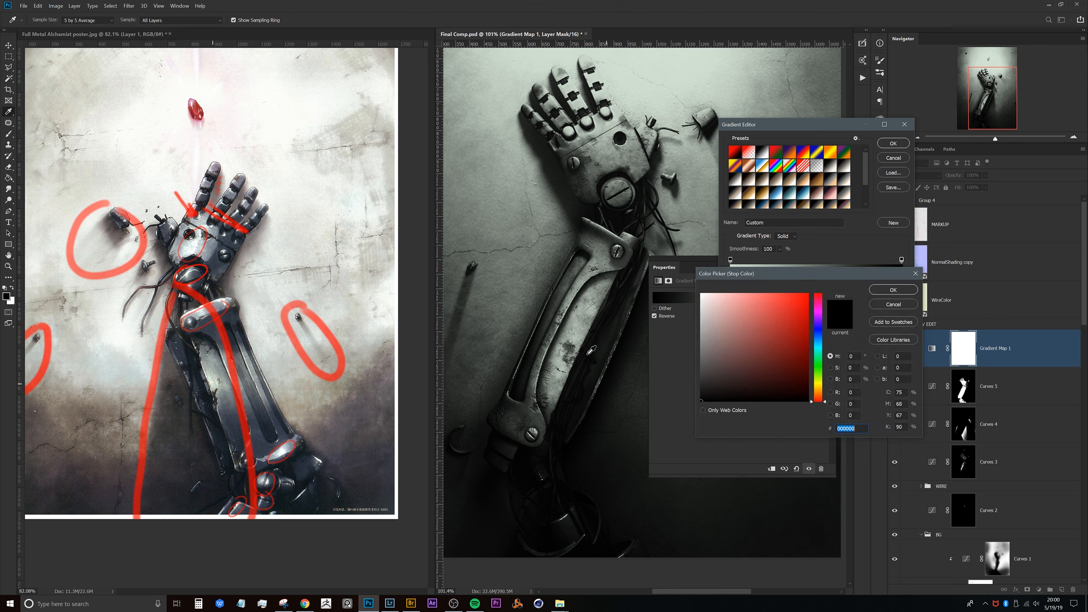
click(267, 437)
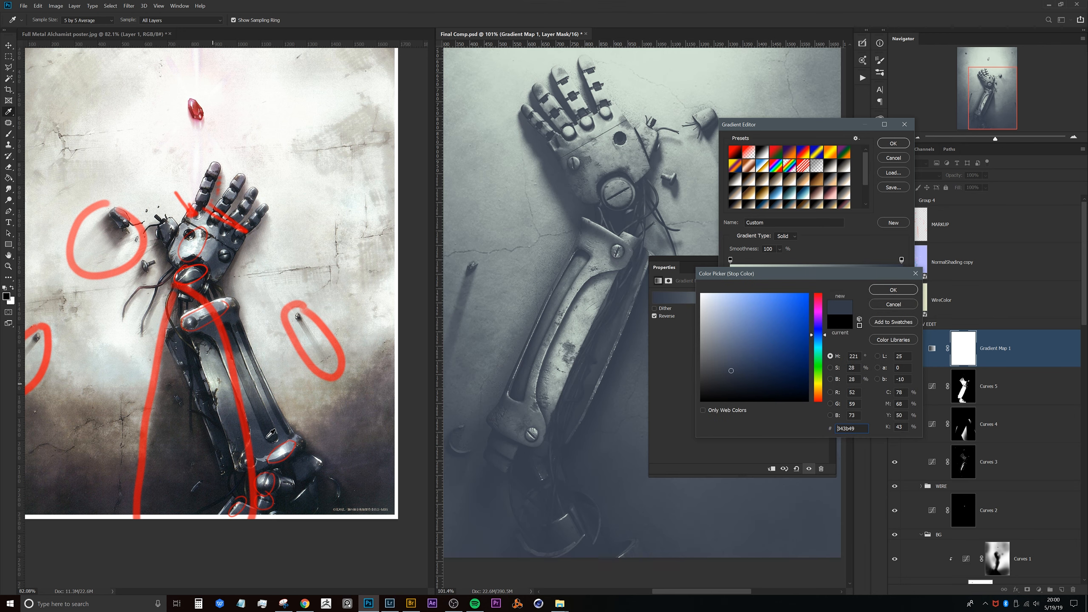
click(271, 433)
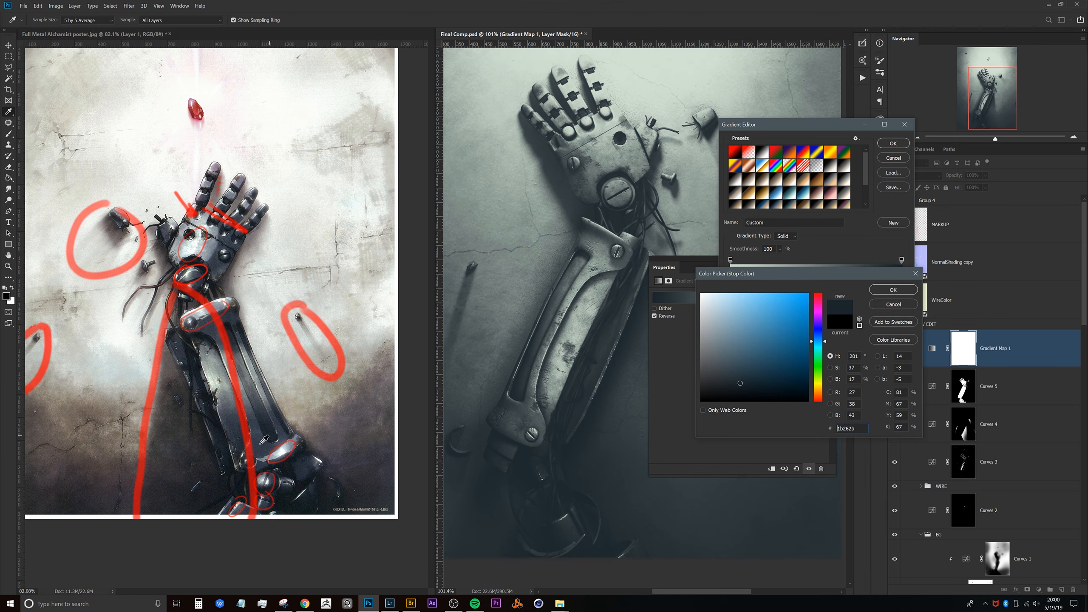
click(265, 439)
click(907, 290)
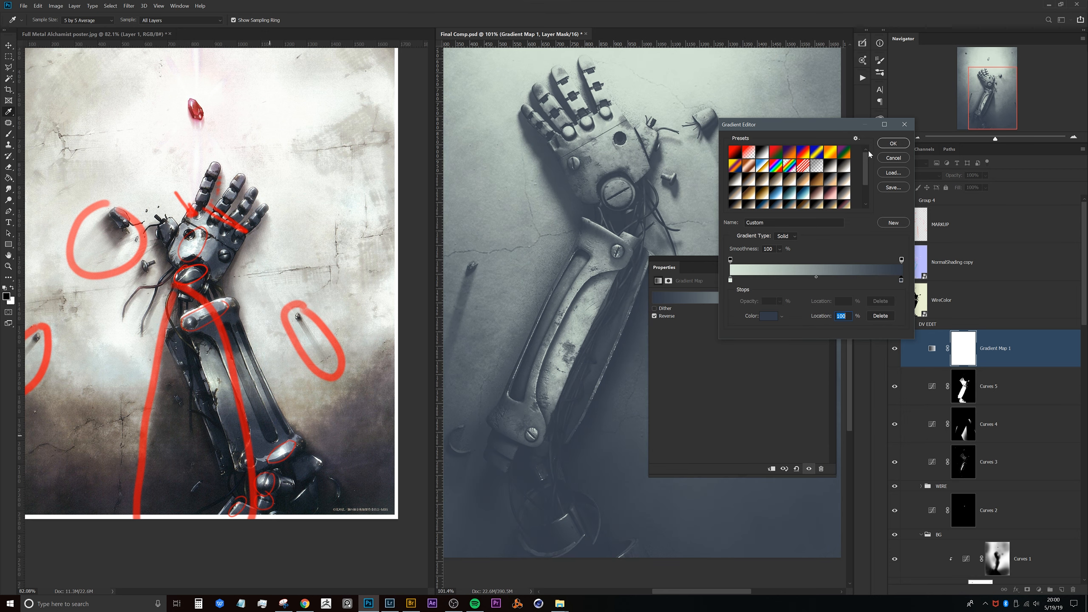
click(893, 143)
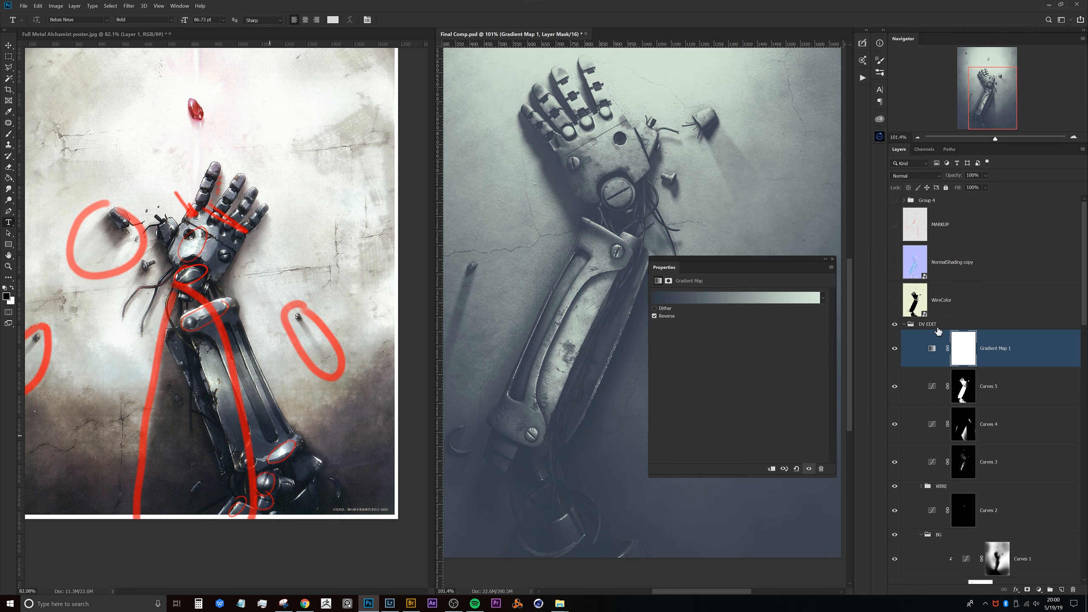
Clip the gradient map to Curves 5 so it tints only the metal arm.
drag(992, 363, 987, 365)
alt+click(986, 364)
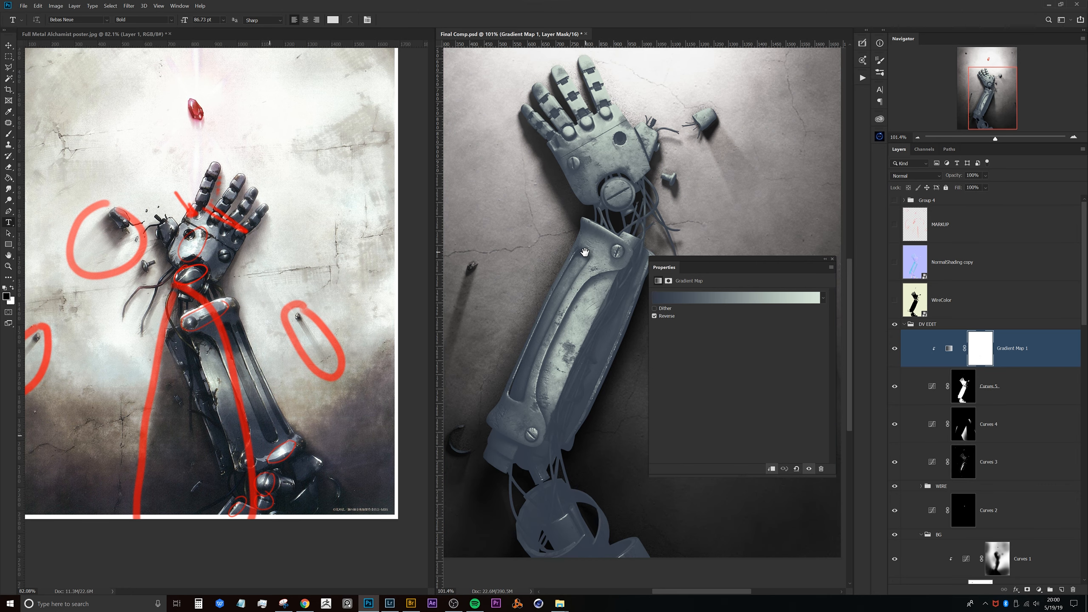
scroll(596, 279, down, 4)
drag(577, 316, 622, 293)
scroll(623, 283, up, 2)
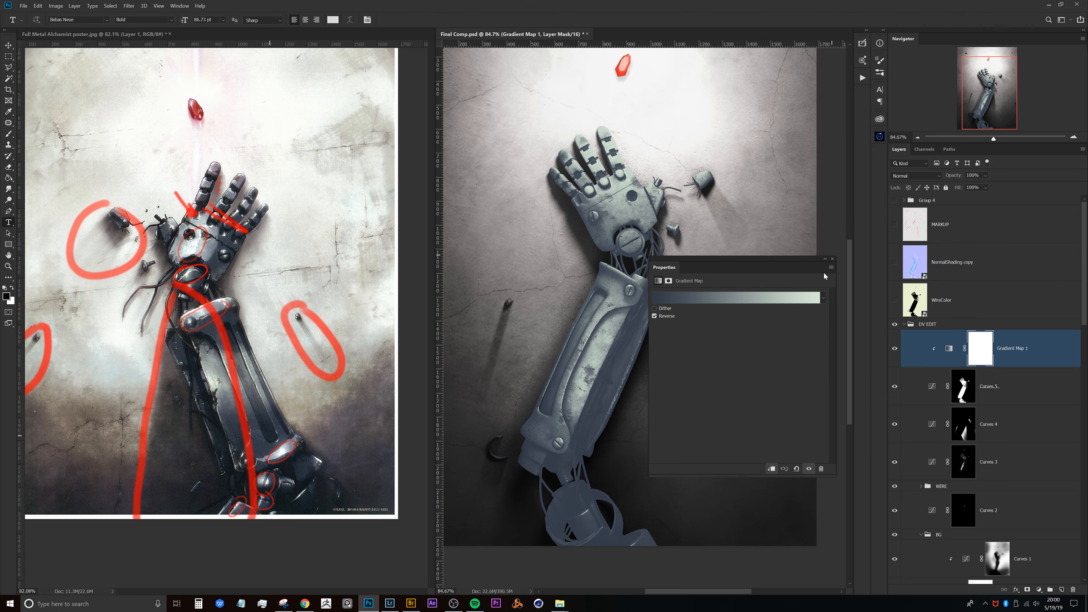
Set the clipped gradient map's blend mode to Hue and its opacity to 37%.
click(908, 175)
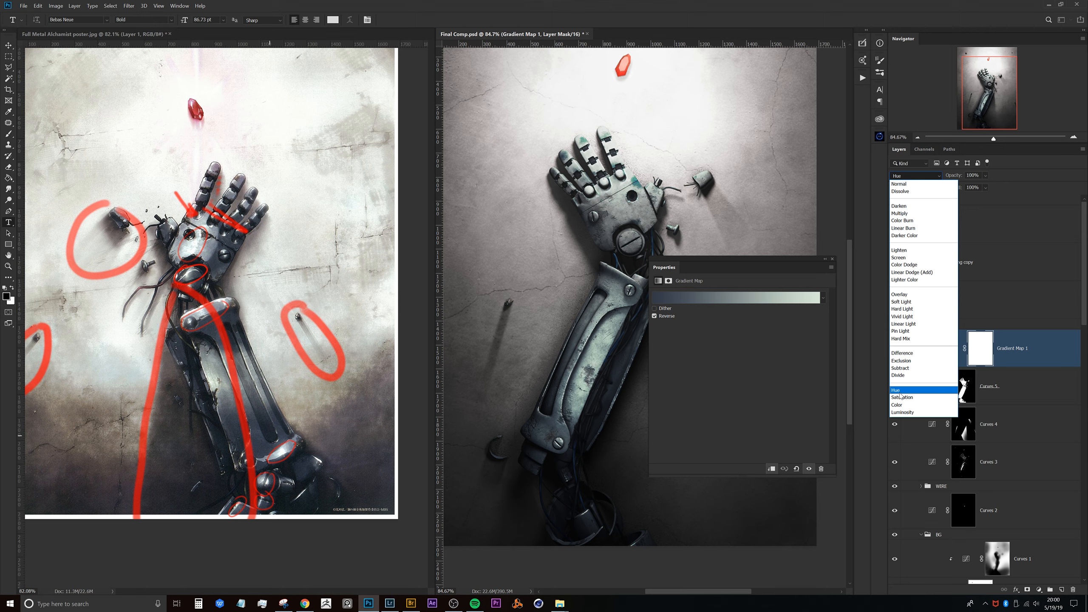
click(901, 393)
drag(955, 181, 929, 183)
Compare the arm's colour with Gradient Map 1 and Curves 5 each shown and hidden, and close the adjustment settings.
click(949, 349)
click(895, 349)
click(895, 350)
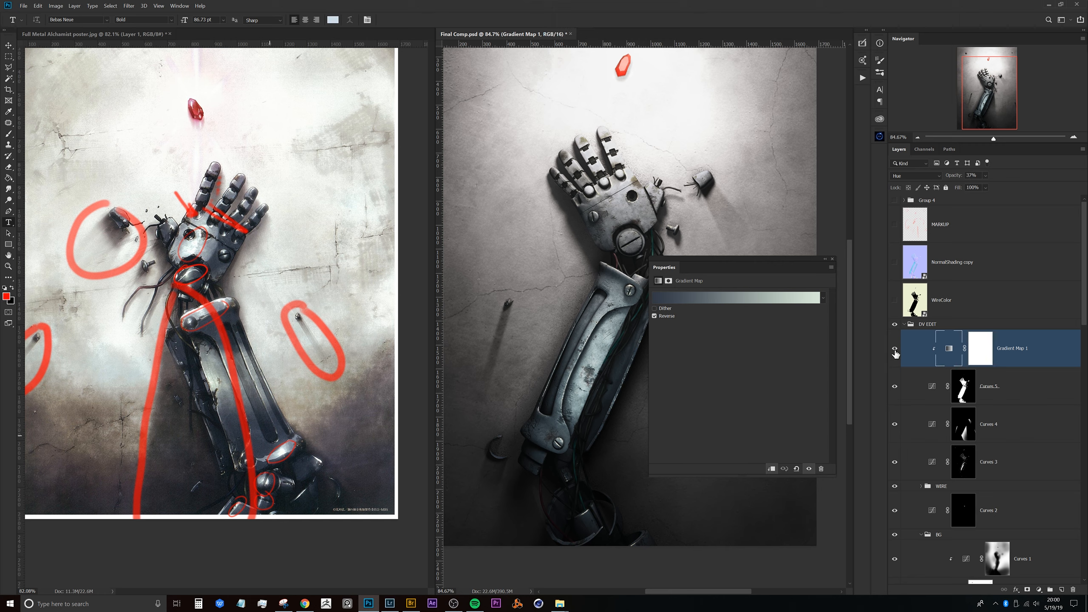
click(919, 387)
click(895, 389)
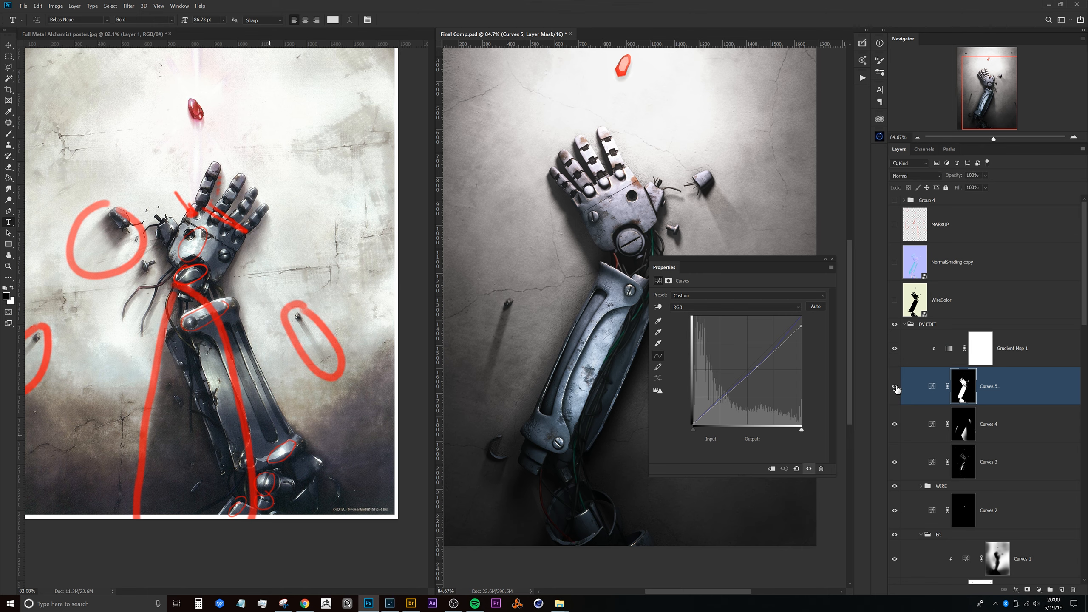
click(896, 387)
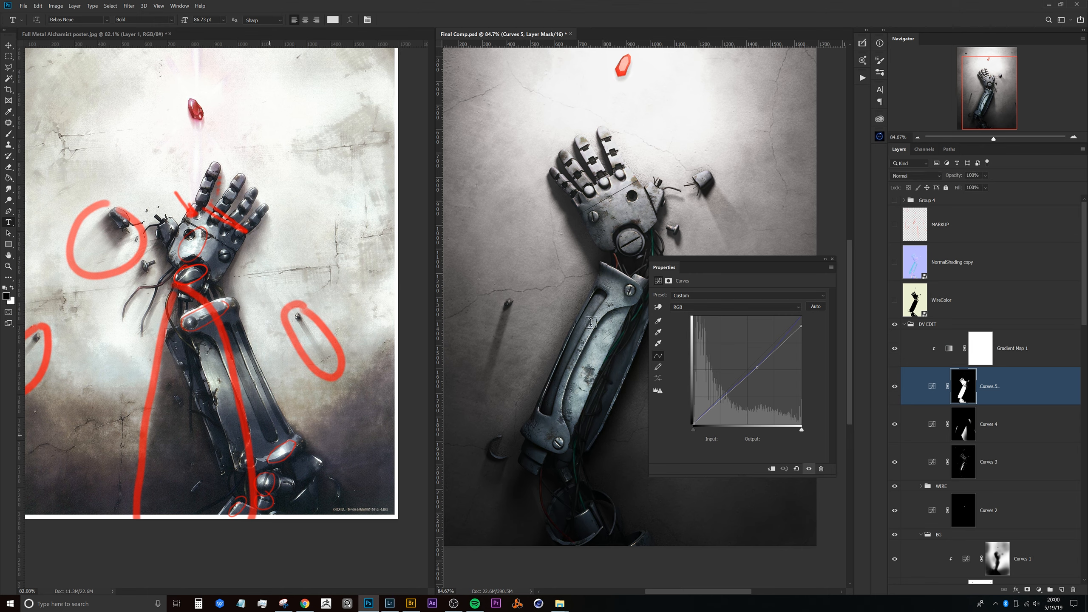
click(833, 260)
scroll(632, 257, down, 2)
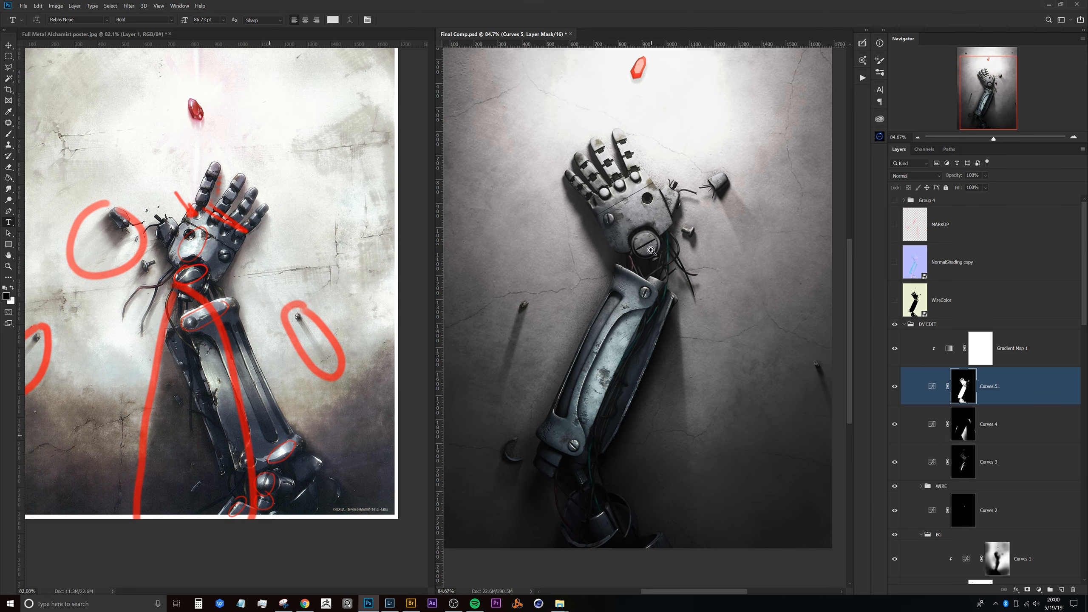
Paint black on Gradient Map 1's mask over the rusty fingertips and the rust patch on the hand.
scroll(645, 257, up, 2)
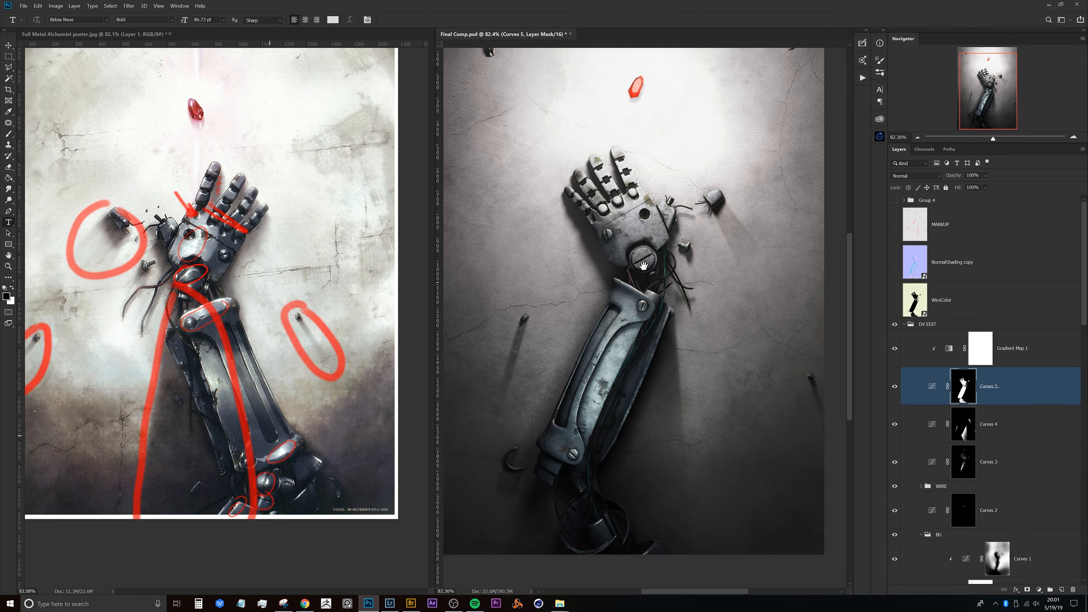
scroll(648, 274, up, 2)
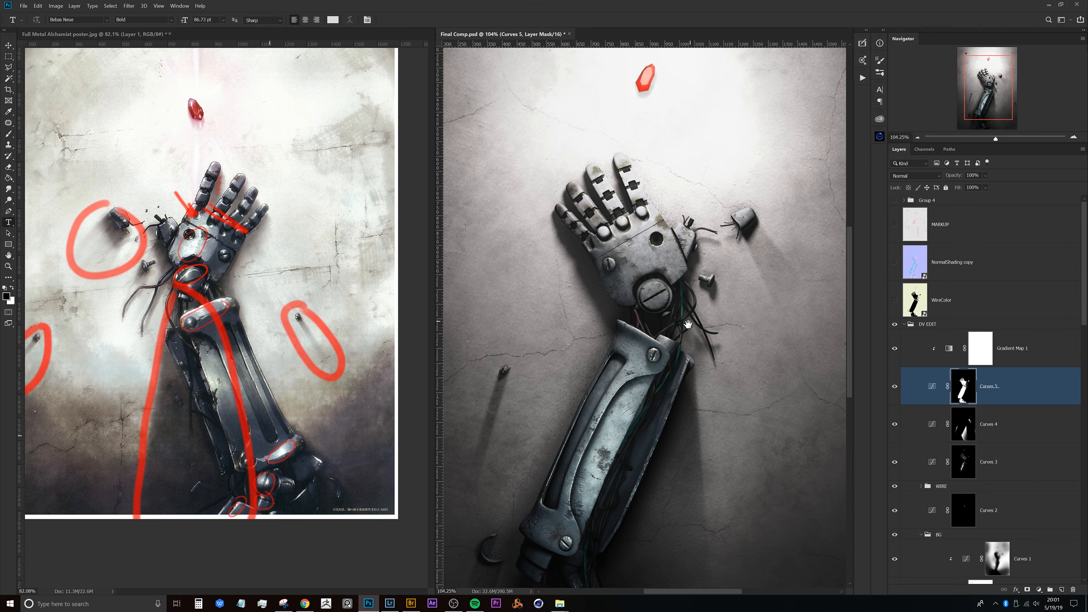
drag(690, 321, 683, 339)
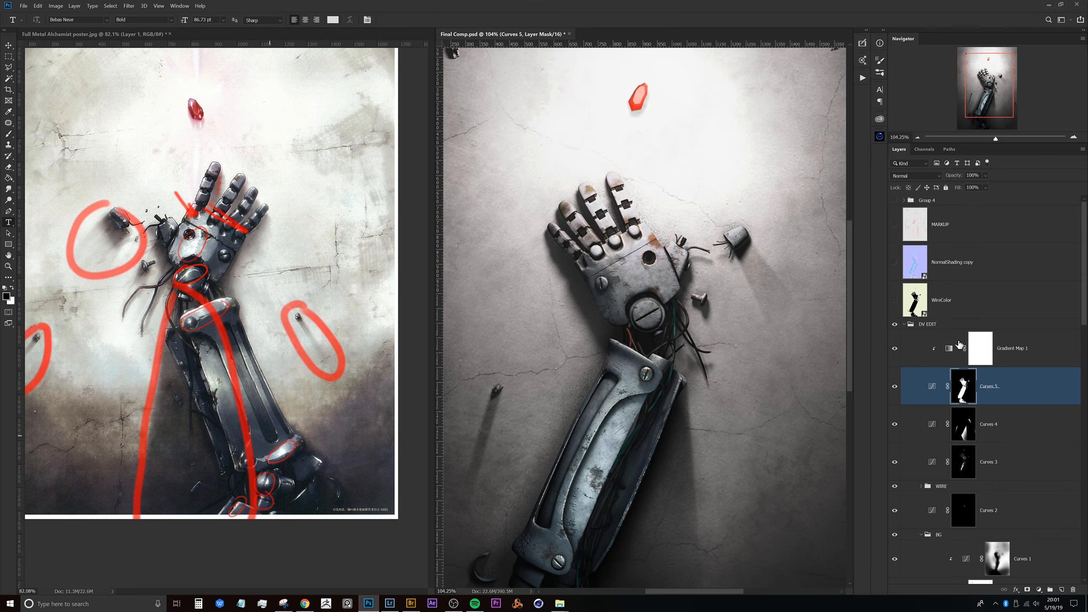
click(981, 356)
key(b)
drag(636, 165, 579, 186)
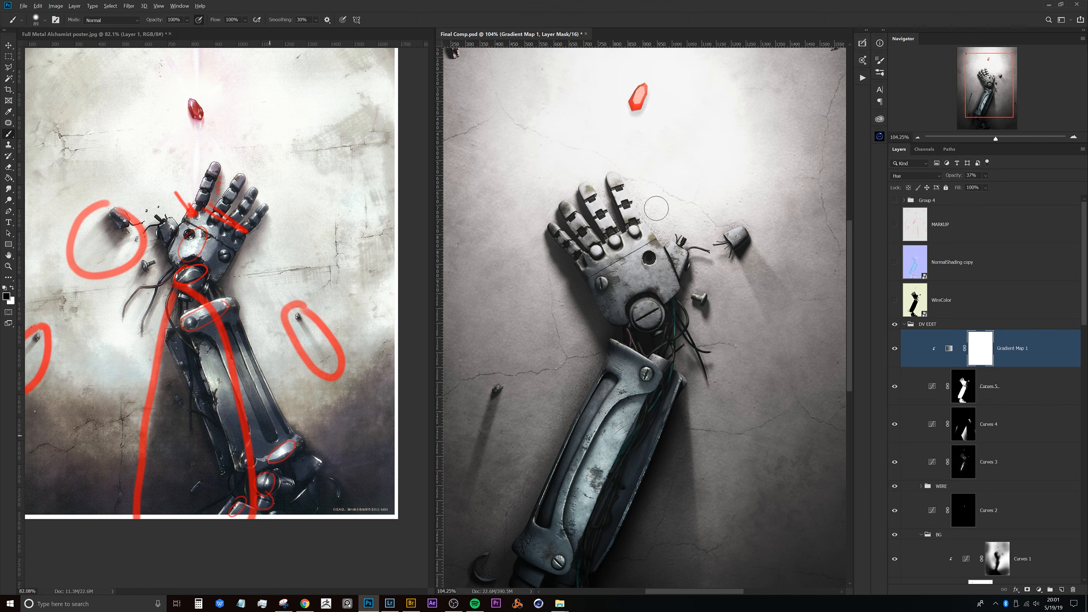
scroll(648, 184, up, 3)
drag(667, 291, 662, 282)
drag(604, 191, 549, 196)
drag(518, 228, 512, 241)
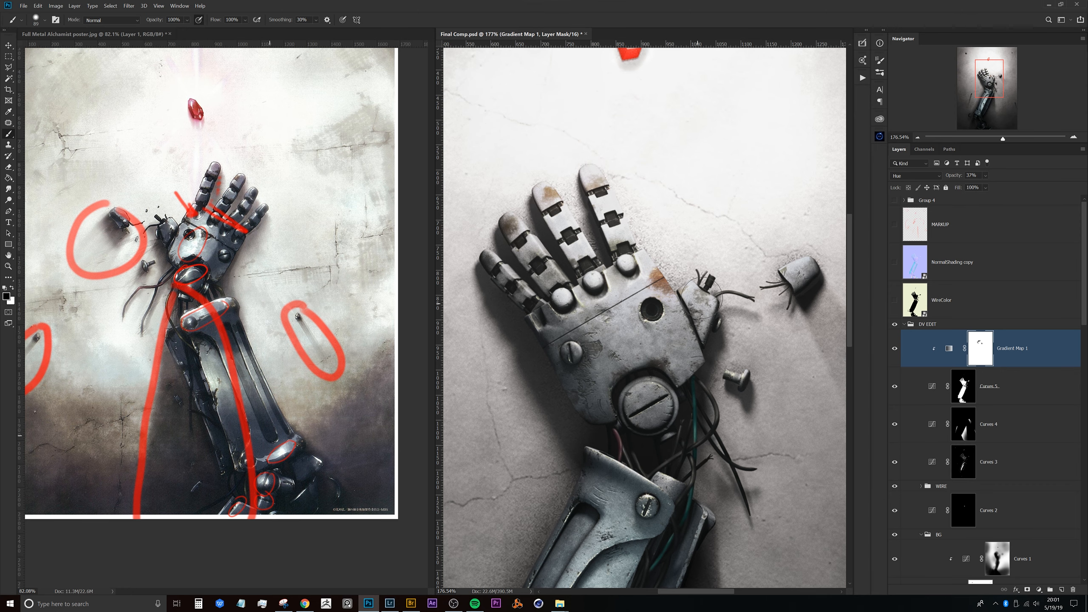
Mask Gradient Map 1 off the worn, rusty spots on the forearm and check the whole arm.
scroll(603, 278, down, 5)
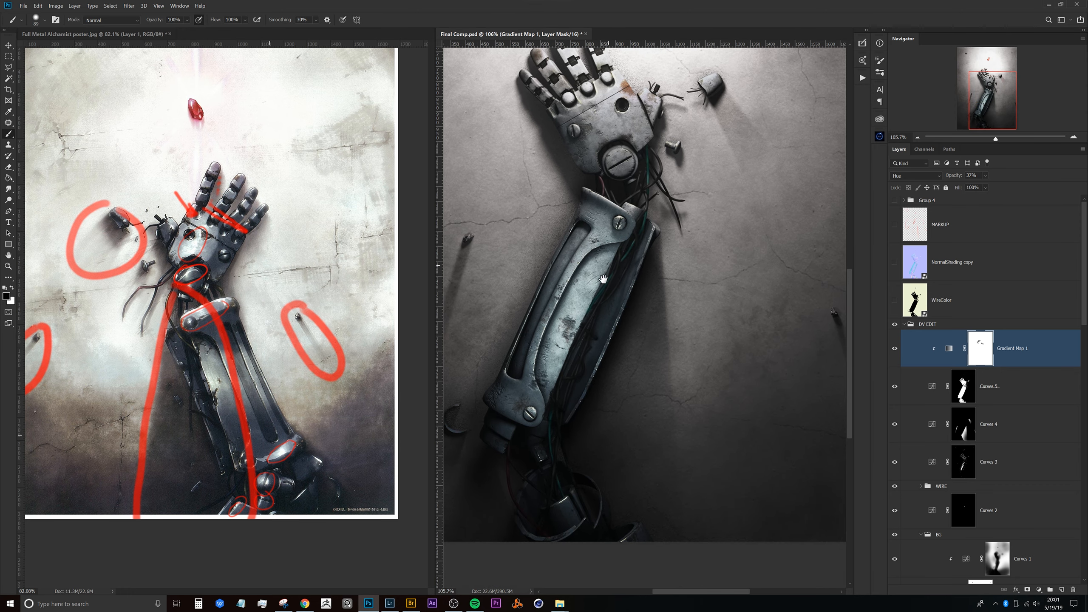
scroll(565, 343, up, 3)
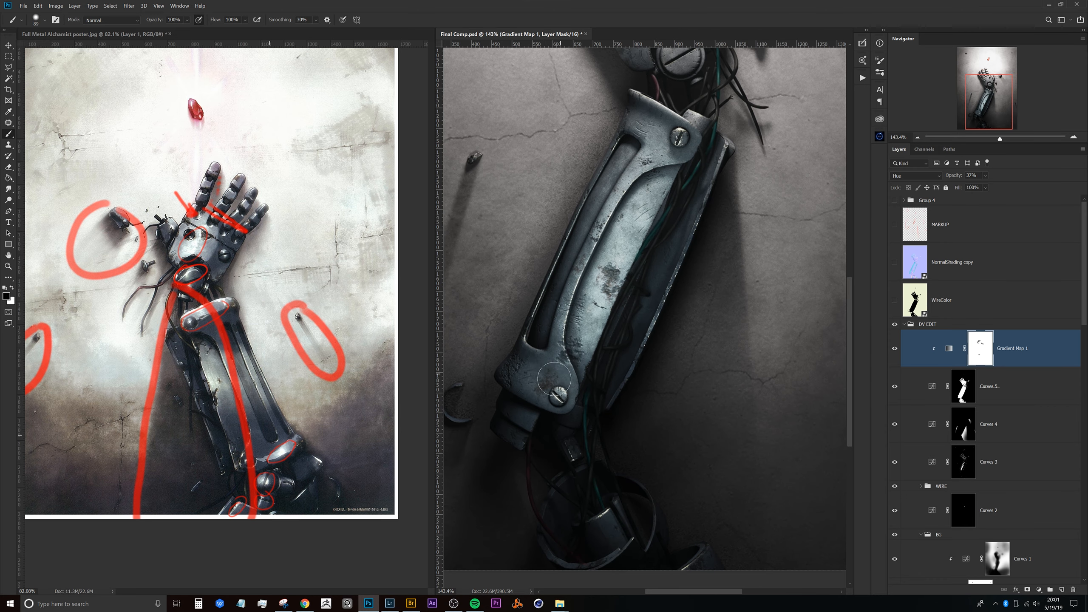
scroll(593, 351, down, 2)
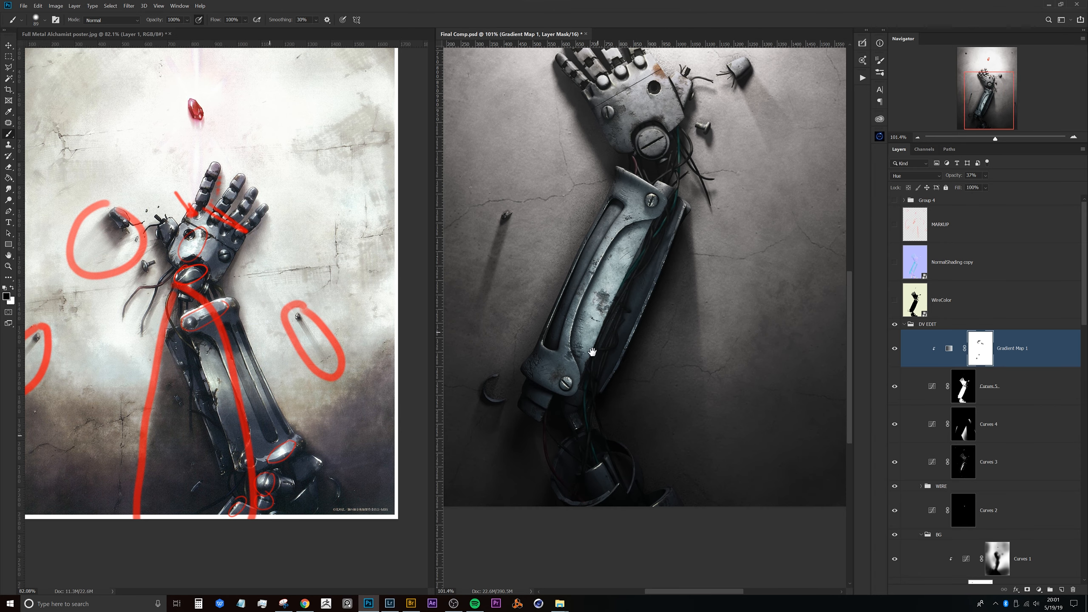
scroll(595, 349, up, 2)
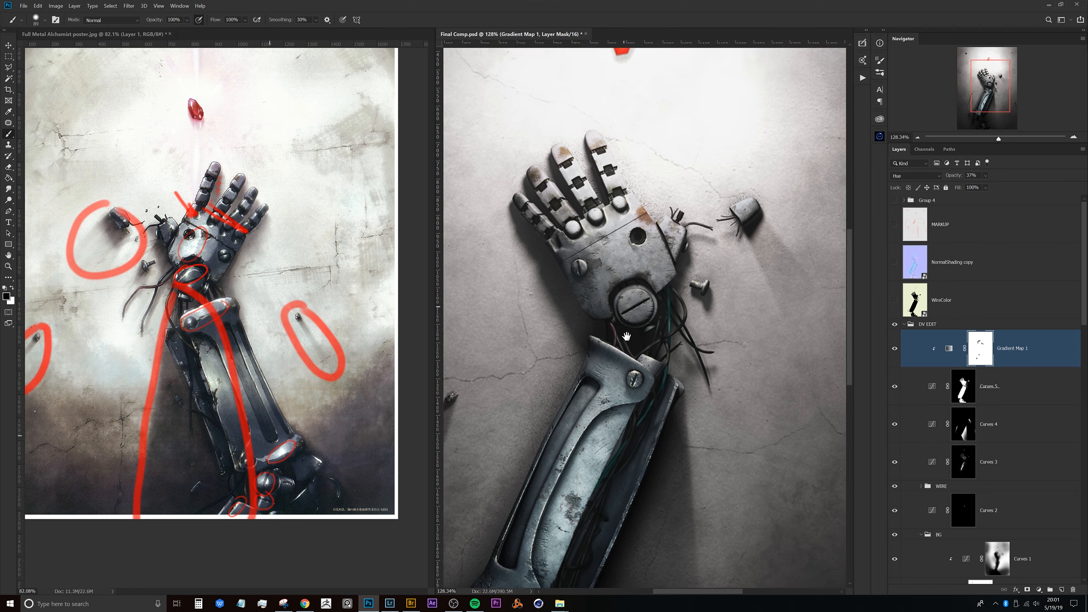
scroll(627, 337, down, 2)
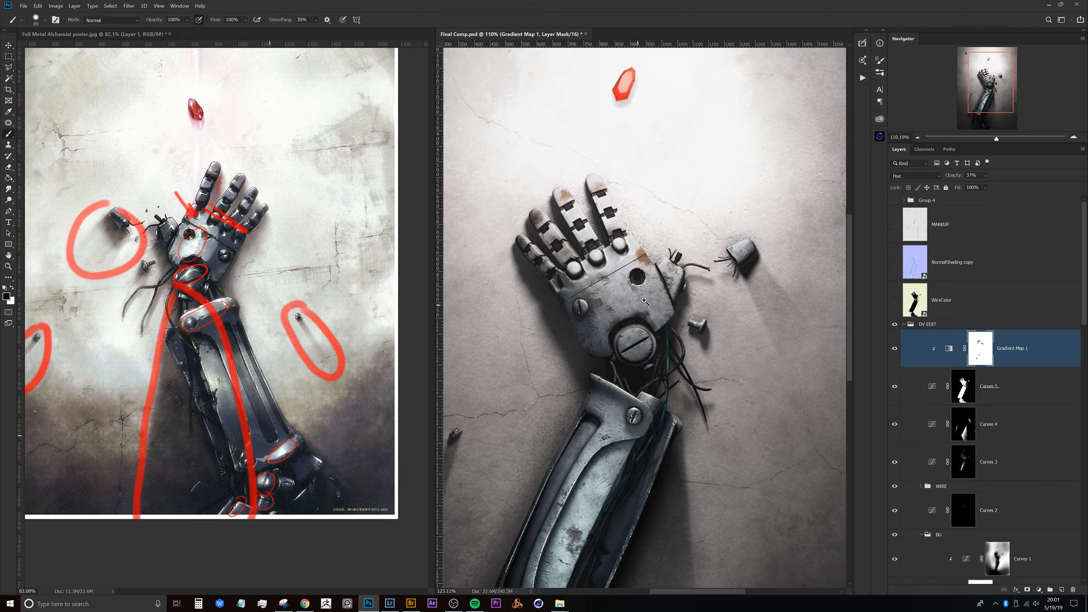
scroll(645, 301, up, 2)
Compare the arm's tone with Curves 5 hidden and shown.
key(alt+bracketleft)
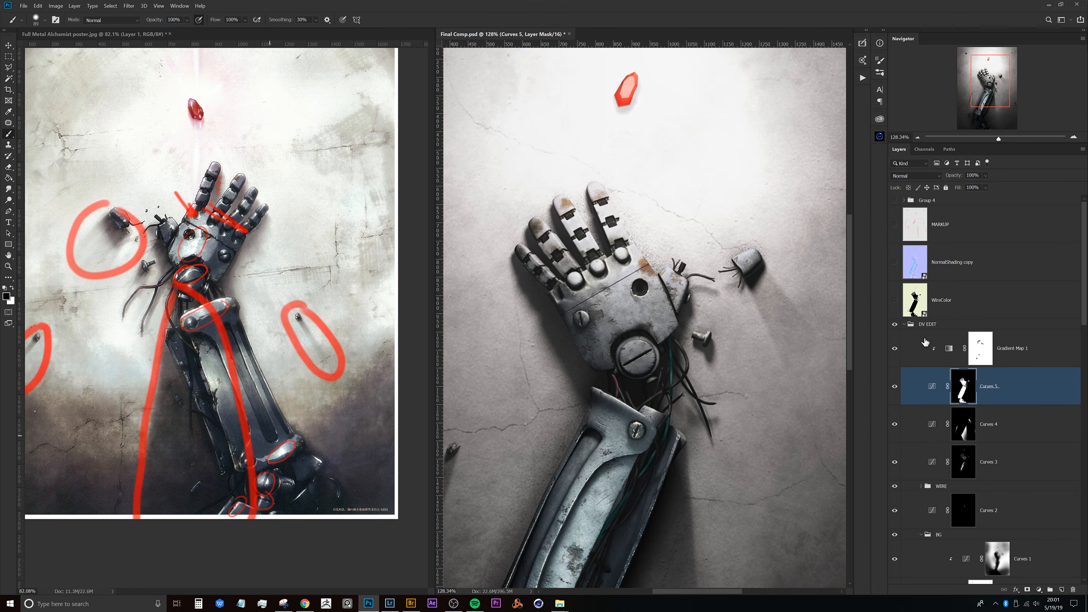
scroll(657, 311, down, 8)
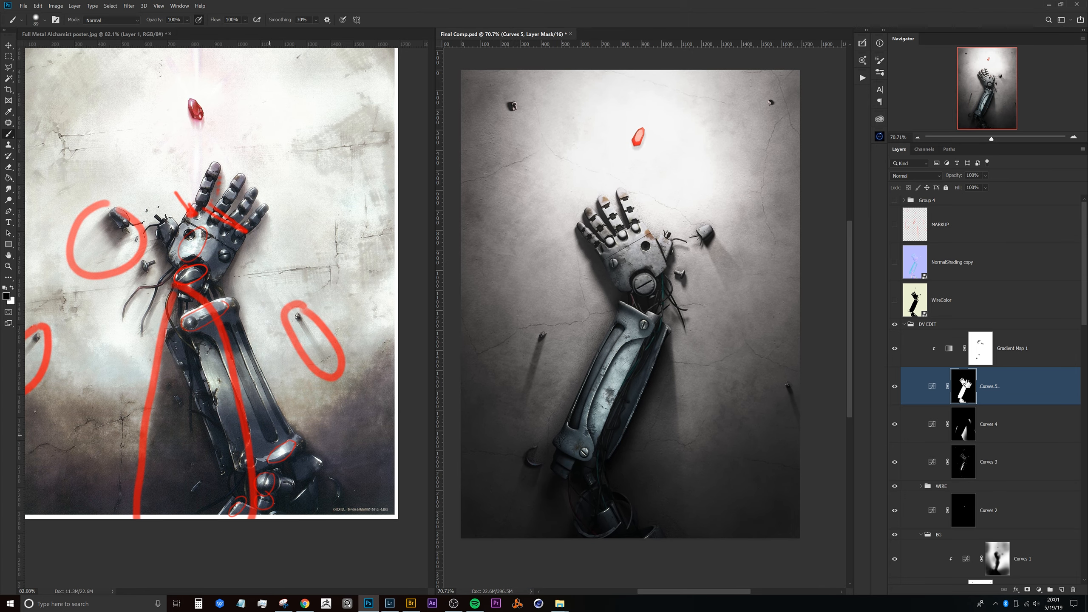
click(931, 386)
click(895, 388)
click(895, 387)
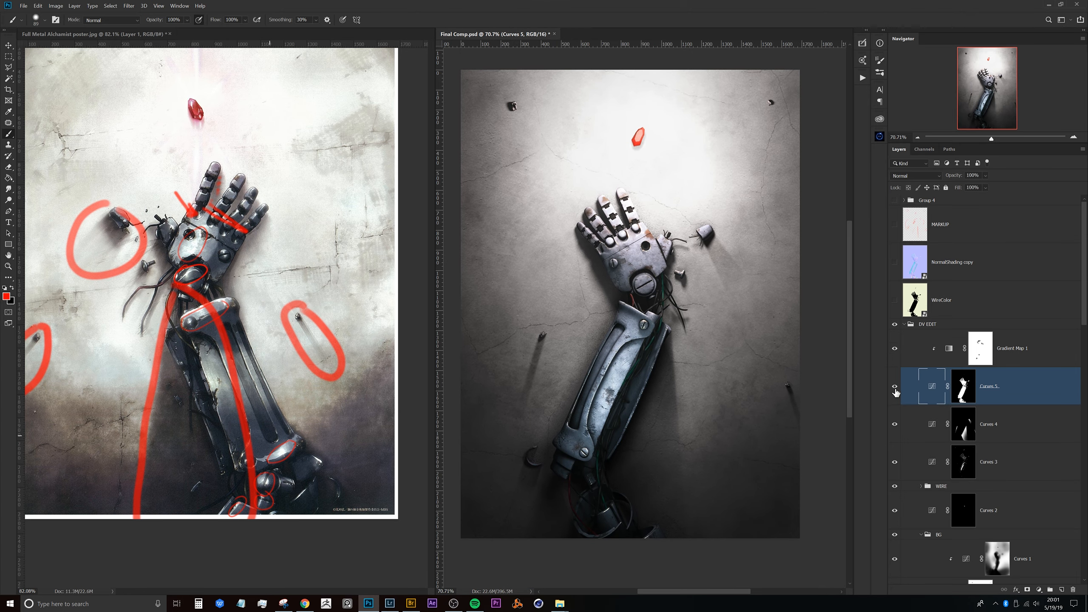
click(894, 397)
click(894, 400)
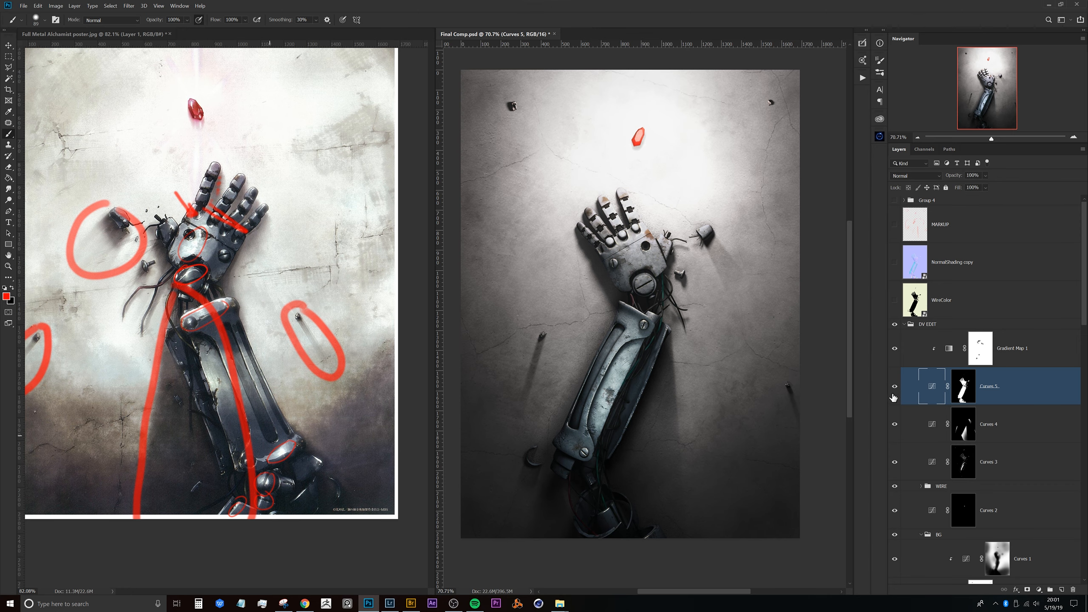
Add a Vibrance adjustment layer above Gradient Map 1 and clip it to the layers below.
drag(650, 339, 656, 300)
click(988, 363)
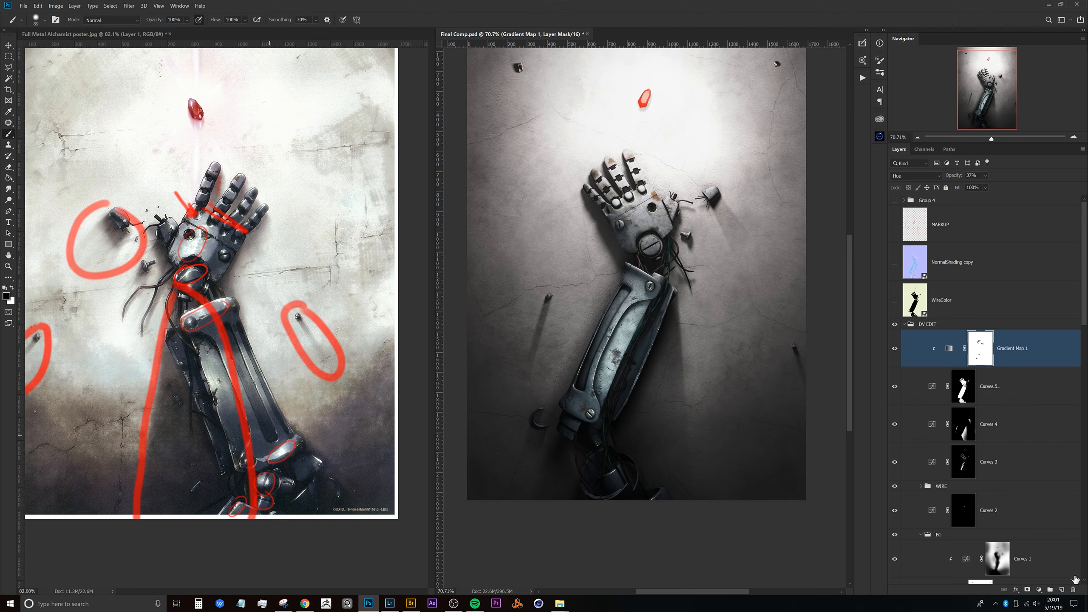
click(1039, 591)
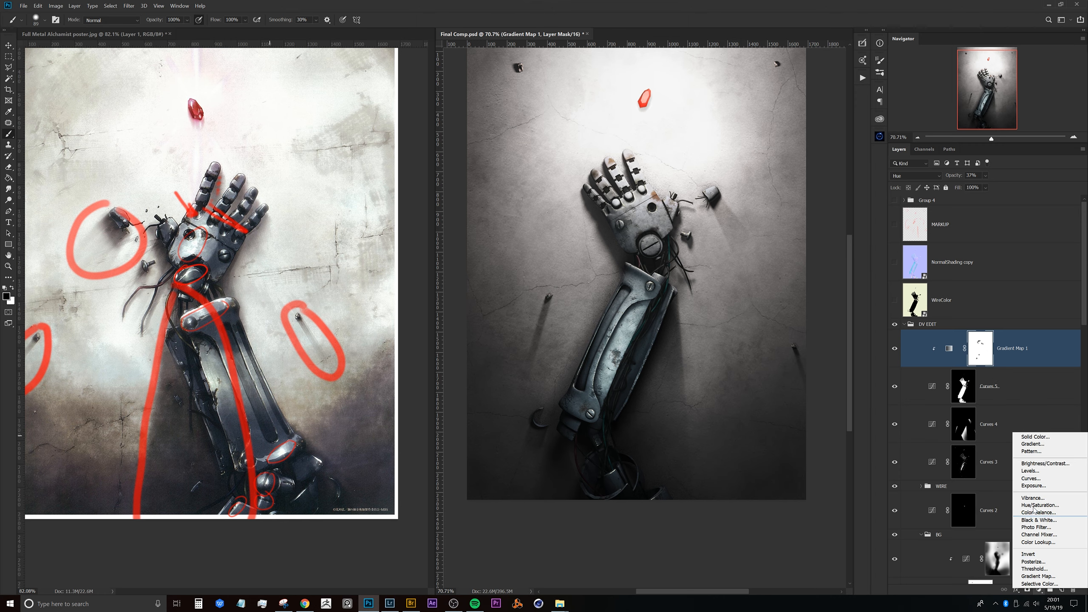
click(1034, 498)
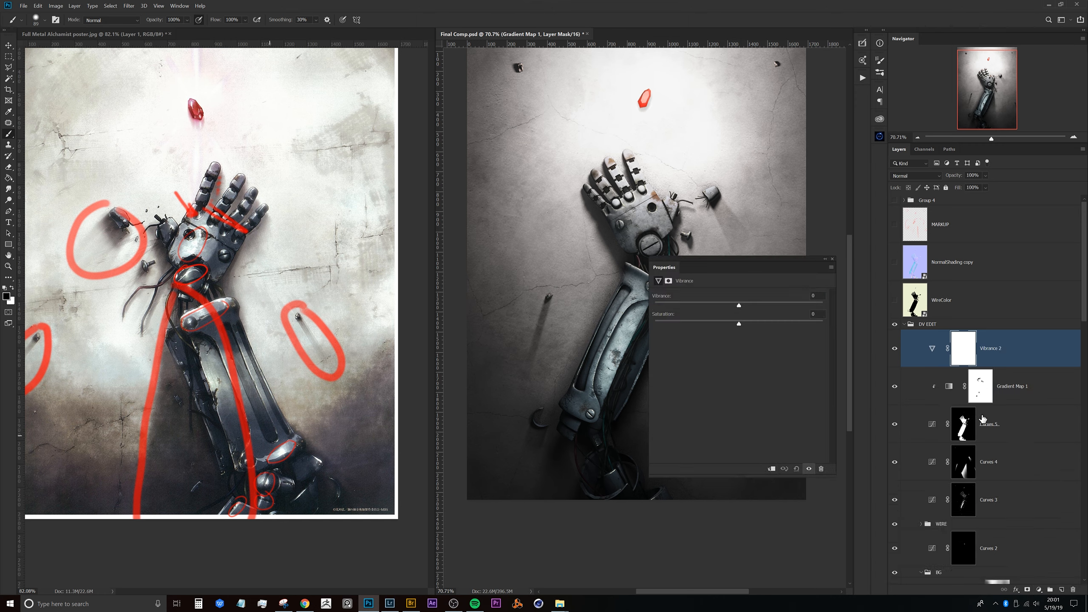
alt+click(1006, 368)
drag(718, 258, 794, 247)
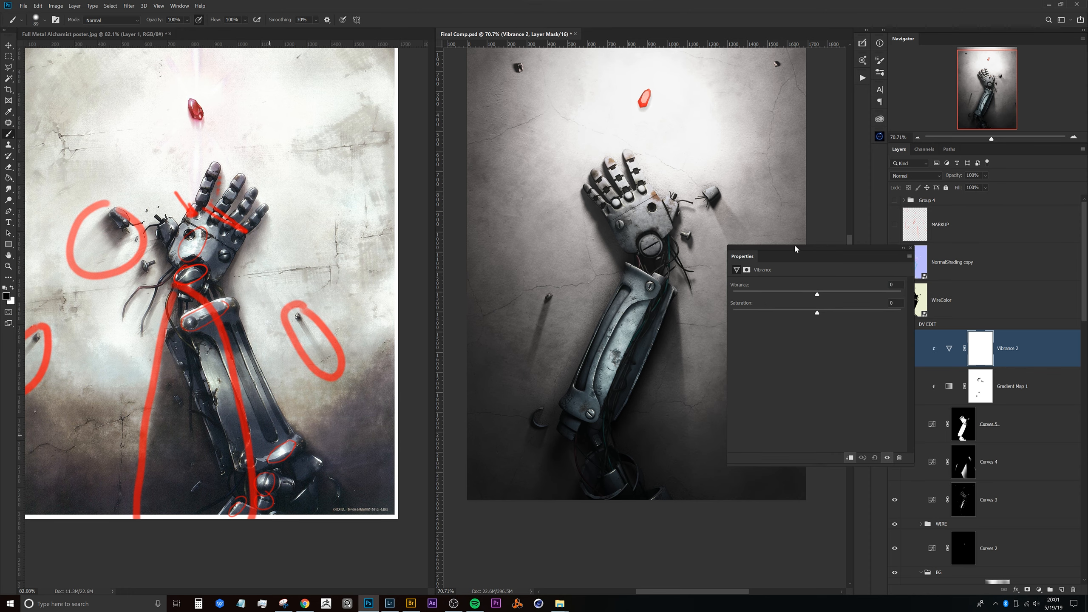
Raise the Vibrance adjustment's saturation to +50 while inspecting the hand's colour.
scroll(644, 234, up, 1)
scroll(644, 234, up, 5)
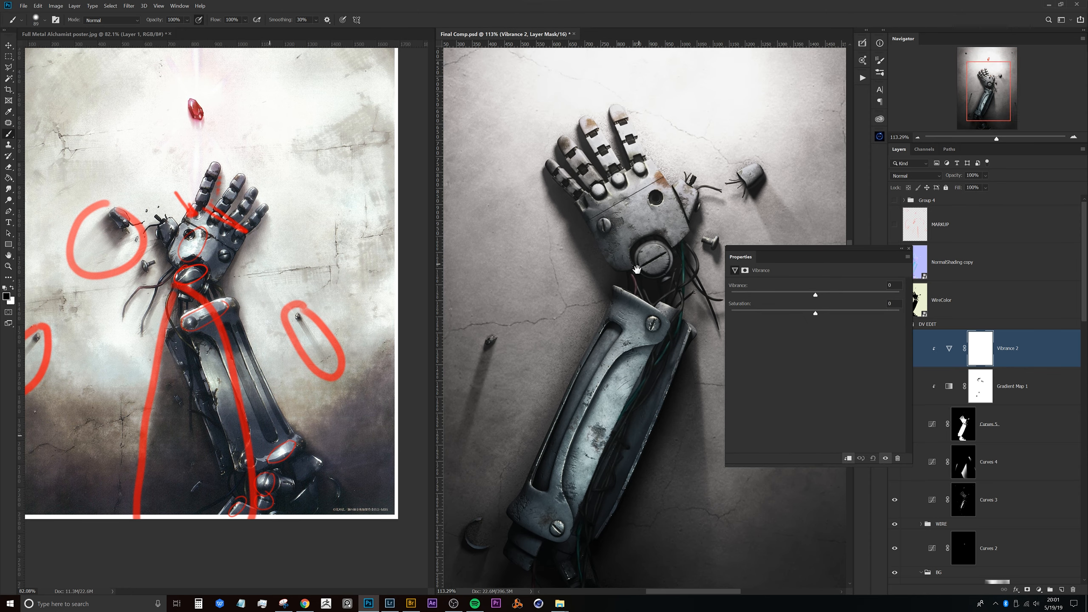
drag(637, 226, 638, 261)
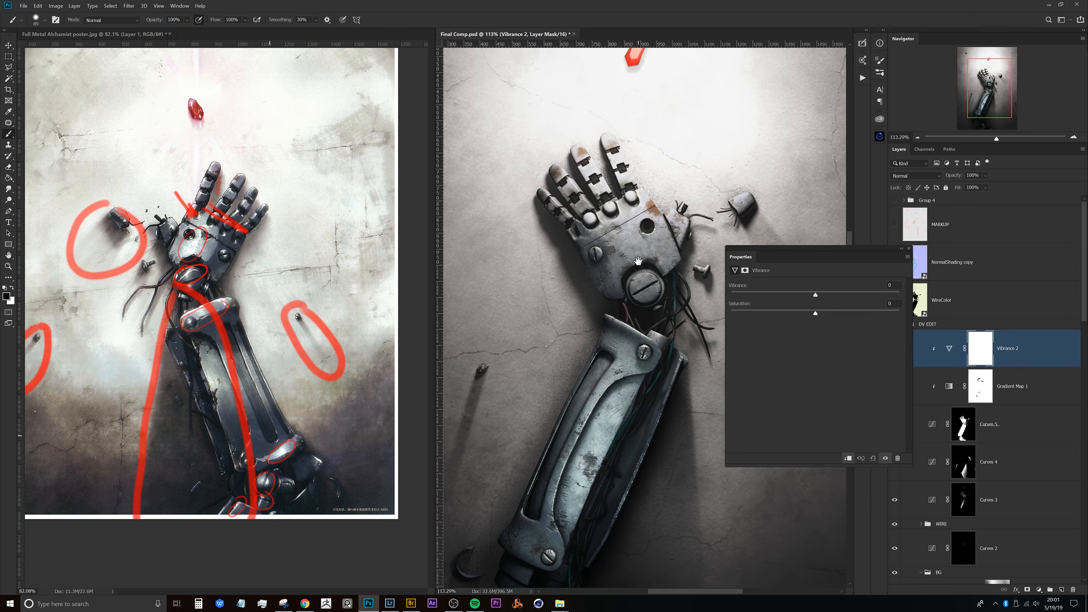
drag(620, 388, 617, 346)
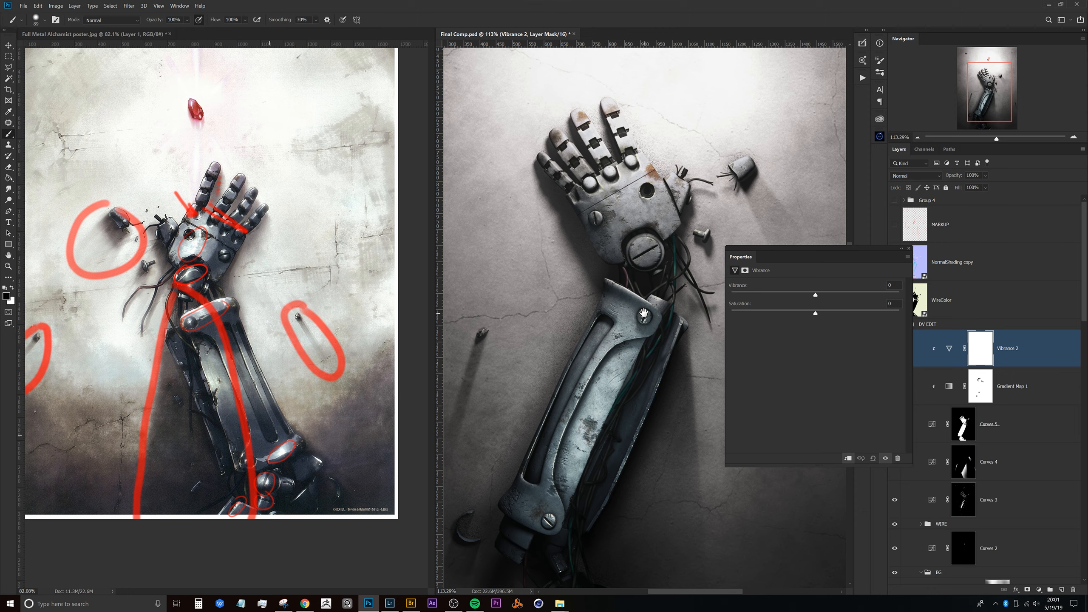
scroll(640, 276, up, 3)
drag(637, 286, 639, 289)
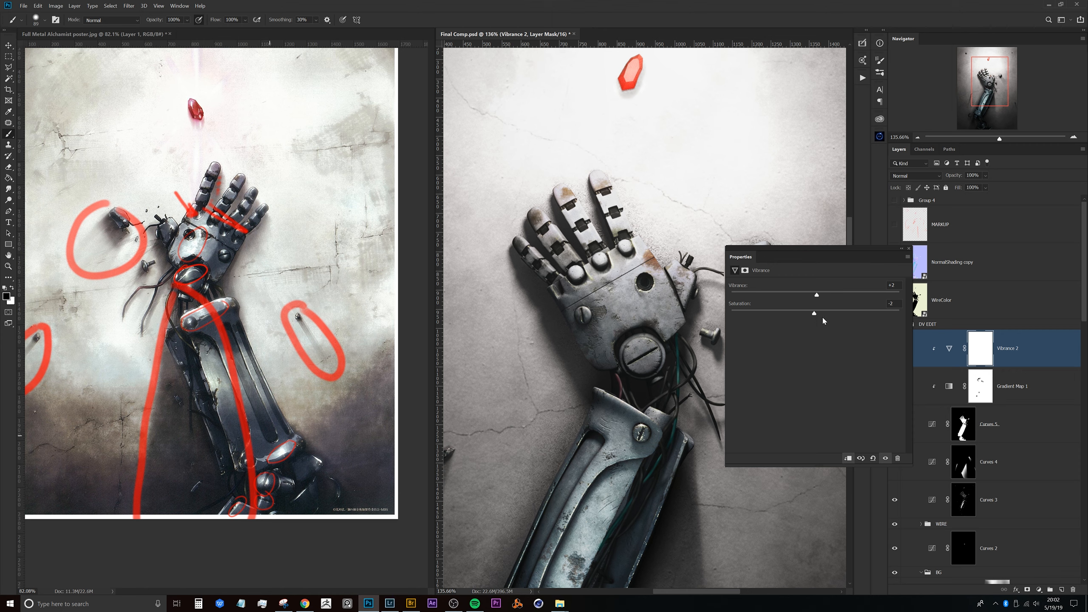
Release the Vibrance layer from the clipping group and replace its mask with a copy of the Curves 5 arm mask.
click(1019, 359)
mouse_move(1010, 361)
mouse_down()
mouse_move(1001, 372)
mouse_move(1012, 330)
mouse_move(1003, 346)
mouse_up()
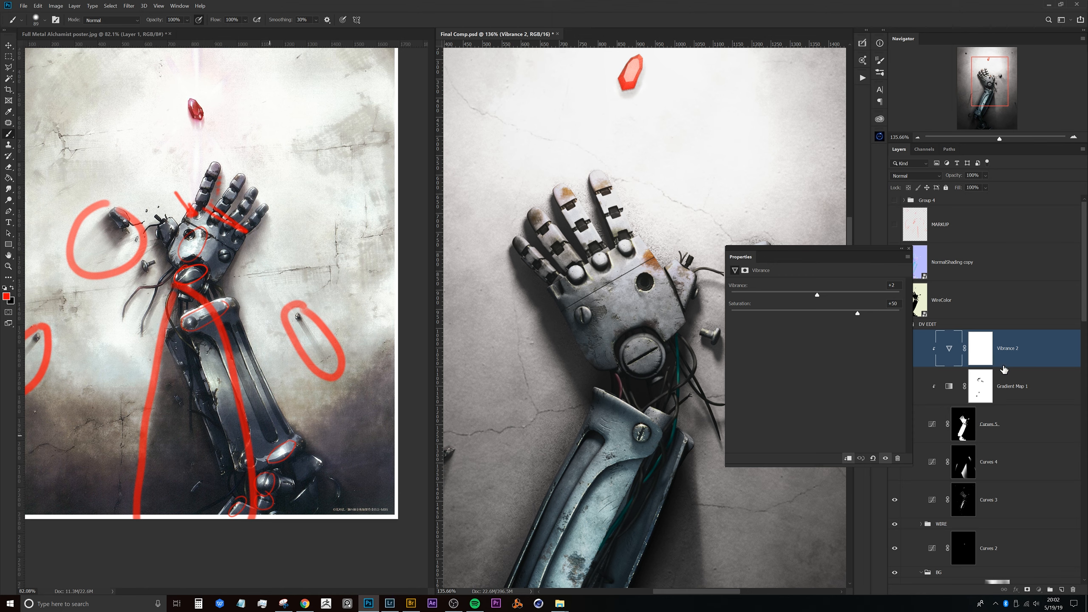
mouse_move(1009, 364)
mouse_down()
mouse_move(1001, 353)
mouse_move(1005, 384)
mouse_move(1002, 364)
mouse_up()
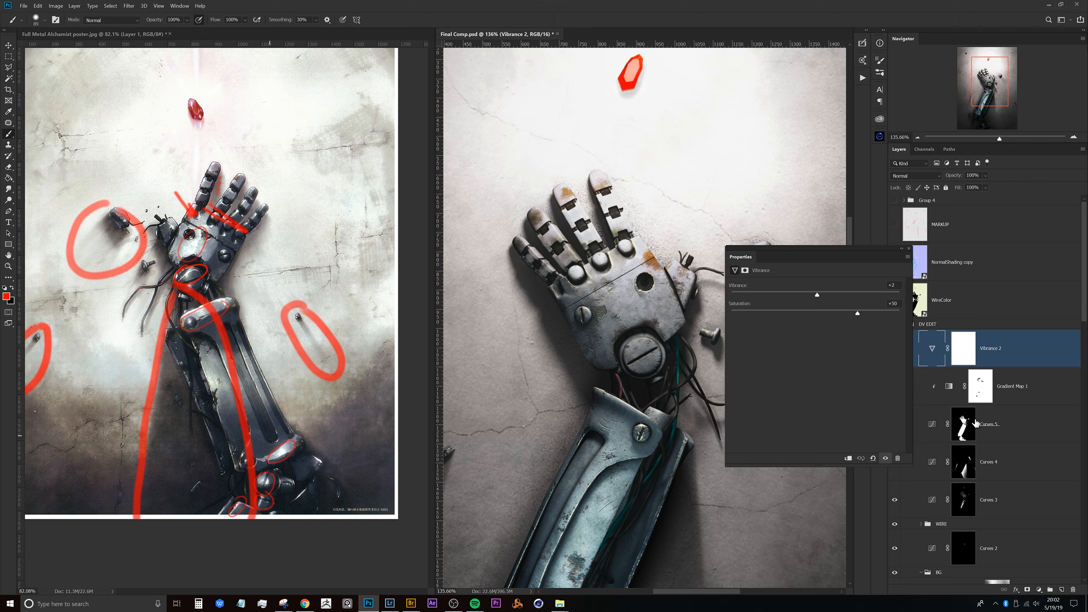
drag(967, 425, 965, 348)
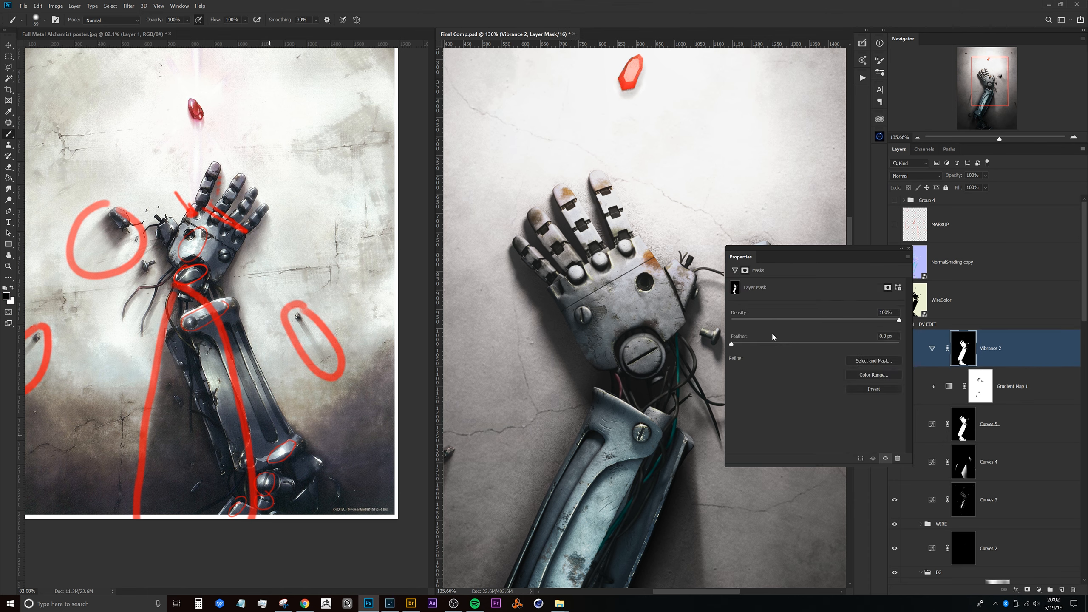
Set the masked Vibrance adjustment to vibrance +20 and saturation +68.
click(934, 348)
click(961, 348)
click(934, 349)
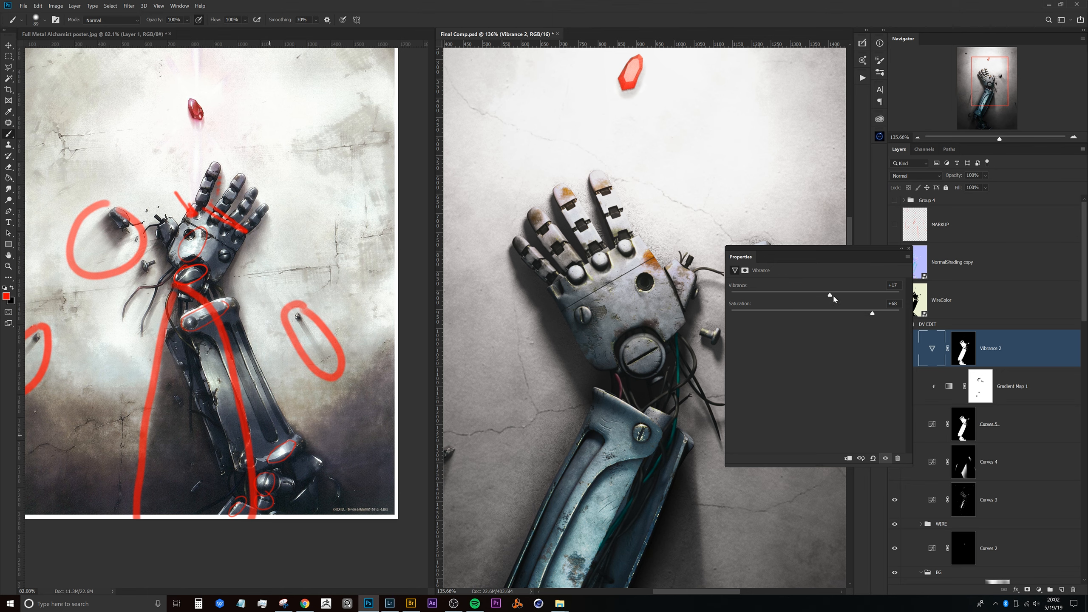
Outline the forearm below the wrist on the Vibrance layer's mask, fill it with black, and deselect so only the hand is affected.
click(965, 352)
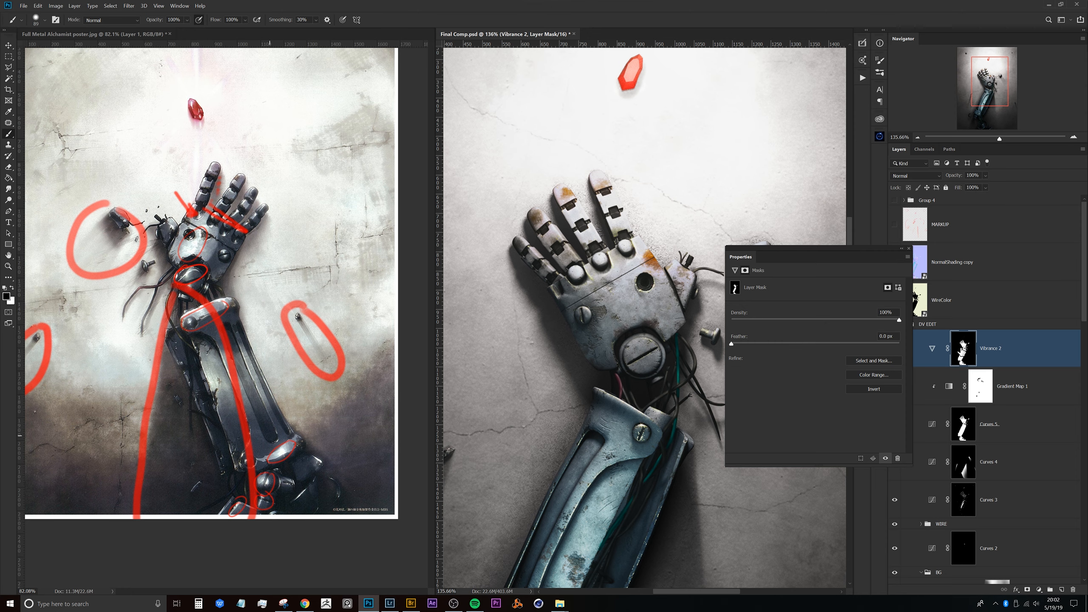
mouse_move(621, 326)
mouse_down()
mouse_move(583, 326)
mouse_move(617, 311)
mouse_up()
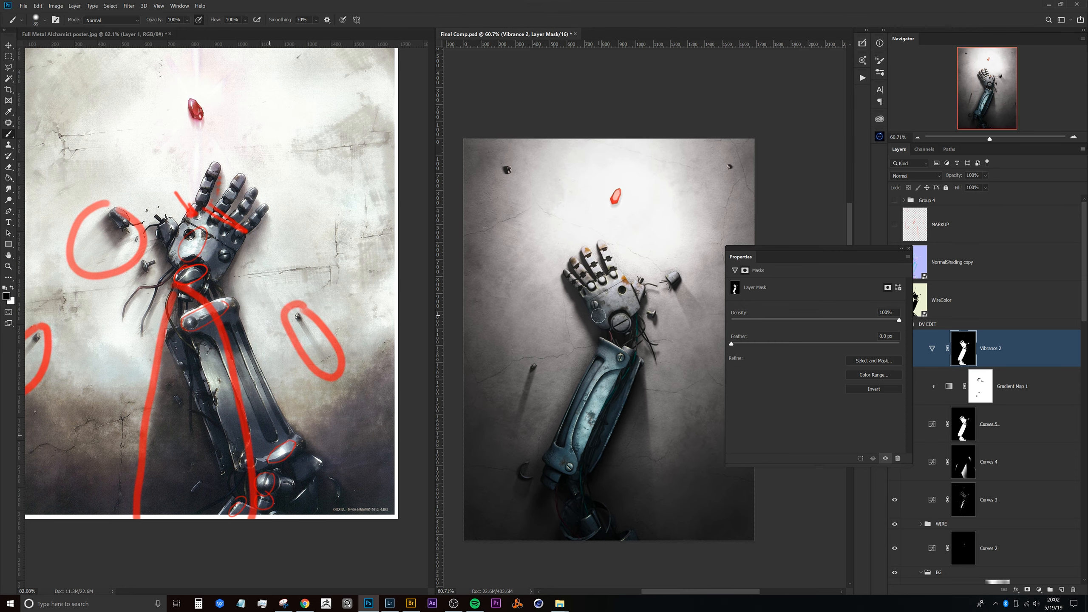
key(l)
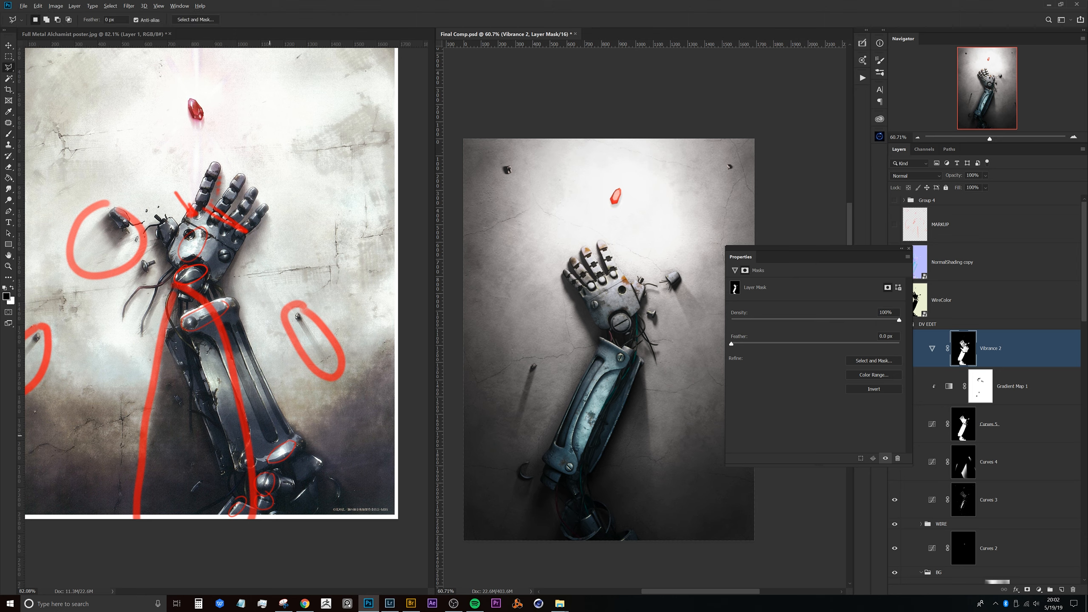
alt+click(963, 346)
click(599, 331)
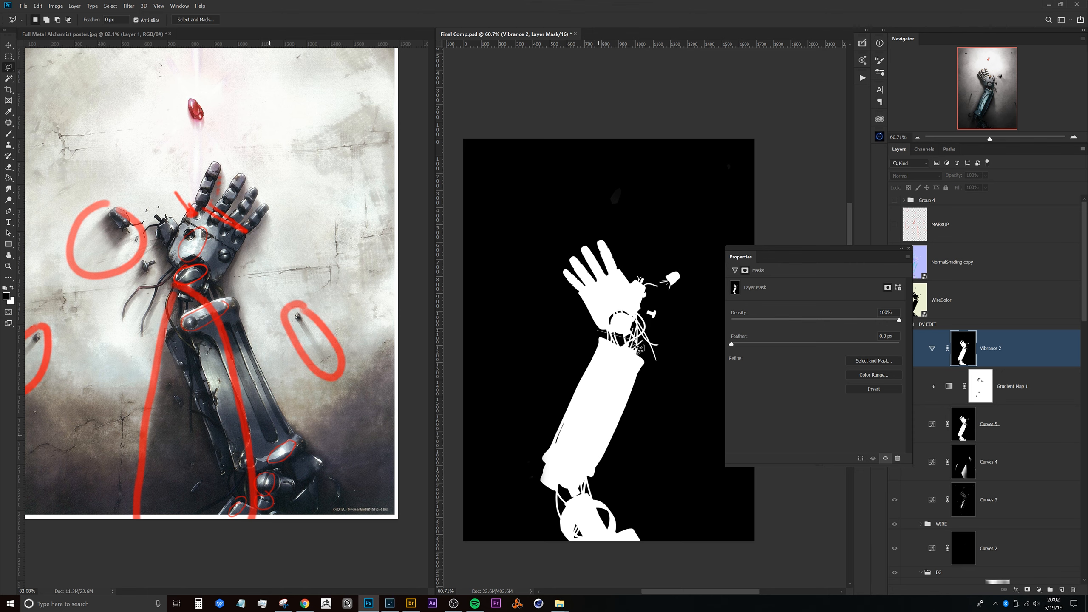
click(654, 365)
click(669, 560)
click(522, 541)
click(508, 433)
click(549, 361)
click(598, 331)
key(x)
key(Delete)
key(ctrl+d)
click(1001, 345)
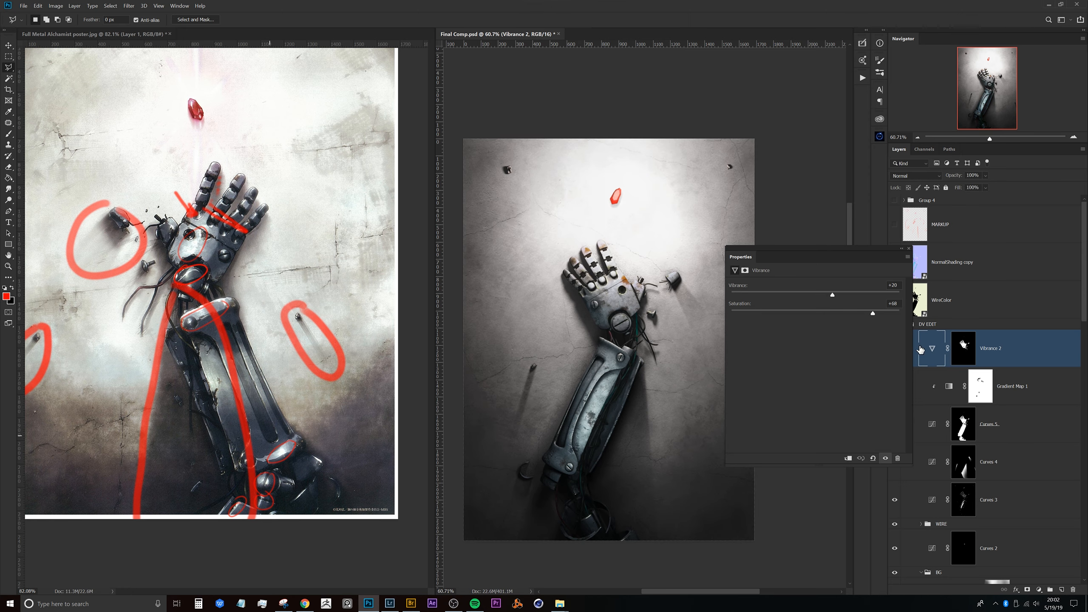
Compare the hand's colour with the Vibrance layer hidden and shown, and review the whole composite against the reference.
drag(621, 323, 903, 341)
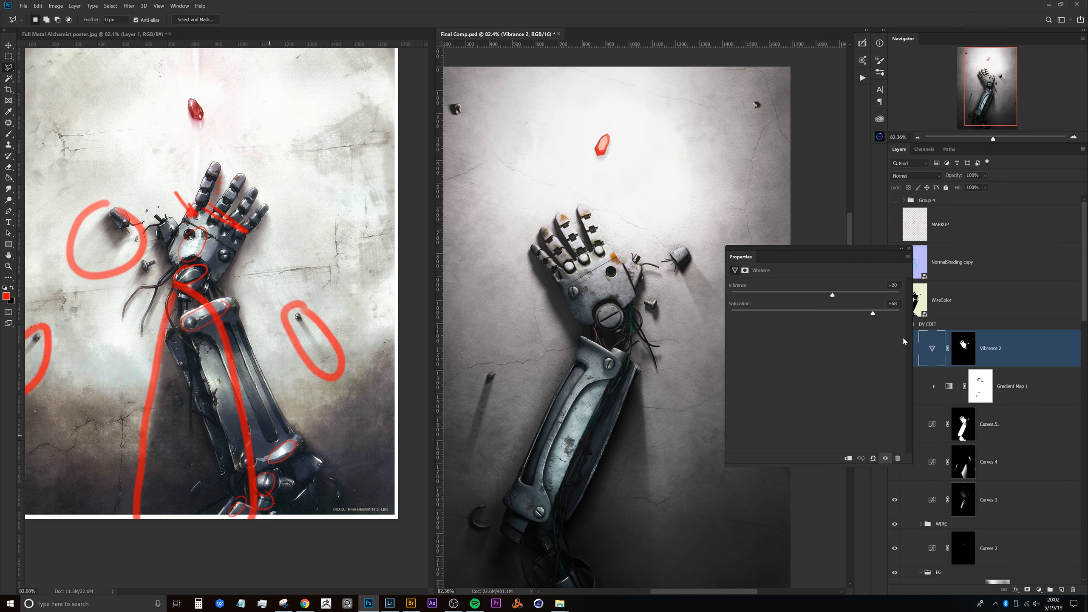
drag(865, 247, 818, 342)
click(895, 348)
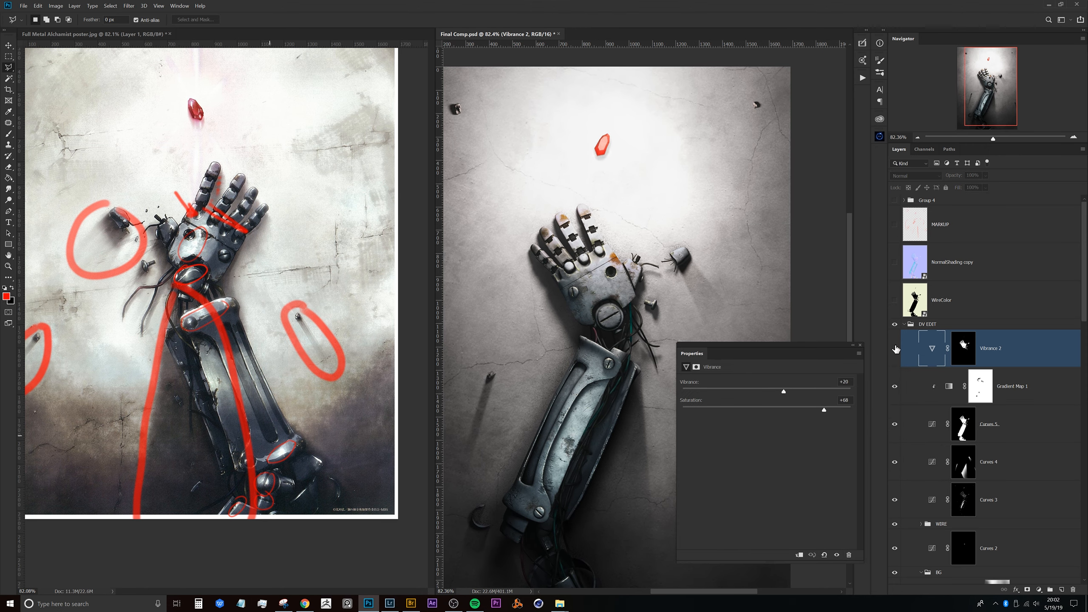
click(895, 348)
click(895, 349)
click(895, 349)
drag(609, 293, 612, 255)
scroll(600, 230, down, 3)
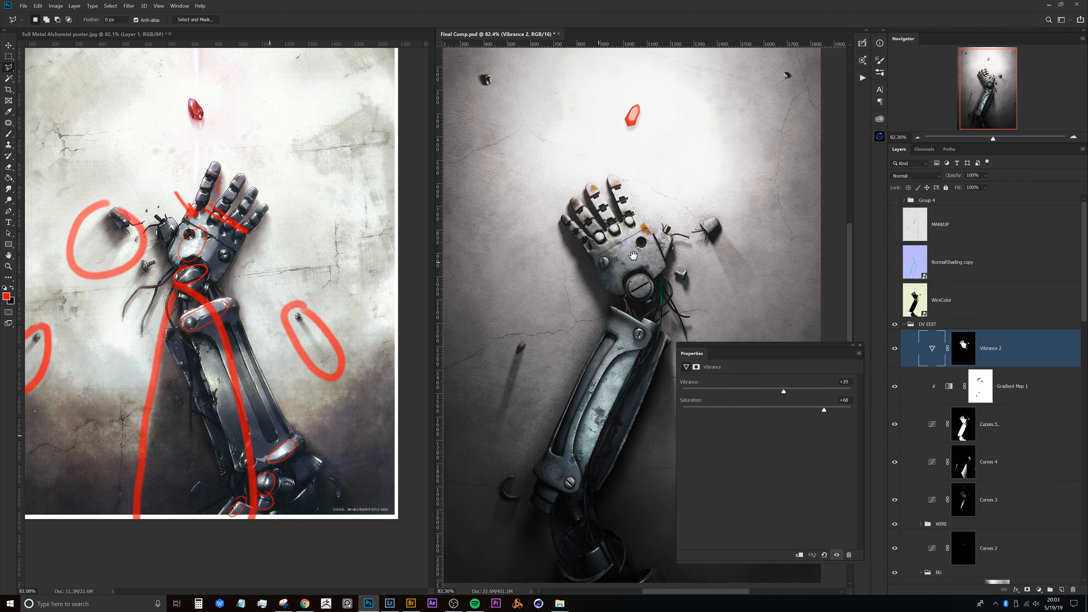
drag(610, 258, 628, 272)
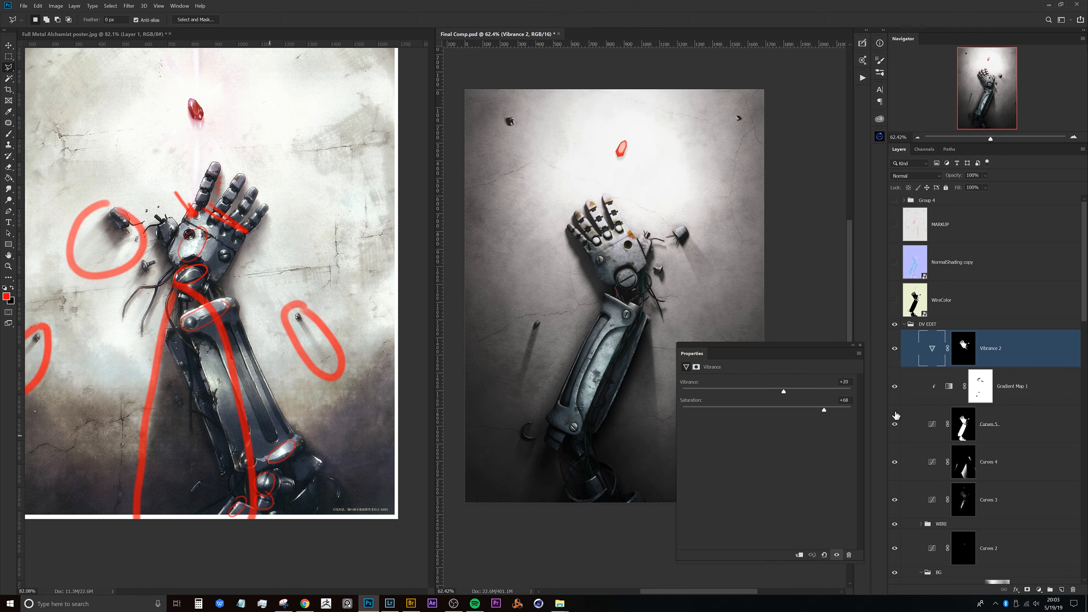
Group the Vibrance 2, Gradient Map 1 and Curves 5 adjustment layers inside the DV EDIT group.
drag(895, 348, 895, 387)
drag(619, 266, 612, 281)
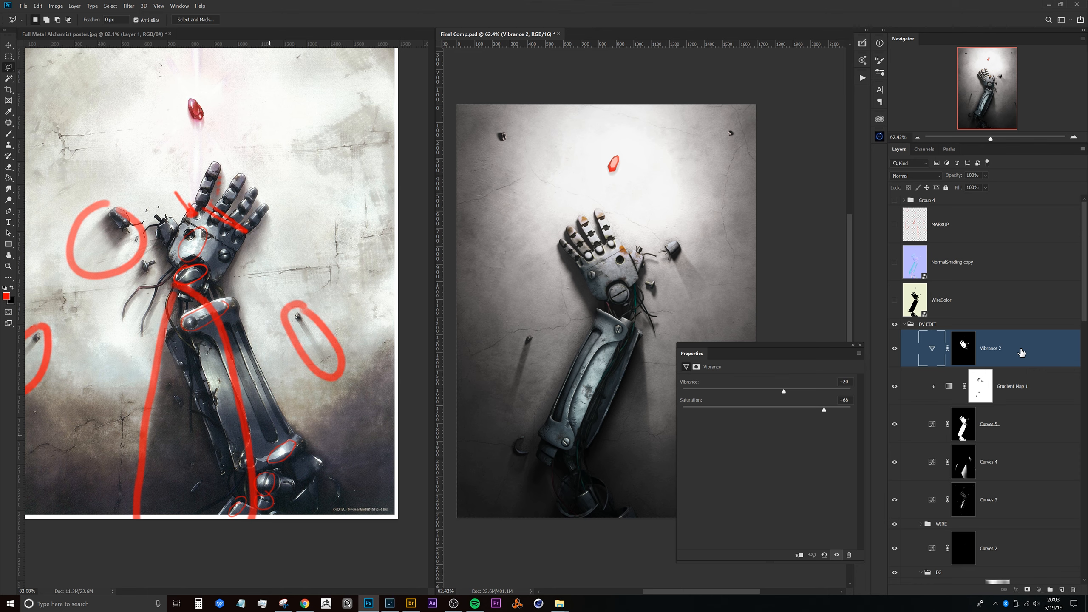
shift+click(1010, 435)
key(ctrl+g)
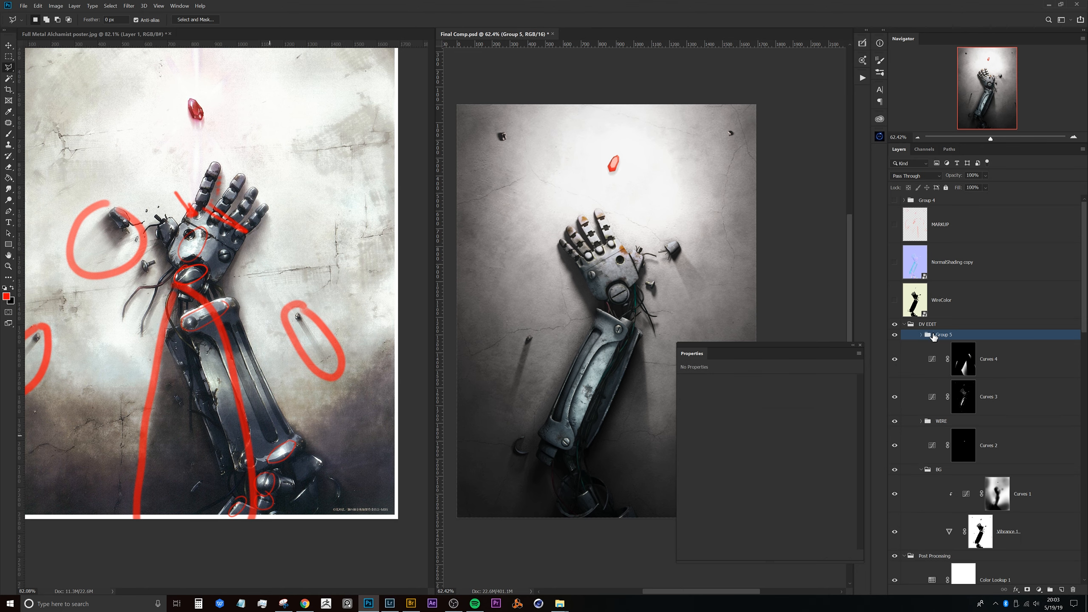
Compare the arm's grading with the new adjustment group hidden and shown, and inspect the Curves 5 layer inside it.
click(895, 336)
click(895, 335)
click(895, 335)
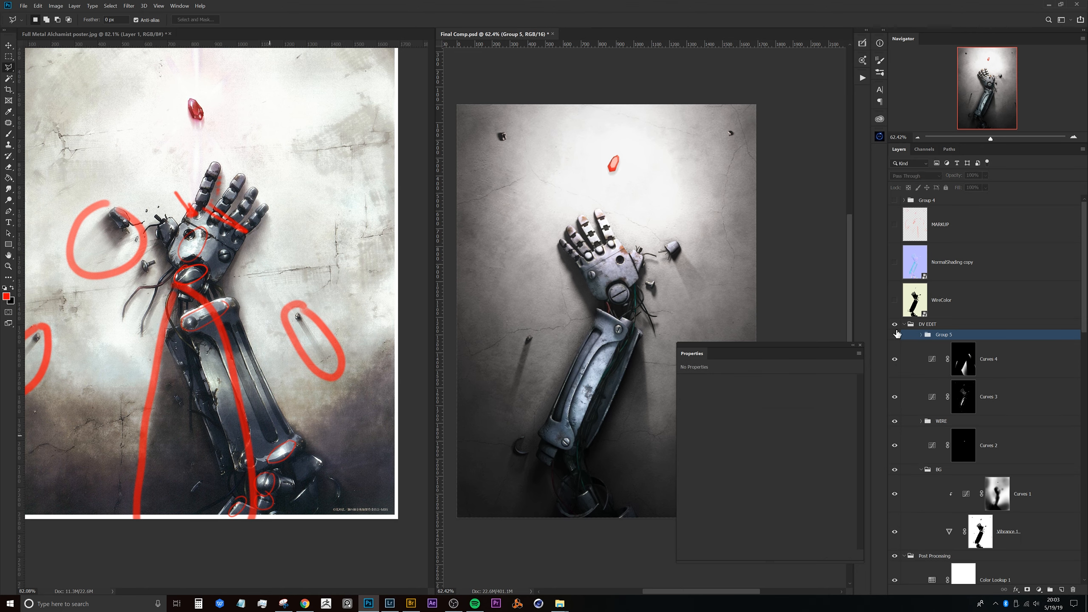
click(895, 335)
click(895, 335)
click(895, 335)
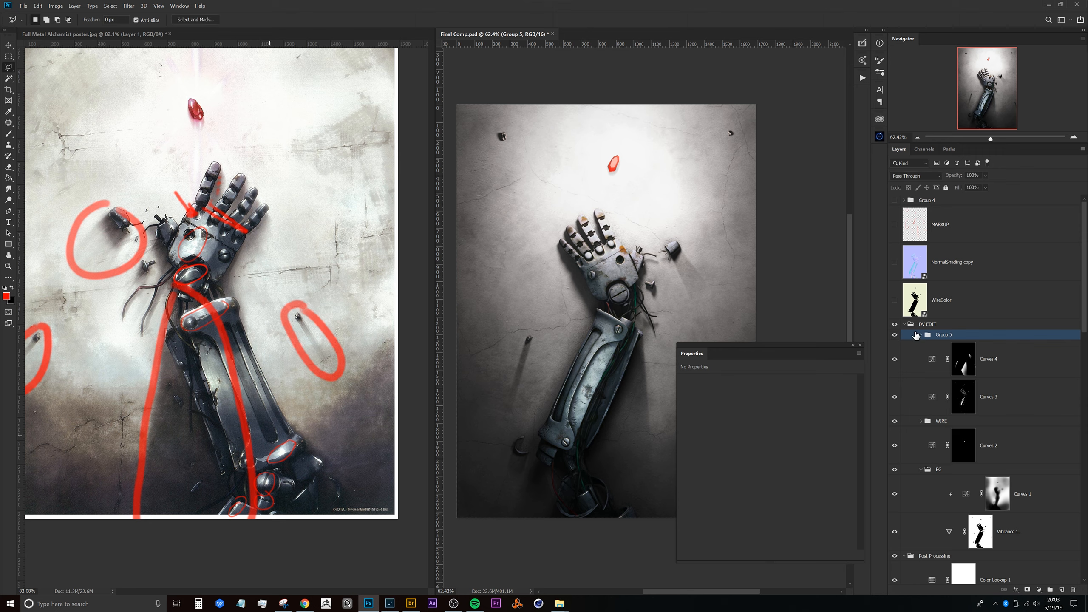
click(922, 335)
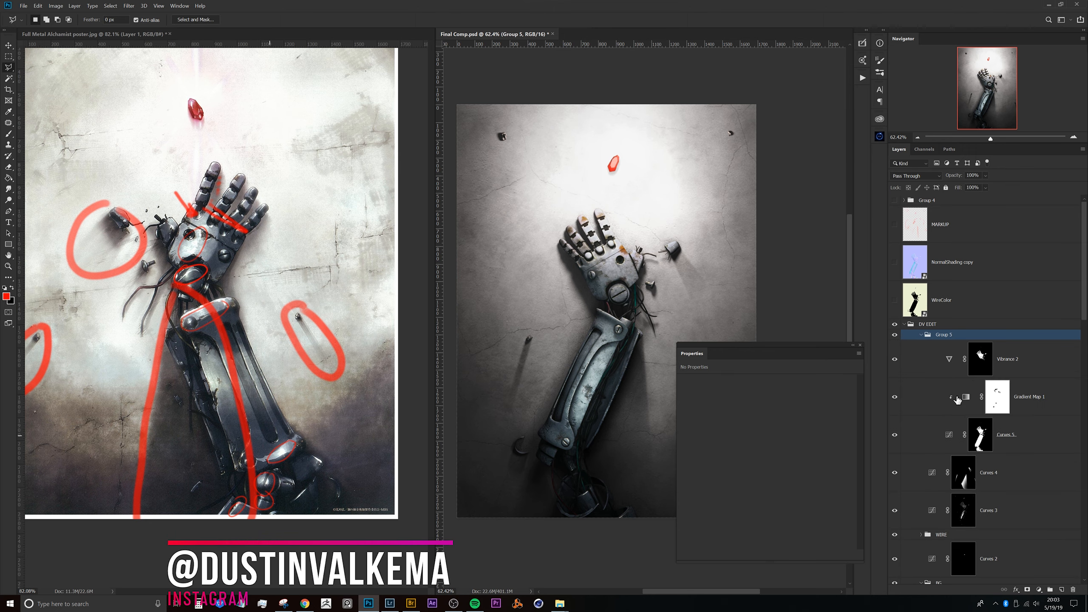
click(948, 436)
drag(956, 178, 961, 177)
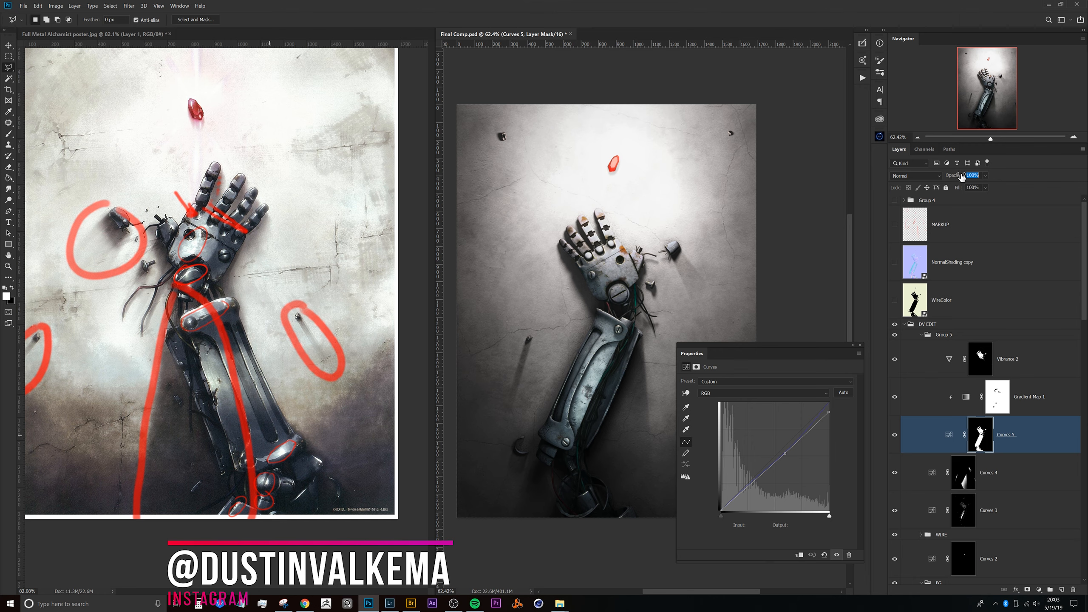
Show the MARKUP layer and the text notes of Group 4 over the composite.
click(895, 223)
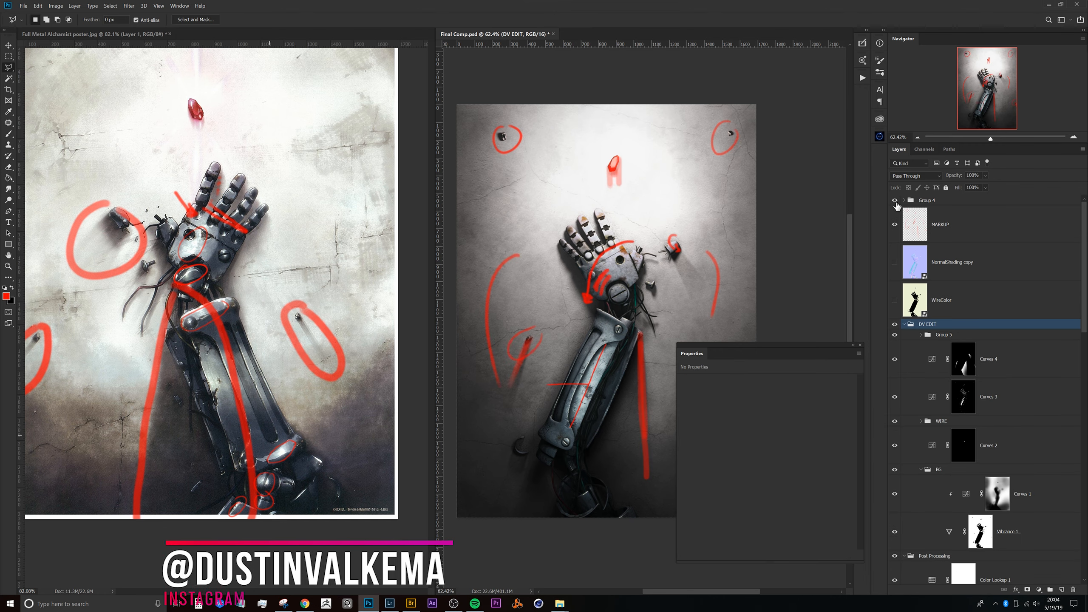
click(894, 200)
click(928, 200)
click(950, 234)
click(938, 264)
click(938, 240)
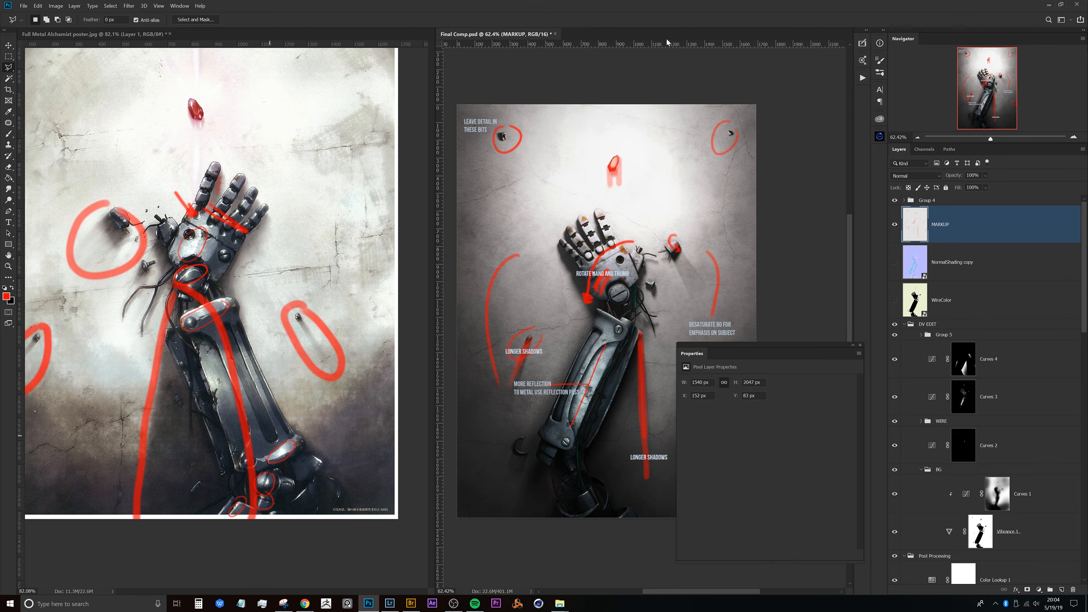
Review the red markup and the written notes around the crystal, hand, forearm and background.
drag(617, 179, 651, 169)
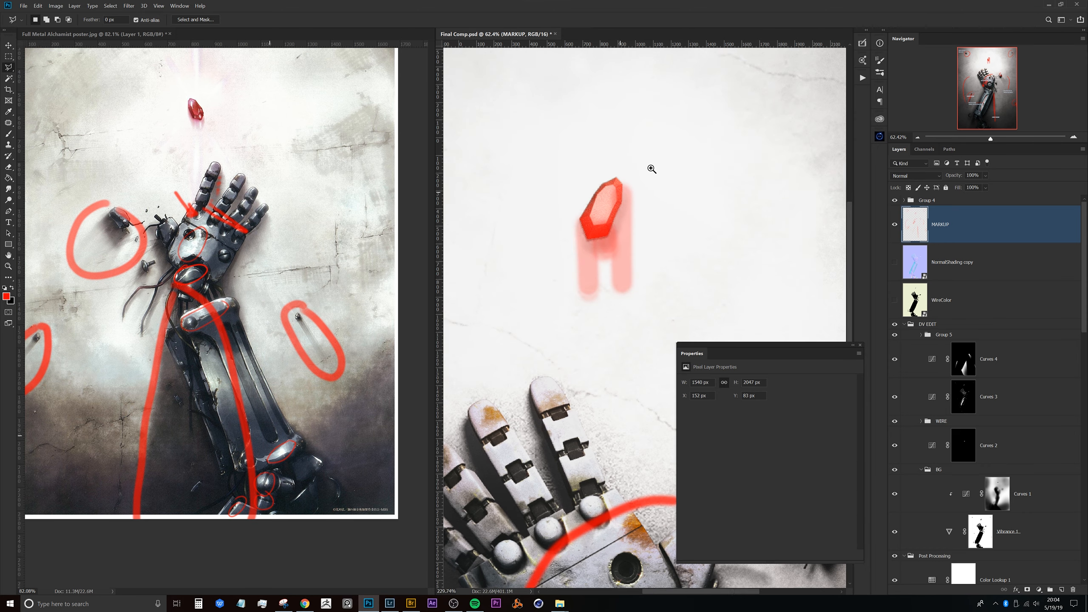
mouse_move(593, 205)
mouse_down()
mouse_move(602, 197)
mouse_move(591, 196)
mouse_up()
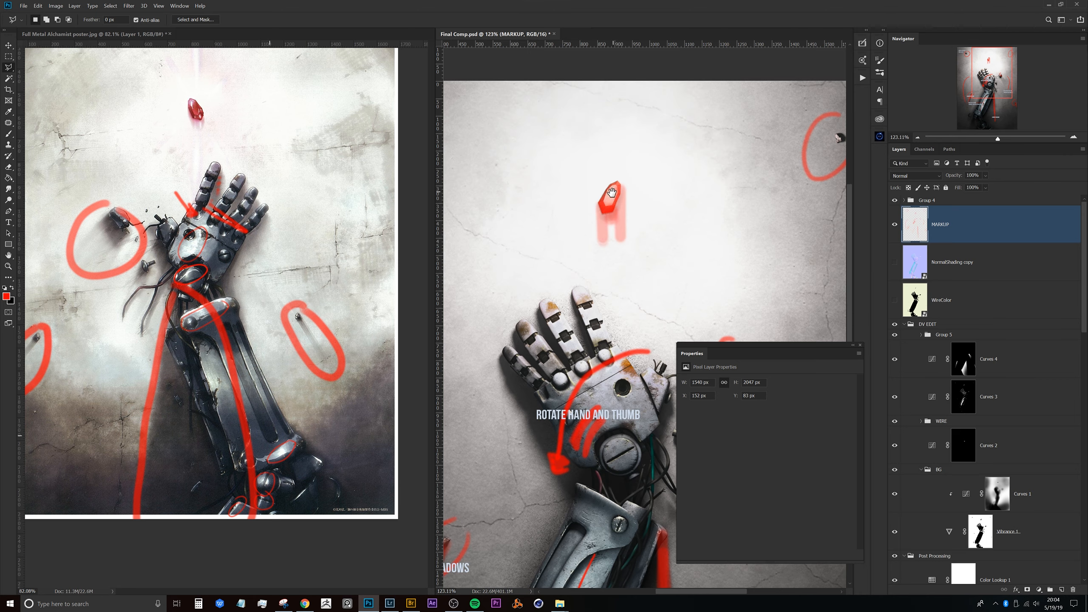
drag(612, 286, 599, 285)
drag(630, 445, 604, 254)
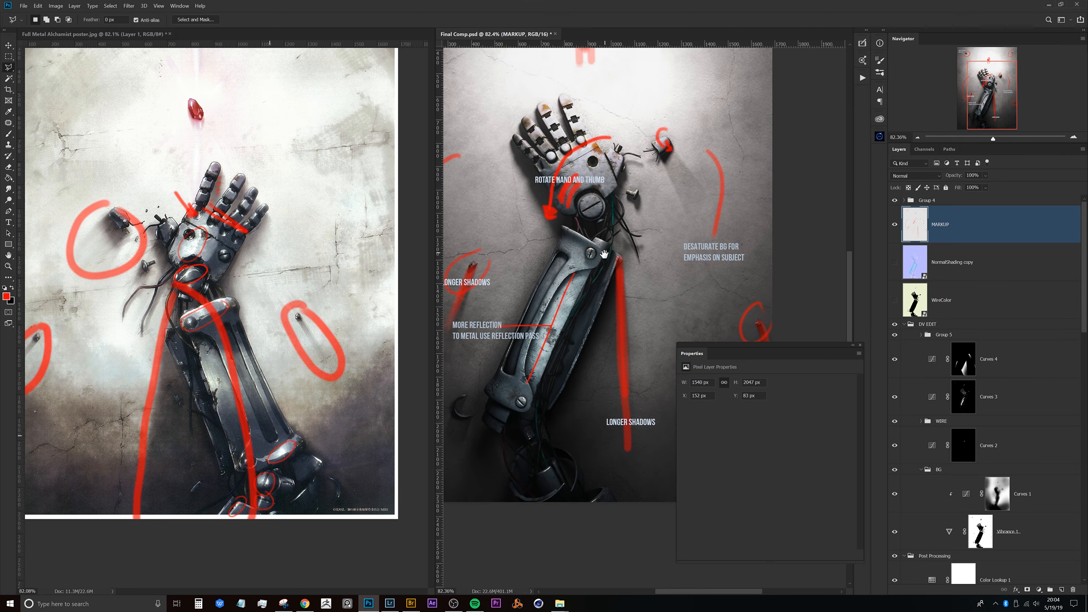
drag(589, 300, 624, 380)
drag(631, 294, 611, 308)
drag(674, 429, 609, 322)
drag(613, 244, 621, 374)
drag(598, 206, 608, 205)
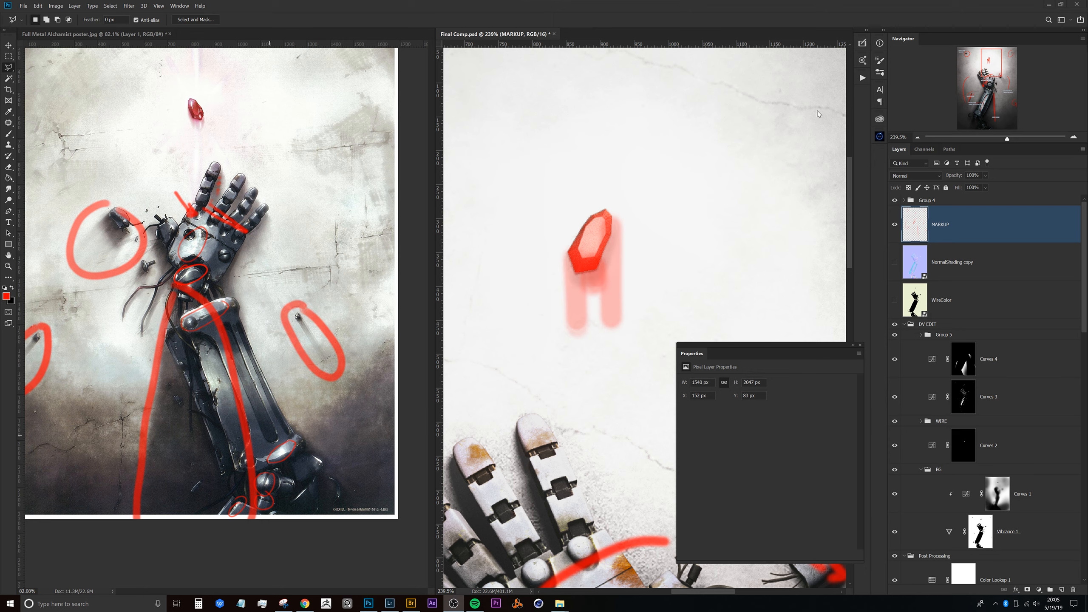
Hide the MARKUP layer and examine the composite's crystal close up against the one in the reference poster.
click(694, 34)
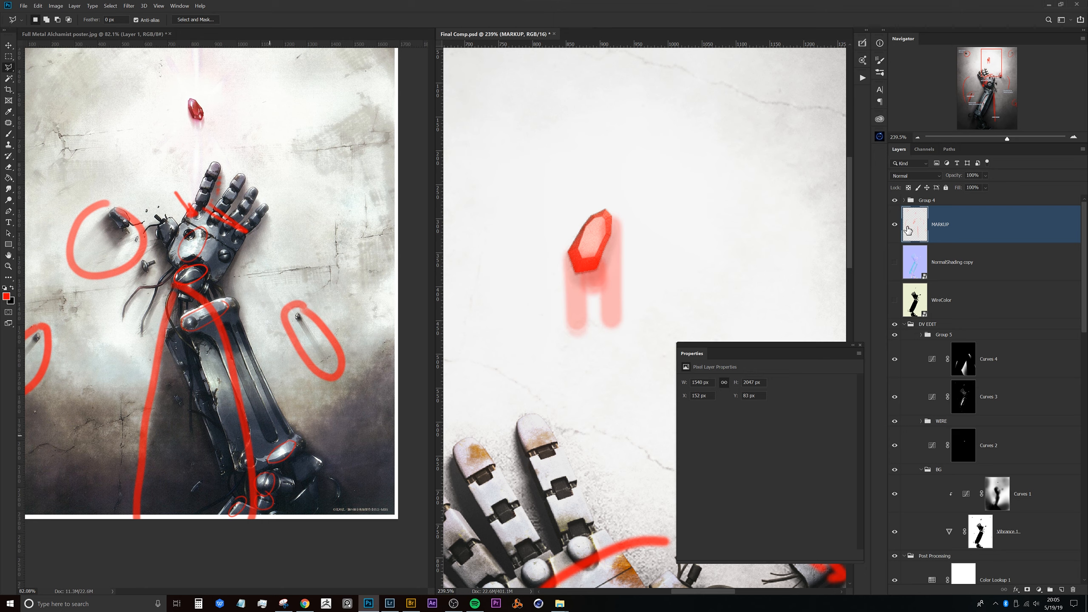
click(895, 225)
drag(612, 228, 634, 233)
click(159, 210)
drag(200, 122, 232, 225)
click(636, 227)
mouse_move(635, 235)
mouse_down()
mouse_move(631, 218)
mouse_move(624, 228)
mouse_up()
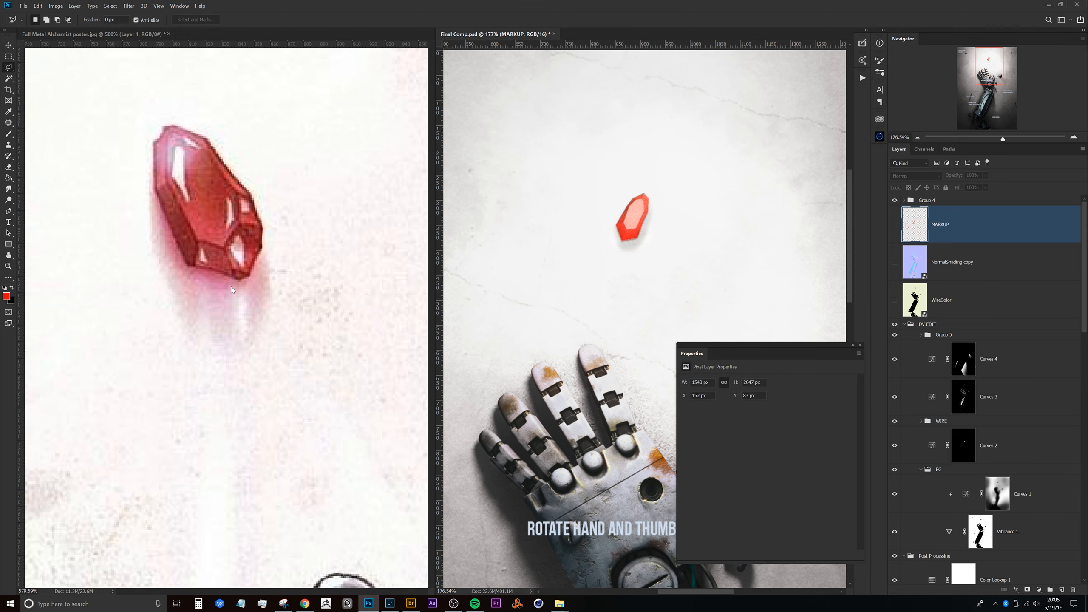
drag(644, 232, 656, 200)
drag(641, 200, 626, 230)
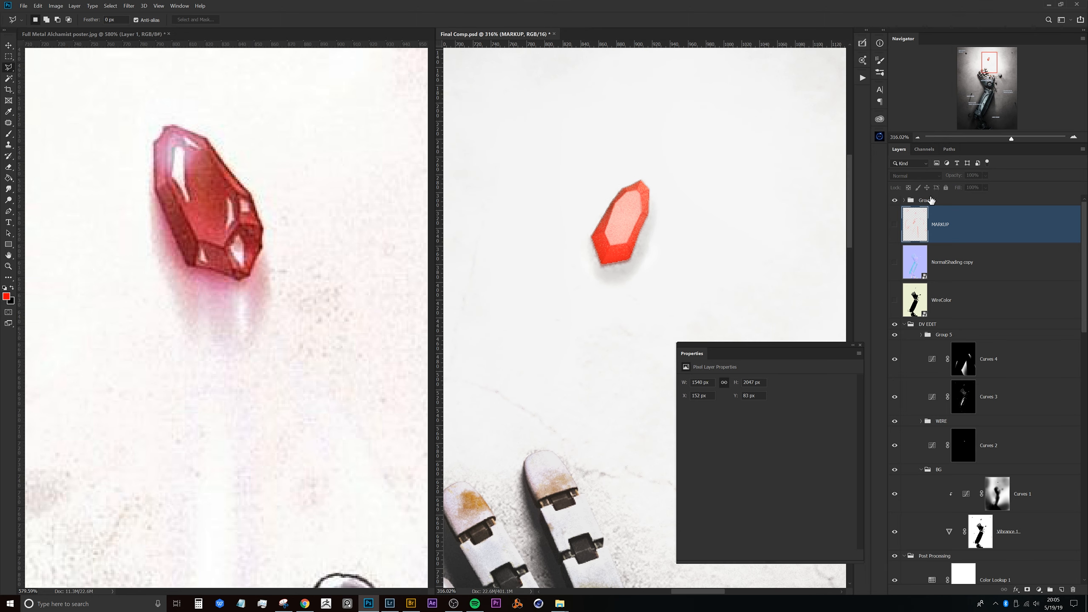
Show the WireColor layer and select the crystal's shape on it with the Magic Wand.
click(911, 298)
click(894, 299)
key(w)
click(627, 225)
drag(666, 217, 619, 219)
drag(678, 243, 755, 228)
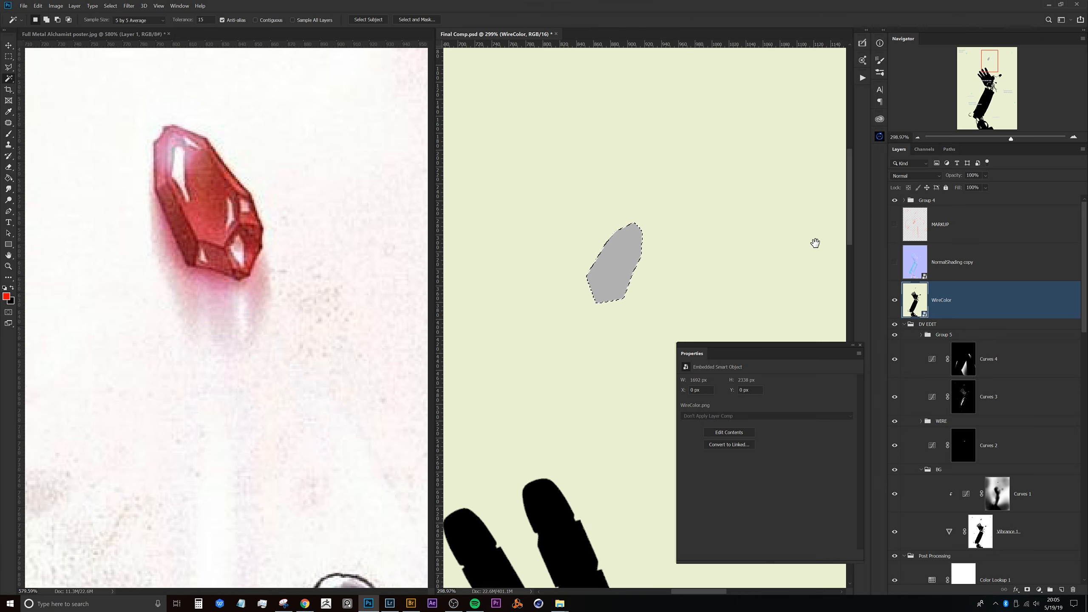
Add a Curves adjustment masked to the crystal above Group 5, and hide the WireColor layer.
click(943, 335)
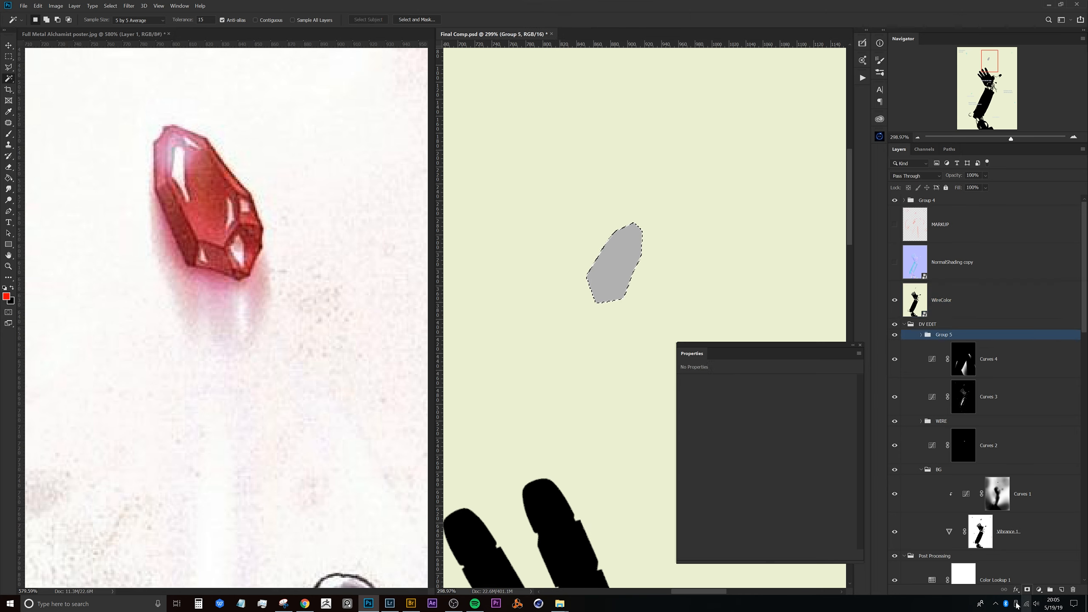
click(1039, 590)
click(1033, 479)
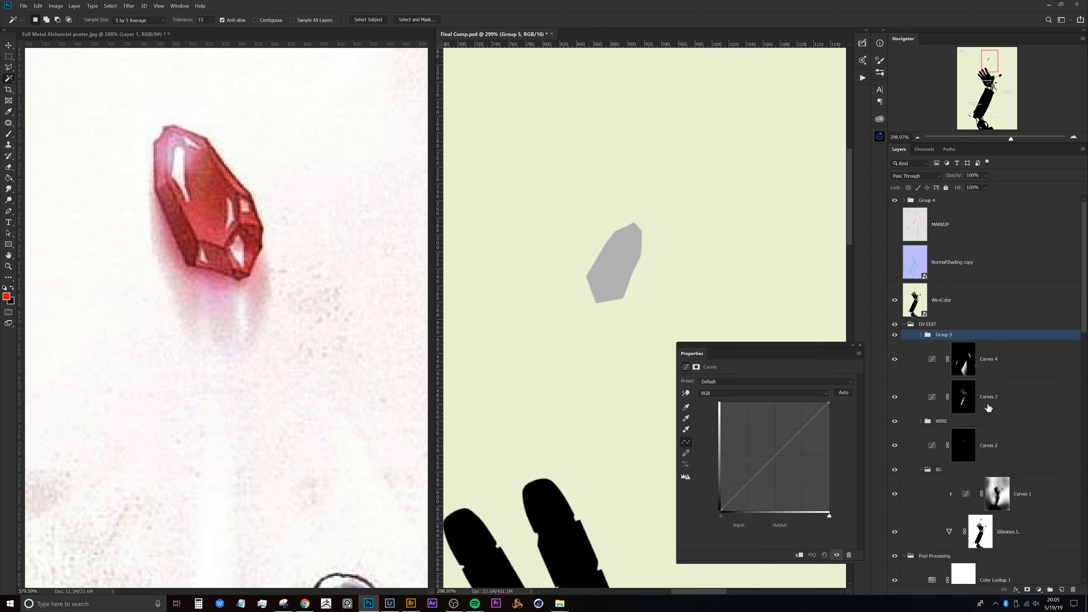
click(895, 300)
Darken the crystal by lowering the curve's midtones and white output, with an upper point at input 199, output 152.
mouse_move(779, 471)
mouse_down()
mouse_move(781, 488)
mouse_move(773, 473)
mouse_up()
drag(827, 403, 829, 428)
drag(775, 473, 806, 446)
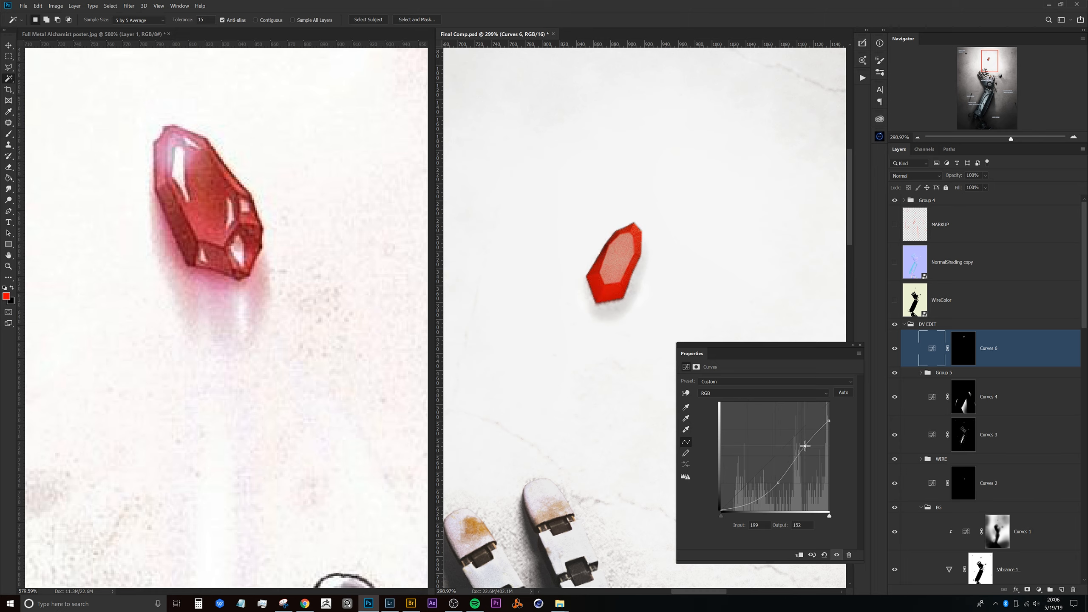
Add a Solid Color fill of ff0000 above Curves 6 and clip it to that layer.
click(998, 343)
click(1040, 591)
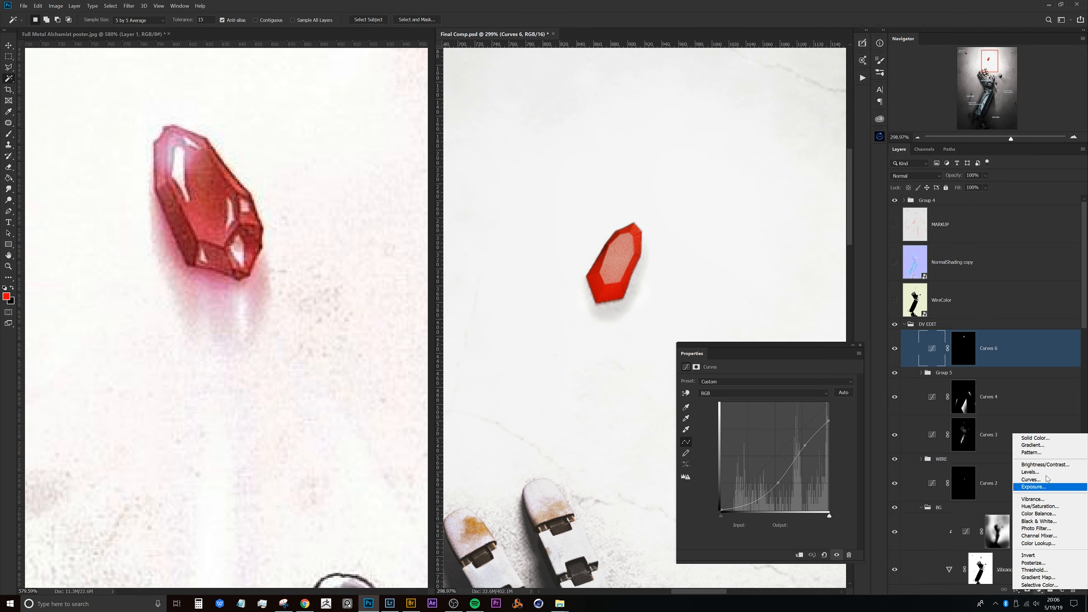
click(1036, 438)
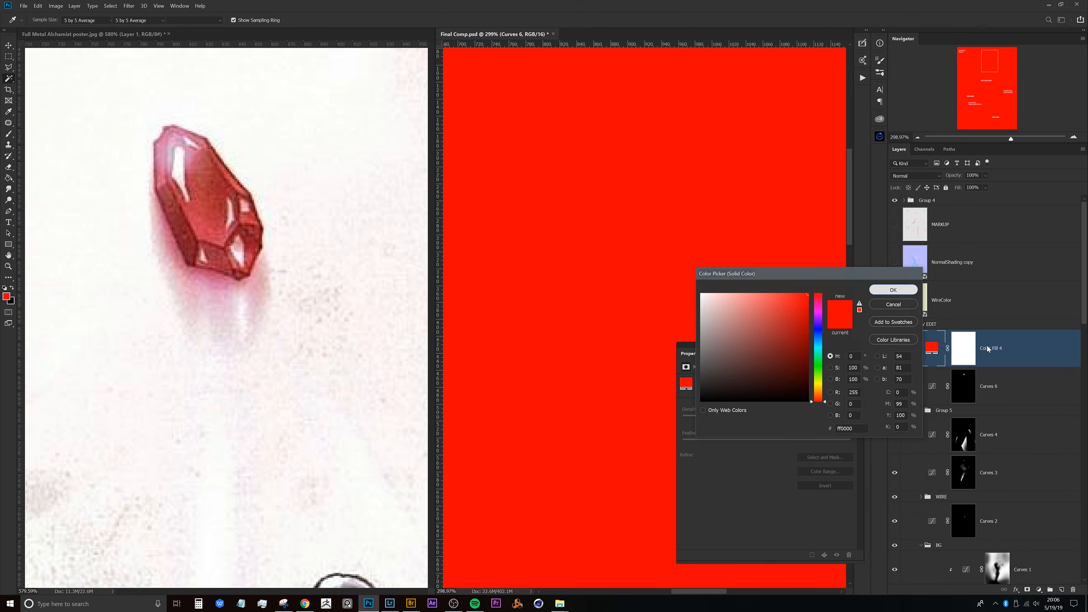
click(893, 290)
alt+click(990, 367)
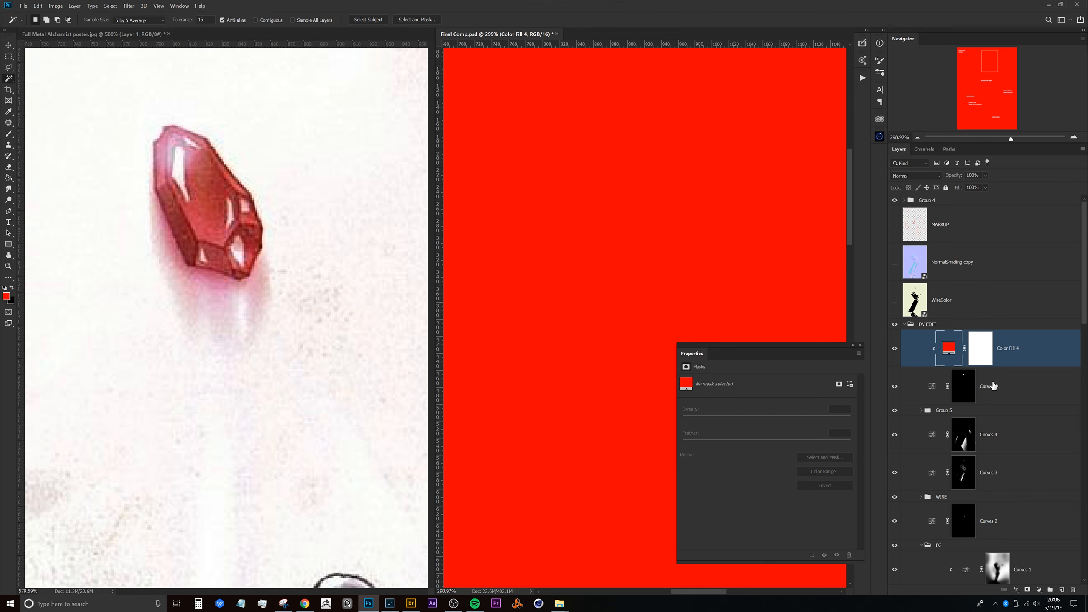
Recolour the fill with the dark red 9f292f sampled from the reference crystal and set its blend mode to Color.
double_click(949, 351)
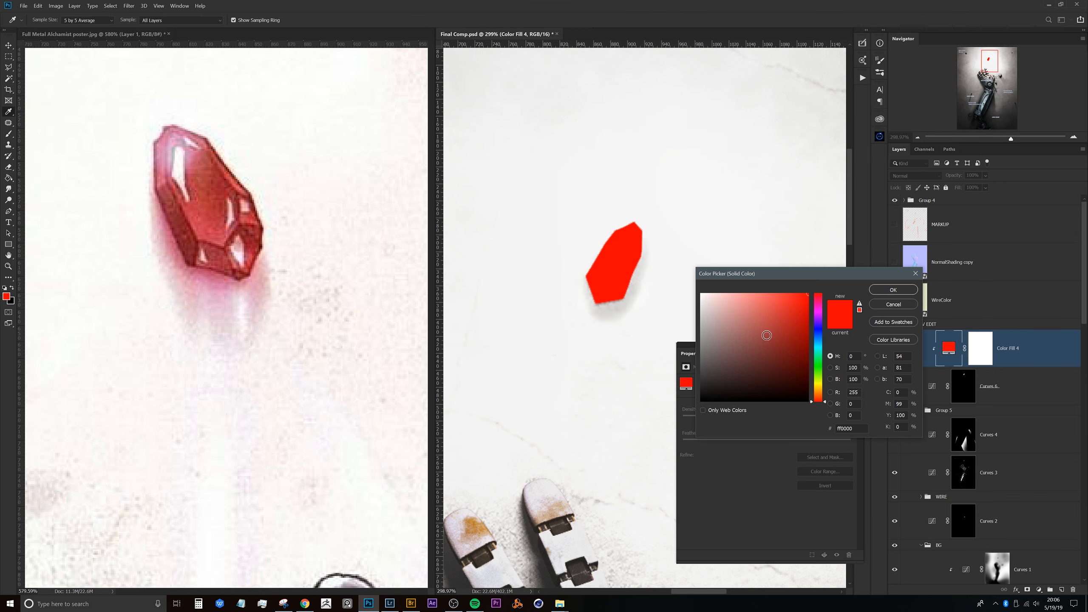
click(220, 184)
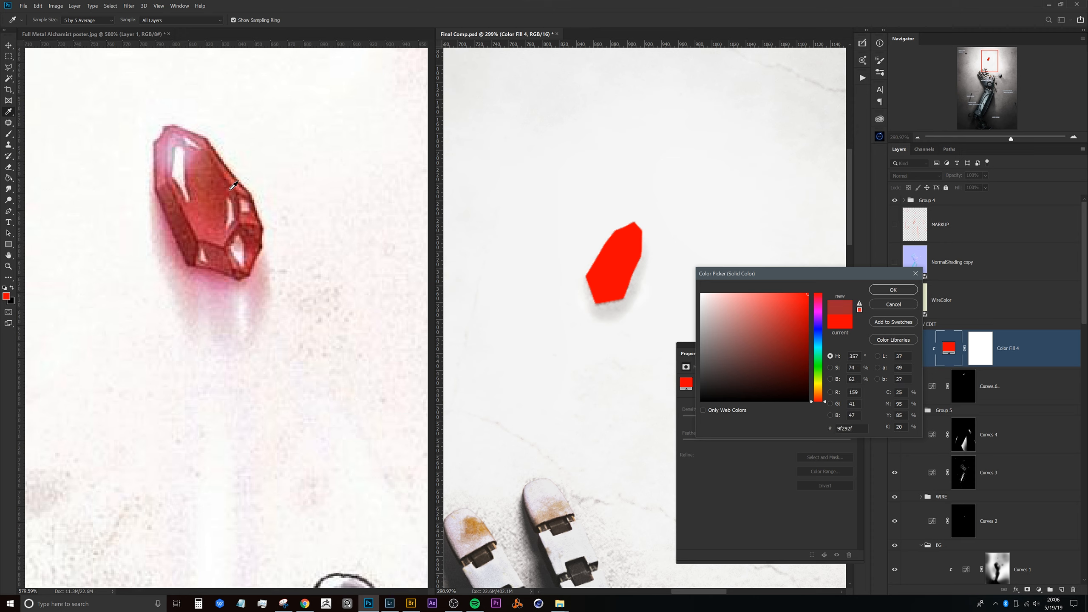
click(894, 290)
click(928, 176)
click(929, 175)
click(925, 176)
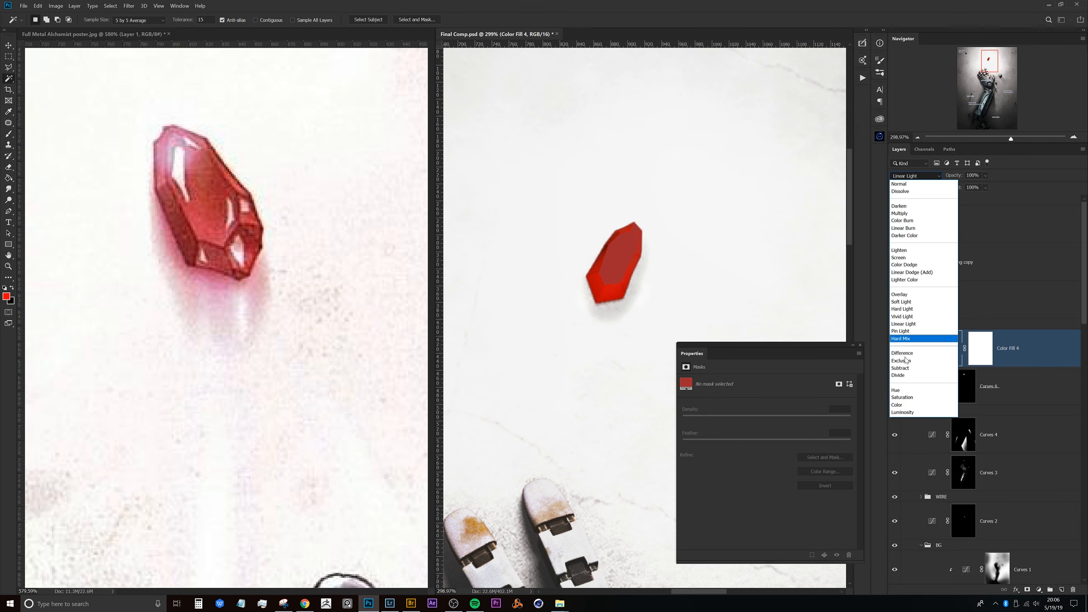
click(898, 405)
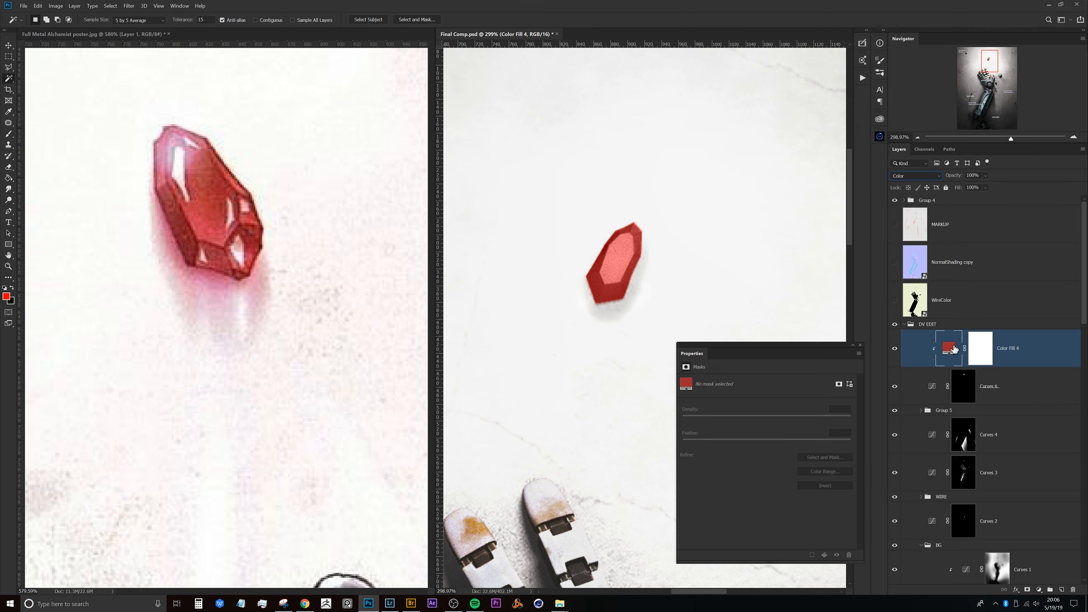
Create a new layer above the colour fill and paint a tapered white highlight along the crystal's upper-left inner face.
scroll(647, 266, down, 4)
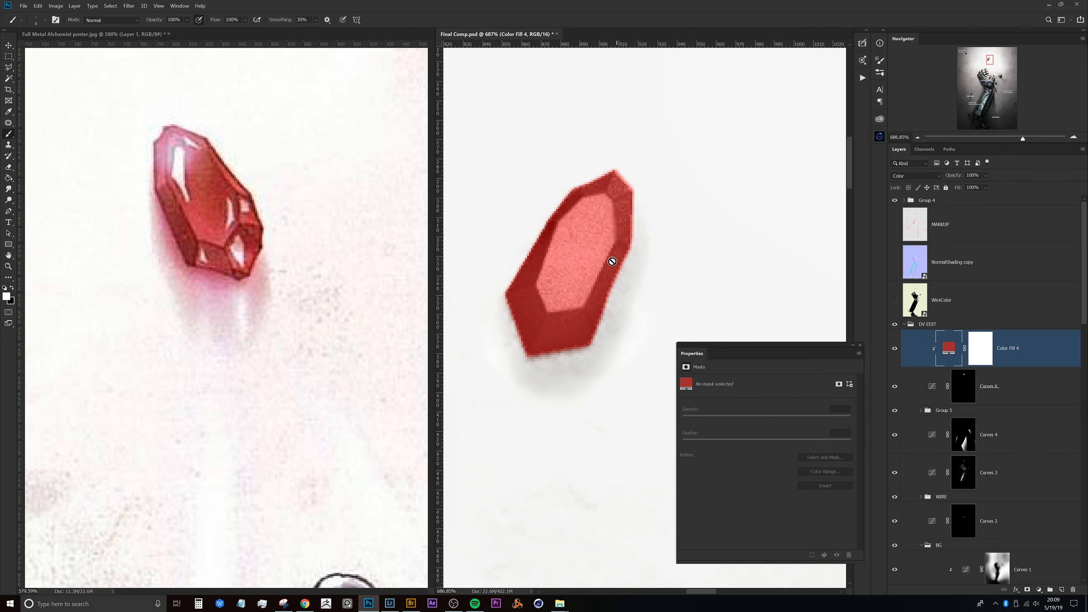
click(1063, 590)
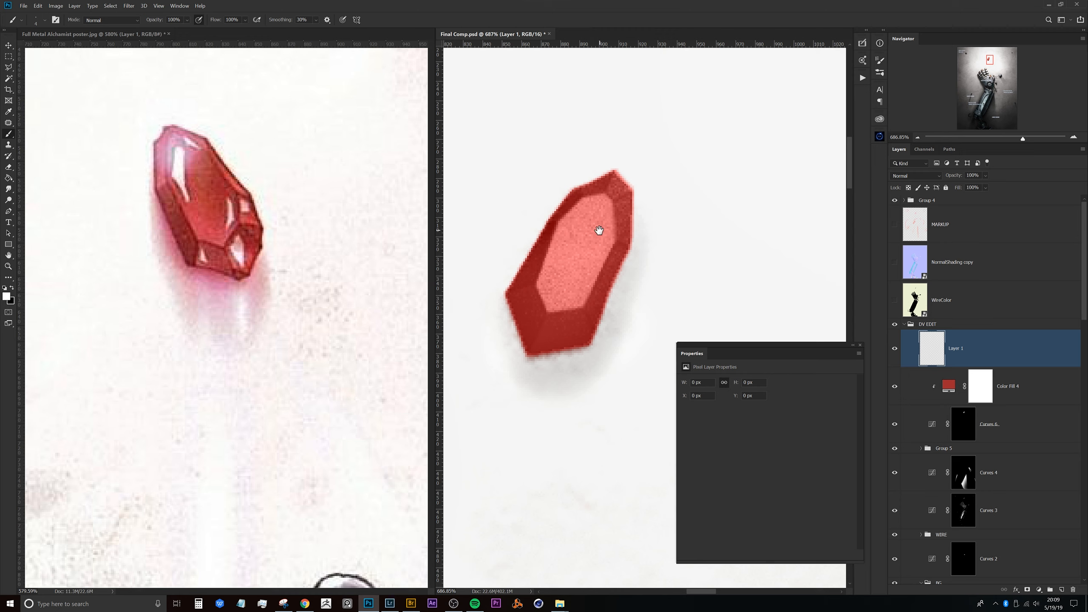
scroll(599, 231, up, 3)
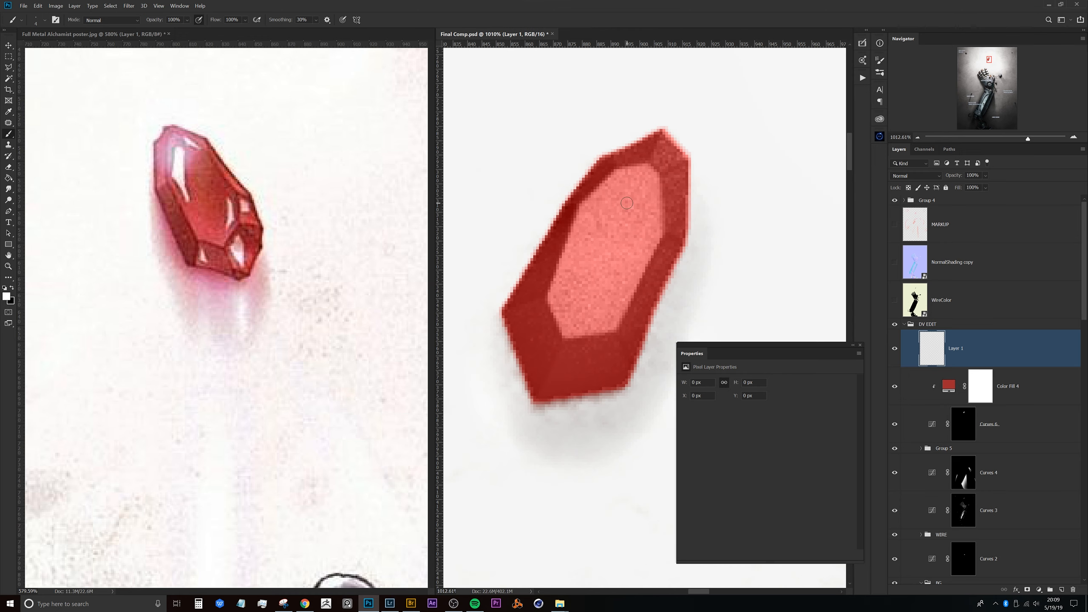
drag(631, 200, 618, 203)
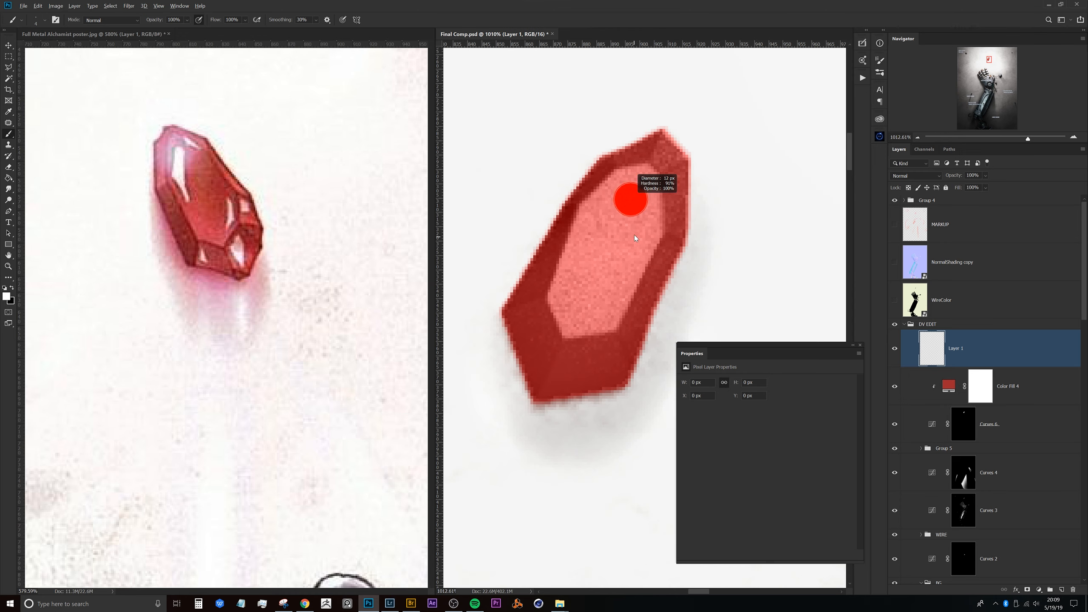
drag(632, 216, 625, 210)
drag(626, 202, 604, 225)
mouse_move(623, 201)
mouse_down()
mouse_move(586, 231)
mouse_move(568, 282)
mouse_move(576, 273)
mouse_up()
mouse_move(597, 237)
mouse_down()
mouse_move(580, 269)
mouse_move(609, 215)
mouse_move(638, 200)
mouse_move(603, 223)
mouse_move(579, 267)
mouse_up()
Paint small white highlights on the crystal's bottom, lower-left and right-hand facets.
drag(628, 351, 621, 282)
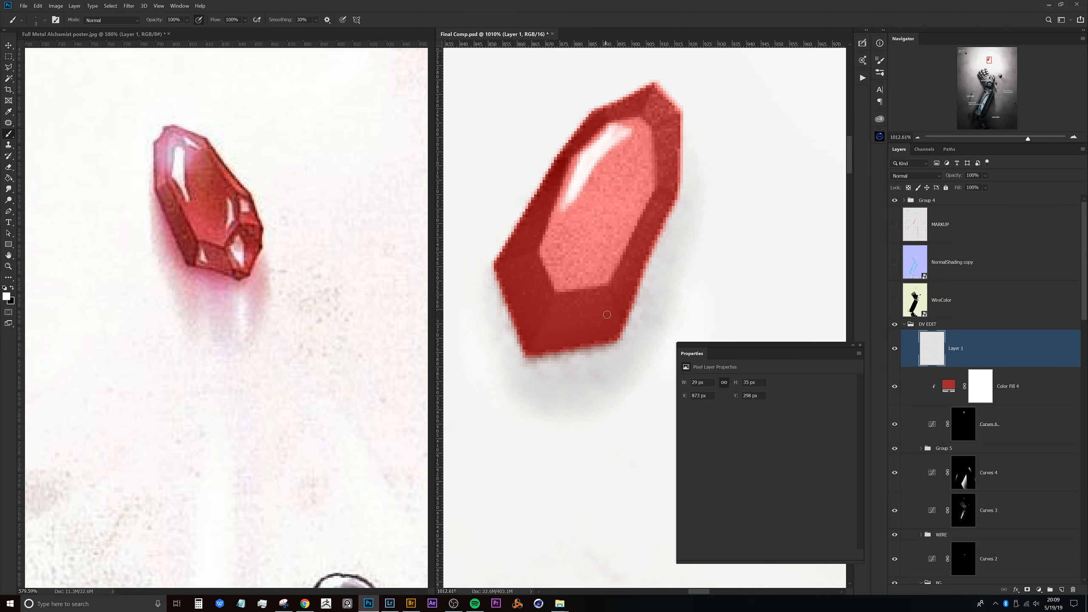
mouse_move(557, 310)
mouse_down()
mouse_move(539, 341)
mouse_move(559, 339)
mouse_move(559, 320)
mouse_move(552, 339)
mouse_move(562, 335)
mouse_up()
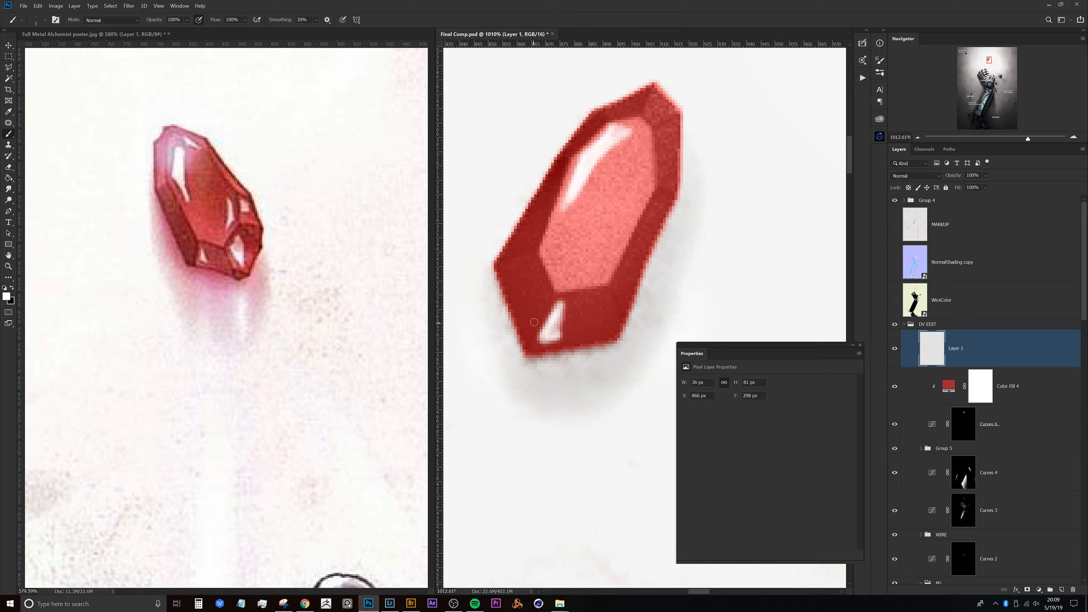
mouse_move(525, 264)
mouse_down()
mouse_move(500, 272)
mouse_move(508, 278)
mouse_up()
drag(577, 289, 539, 322)
mouse_move(622, 237)
mouse_down()
mouse_move(614, 250)
mouse_move(620, 243)
mouse_up()
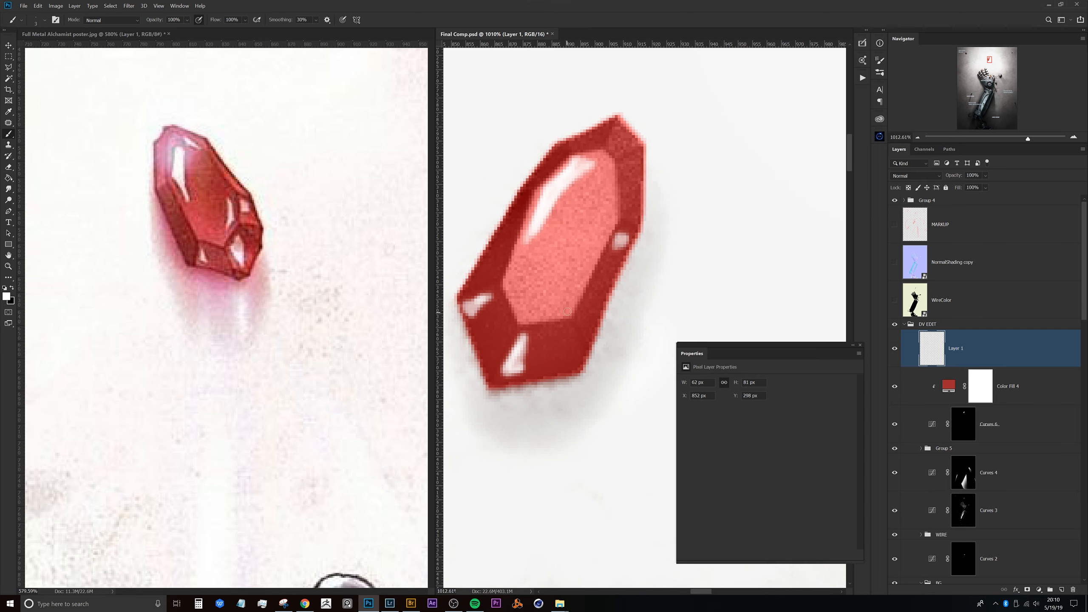
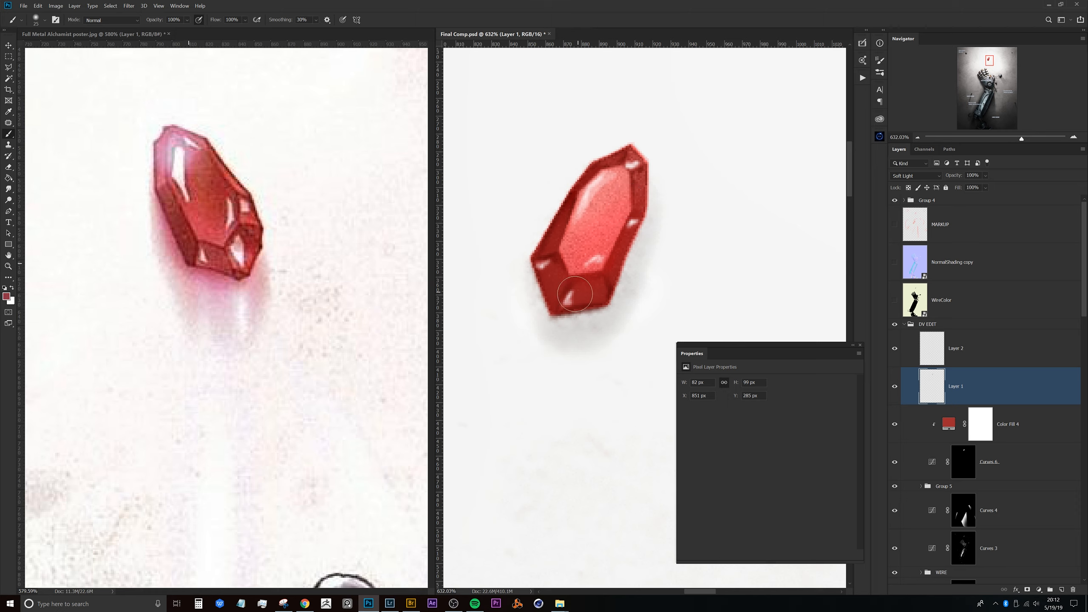
Brush soft white light over the crystal's upper face and lower facets on the Soft Light Layer 1.
key(x)
mouse_move(610, 183)
mouse_down()
mouse_move(592, 223)
mouse_move(612, 195)
mouse_up()
mouse_move(587, 284)
mouse_down()
mouse_move(549, 323)
mouse_move(564, 266)
mouse_move(558, 290)
mouse_move(559, 279)
mouse_move(621, 261)
mouse_up()
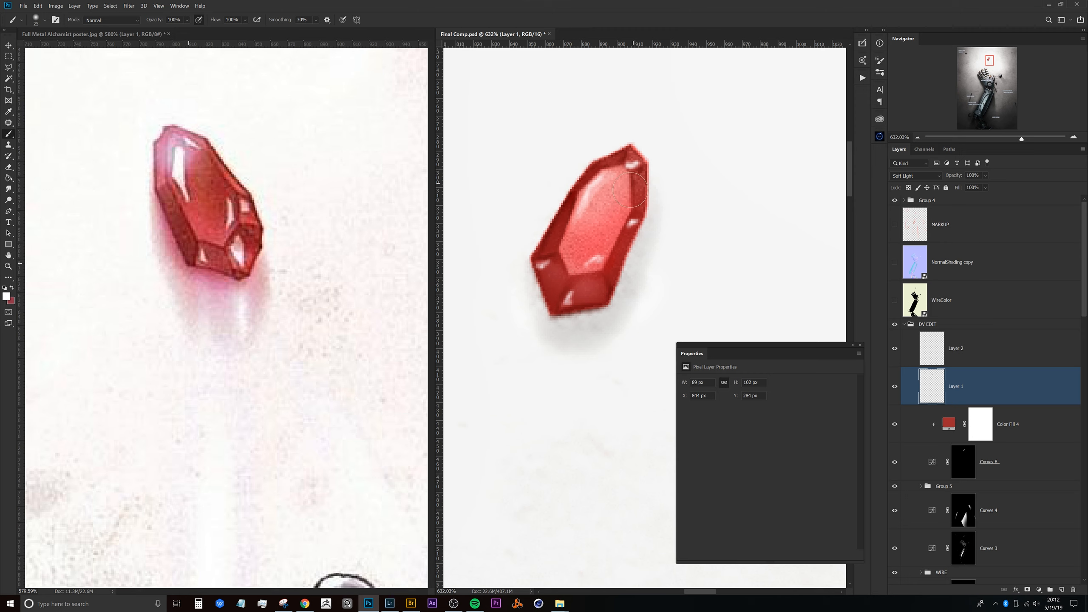
Create a new layer above the crystal's highlight layers and brush a soft red glow around the crystal's right and lower edges.
mouse_move(638, 268)
mouse_down()
mouse_move(604, 269)
mouse_move(622, 253)
mouse_move(624, 277)
mouse_move(635, 261)
mouse_up()
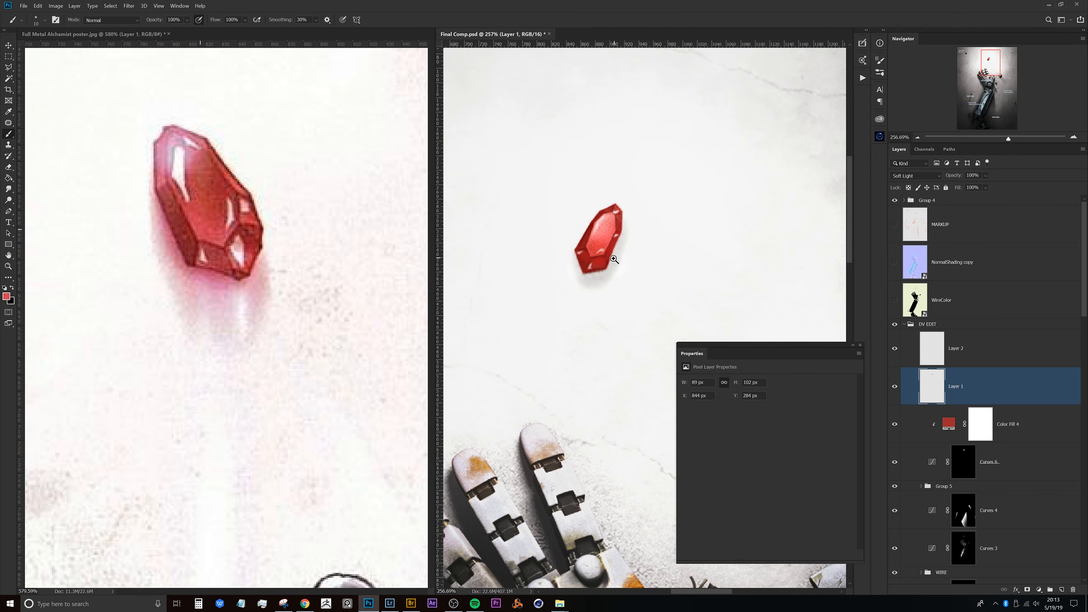
drag(679, 233, 682, 231)
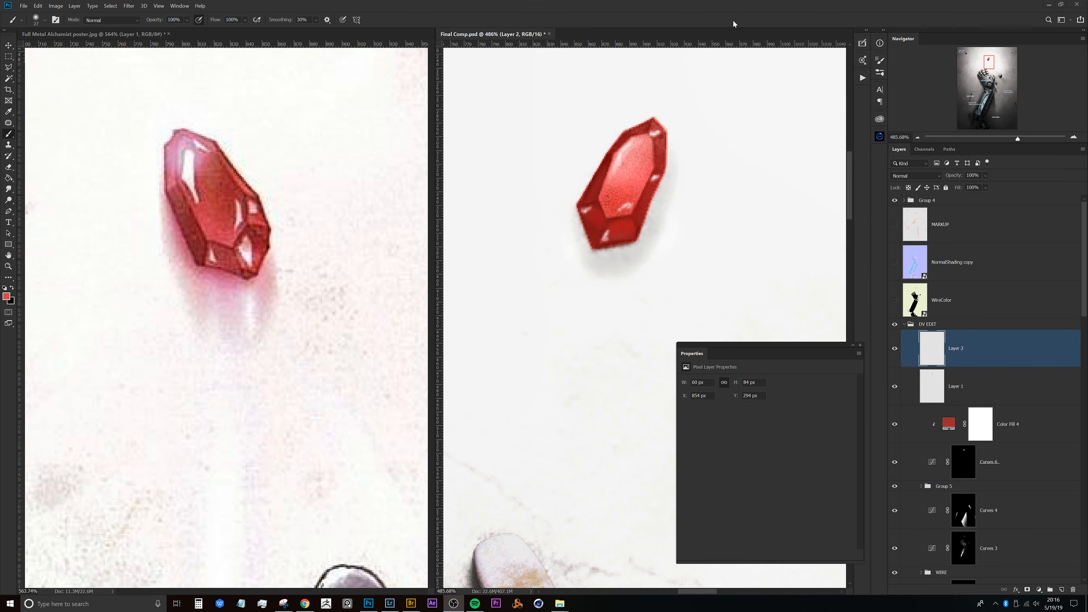
click(733, 23)
click(1062, 591)
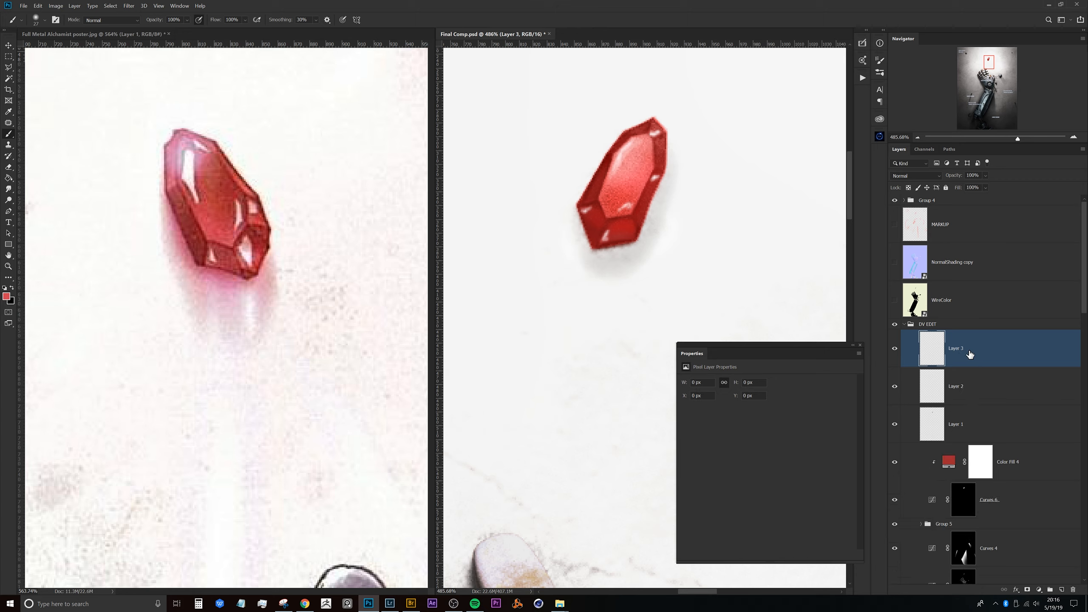
mouse_move(624, 180)
mouse_down()
mouse_move(611, 212)
mouse_move(625, 203)
mouse_move(619, 226)
mouse_up()
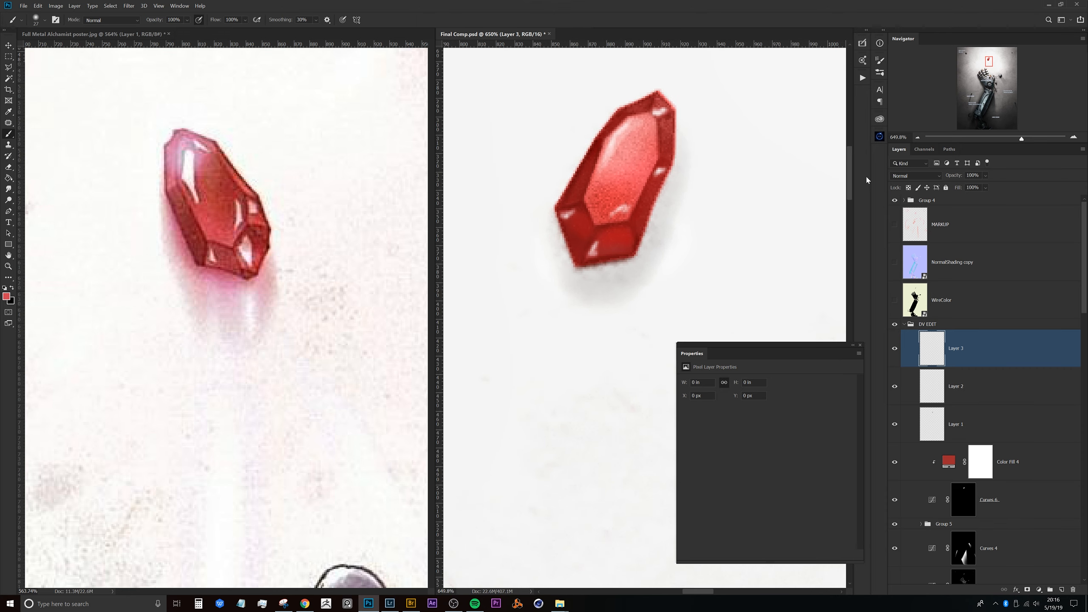
drag(680, 170, 647, 257)
mouse_move(678, 159)
mouse_down()
mouse_move(634, 302)
mouse_move(656, 238)
mouse_move(638, 282)
mouse_move(559, 297)
mouse_move(610, 282)
mouse_move(591, 284)
mouse_move(547, 229)
mouse_move(581, 289)
mouse_move(568, 268)
mouse_move(565, 277)
mouse_move(639, 310)
mouse_up()
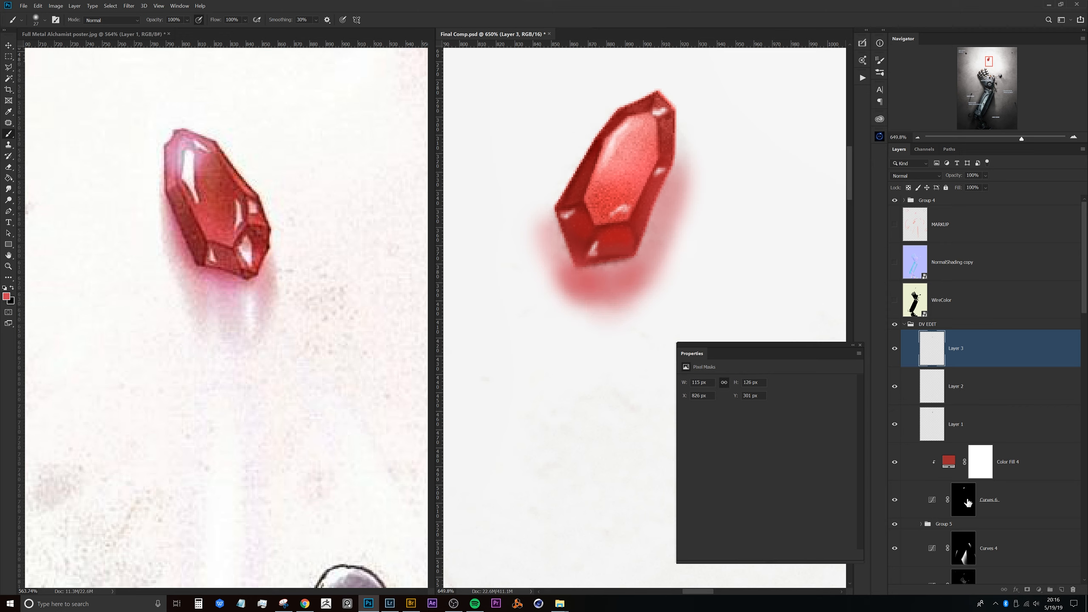
Copy the crystal-shaped mask from the Curves 6 layer onto Layer 3 and invert it to keep the glow outside the crystal.
click(966, 502)
drag(965, 495, 960, 349)
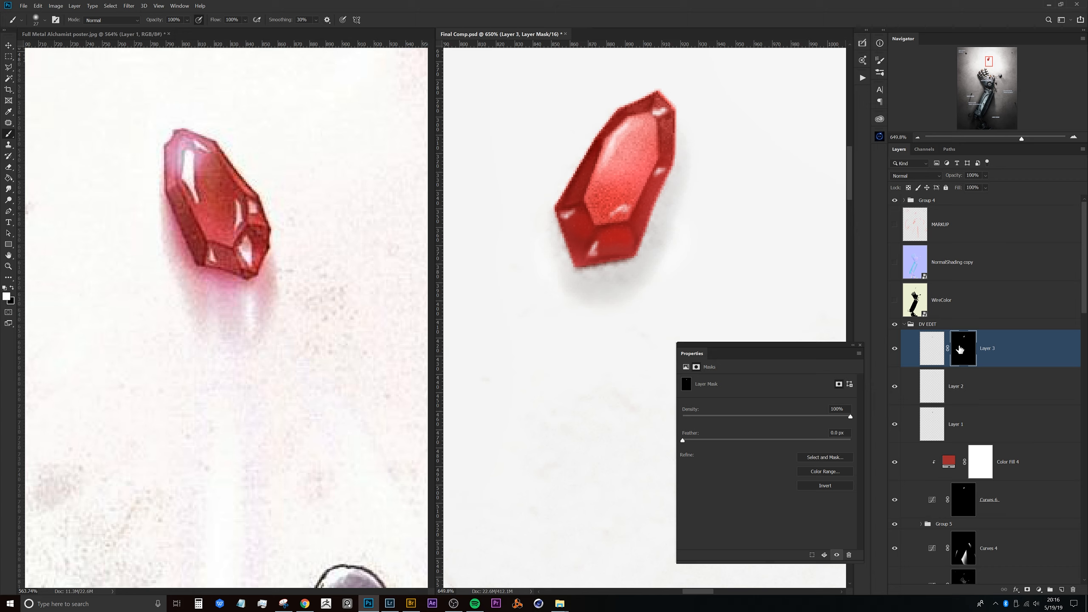
key(ctrl+i)
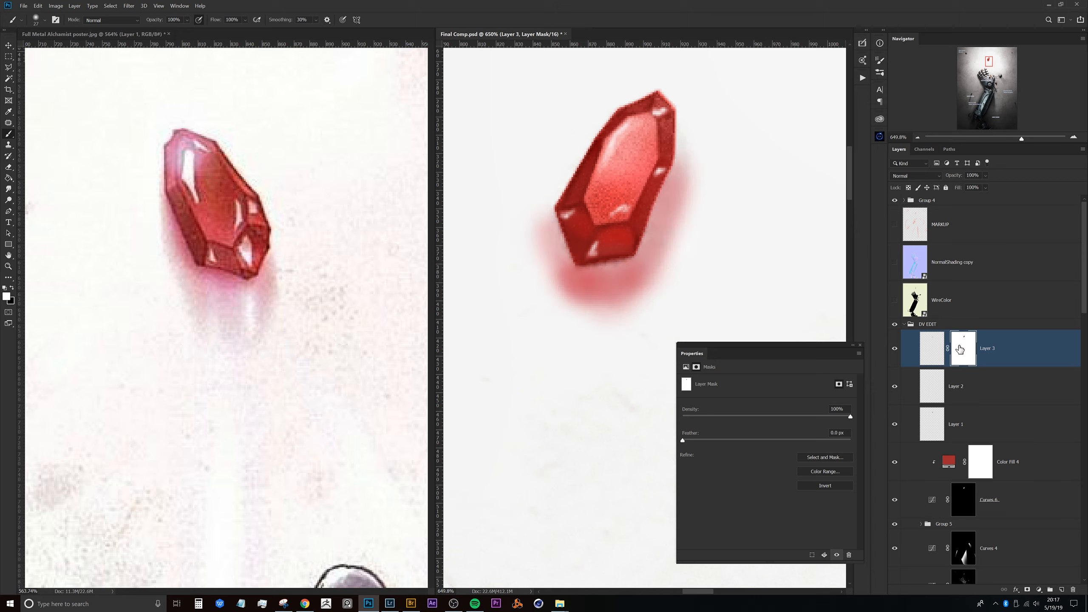
Build up the red glow on Layer 3's pixels, extending it along the crystal's right edge and downward beneath it.
click(931, 354)
mouse_move(614, 230)
mouse_down()
mouse_move(615, 262)
mouse_move(600, 262)
mouse_move(603, 249)
mouse_move(572, 280)
mouse_move(570, 316)
mouse_up()
drag(574, 240, 569, 321)
drag(659, 205, 656, 267)
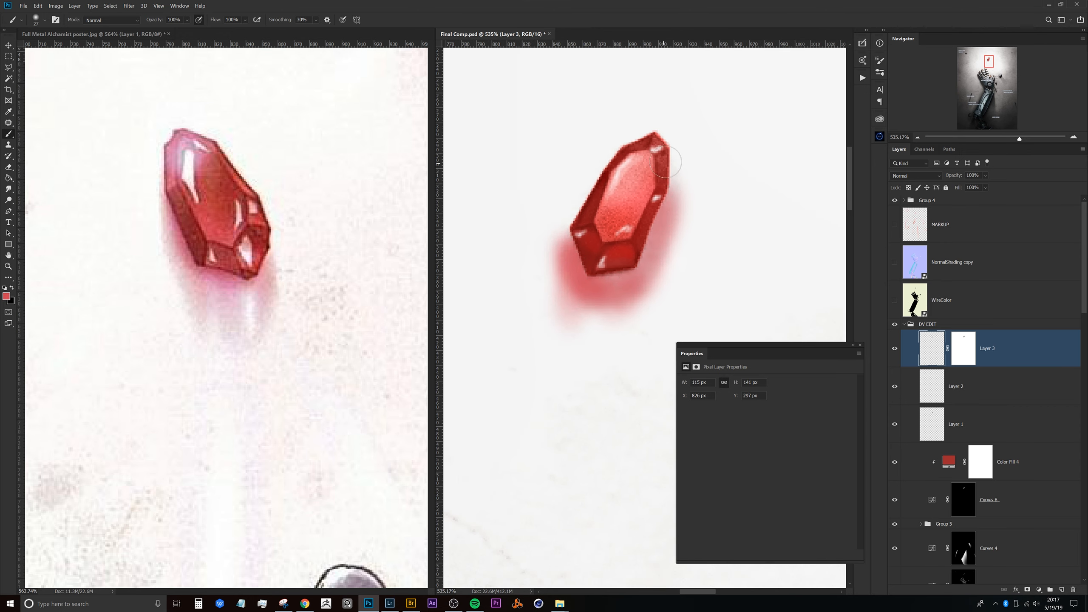
drag(664, 167, 653, 355)
mouse_move(661, 207)
mouse_down()
mouse_move(657, 334)
mouse_move(643, 319)
mouse_up()
drag(641, 224, 632, 305)
mouse_move(609, 223)
mouse_down()
mouse_move(609, 322)
mouse_move(588, 328)
mouse_up()
drag(578, 278, 585, 358)
drag(612, 264, 607, 364)
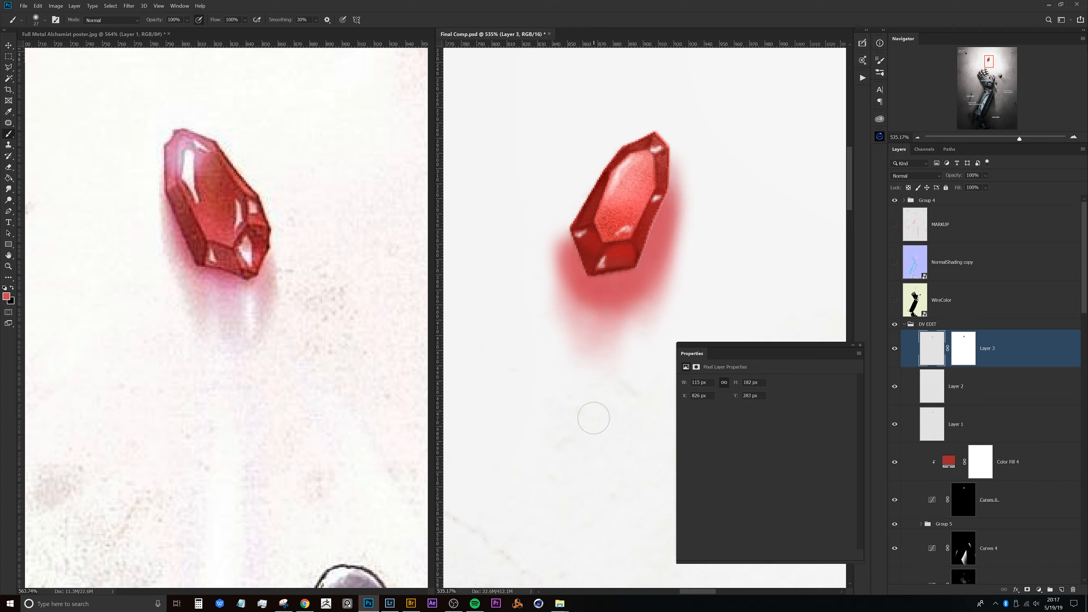
Resize the soft brush and trim the glow beside and below the crystal on Layer 3's mask.
alt+right_click(551, 227)
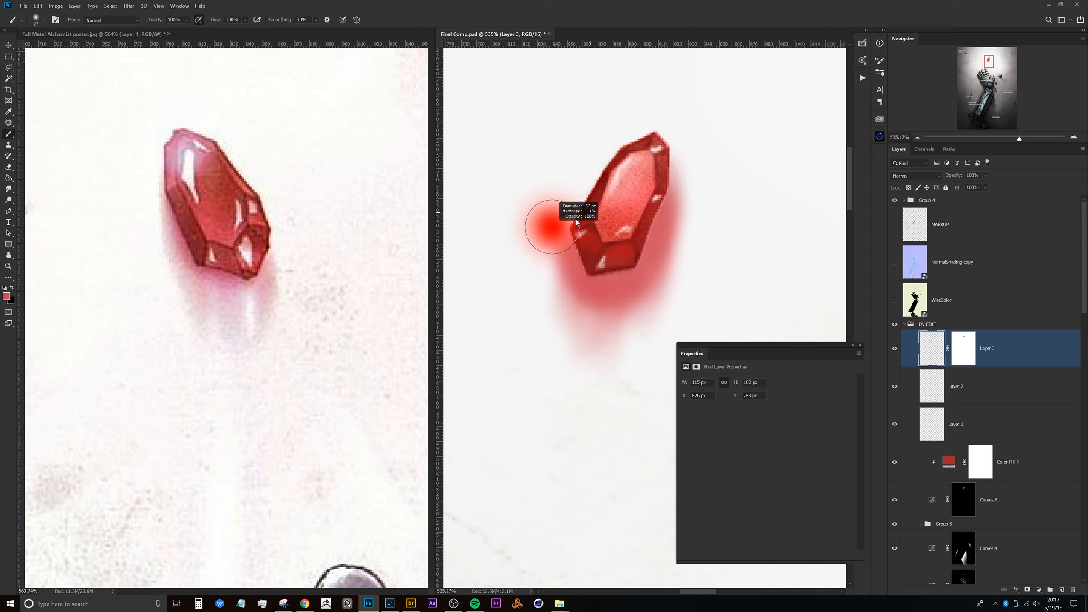
click(963, 348)
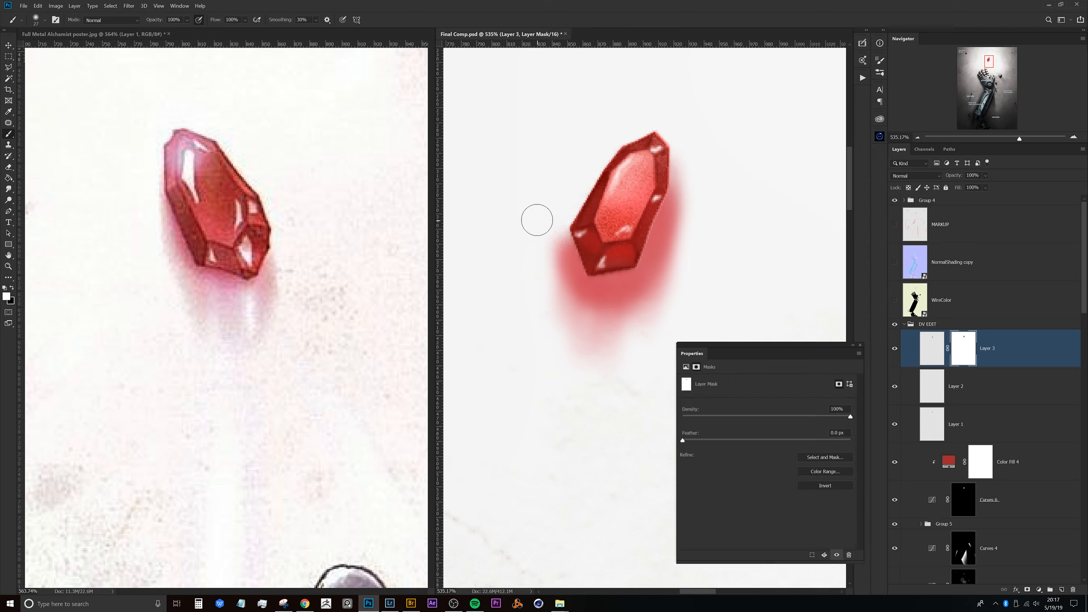
alt+right_click(557, 222)
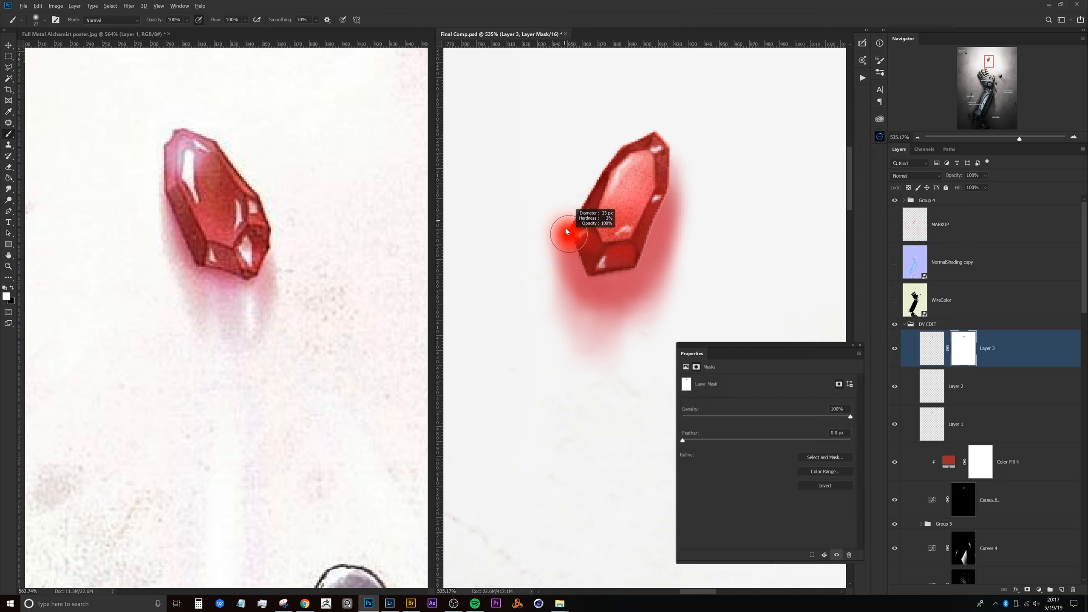
alt+right_click(572, 233)
drag(565, 213, 547, 395)
drag(567, 247, 561, 313)
drag(574, 297, 525, 325)
mouse_move(602, 313)
mouse_down()
mouse_move(581, 284)
mouse_move(589, 253)
mouse_move(619, 220)
mouse_up()
Paint soft vertical red streaks hanging down from the crystal's left and right sides on Layer 3.
key(ctrl+2)
drag(579, 253, 576, 406)
mouse_move(590, 268)
mouse_down()
mouse_move(596, 306)
mouse_move(598, 289)
mouse_up()
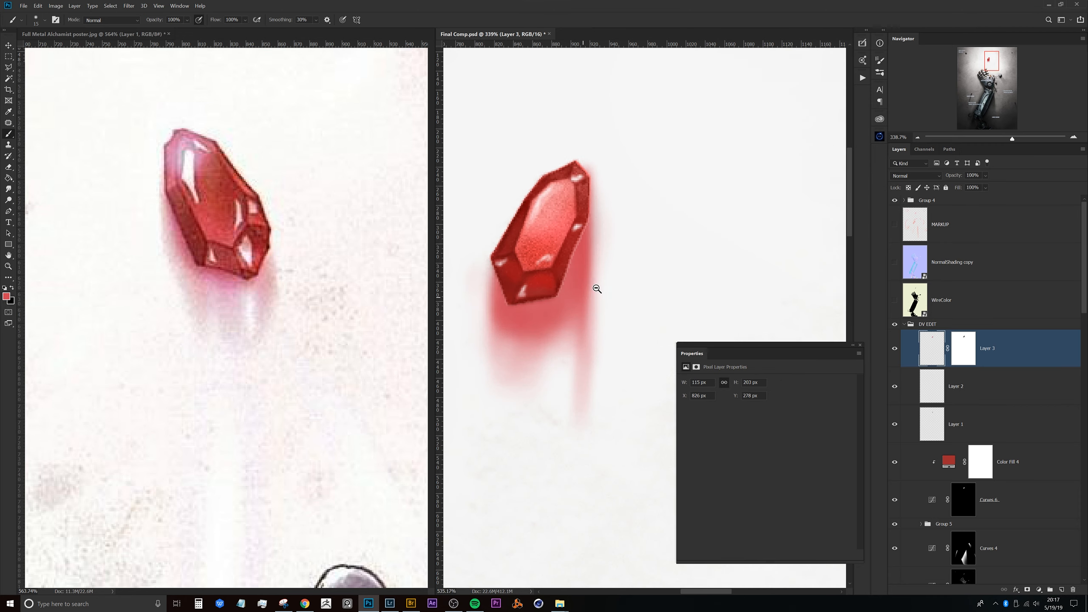
drag(561, 321, 562, 382)
mouse_move(568, 291)
mouse_down()
mouse_move(566, 352)
mouse_move(567, 286)
mouse_move(569, 426)
mouse_up()
drag(497, 292, 496, 362)
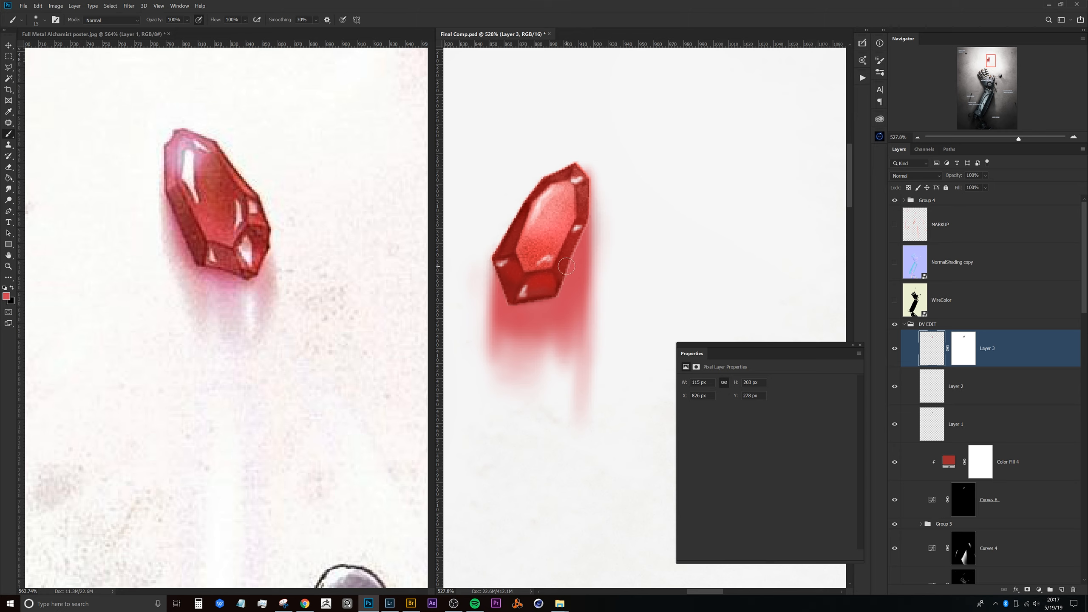
drag(546, 285, 606, 274)
Carve thin vertical gaps into the red reflection below the crystal by painting black on Layer 3's mask with a small brush.
click(960, 350)
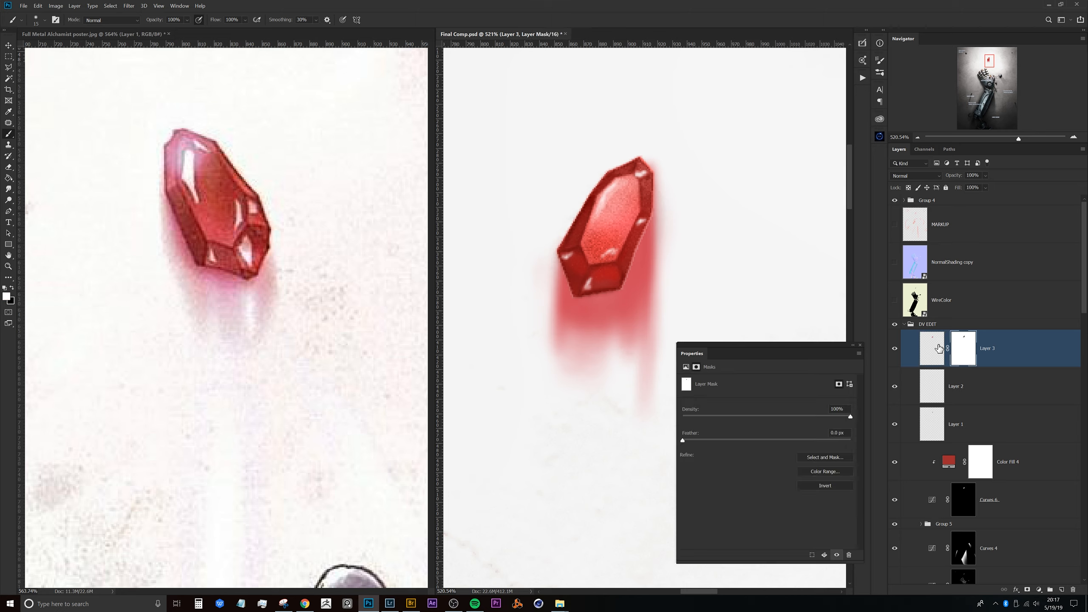
key(x)
alt+right_click(599, 313)
drag(599, 312, 590, 302)
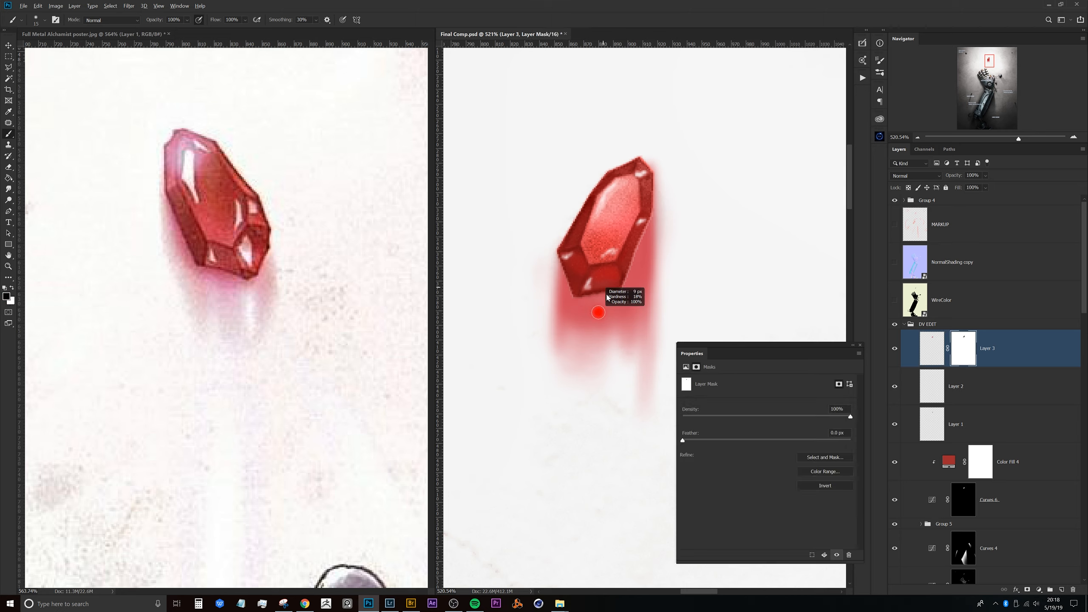
drag(612, 312, 593, 324)
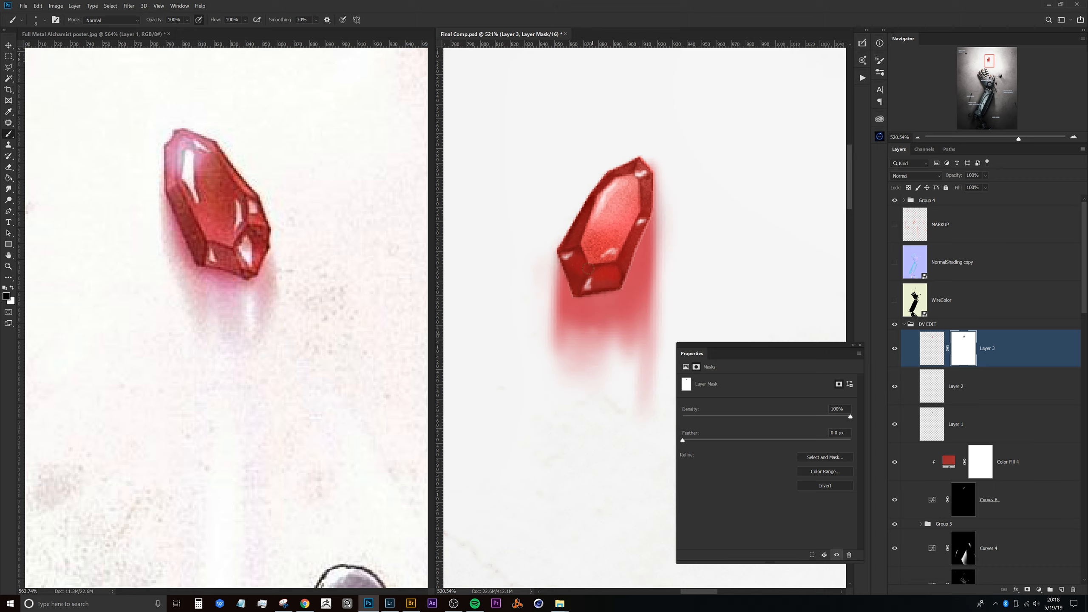
drag(591, 367, 591, 301)
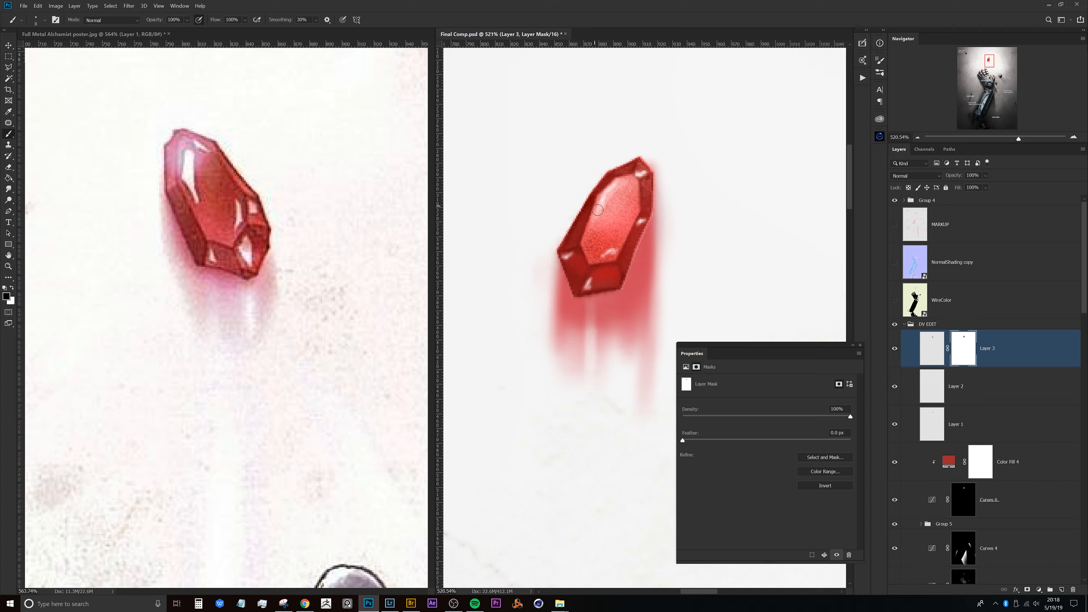
drag(580, 382, 581, 328)
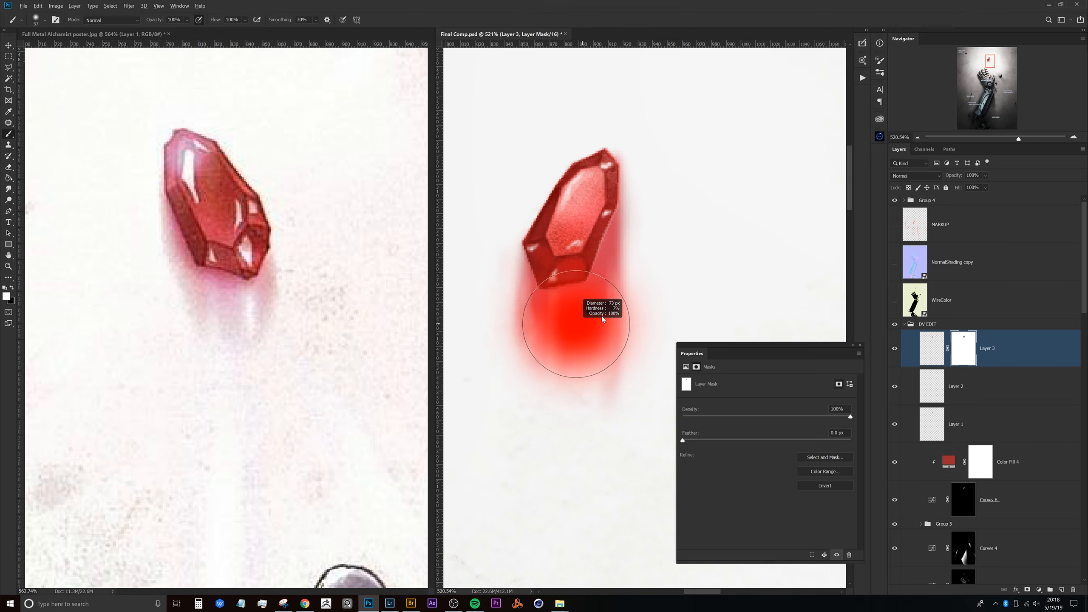
Fade the outer and lower parts of the red glow on Layer 3's mask with a large soft brush.
drag(581, 321, 573, 322)
key(x)
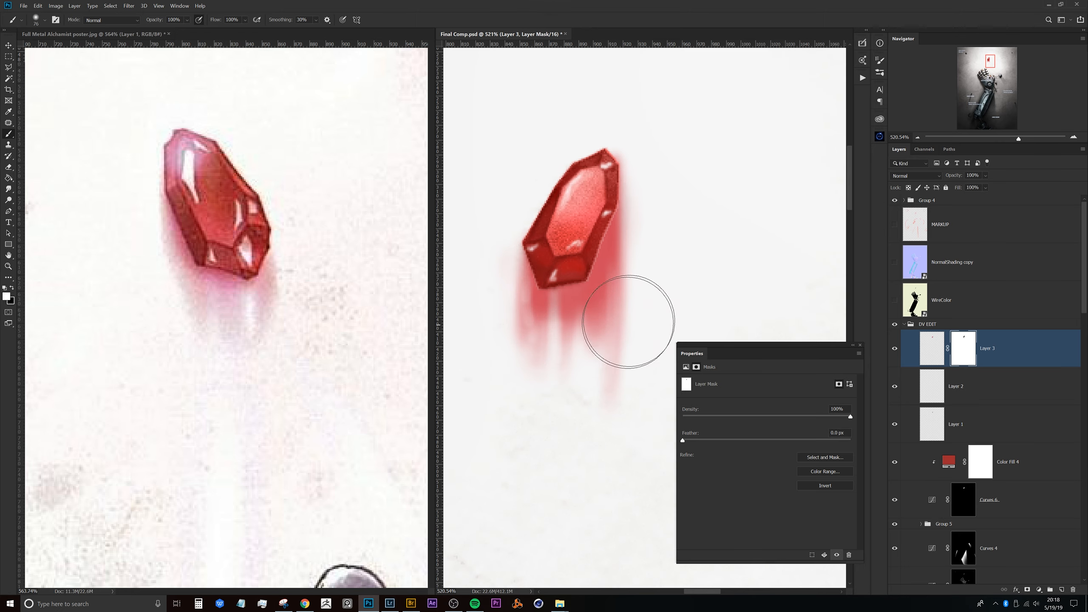
mouse_move(664, 260)
mouse_down()
mouse_move(622, 357)
mouse_move(600, 272)
mouse_move(602, 292)
mouse_move(598, 206)
mouse_move(610, 183)
mouse_move(623, 182)
mouse_move(612, 183)
mouse_move(620, 218)
mouse_up()
drag(613, 153, 636, 141)
drag(603, 197, 624, 260)
drag(624, 261, 622, 264)
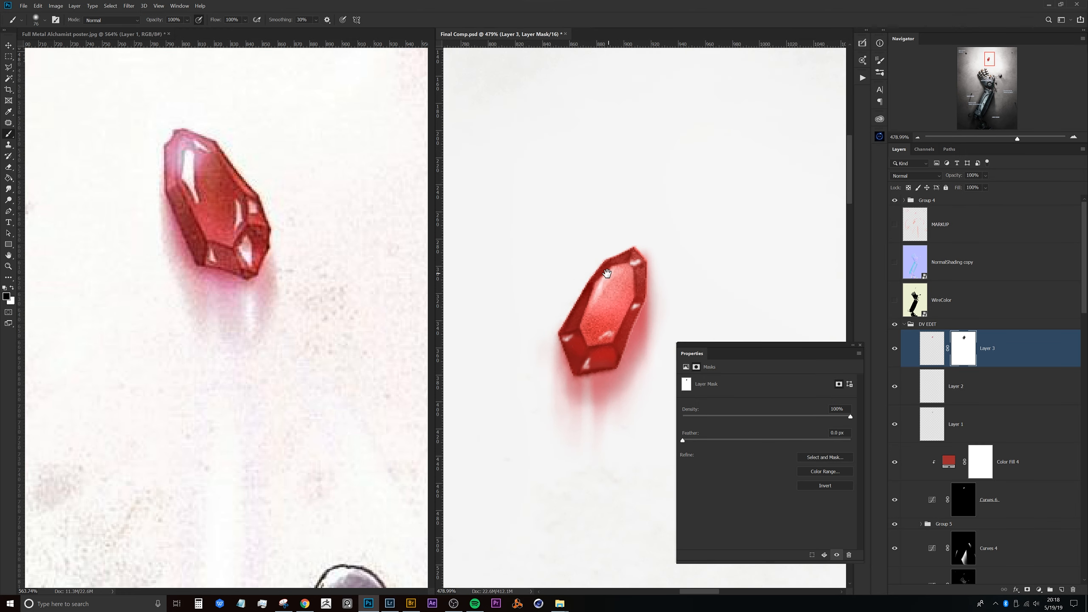
Create another layer above the glow and brush a soft white highlight over the upper part of the crystal's main face.
key(ctrl+2)
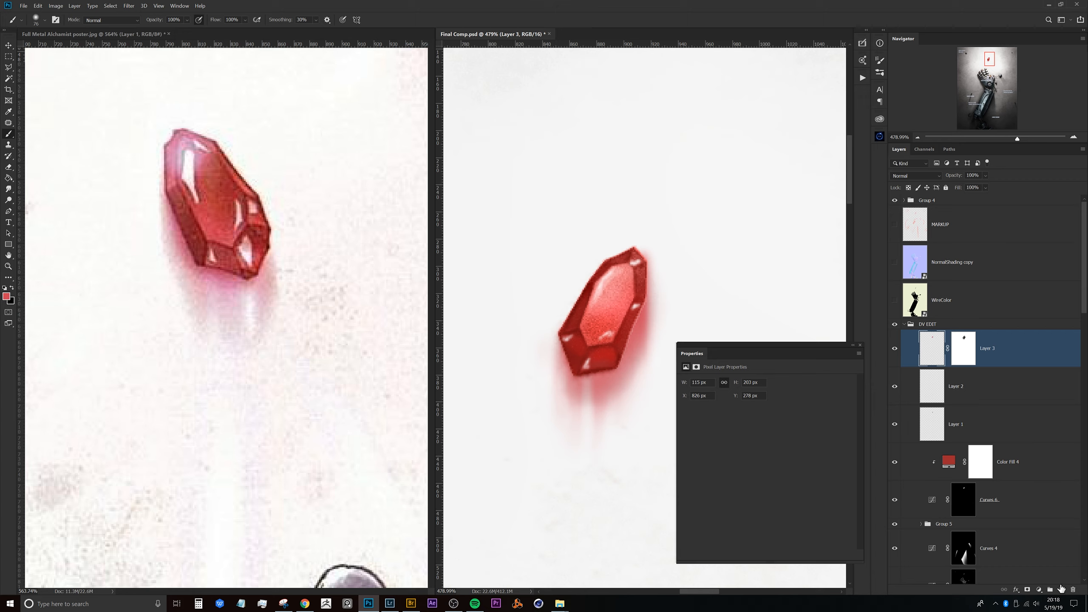
click(1062, 591)
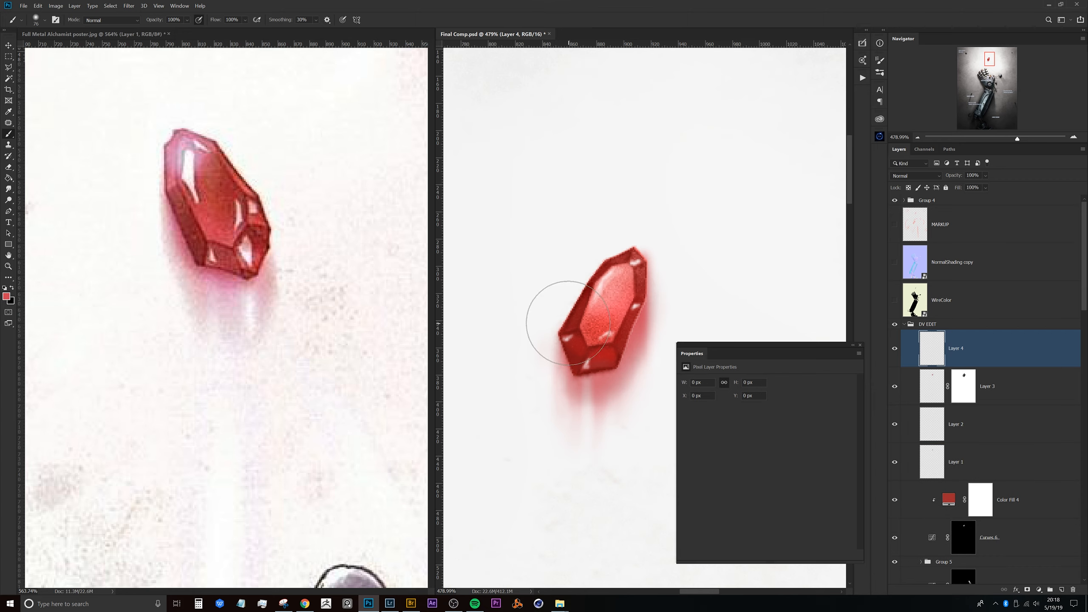
key(x)
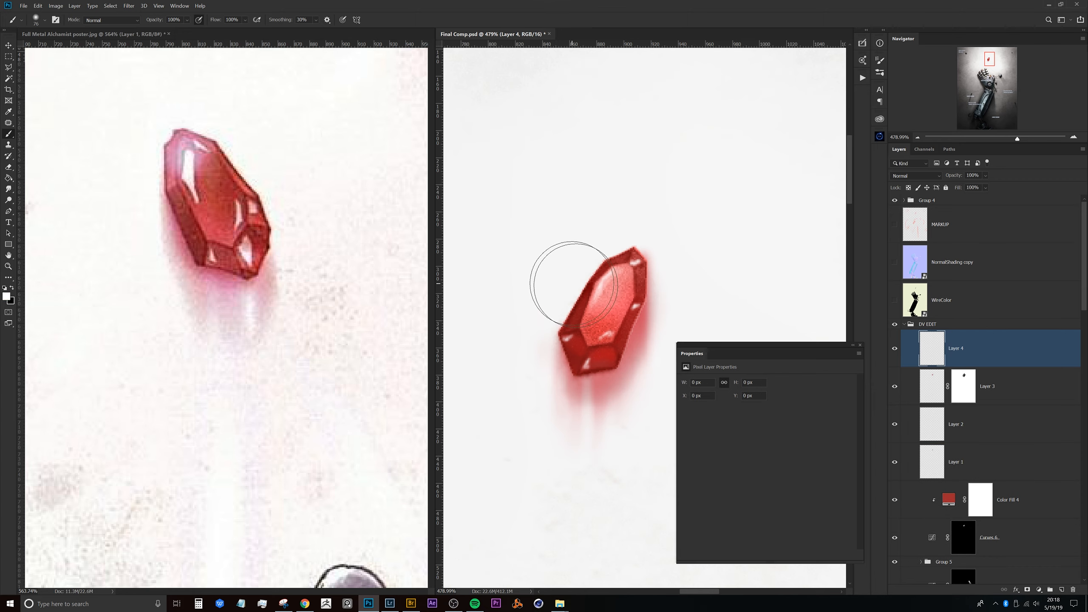
mouse_move(627, 271)
mouse_down()
mouse_move(572, 284)
mouse_move(618, 286)
mouse_up()
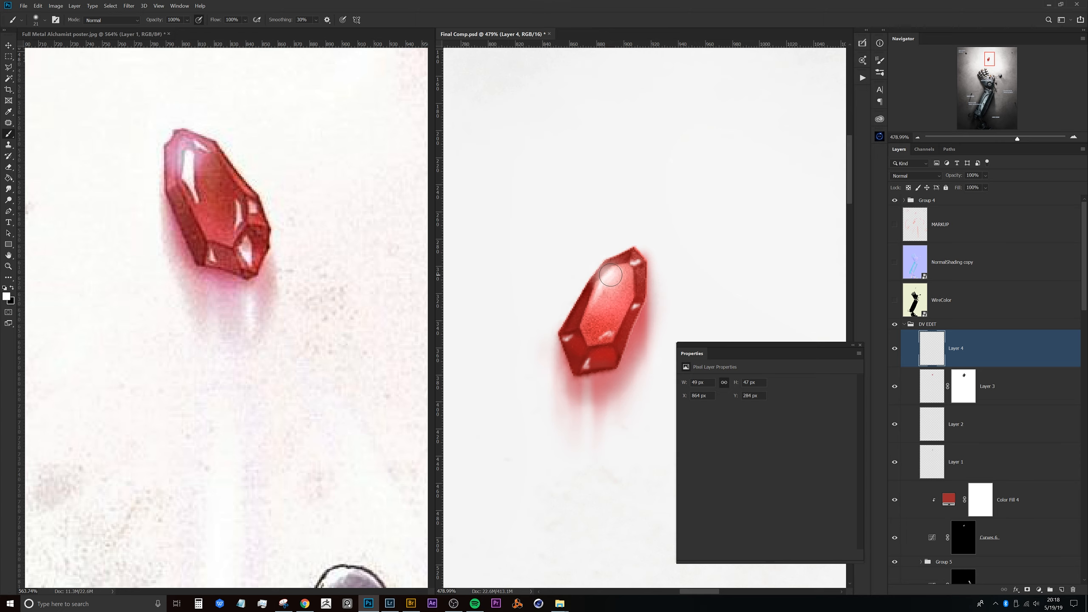
click(611, 275)
drag(619, 292, 570, 296)
mouse_move(611, 321)
mouse_down()
mouse_move(614, 301)
mouse_move(593, 267)
mouse_move(643, 240)
mouse_up()
drag(580, 259, 584, 255)
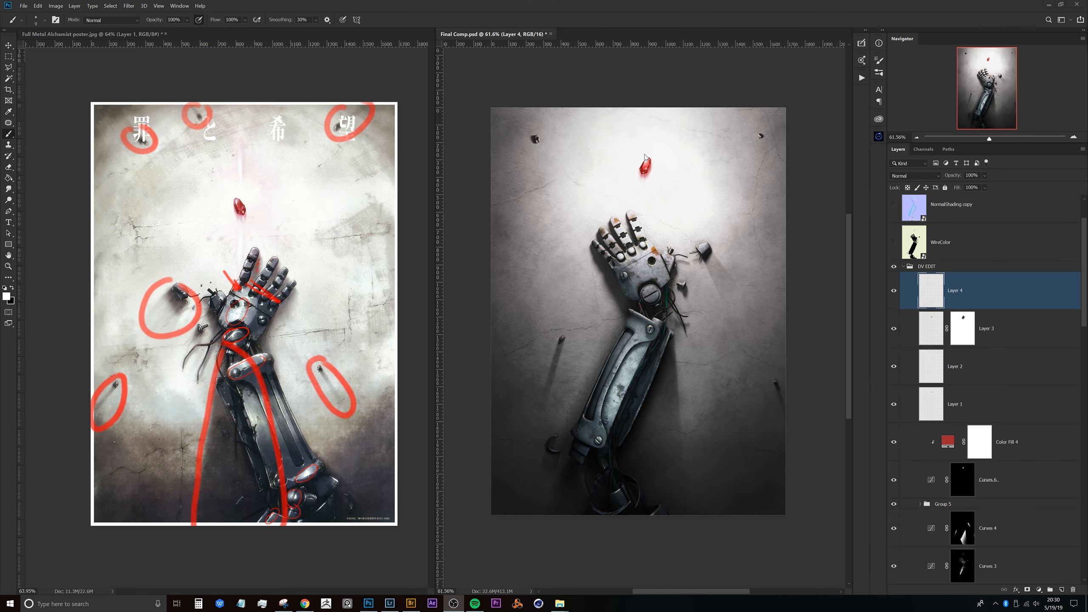
Place the grime texture source08 (2).jpg from Bridge's Grime folder into Final Comp.psd and stretch it over the whole canvas.
click(588, 26)
mouse_move(673, 262)
mouse_down()
mouse_move(688, 245)
mouse_move(691, 264)
mouse_move(672, 274)
mouse_up()
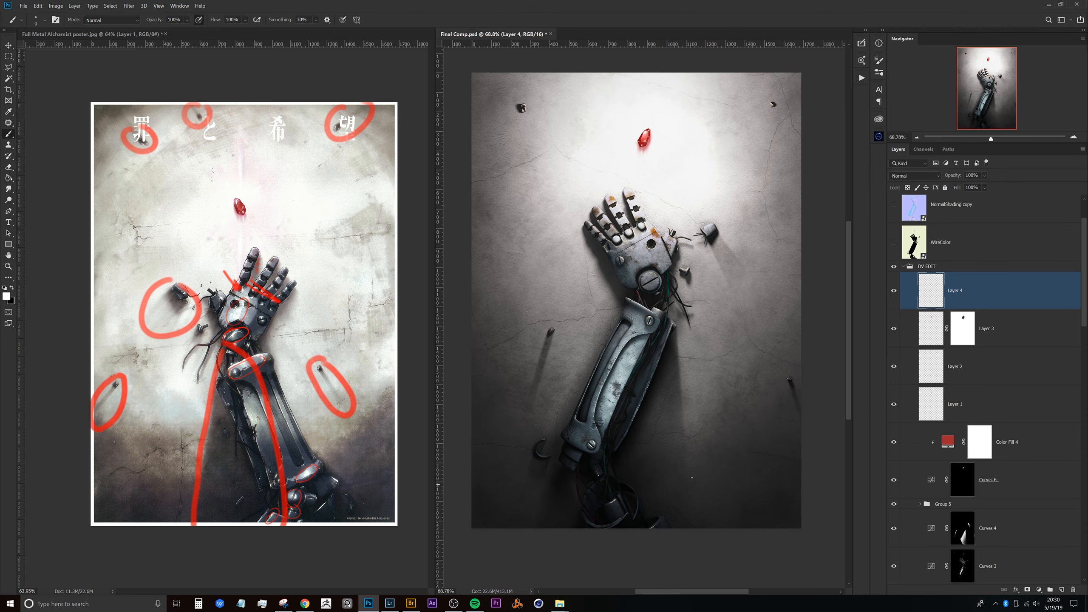
click(411, 603)
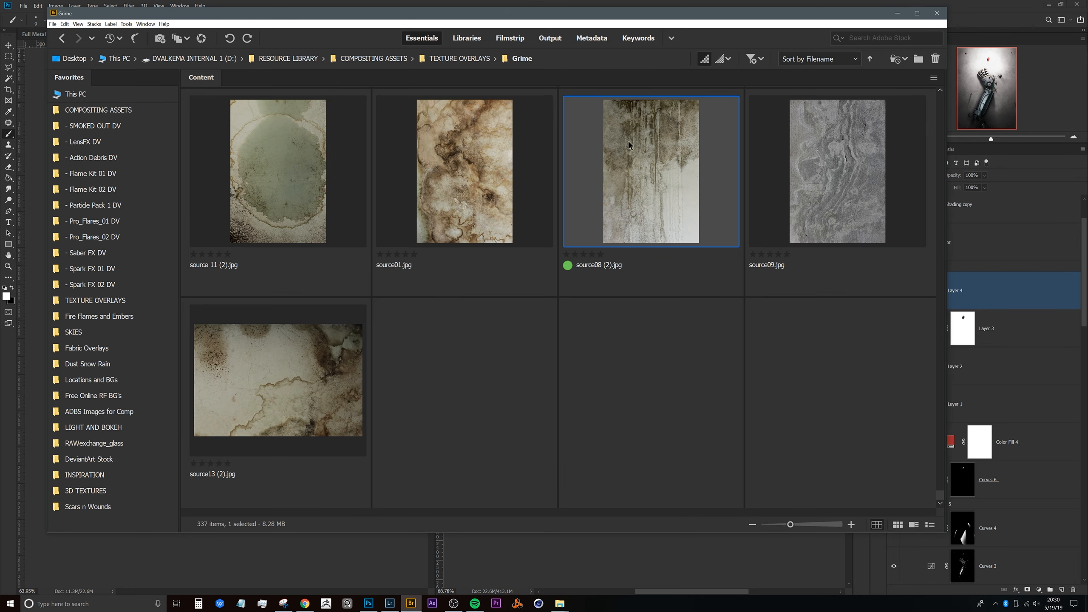
drag(635, 227, 699, 245)
drag(787, 299, 803, 299)
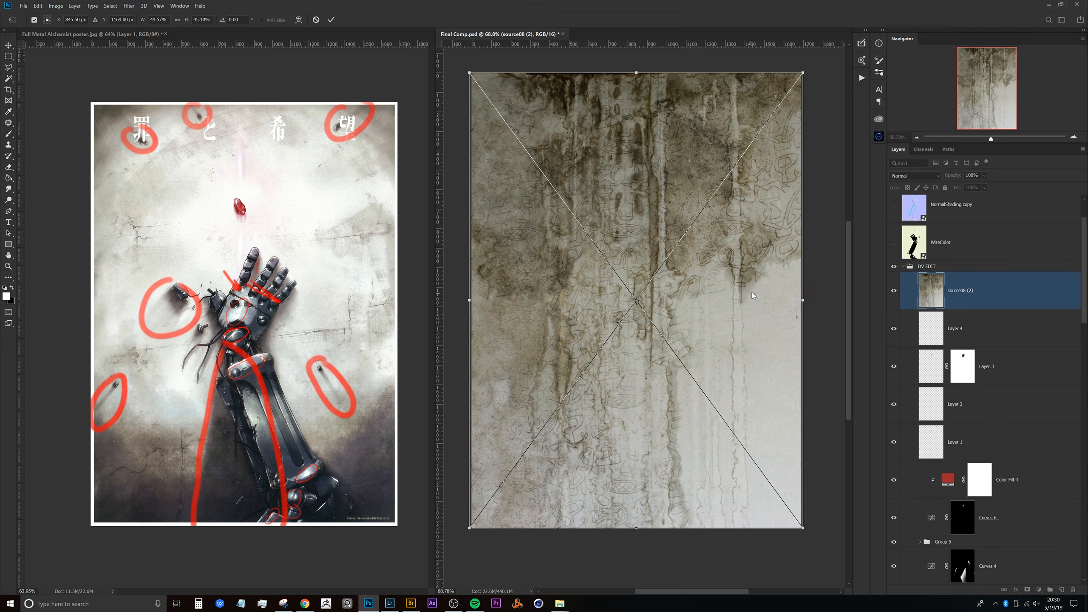
Flip the placed grime texture vertically, commit it and set its blend mode to Soft Light.
right_click(753, 295)
click(775, 403)
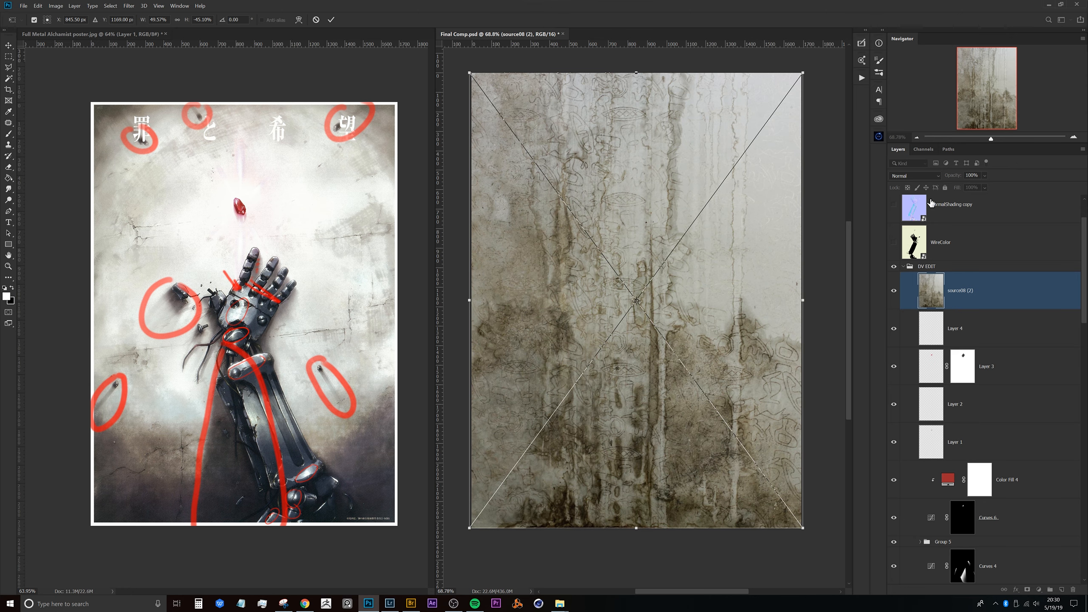
click(929, 176)
click(910, 302)
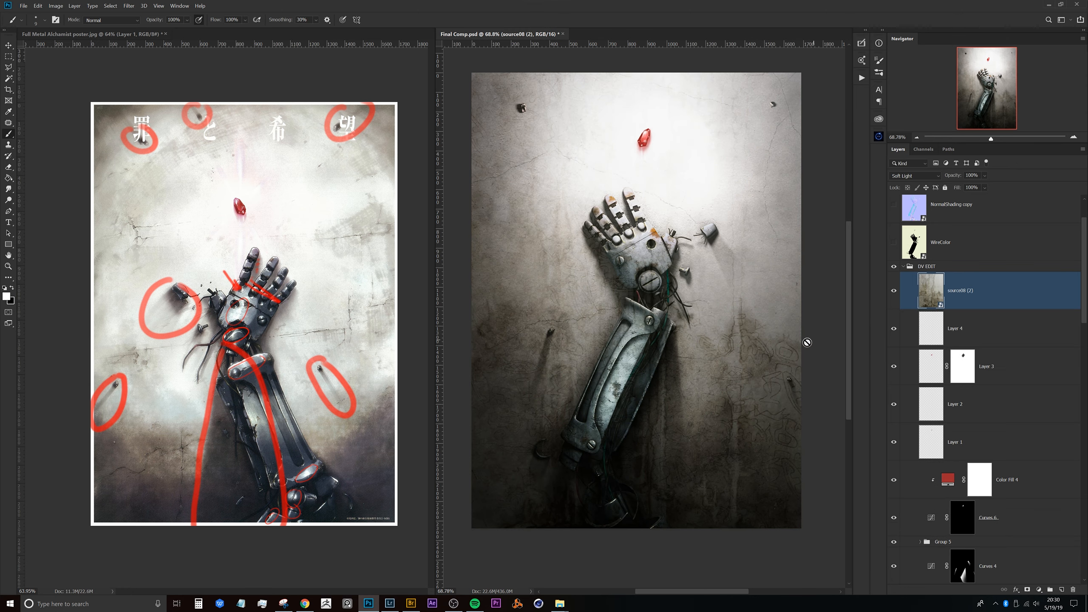
Mask the arm out of the grime texture using a Magic Wand selection of the WireColor layer's black shape, inverting the resulting mask.
click(915, 248)
key(w)
click(638, 337)
click(931, 294)
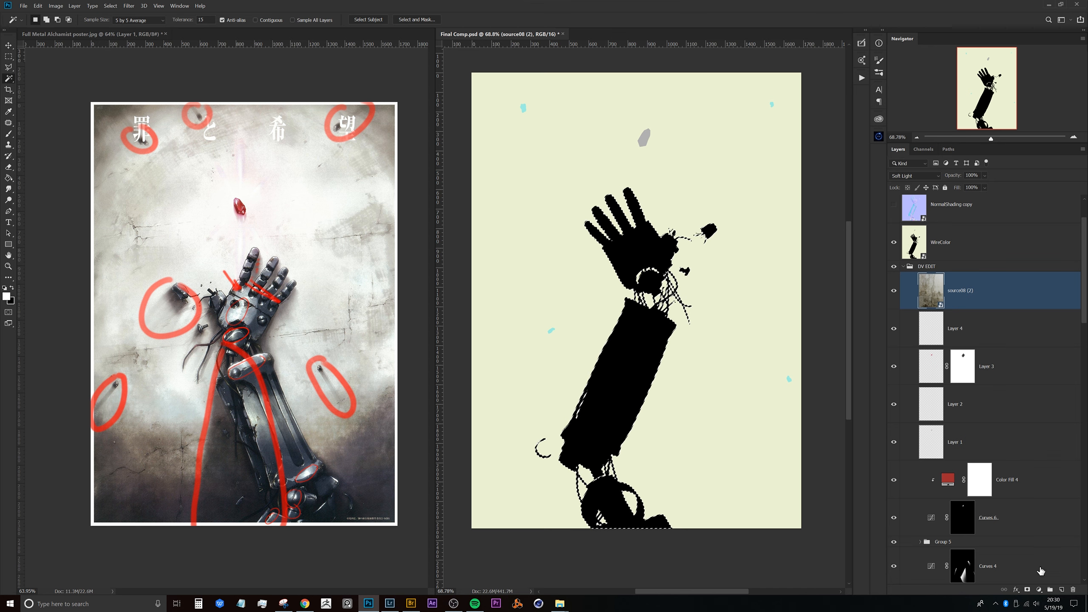
click(1027, 590)
click(894, 243)
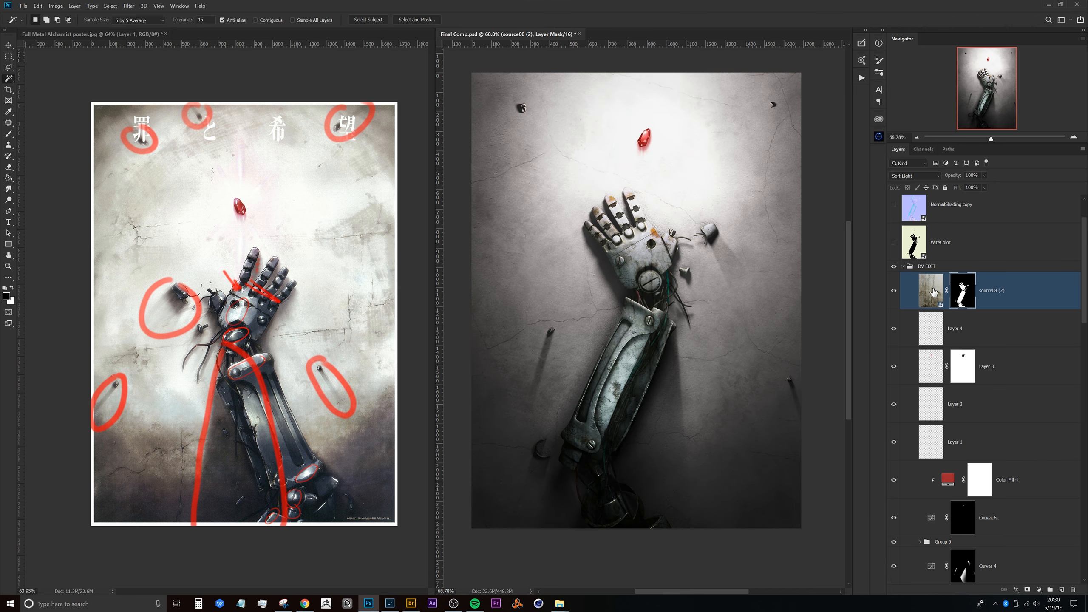
key(ctrl+i)
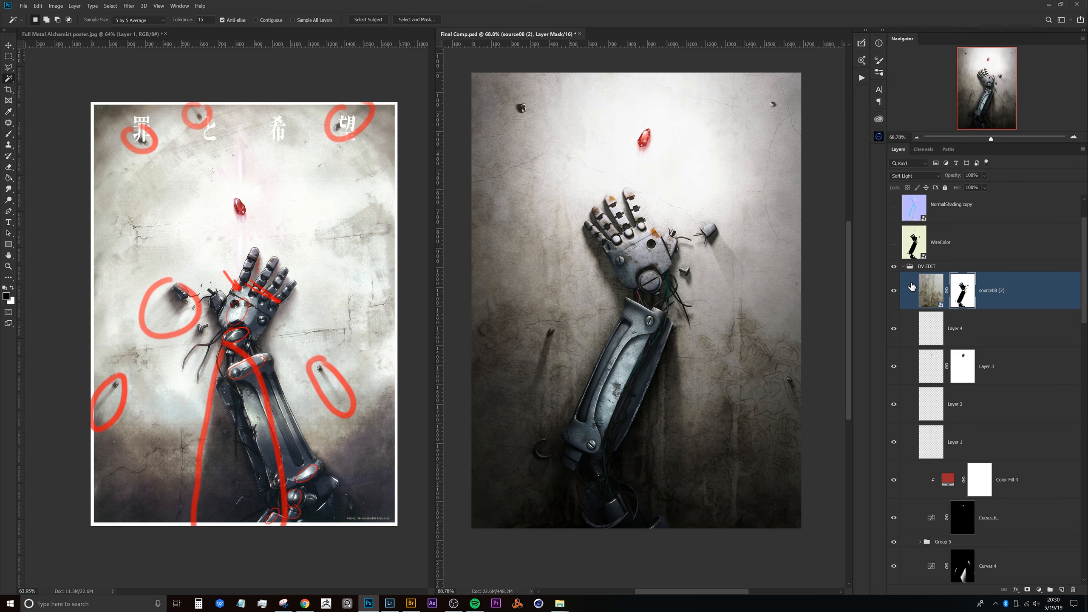
Examine the textured background around the arm and across the whole composite against the reference poster.
mouse_move(685, 312)
mouse_down()
mouse_move(692, 300)
mouse_move(693, 314)
mouse_up()
mouse_move(694, 315)
mouse_down()
mouse_move(675, 313)
mouse_move(690, 326)
mouse_up()
drag(640, 385, 674, 368)
drag(771, 381, 812, 362)
drag(773, 395, 682, 346)
mouse_move(704, 403)
mouse_down()
mouse_move(723, 321)
mouse_move(724, 359)
mouse_move(714, 333)
mouse_move(702, 343)
mouse_move(747, 336)
mouse_move(673, 340)
mouse_move(709, 369)
mouse_up()
mouse_move(628, 323)
mouse_down()
mouse_move(638, 317)
mouse_move(629, 321)
mouse_up()
drag(674, 346, 696, 382)
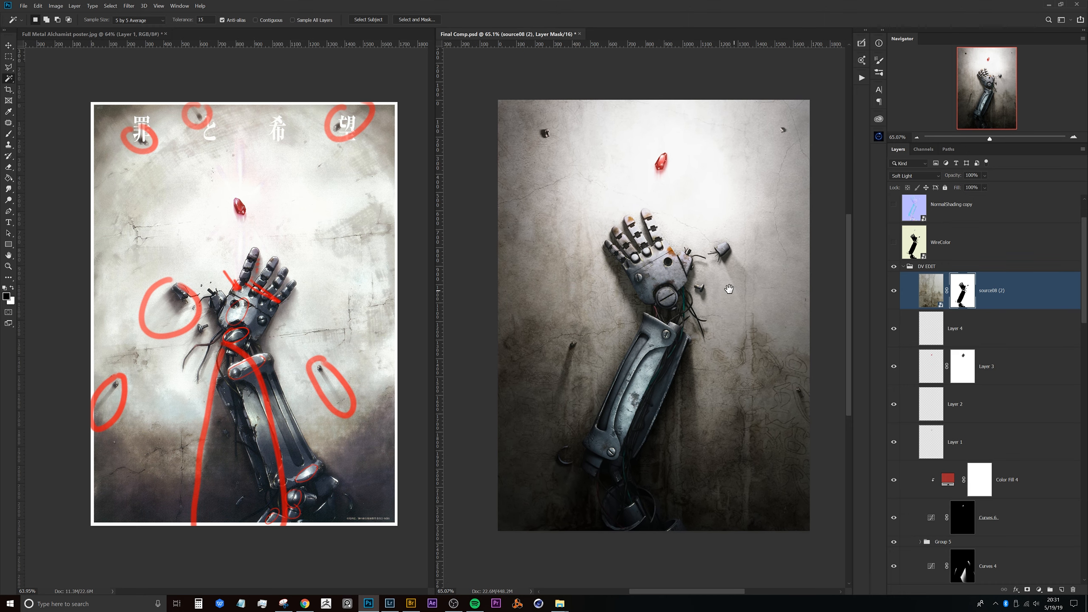
Lower the grime texture layer's opacity to 59%.
click(937, 296)
drag(955, 174, 950, 180)
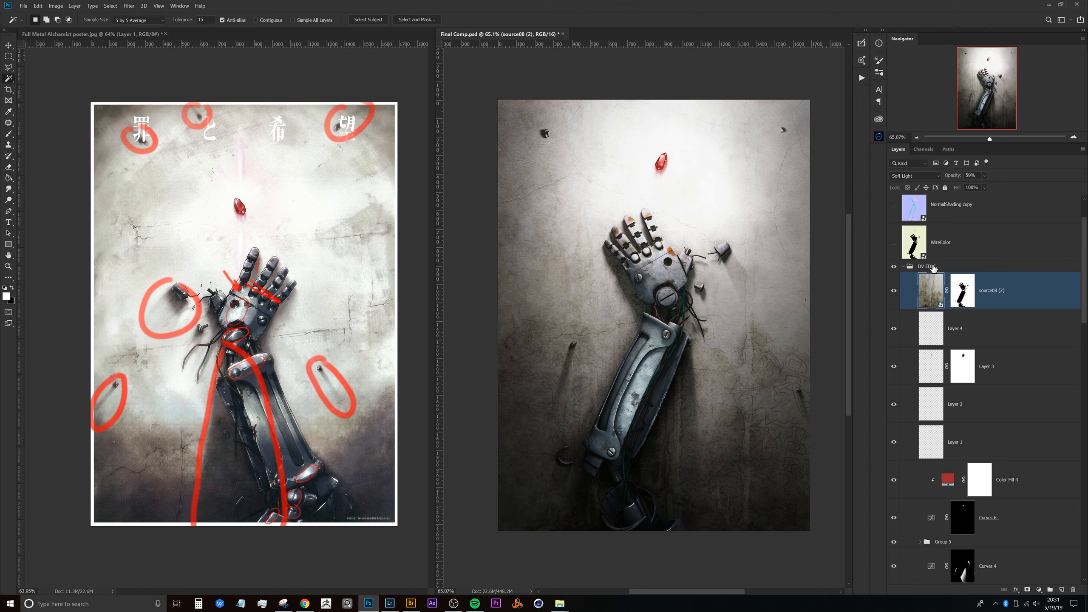
Collapse the DV EDIT and Post Processing layer groups, leaving DV EDIT selected.
click(912, 270)
click(904, 267)
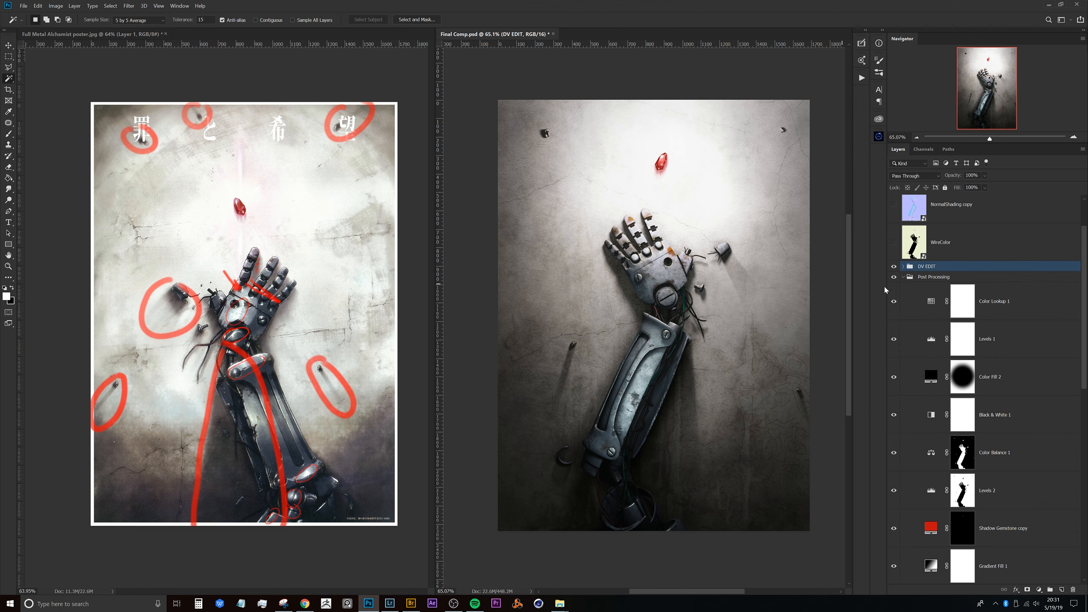
click(915, 278)
click(904, 277)
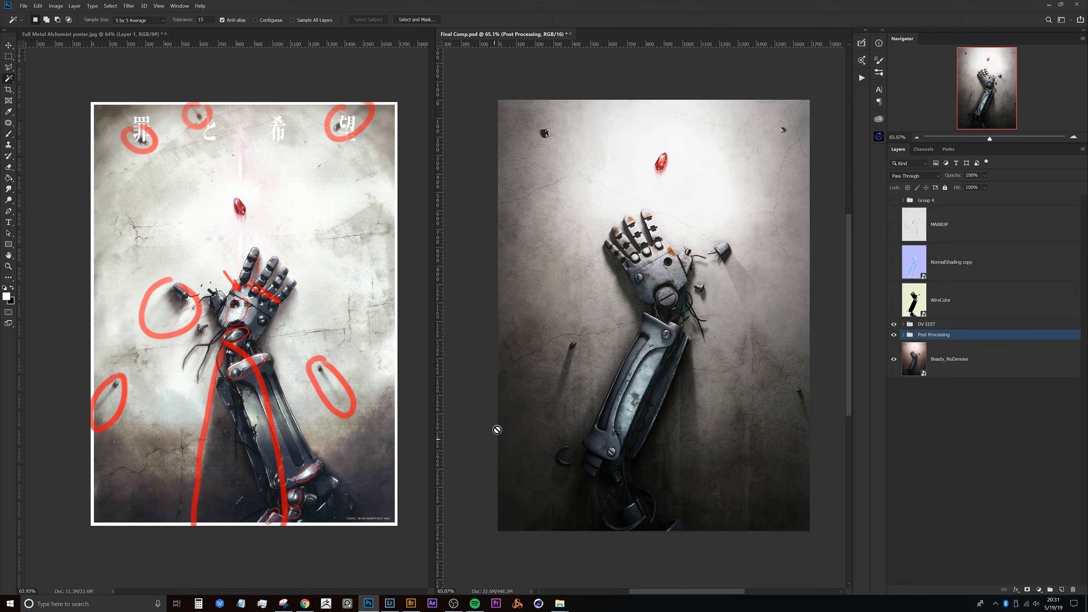
click(927, 324)
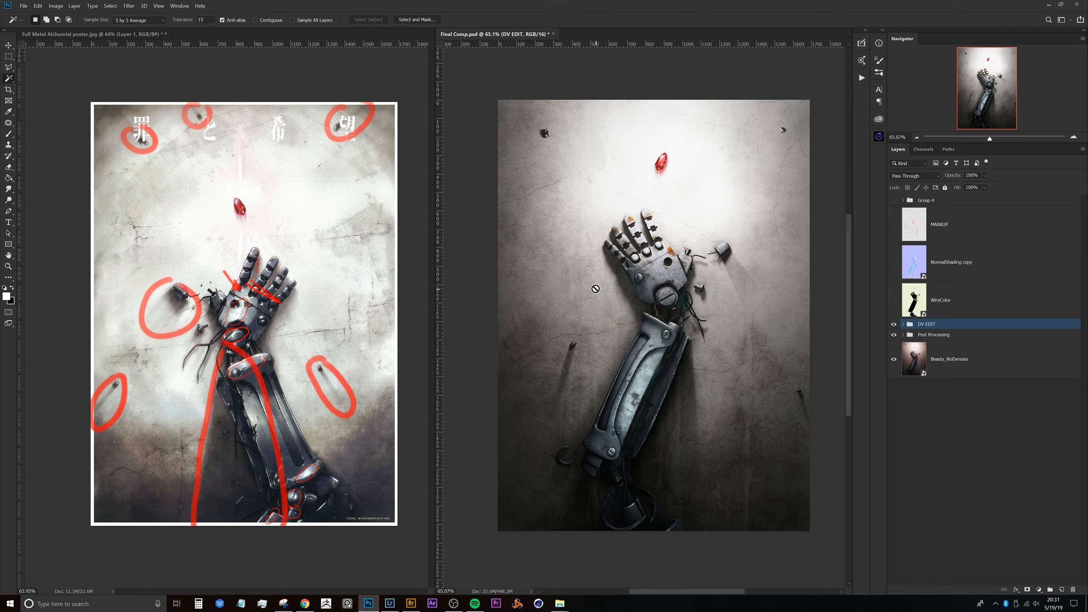
Show Group 4's notes and the MARKUP layer, and brush black horizontal strokes on MARKUP above the red crystal.
click(894, 224)
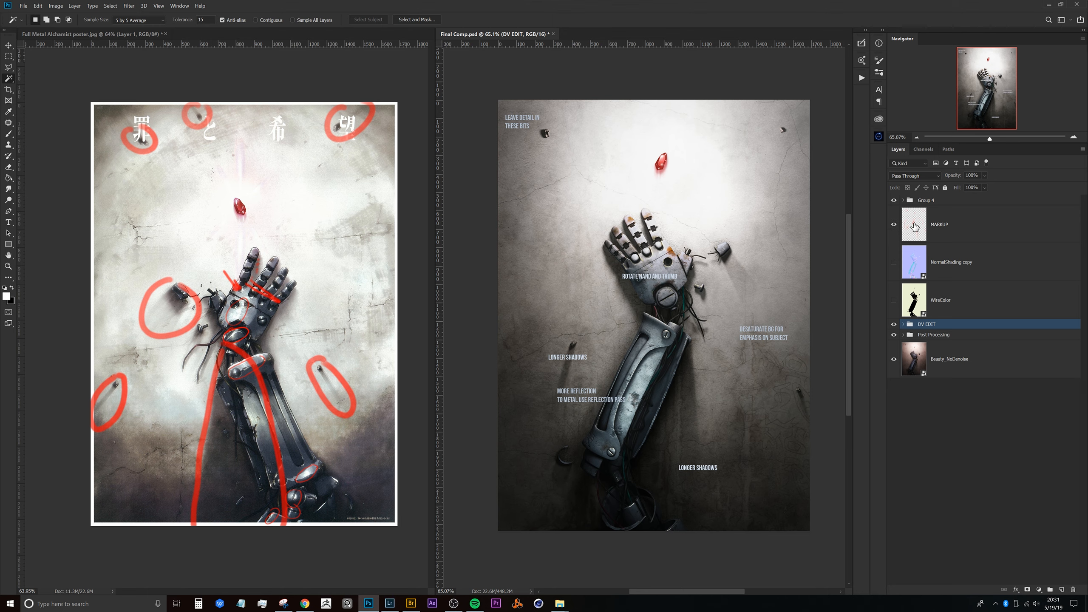
click(917, 224)
key(b)
alt+right_click(600, 124)
key(x)
drag(602, 122, 716, 130)
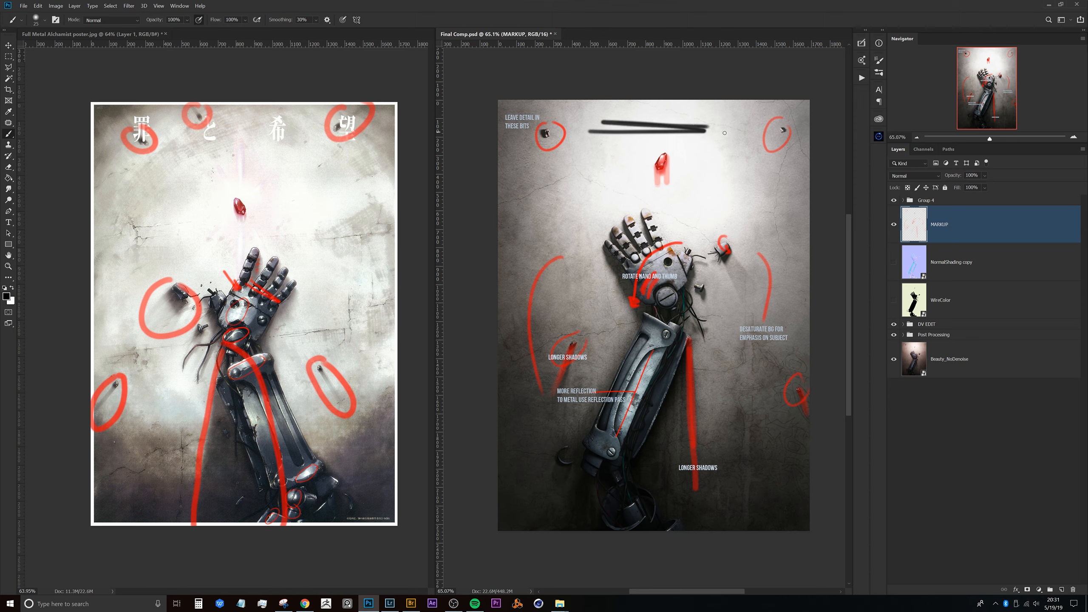
Extend the black bar towards both circled debris pieces and brush black guide lines from the crystal to the fingers, across the palm and down the forearm.
mouse_move(578, 125)
mouse_down()
mouse_move(765, 133)
mouse_move(568, 129)
mouse_move(778, 129)
mouse_move(633, 129)
mouse_move(670, 214)
mouse_move(660, 209)
mouse_move(674, 217)
mouse_move(684, 203)
mouse_move(656, 206)
mouse_up()
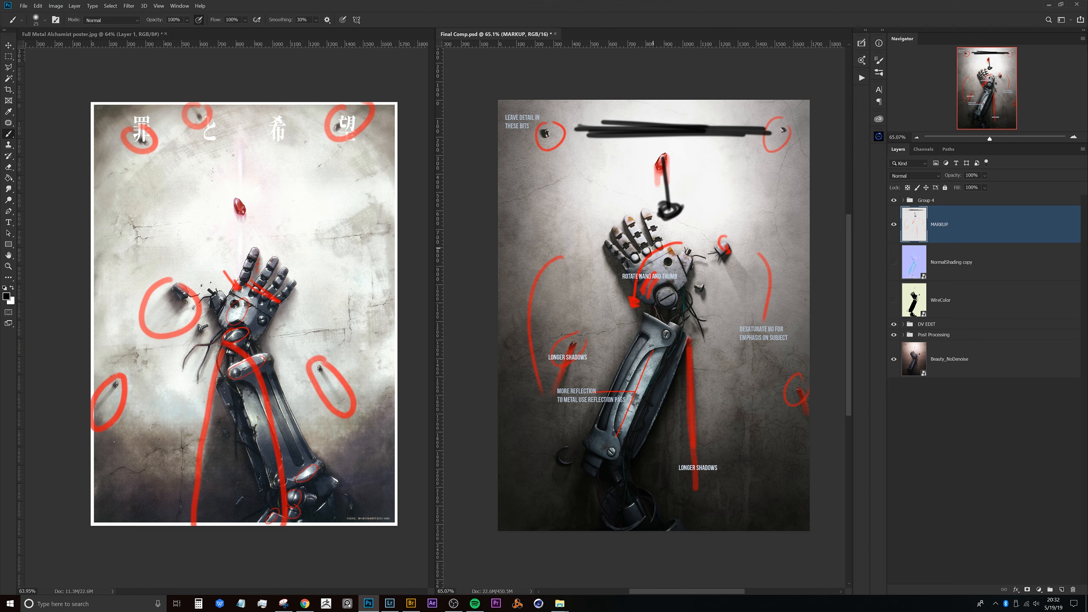
mouse_move(639, 260)
mouse_down()
mouse_move(688, 259)
mouse_move(650, 431)
mouse_up()
mouse_move(692, 261)
mouse_down()
mouse_move(691, 269)
mouse_move(715, 262)
mouse_move(700, 263)
mouse_up()
drag(708, 305, 706, 289)
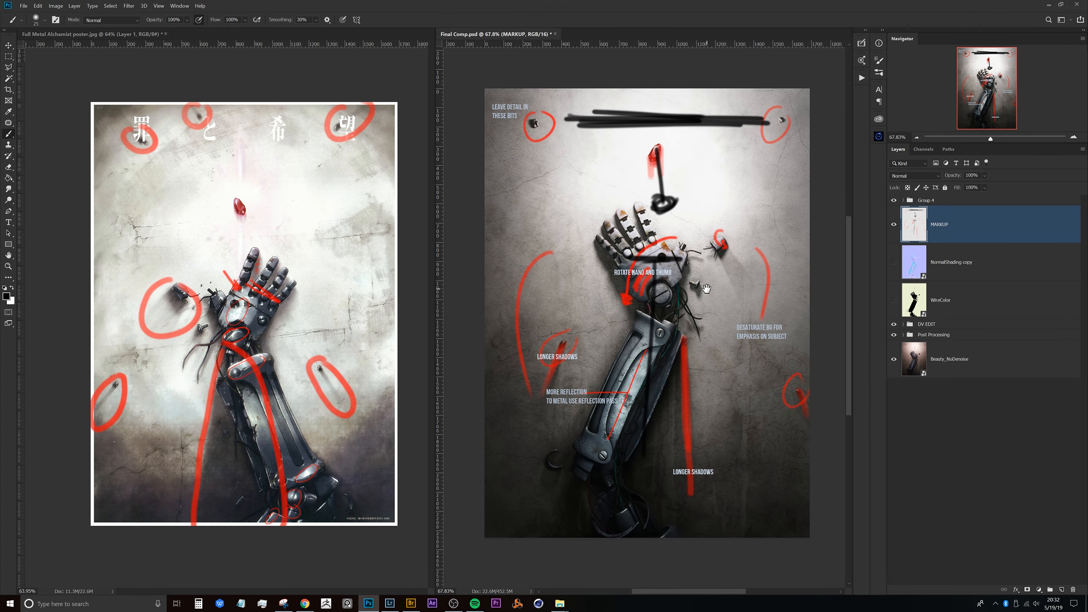